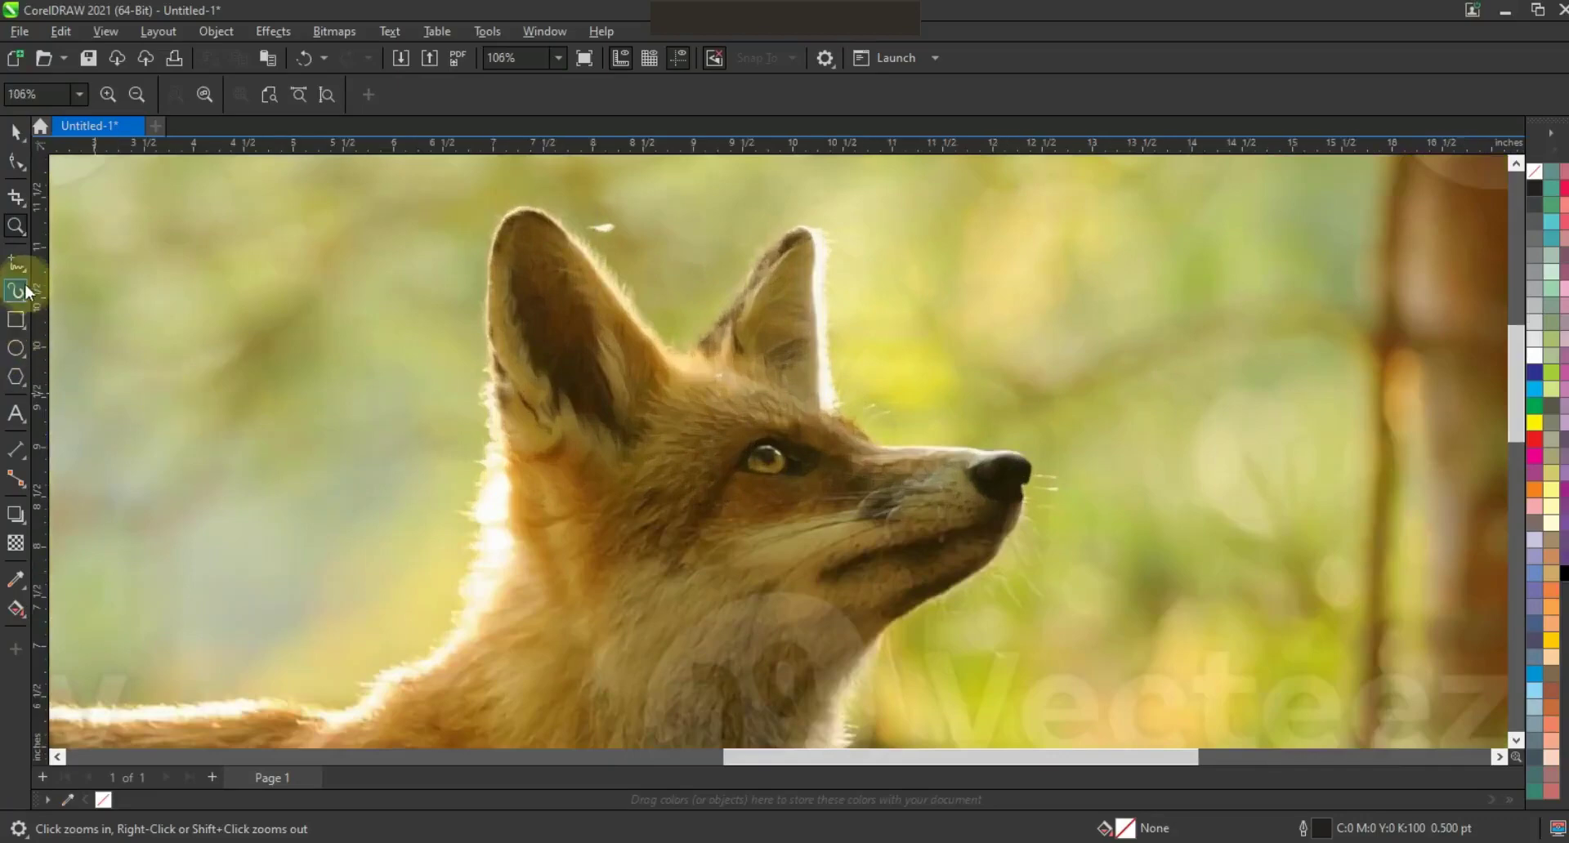
Activate the Freehand tool and set its outline width to 3.0 pt
click(29, 271)
click(27, 273)
click(26, 272)
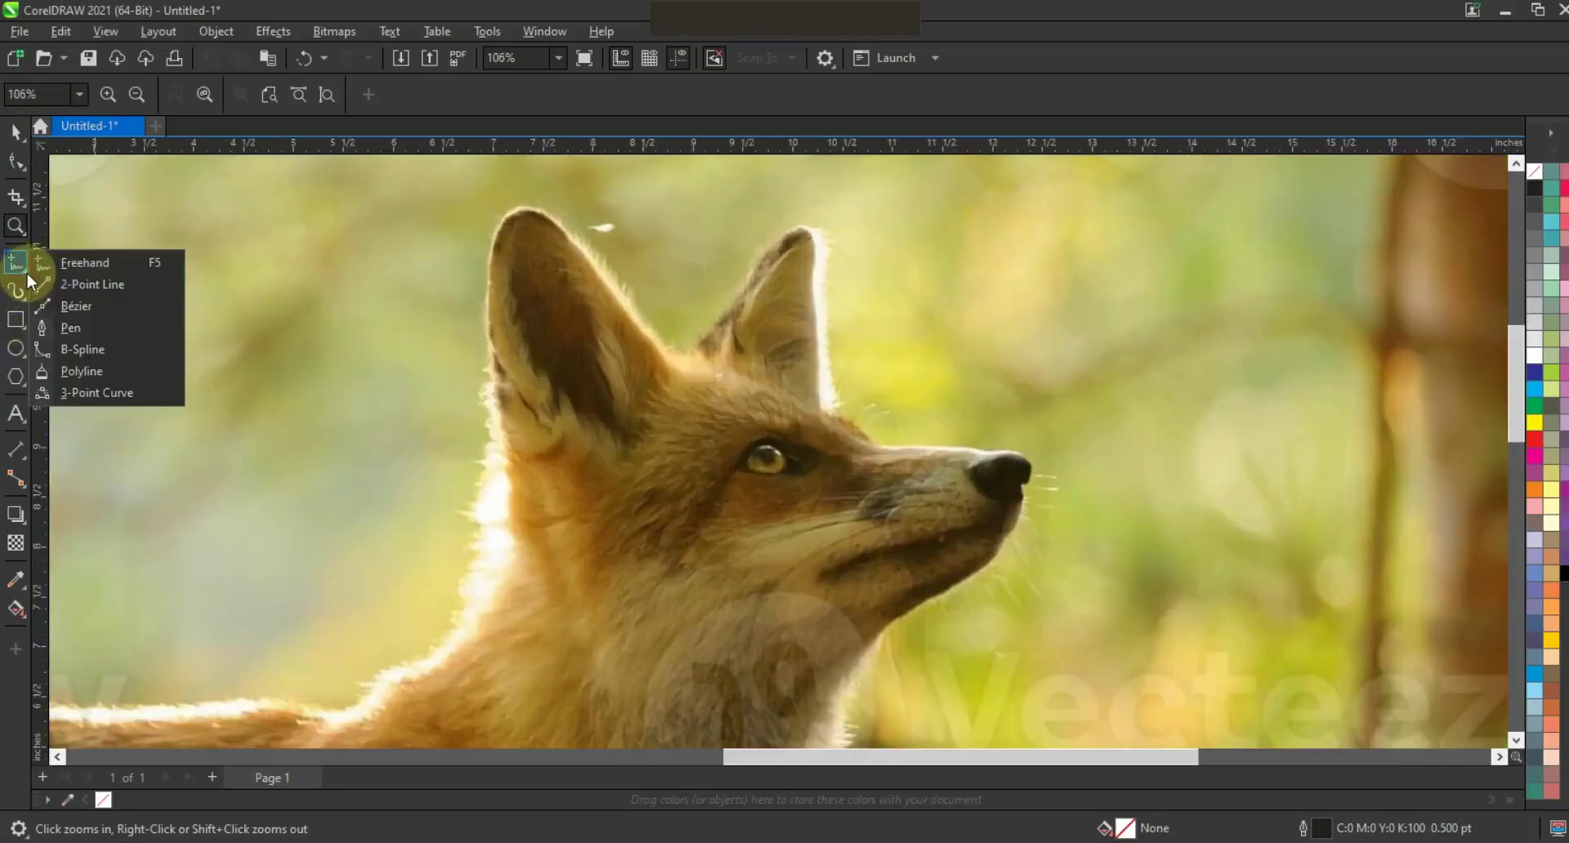
click(74, 271)
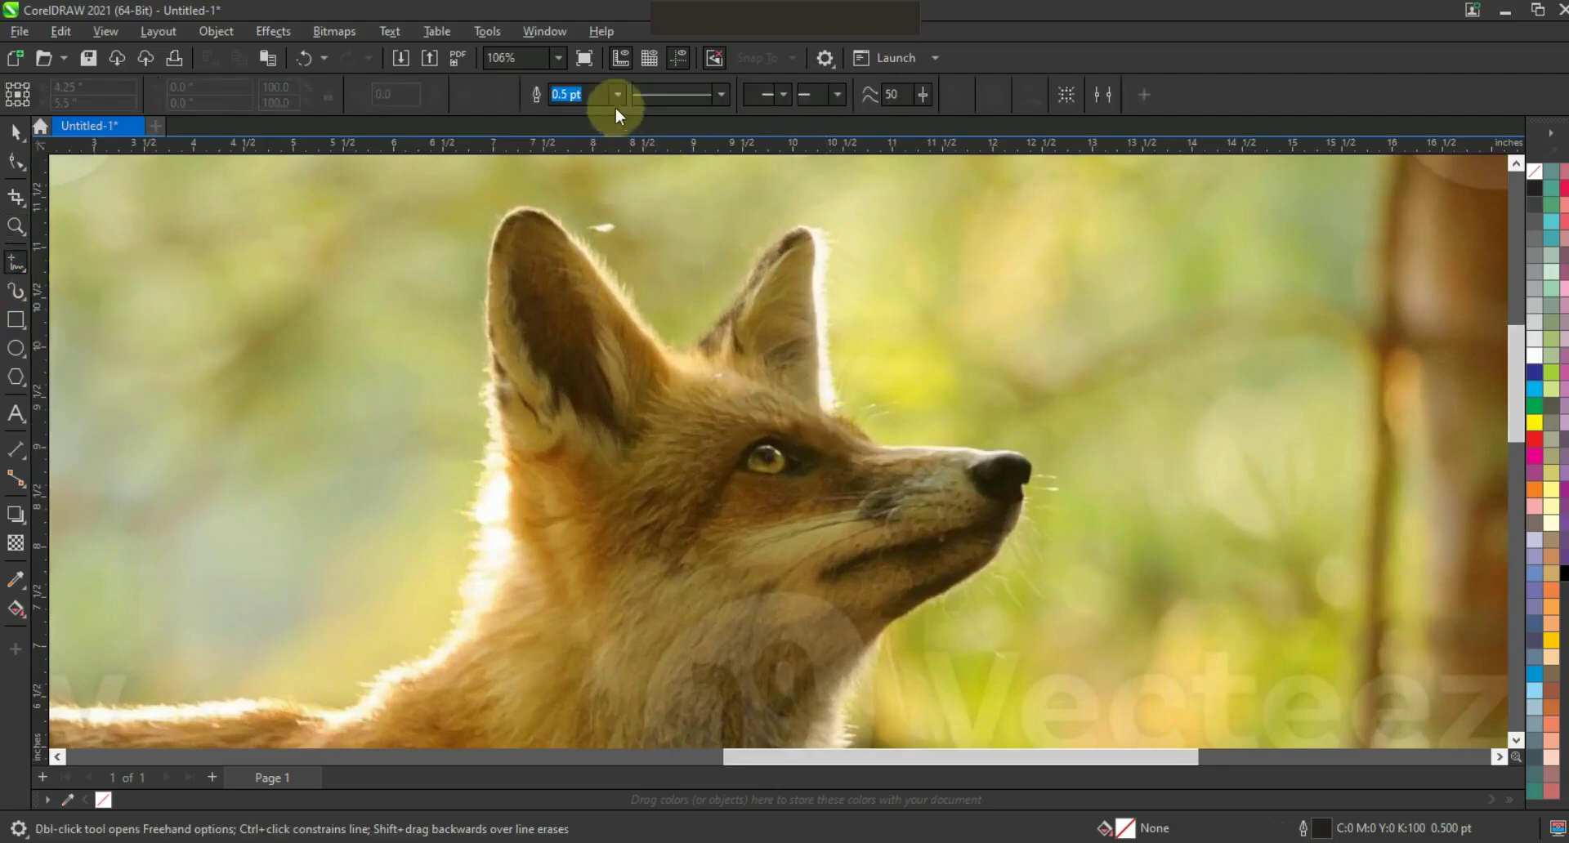
click(617, 95)
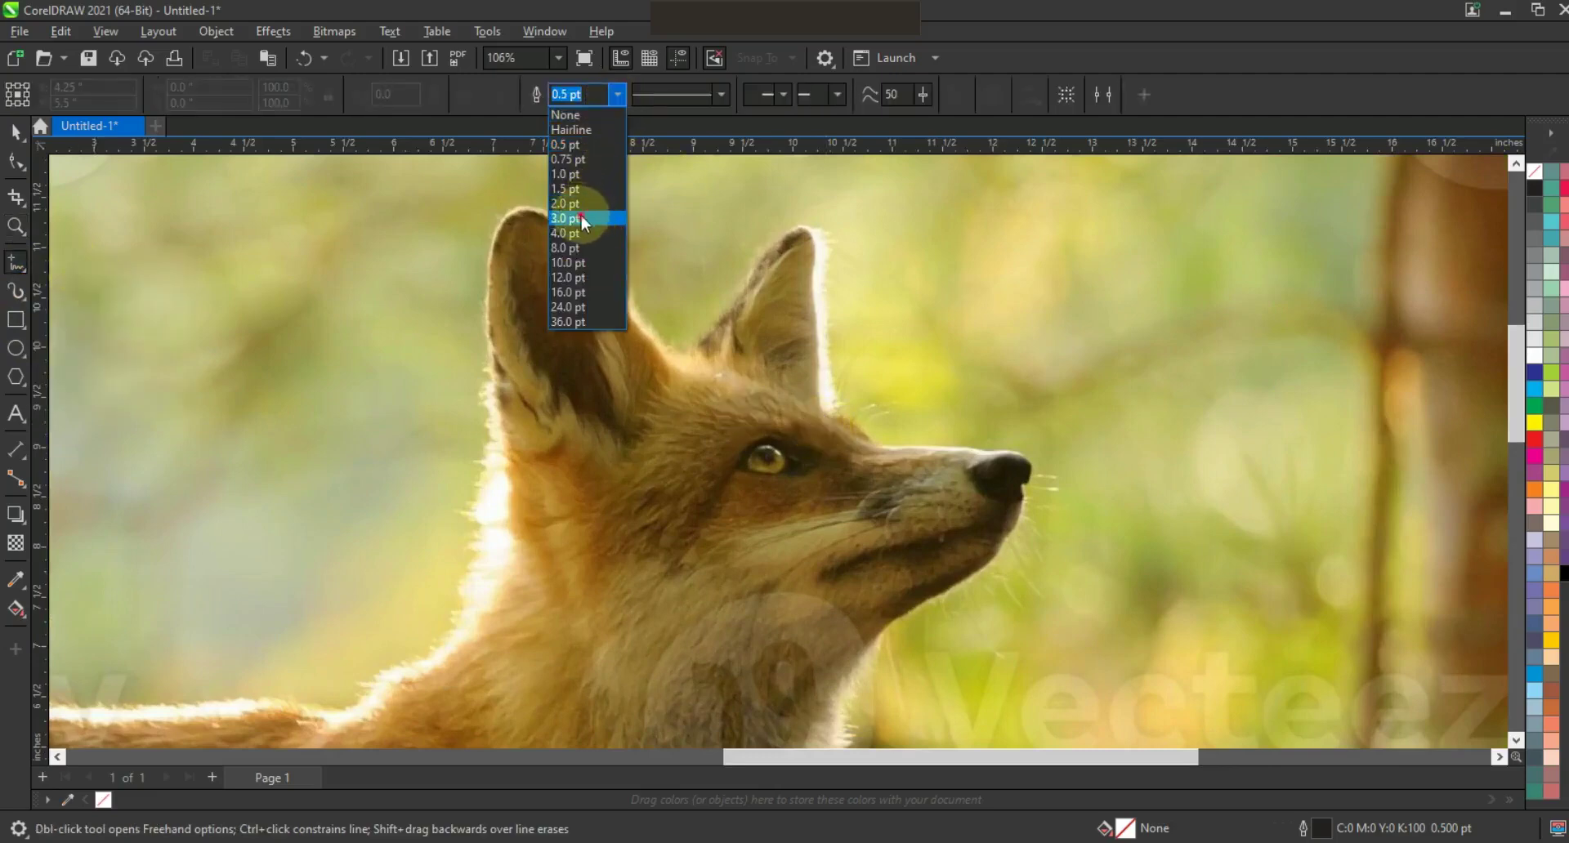
click(582, 217)
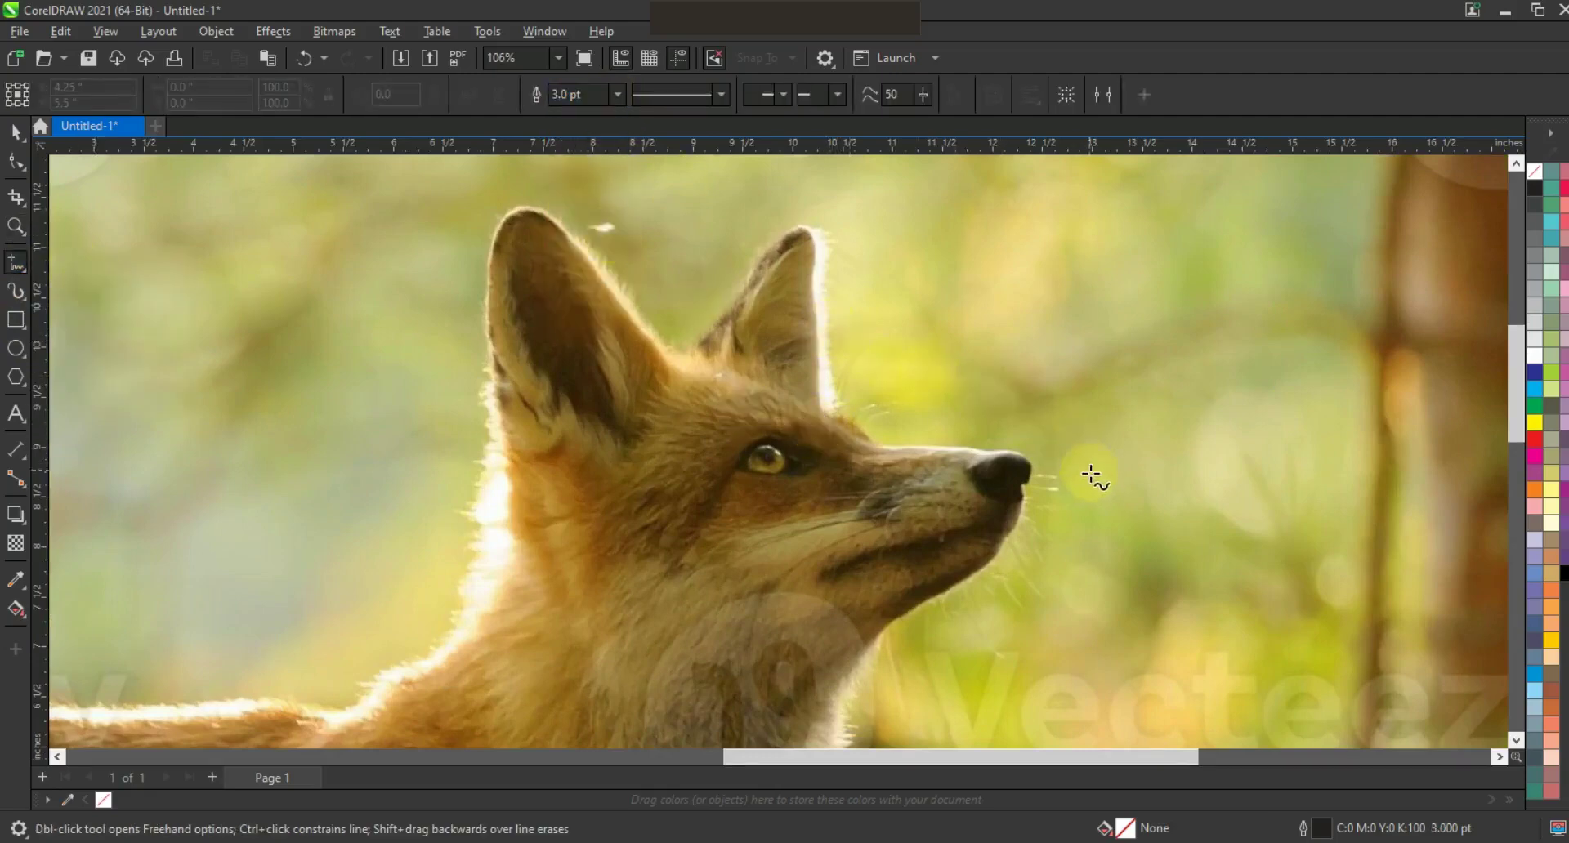
Trace straight connected segments from the fox's nose along the muzzle, over the smaller ear, and to the base of the larger ear
click(1030, 479)
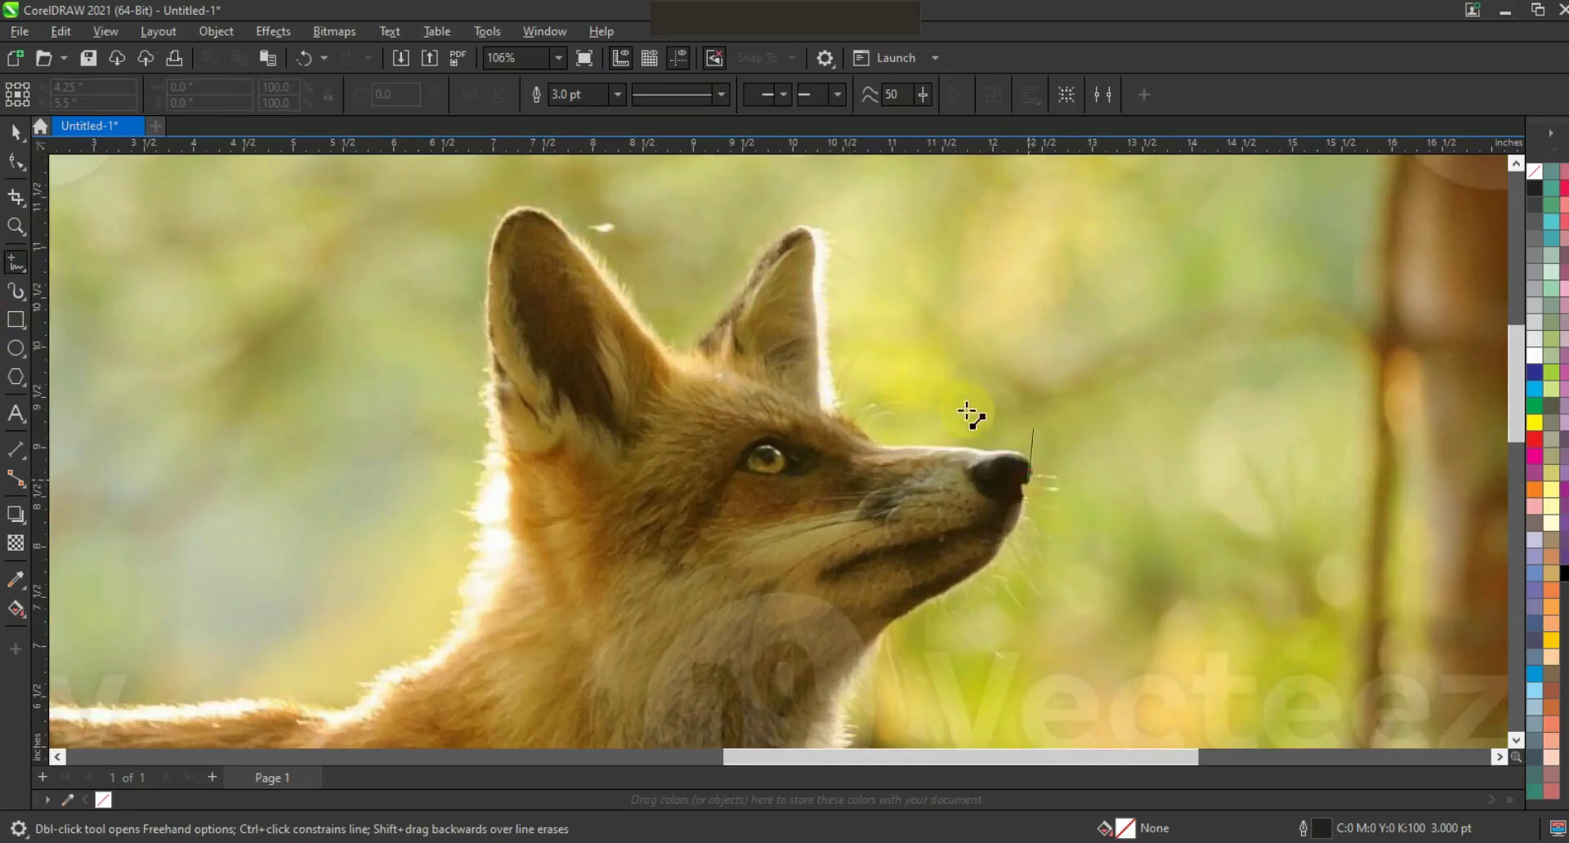
double_click(979, 454)
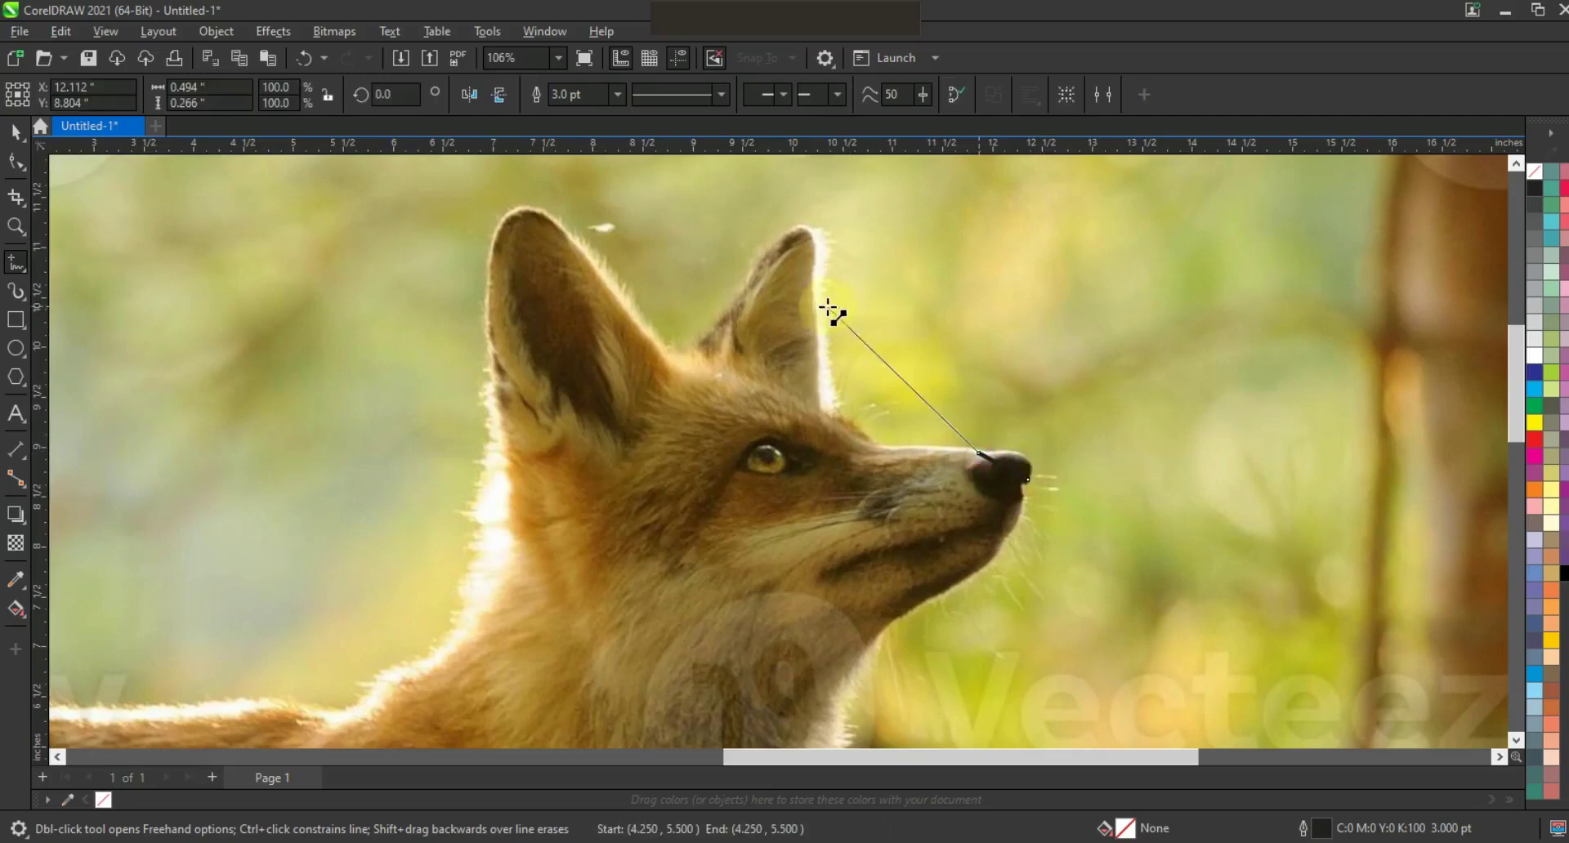
double_click(831, 423)
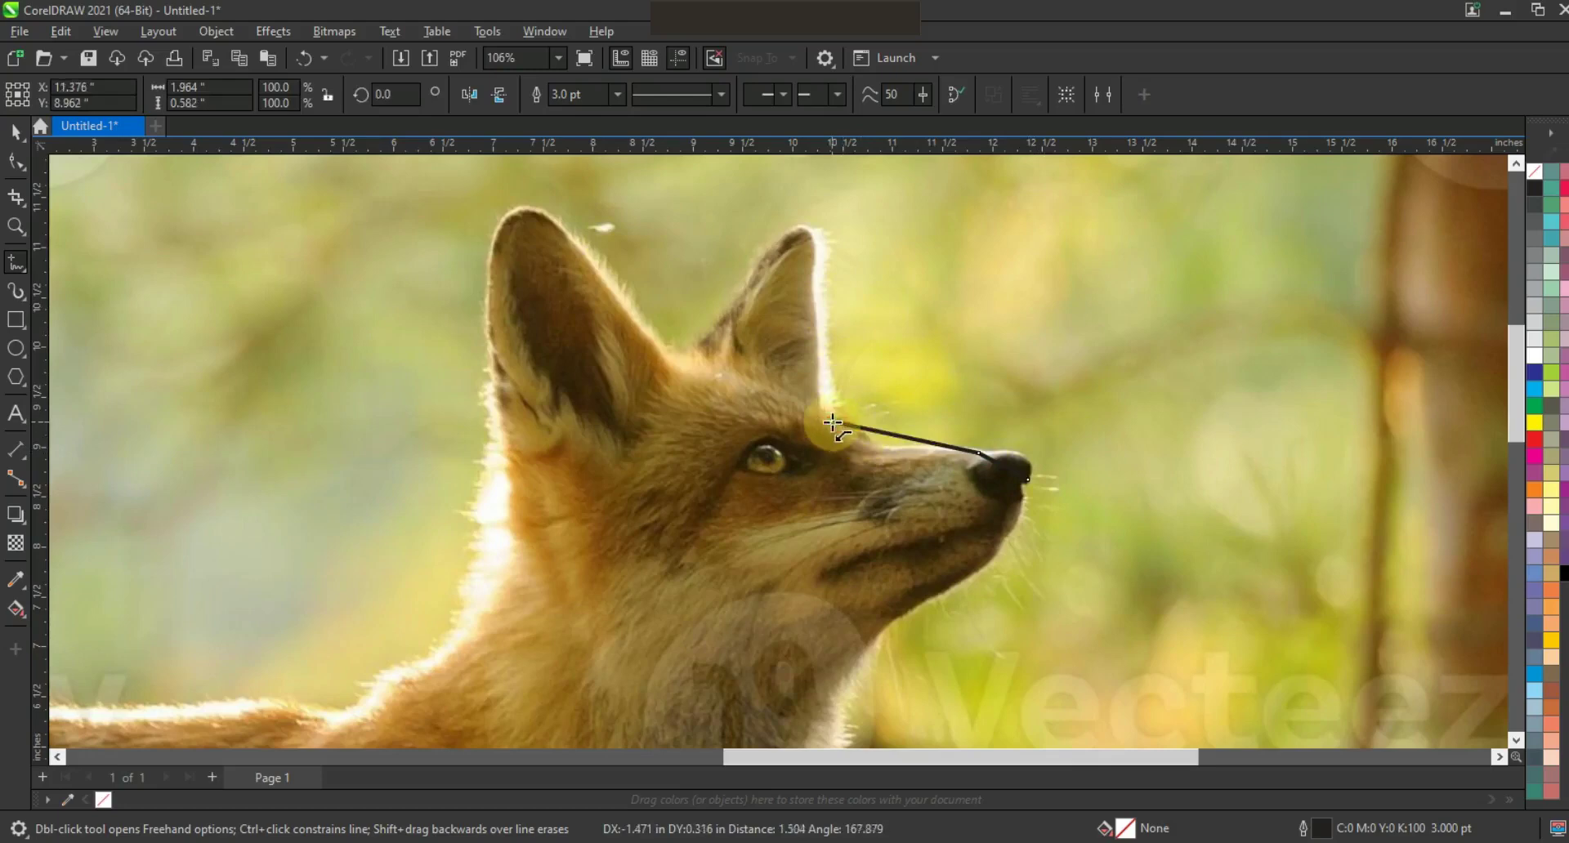
double_click(822, 223)
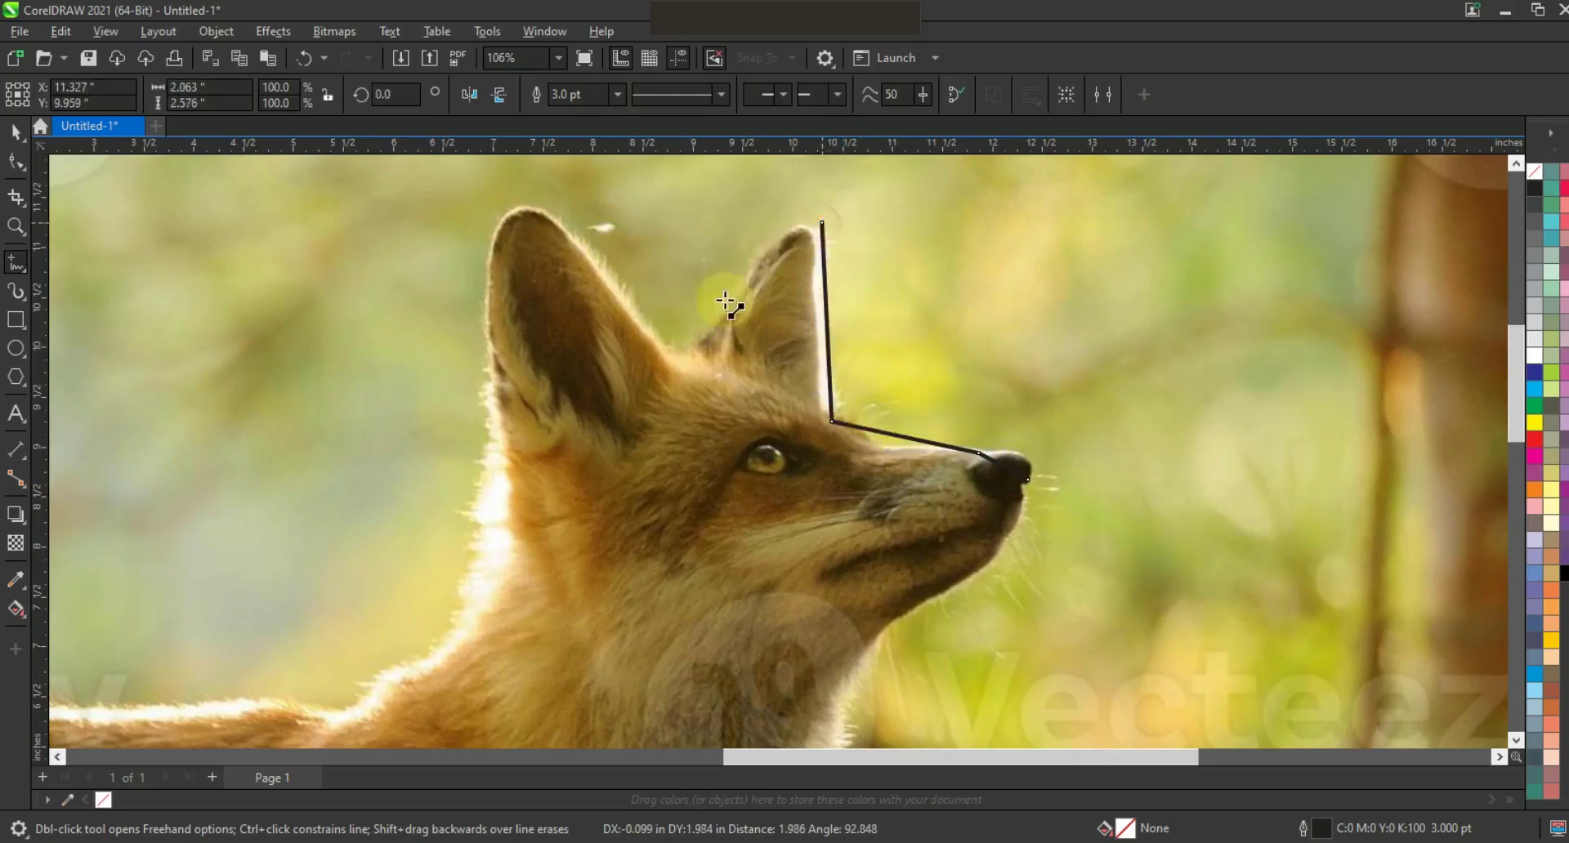
double_click(708, 356)
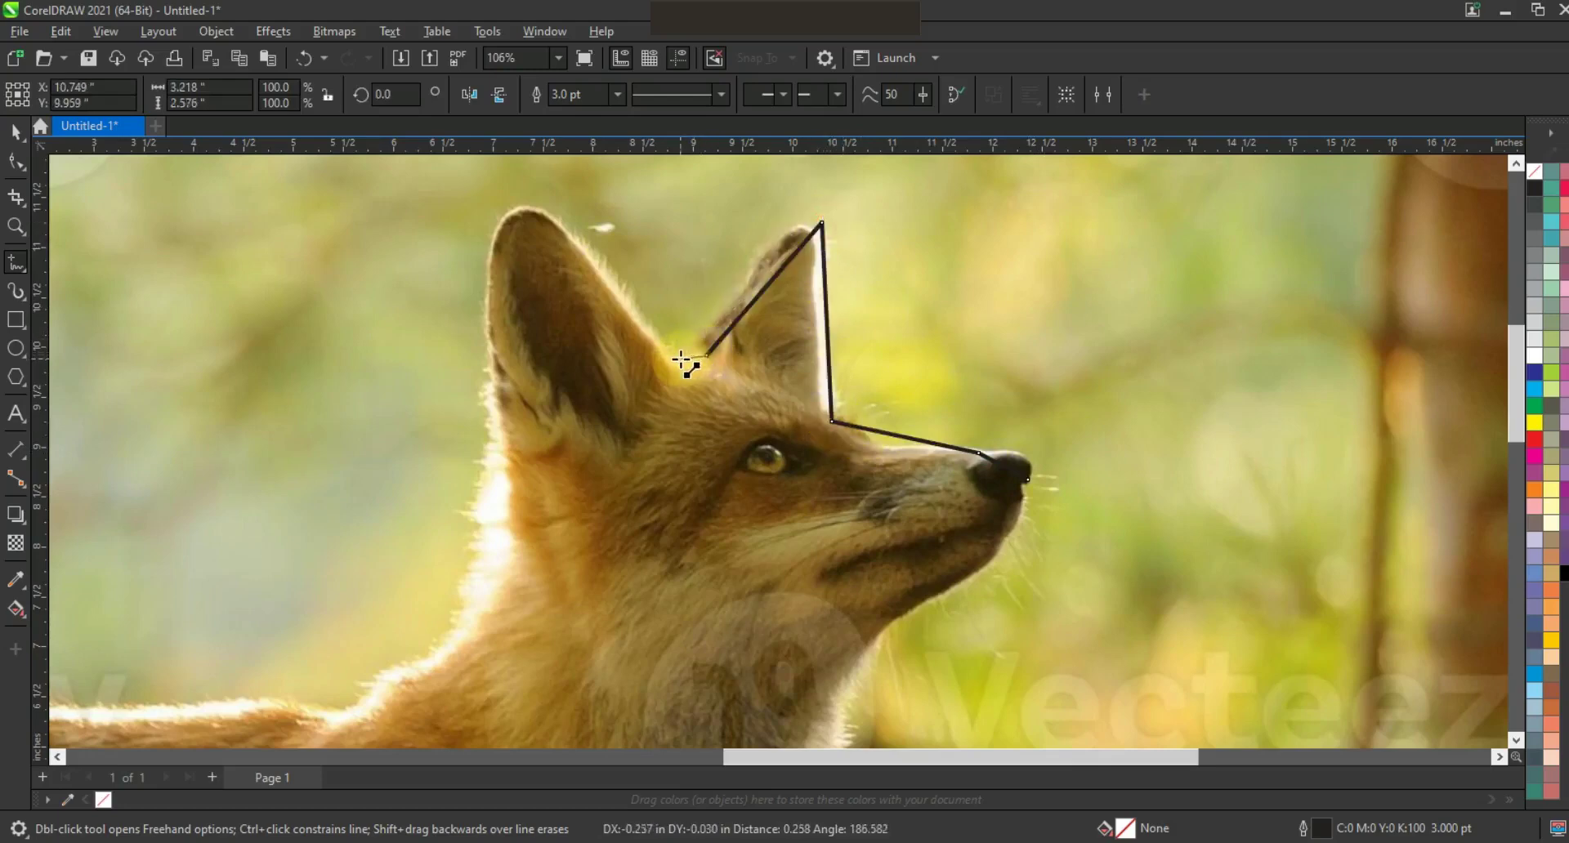
click(680, 359)
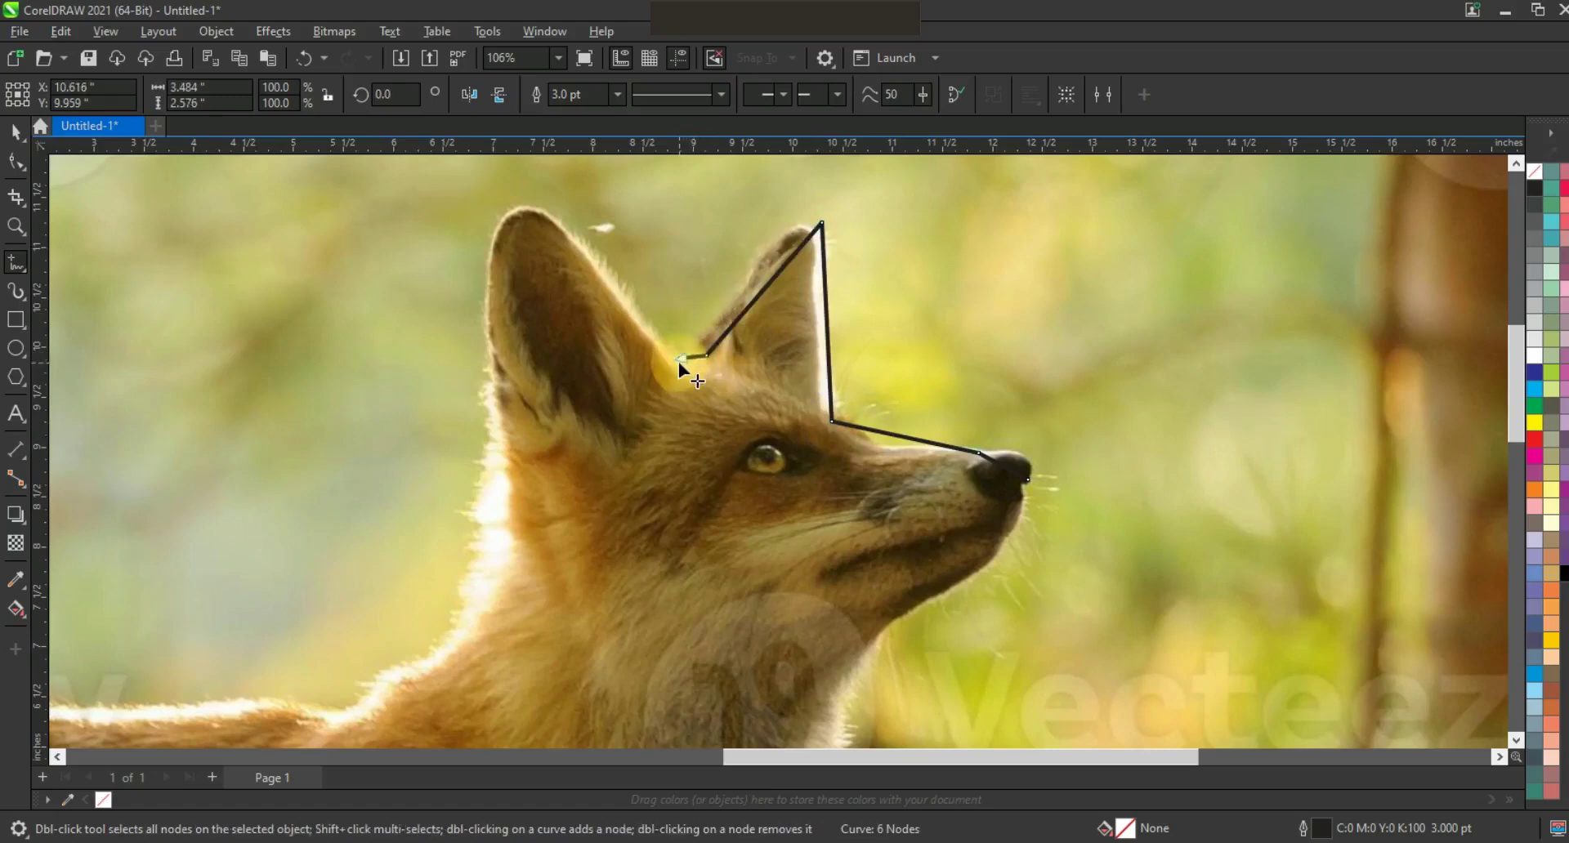
Continue the outline from its open end over the larger ear's tip and down to the back of the head
key(space)
click(678, 357)
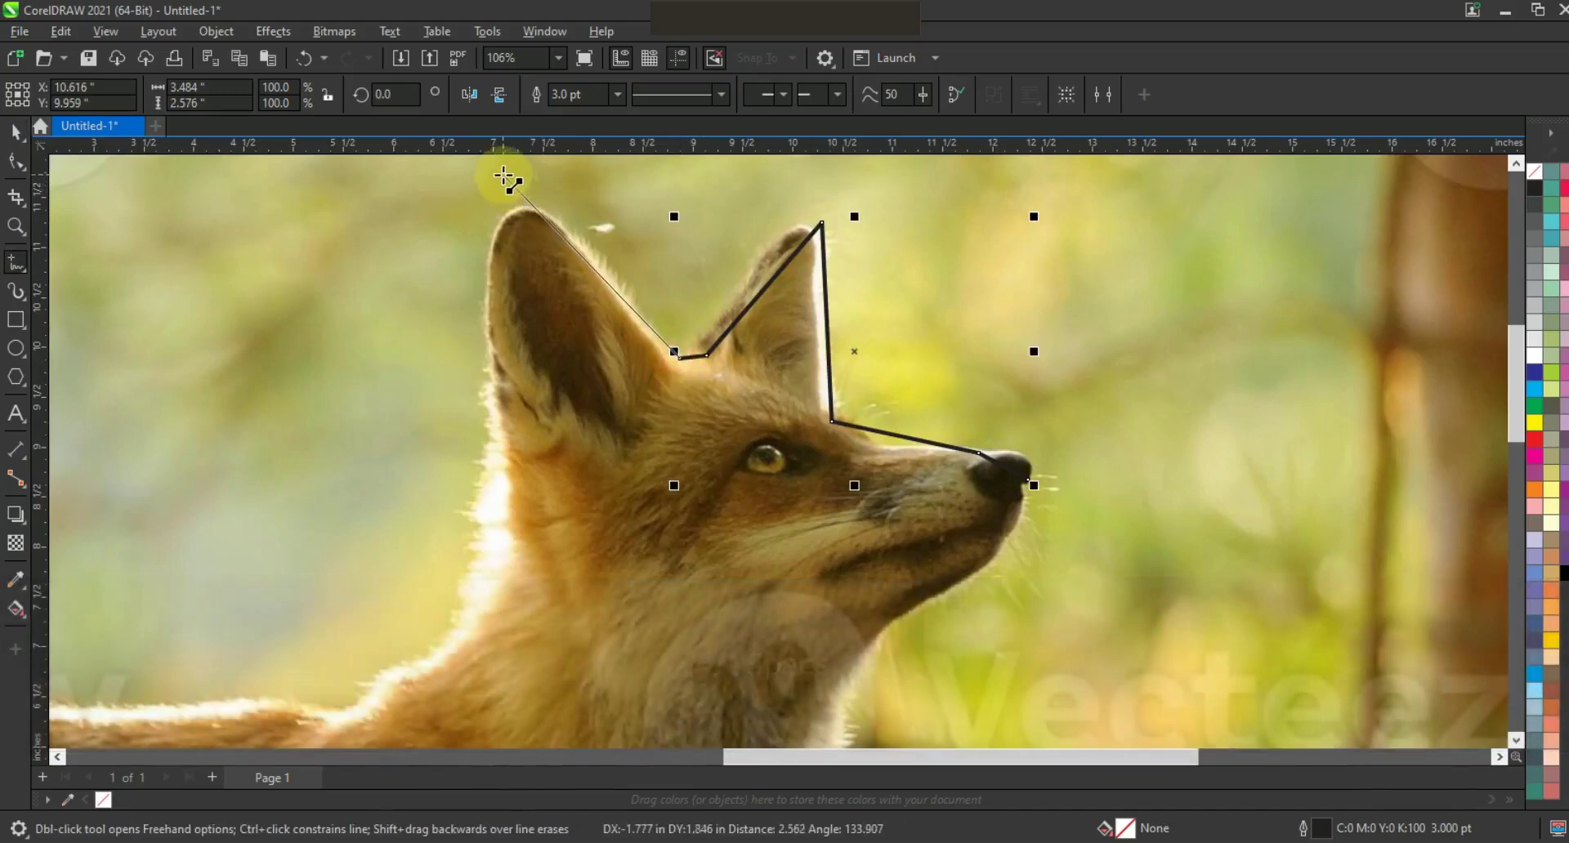
click(502, 172)
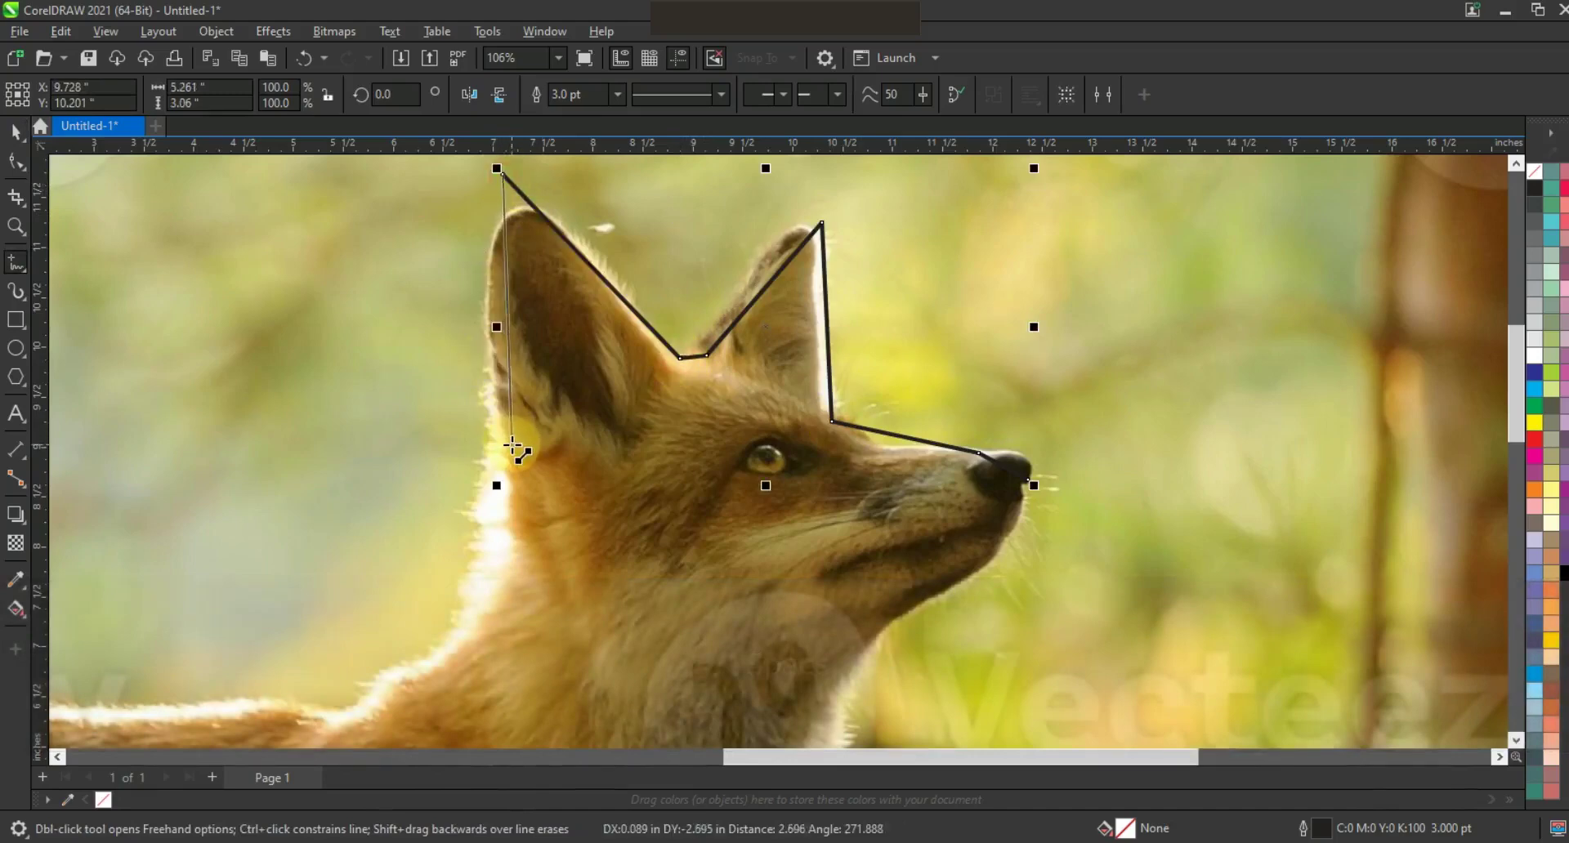
click(513, 448)
Apply a uniform transparency of 43 to the fox photo
key(F3)
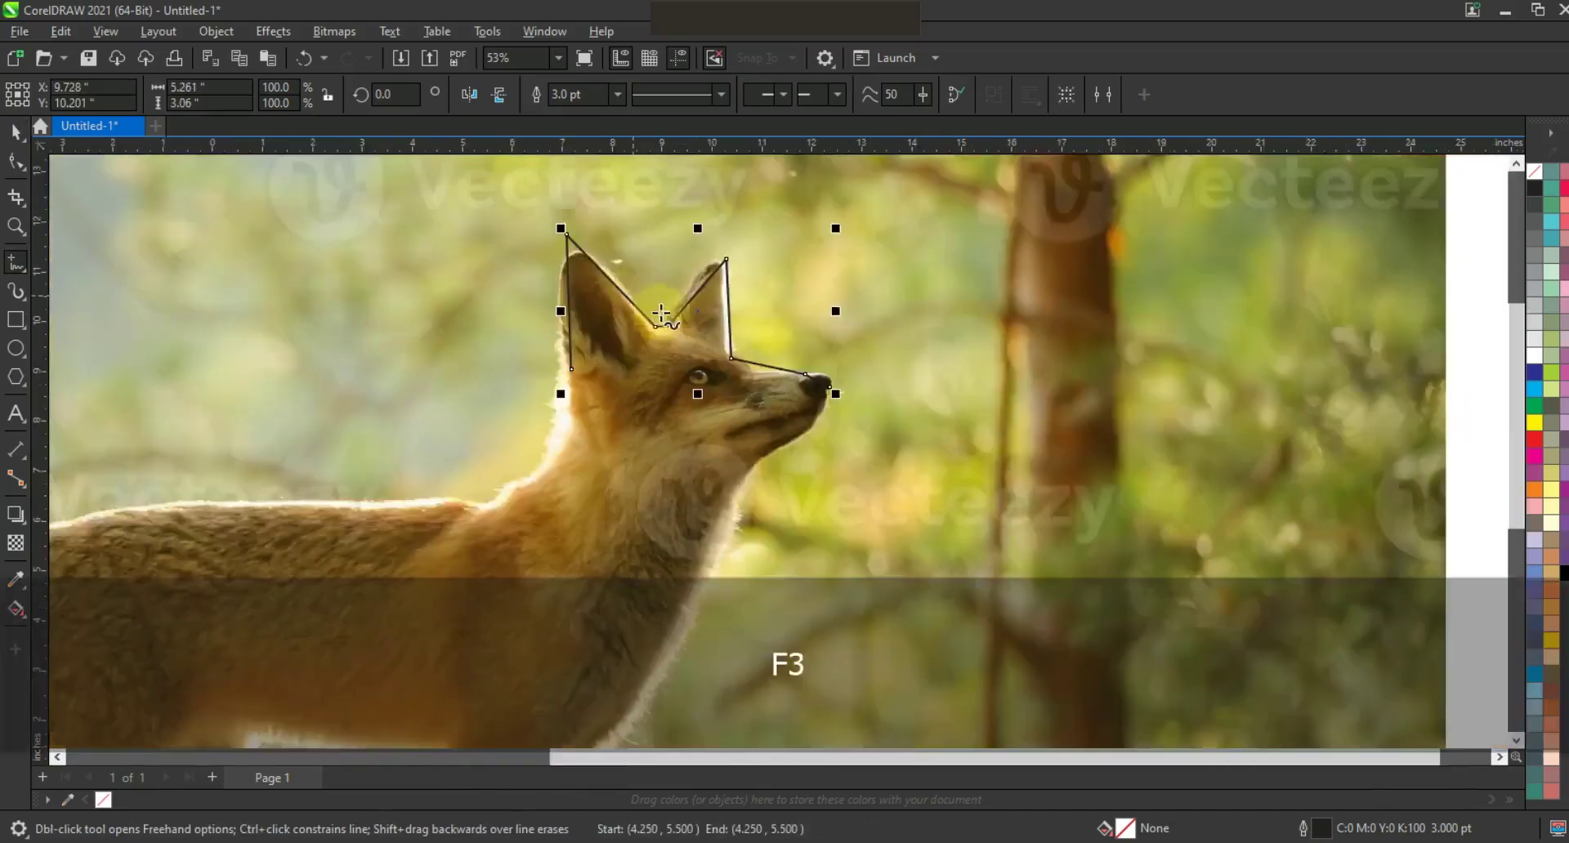
click(35, 540)
key(F3)
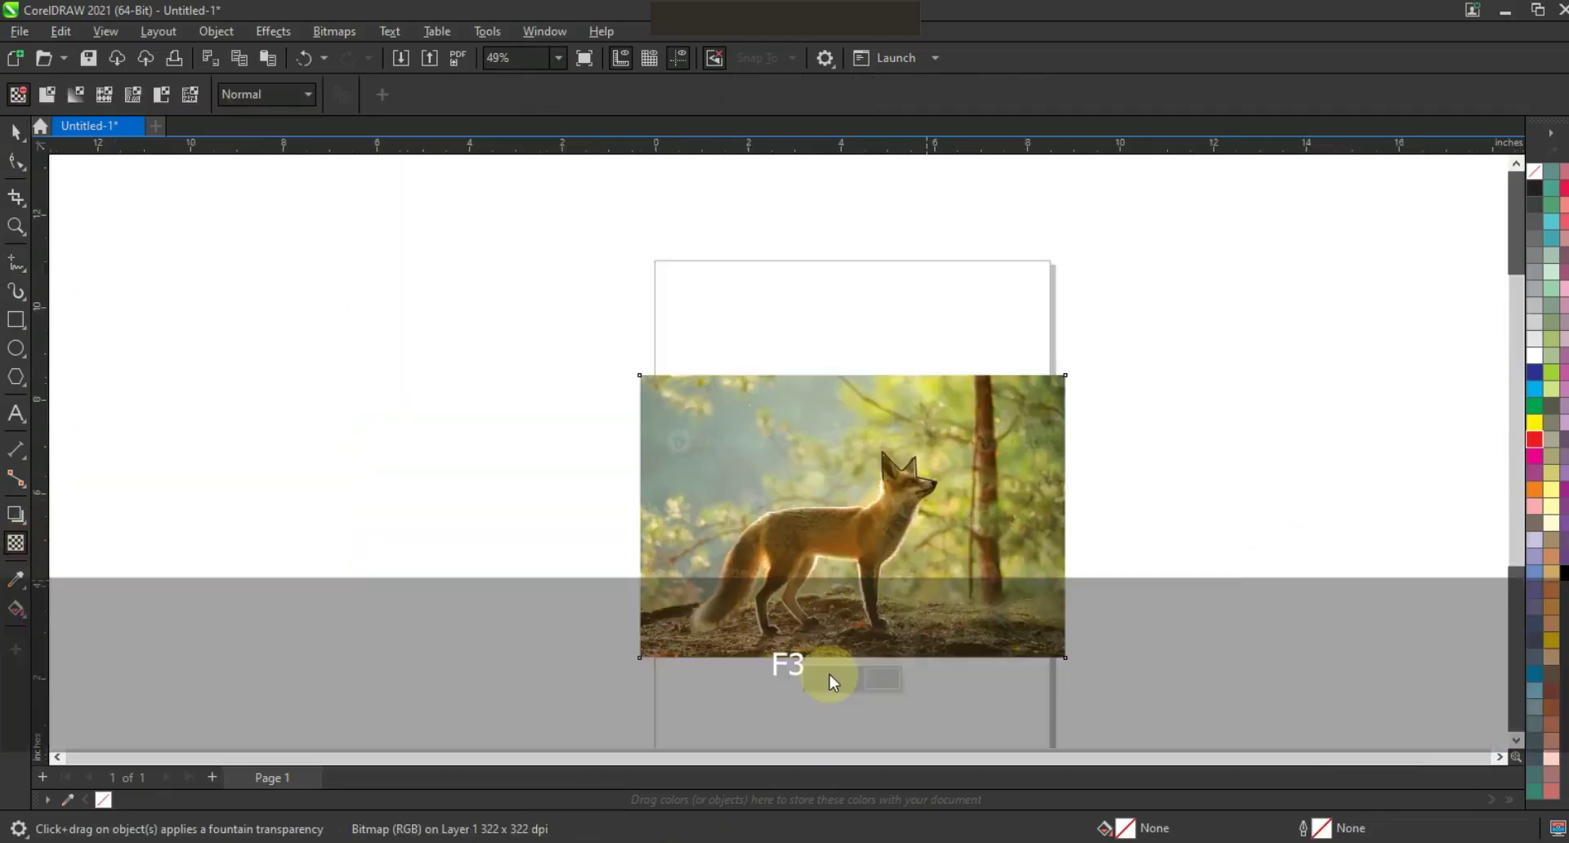
click(830, 675)
Extend the head outline from the larger ear's rear base down the back of the neck with a straight segment
click(15, 226)
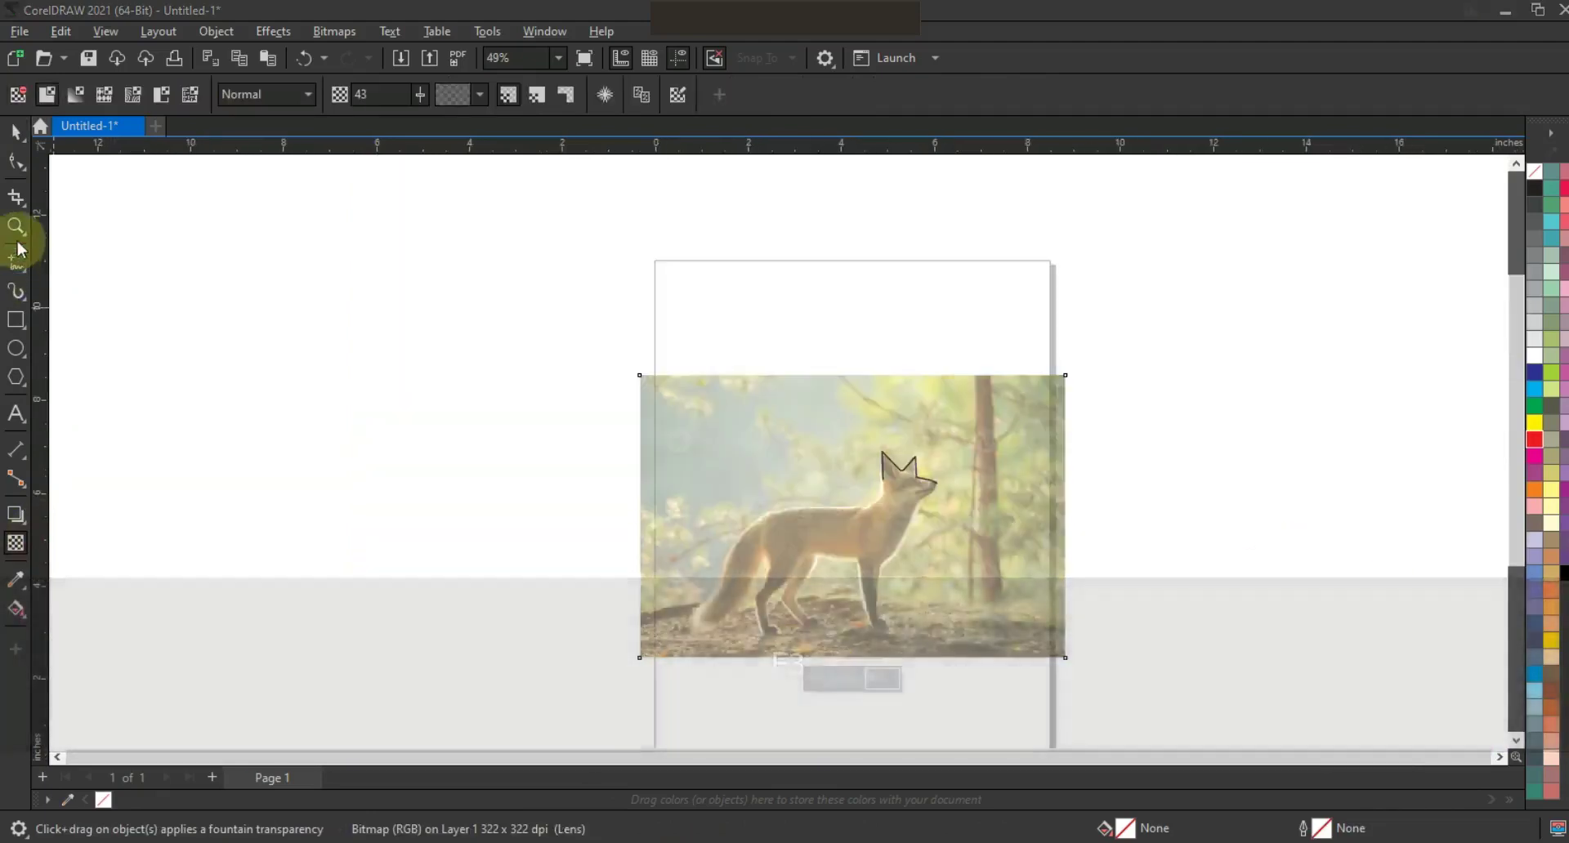
drag(775, 423, 1006, 582)
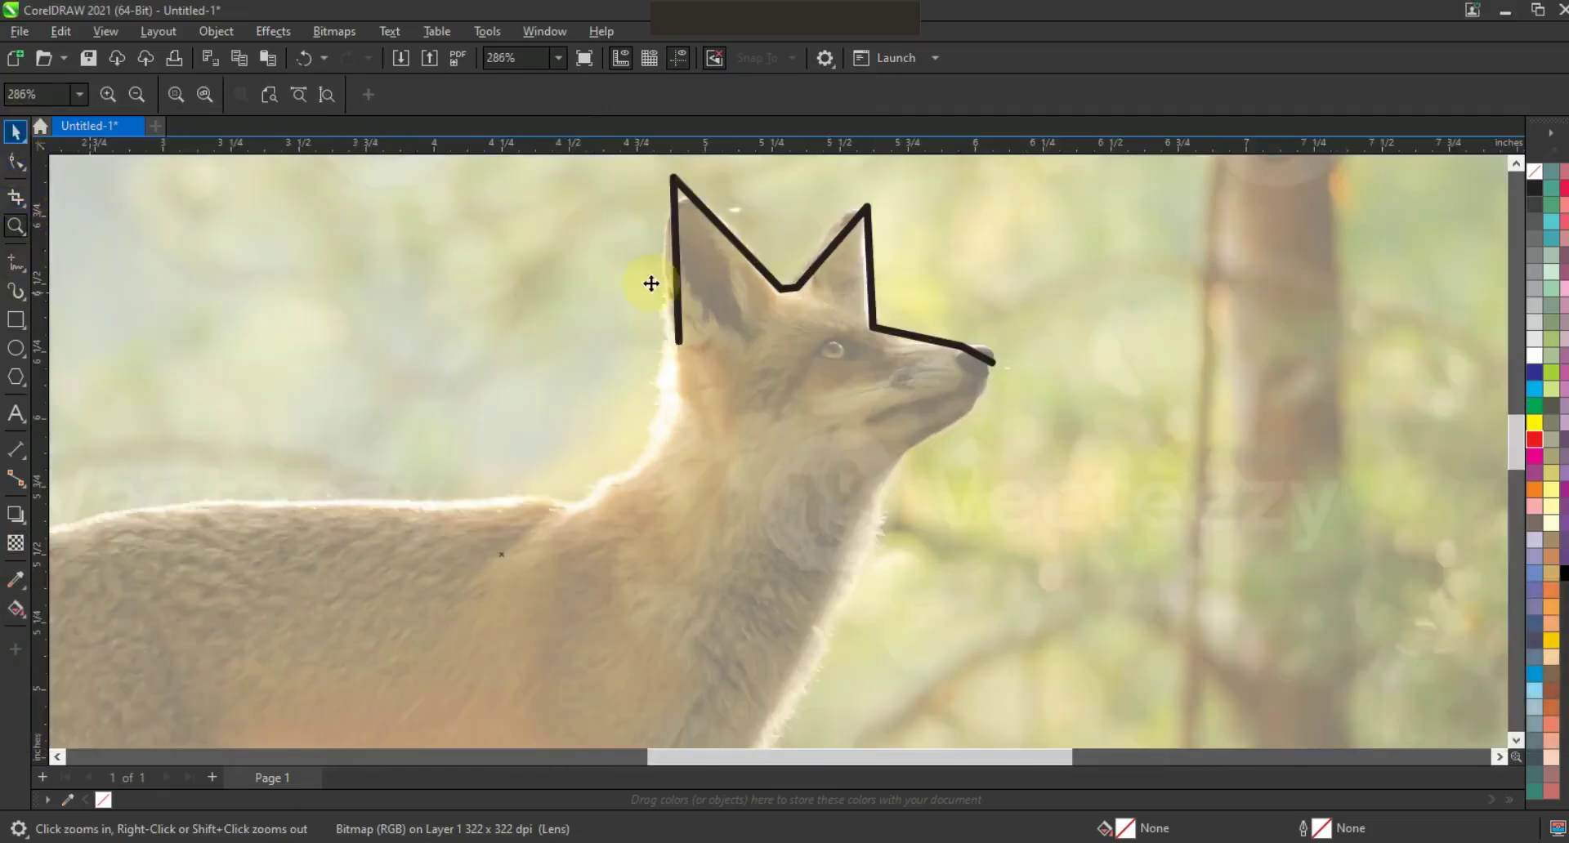
key(space)
click(678, 323)
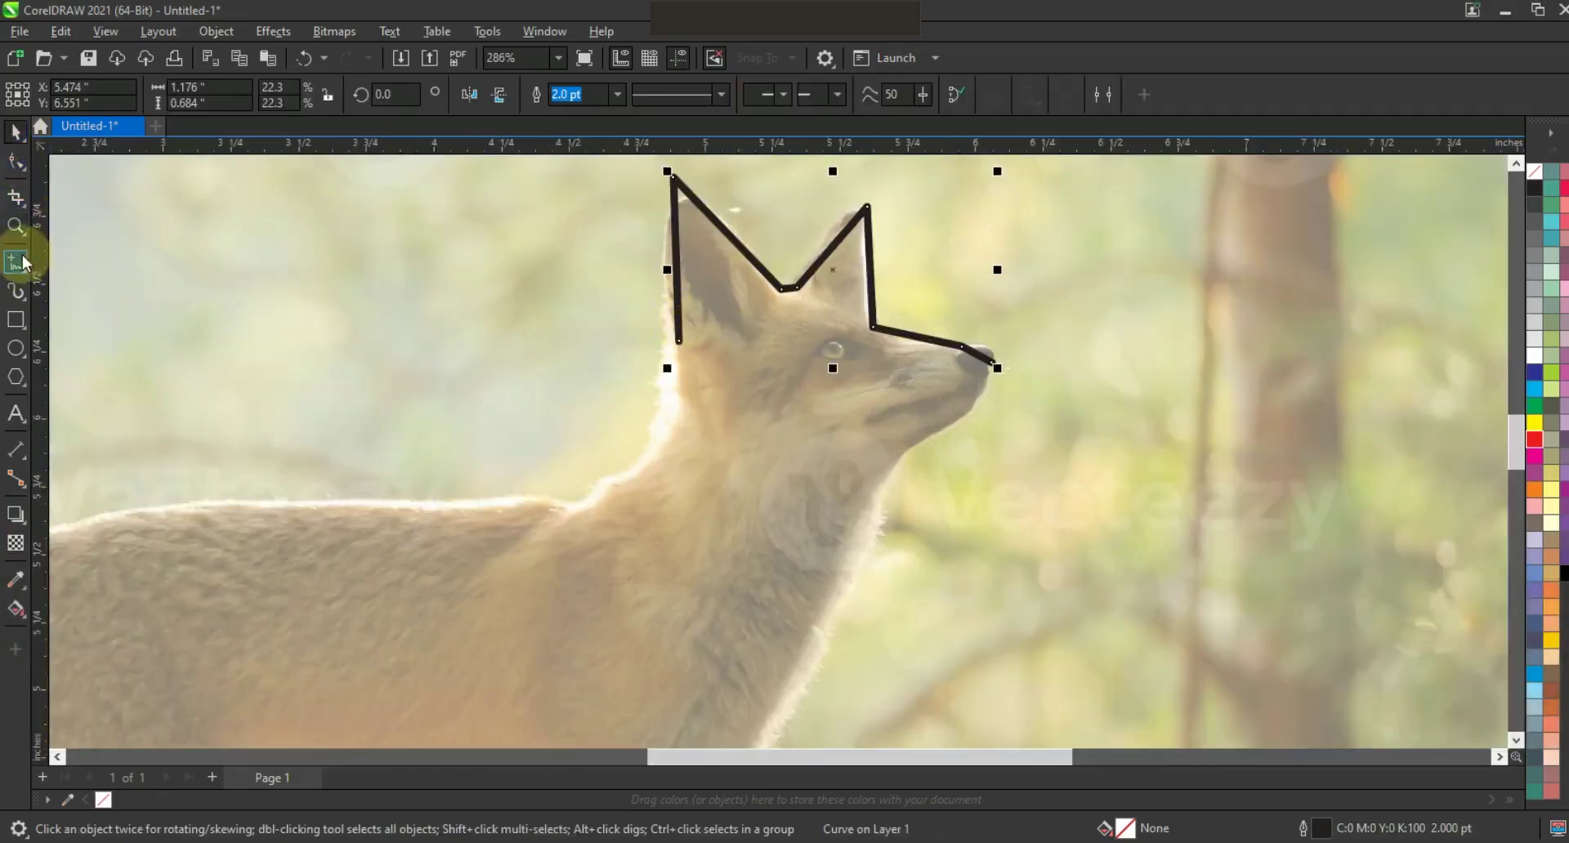
click(16, 262)
key(space)
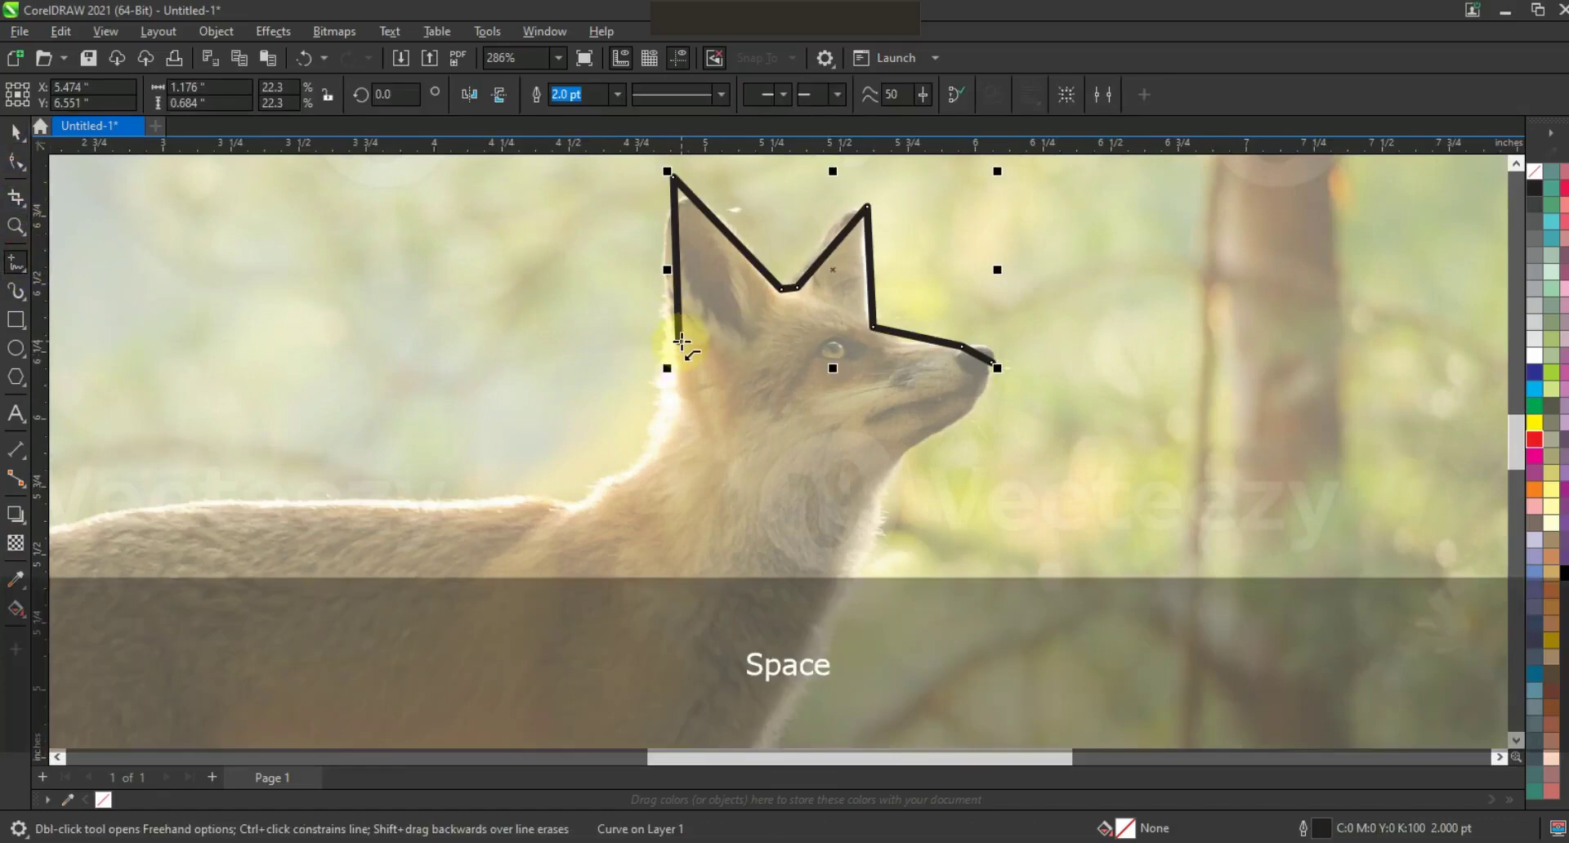
click(680, 341)
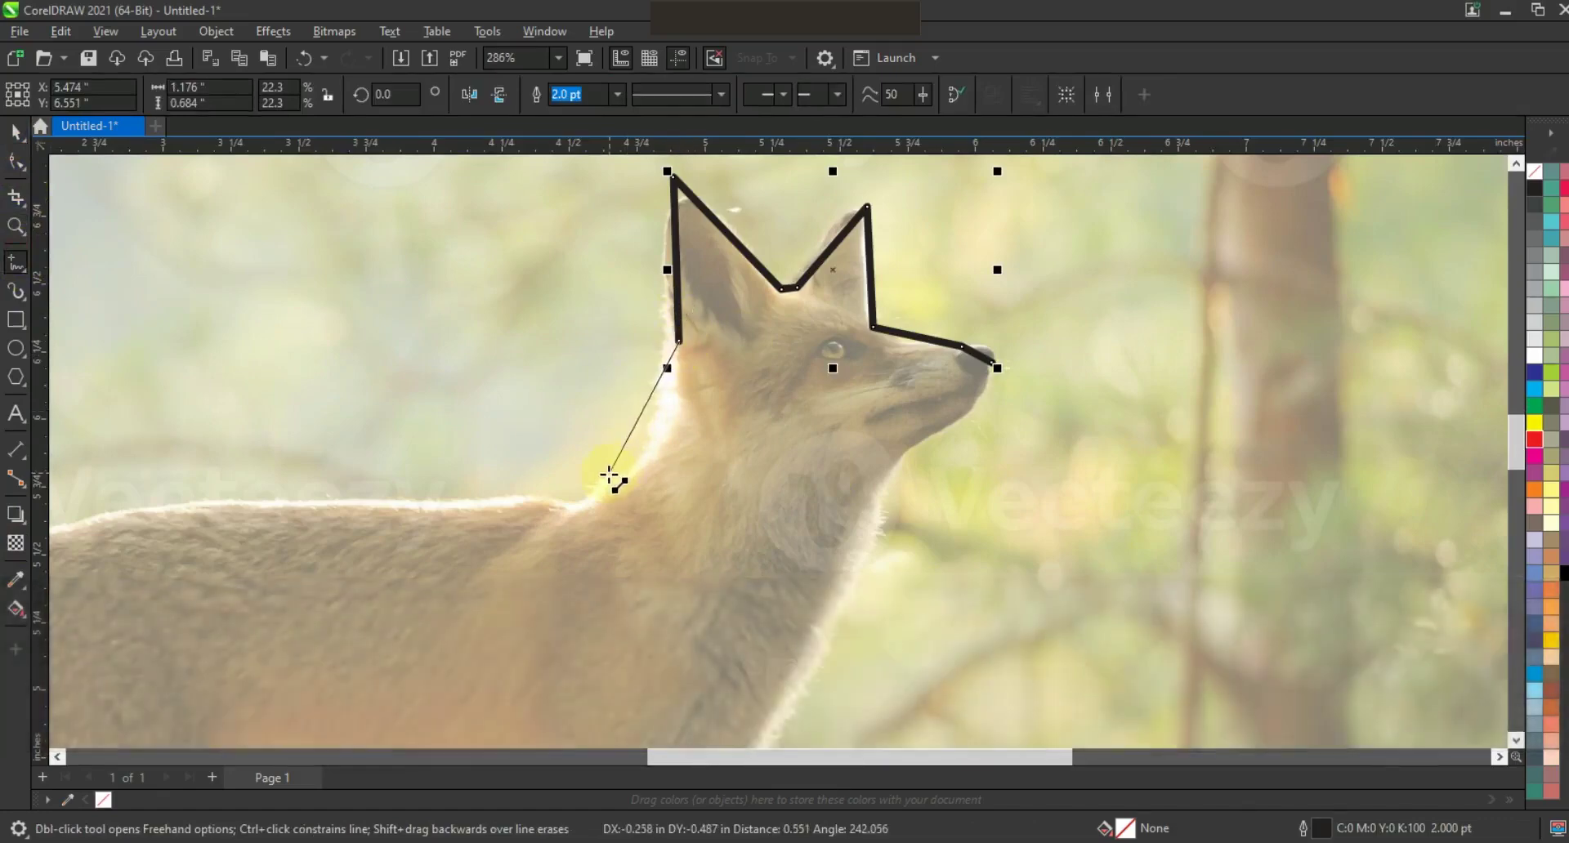
click(606, 478)
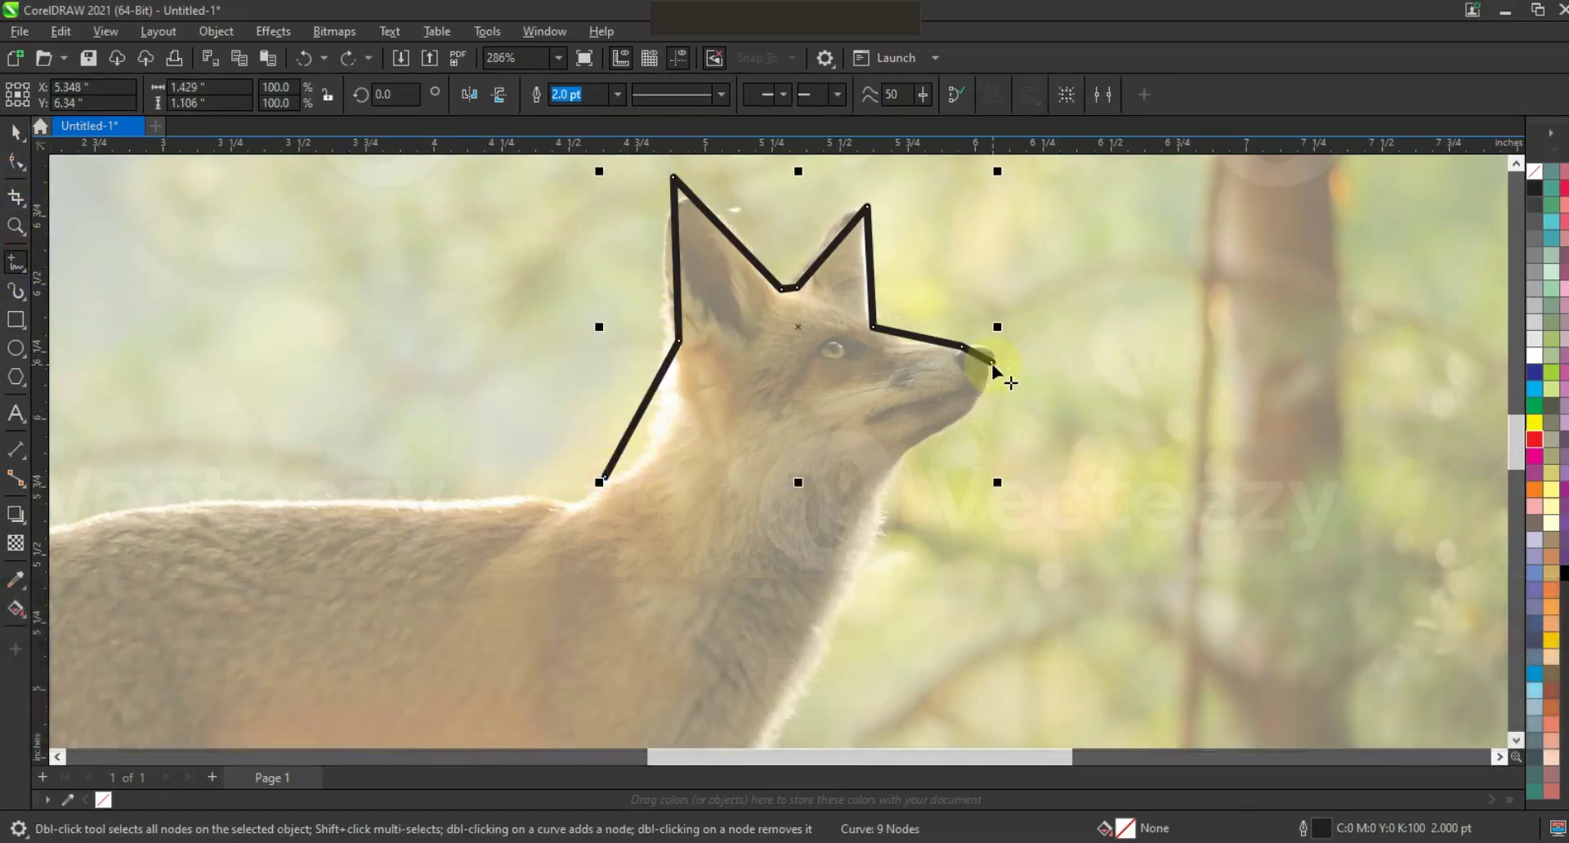
Draw straight segments from the nose along the jaw and down to a point below the chest, closing the outline at the back of the neck
key(space)
click(991, 364)
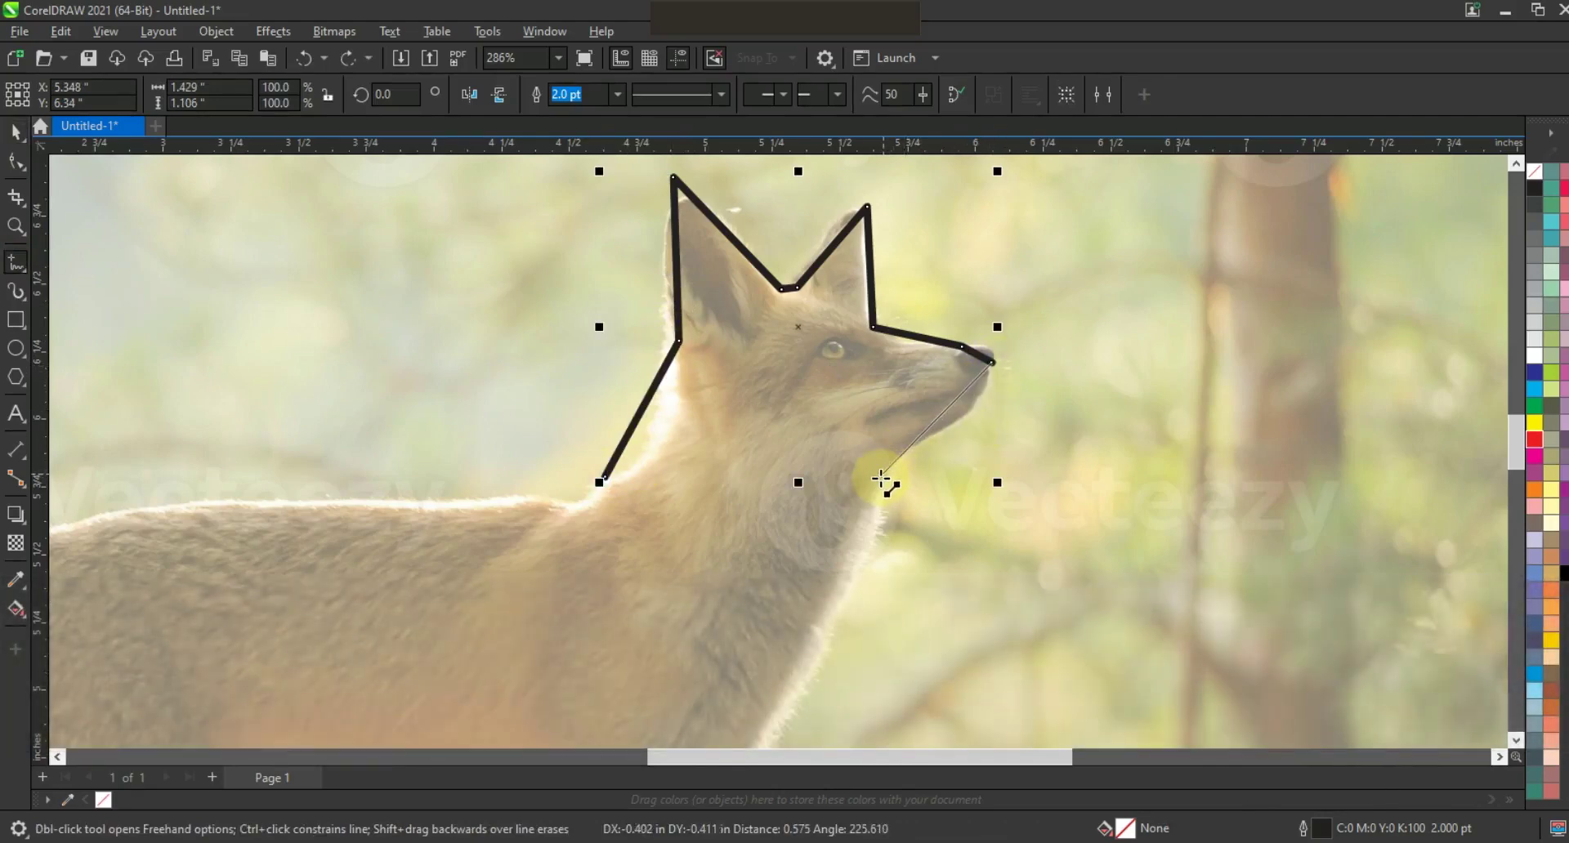
click(880, 482)
key(F3)
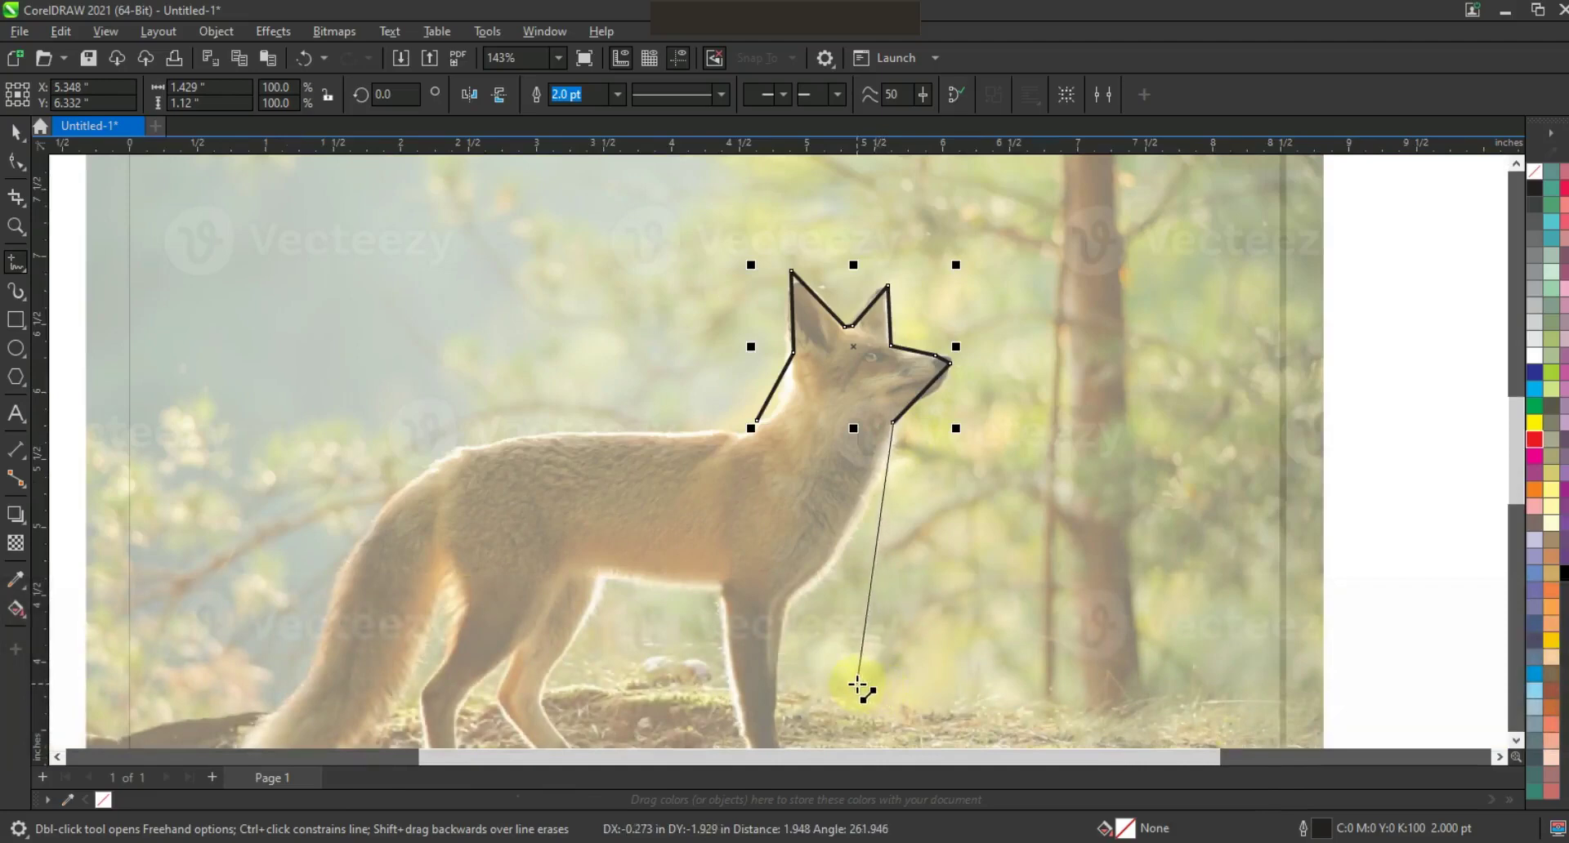
click(856, 684)
click(756, 422)
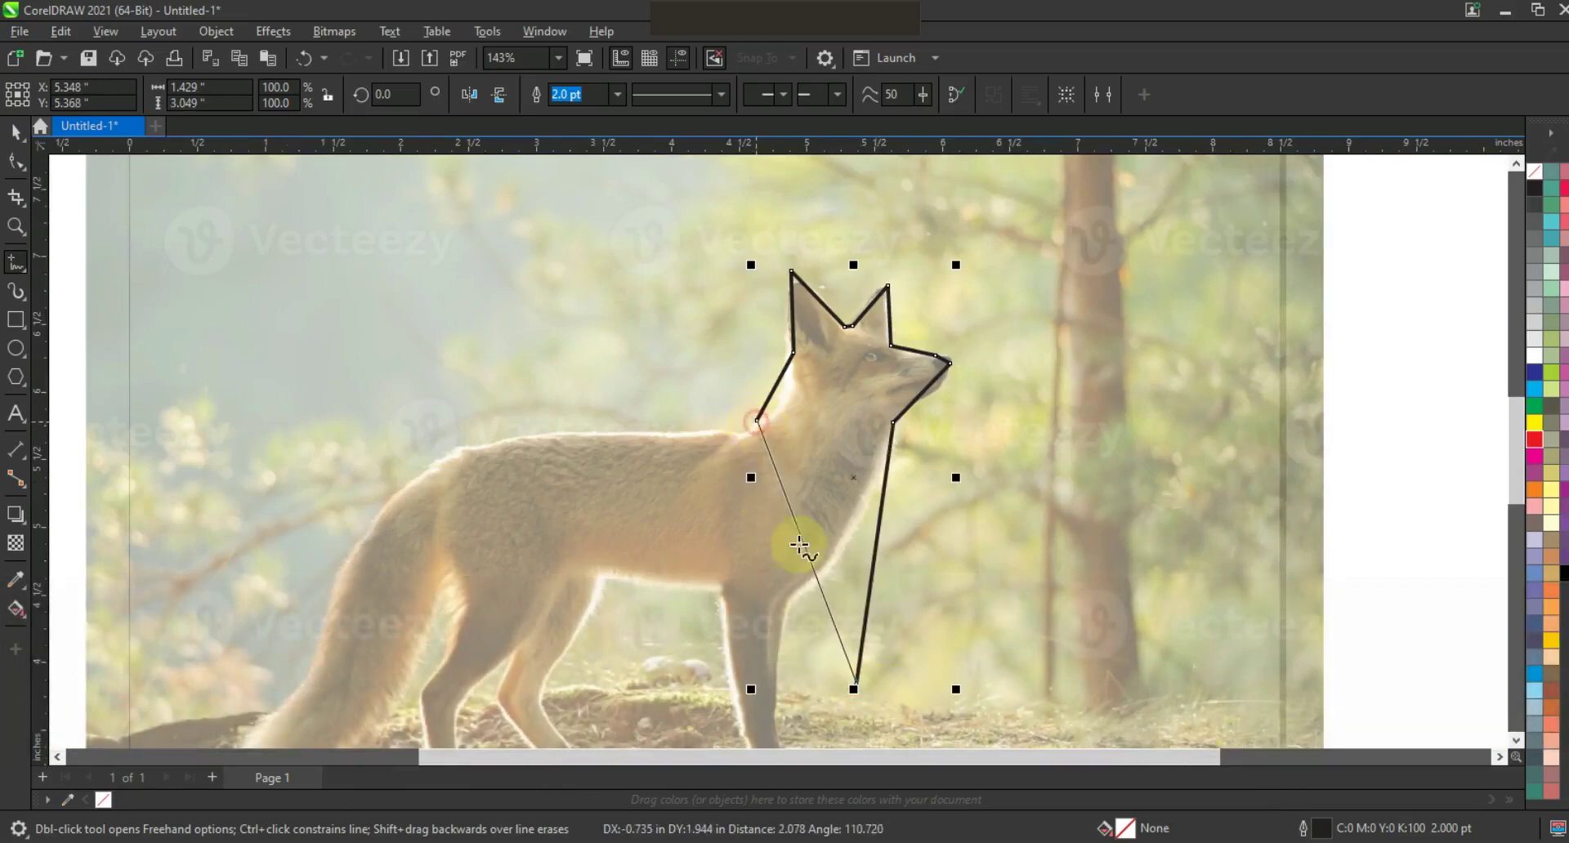
Select all nodes of the closed fox outline with the Shape tool and convert its segments to curves
click(16, 161)
drag(634, 217, 1027, 703)
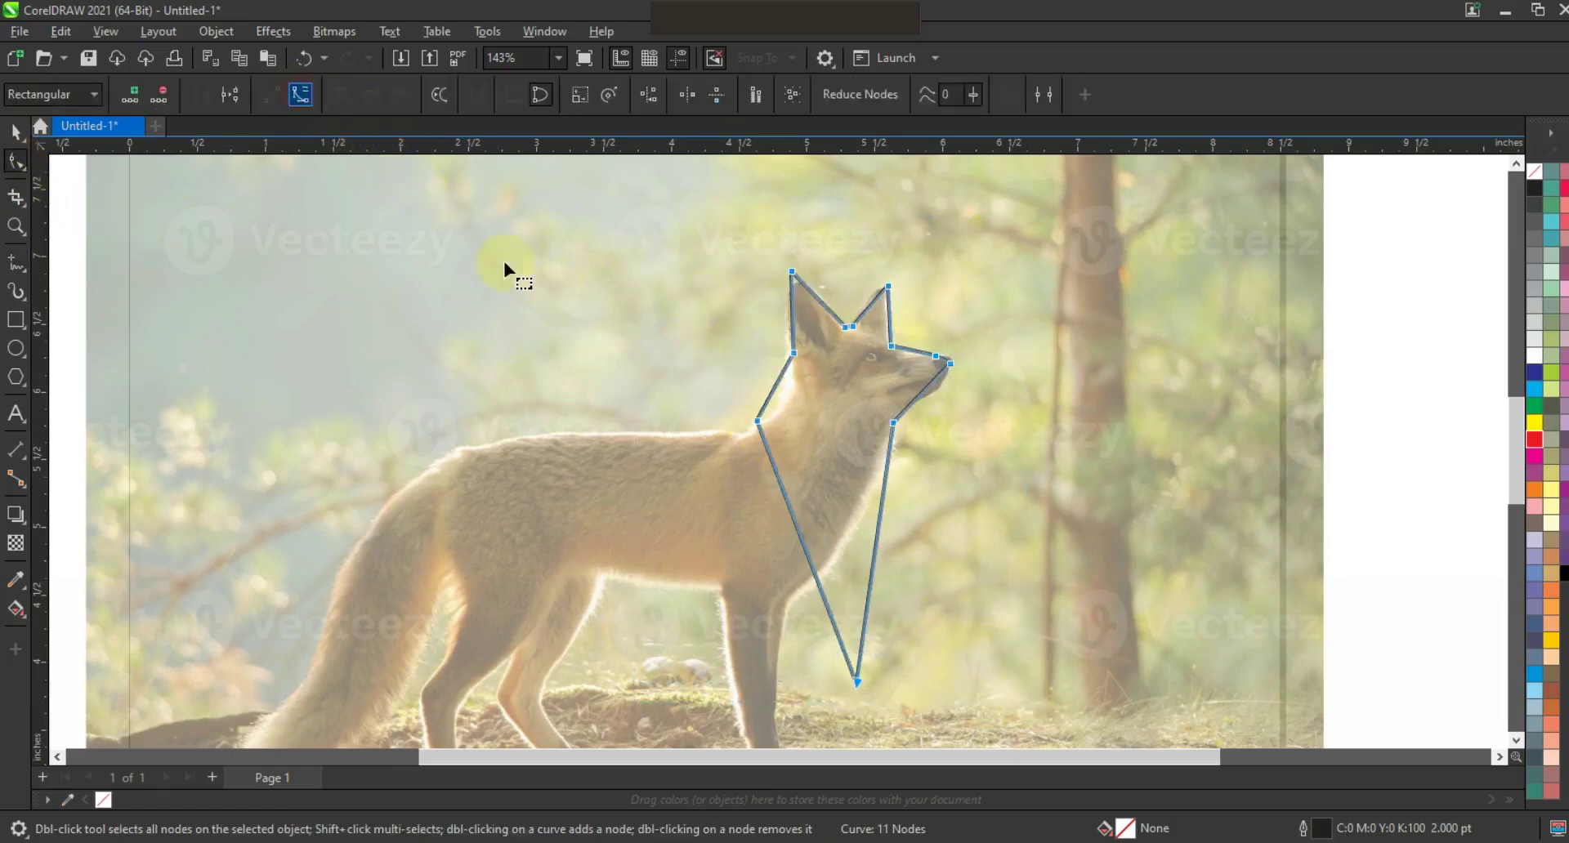
Bend the sides of both ears into curves following the photo and reposition the nodes at the larger ear's base
click(16, 226)
click(1021, 502)
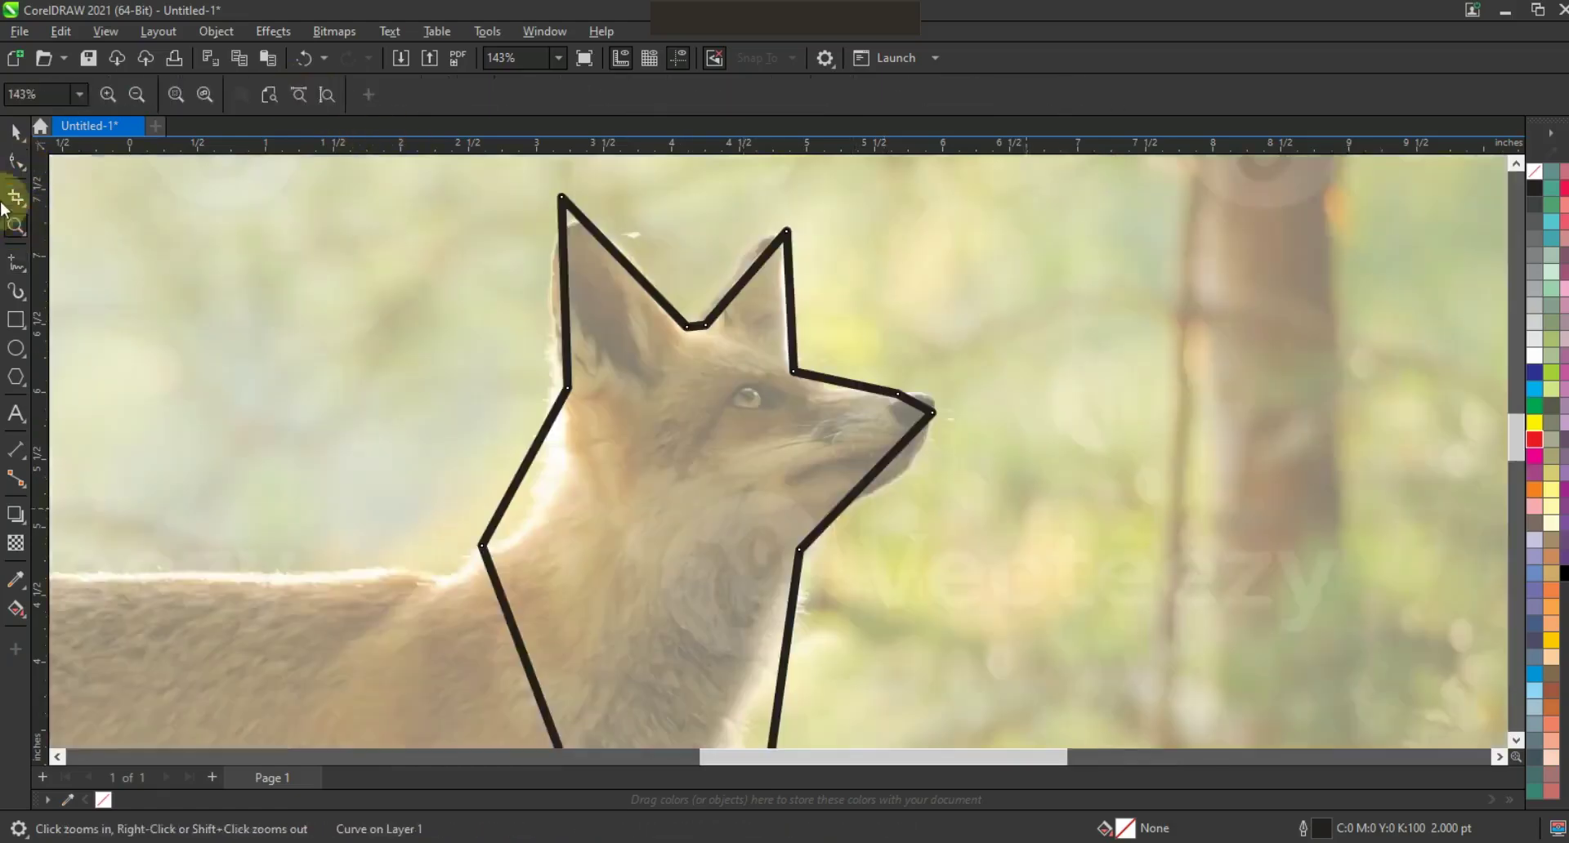
click(15, 161)
click(566, 328)
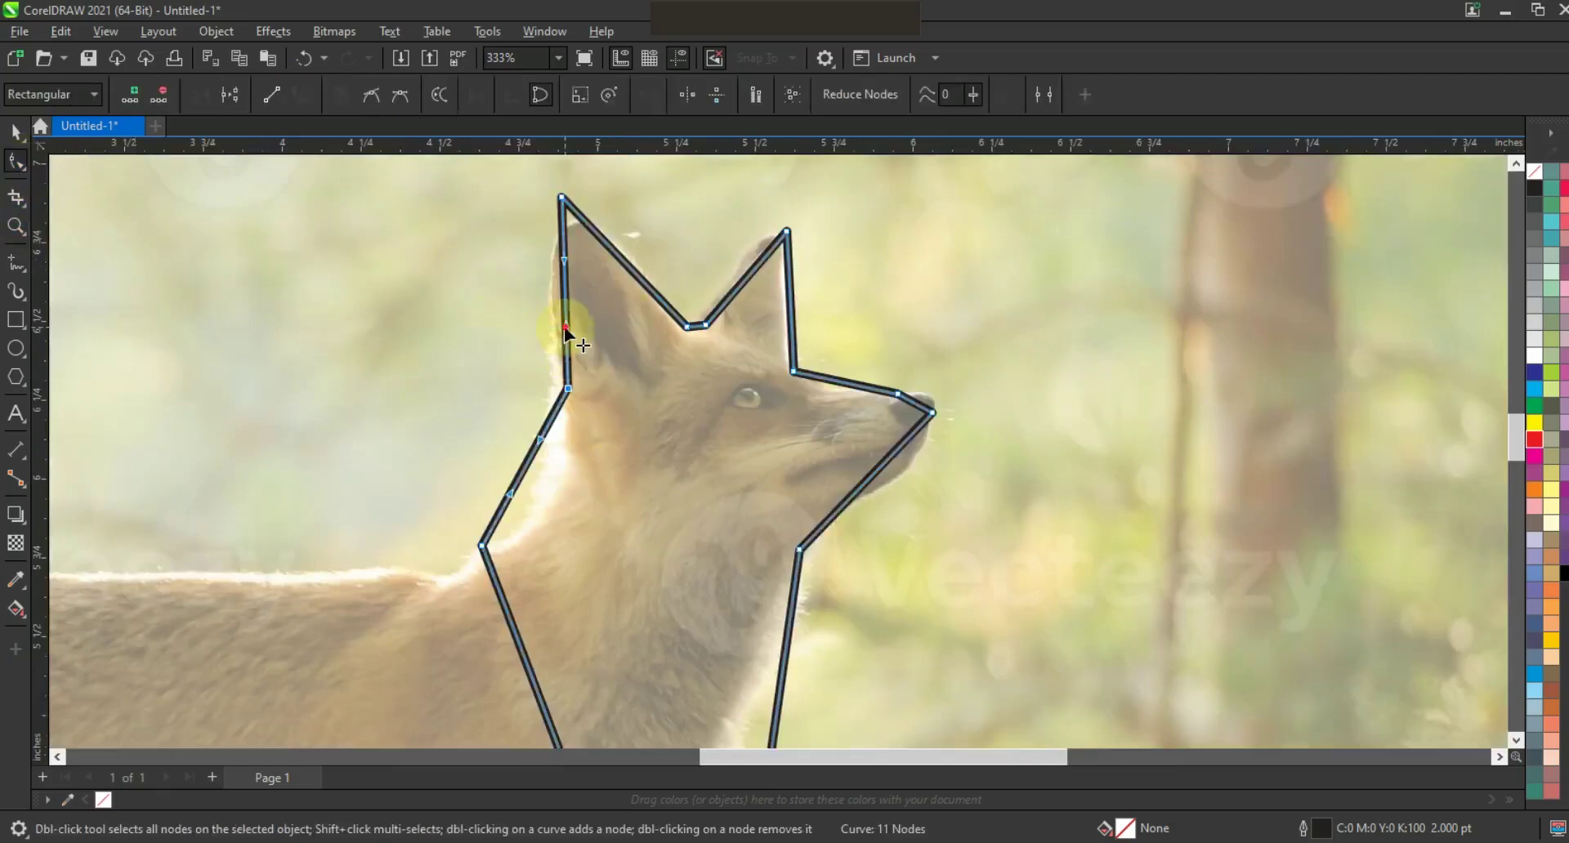
drag(527, 322, 523, 323)
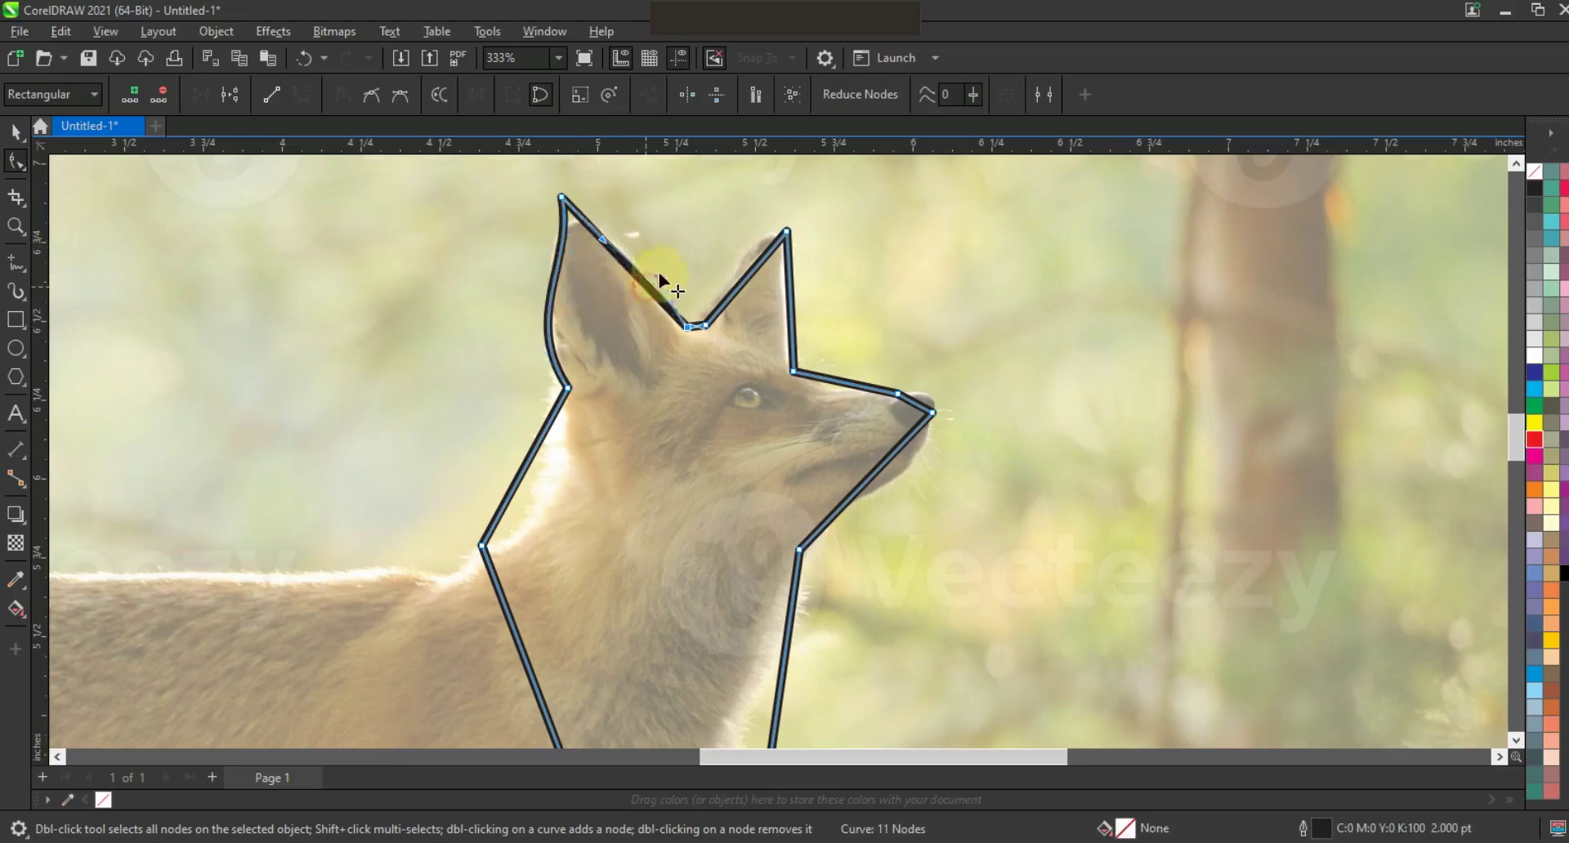
drag(665, 255, 594, 256)
drag(678, 330, 678, 335)
drag(604, 350, 580, 388)
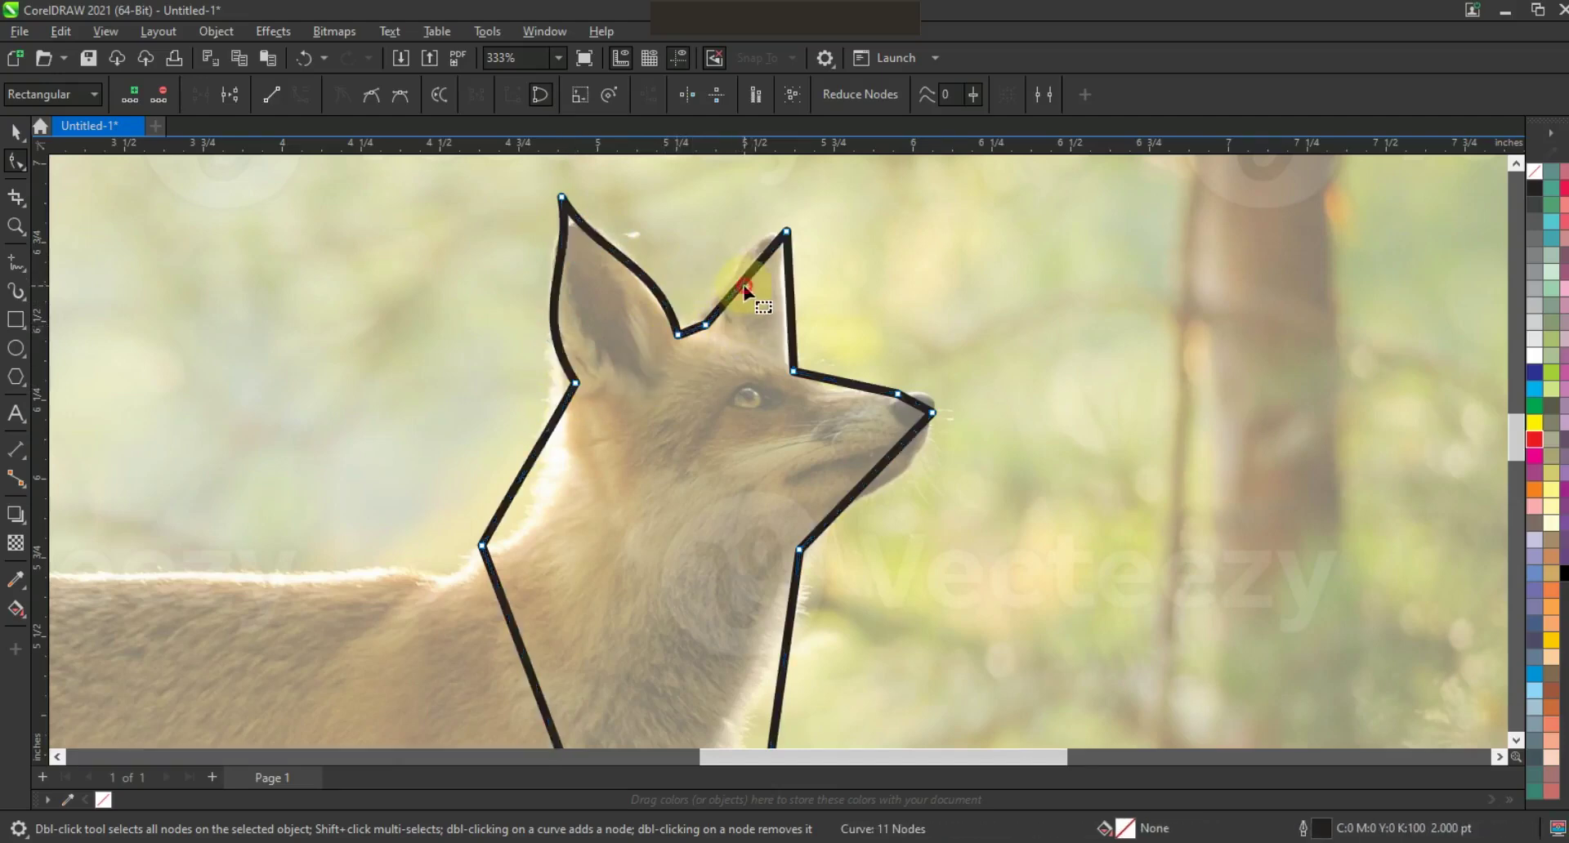
drag(742, 282, 732, 267)
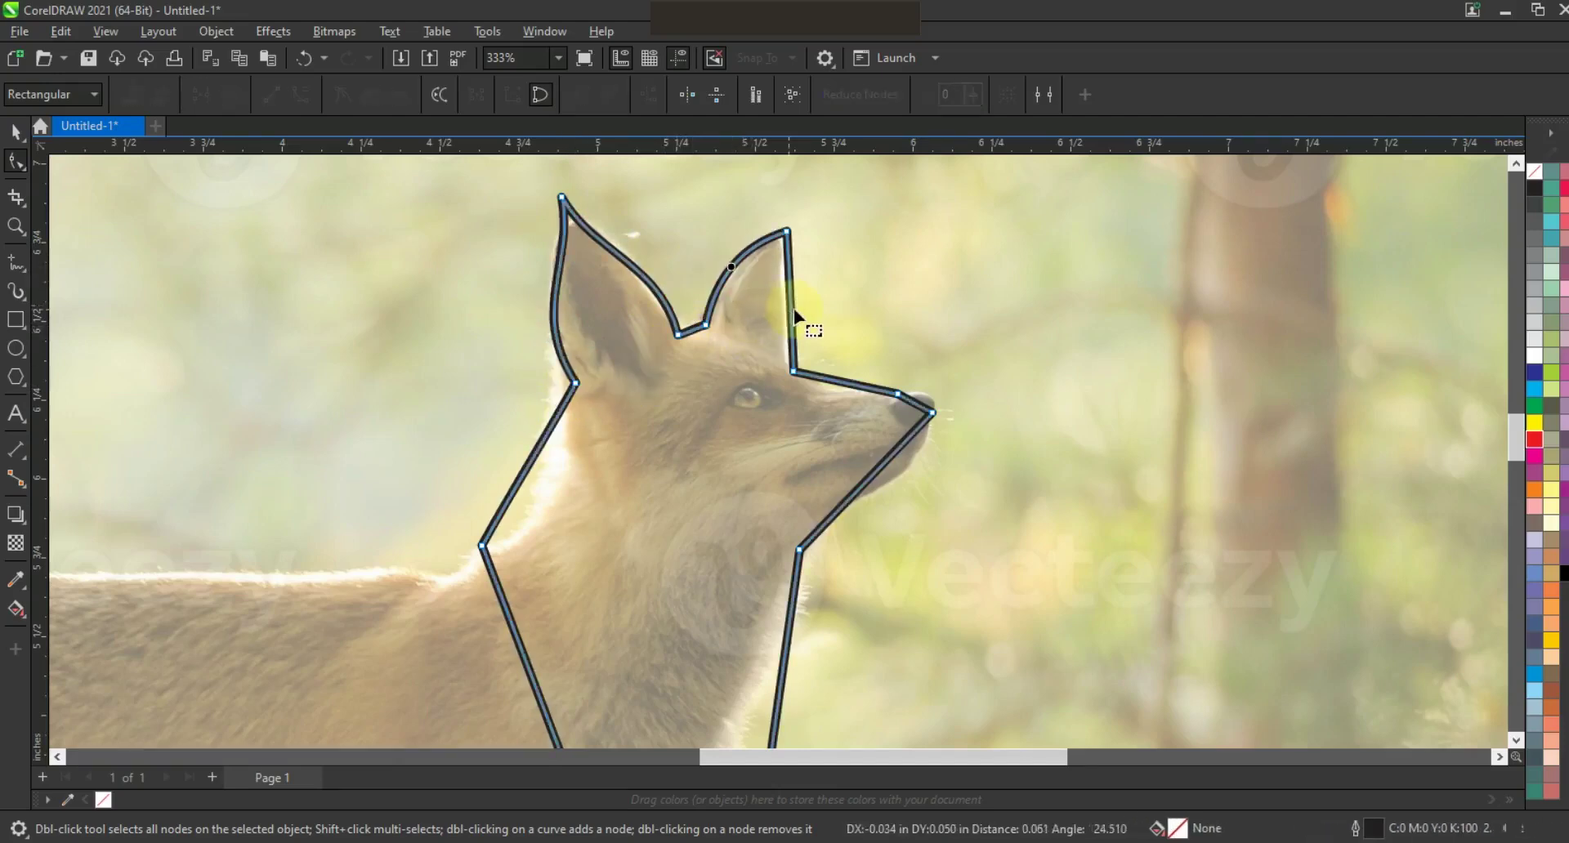
drag(788, 312, 779, 312)
Curve the muzzle bridge, round the nose tip, and bend the jaw segment outward along the fox's chin
drag(839, 389, 923, 394)
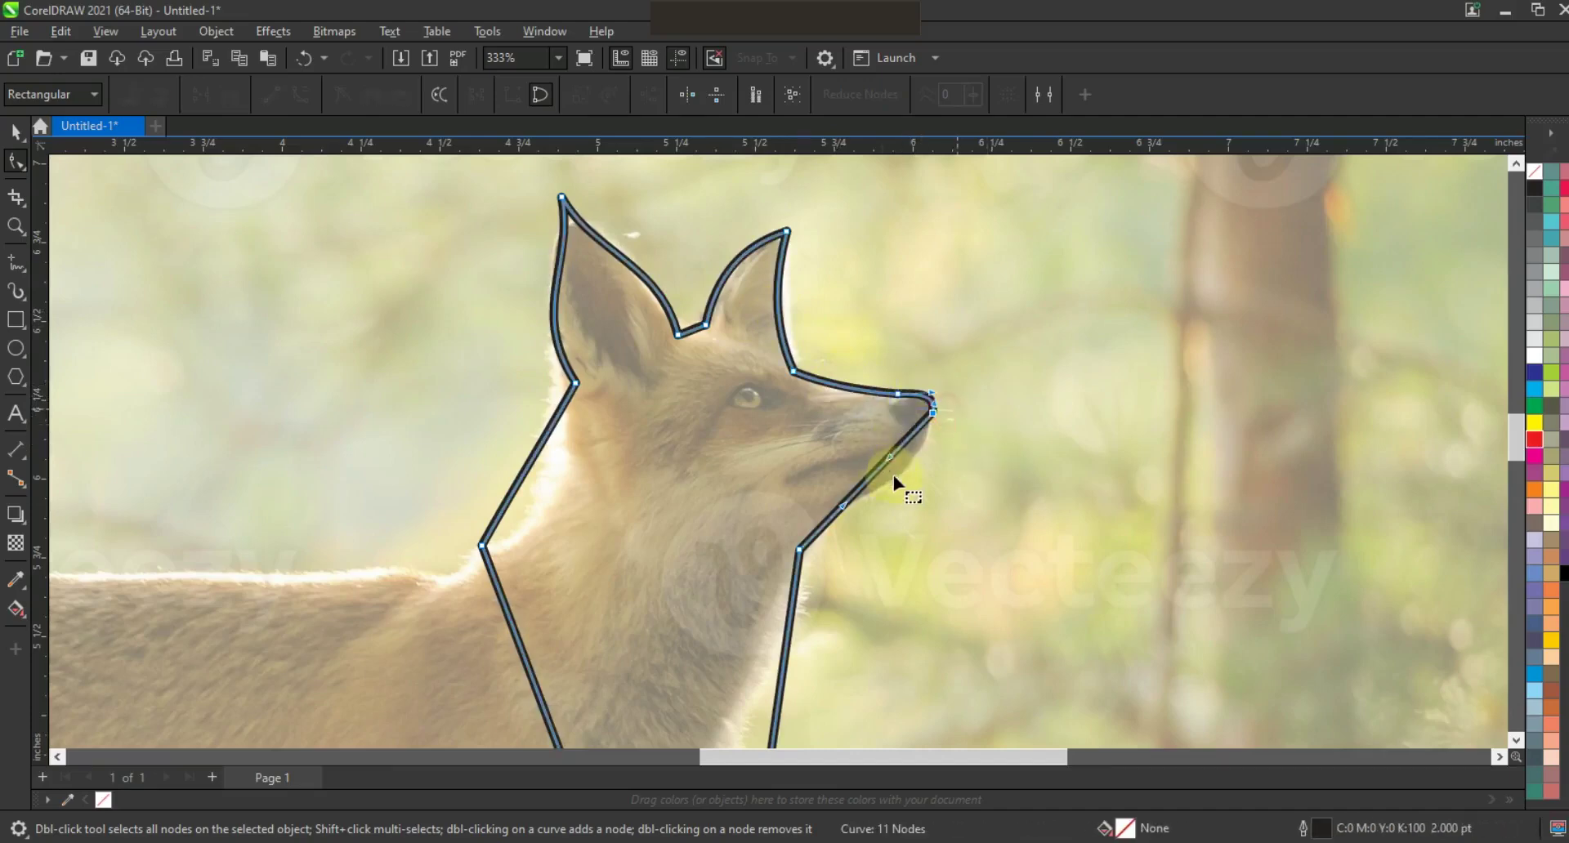
drag(891, 458, 910, 498)
click(984, 394)
click(928, 397)
drag(928, 397, 935, 399)
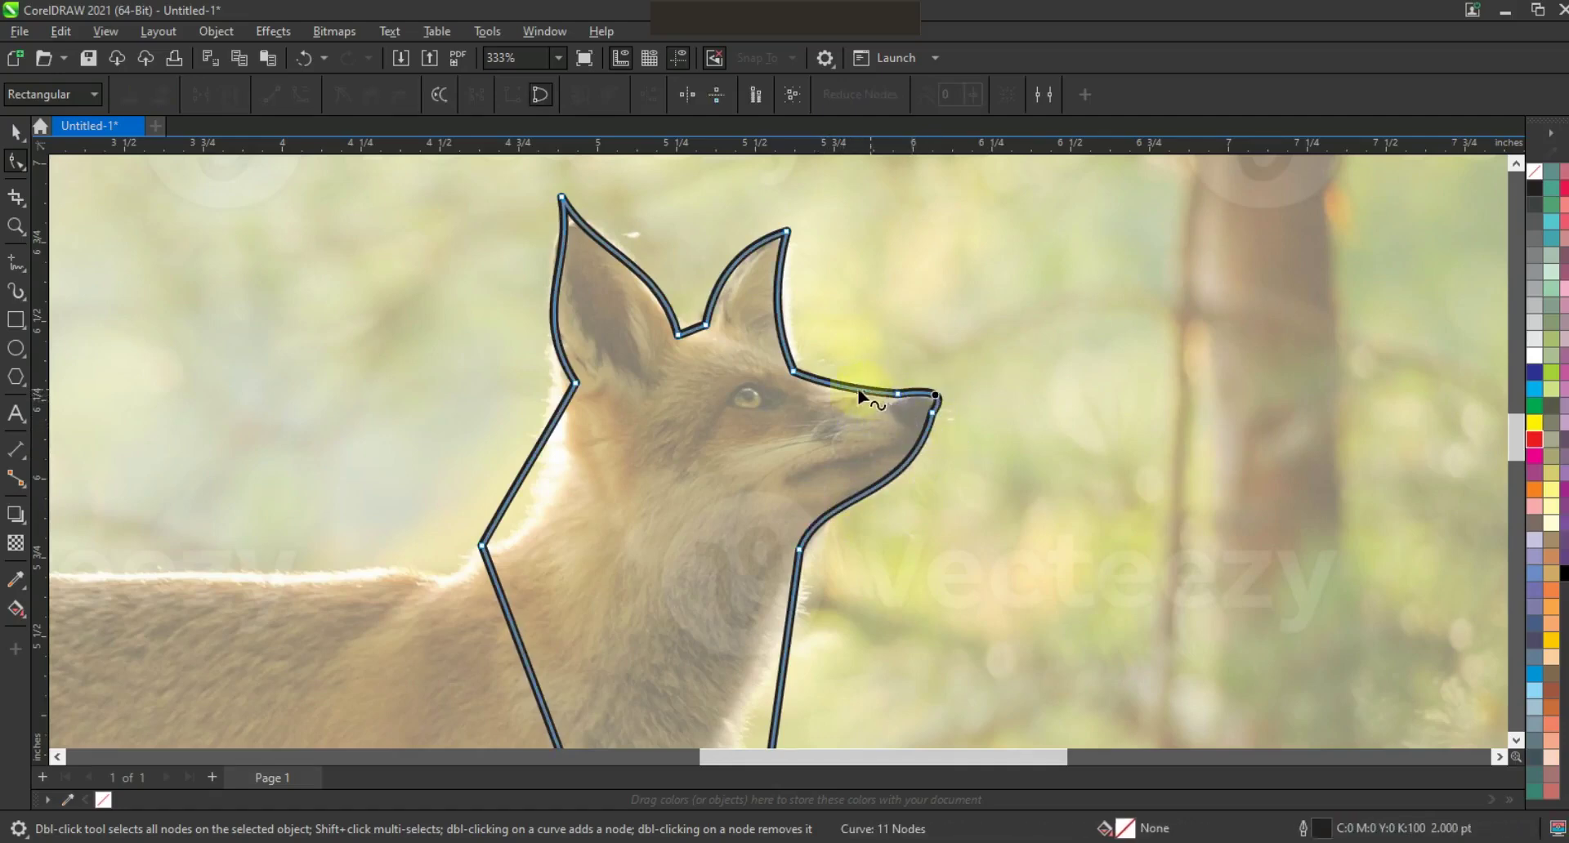
Refine the muzzle bridge and nose tip curves, and pull the front edge of the smaller ear inward
click(856, 386)
click(943, 404)
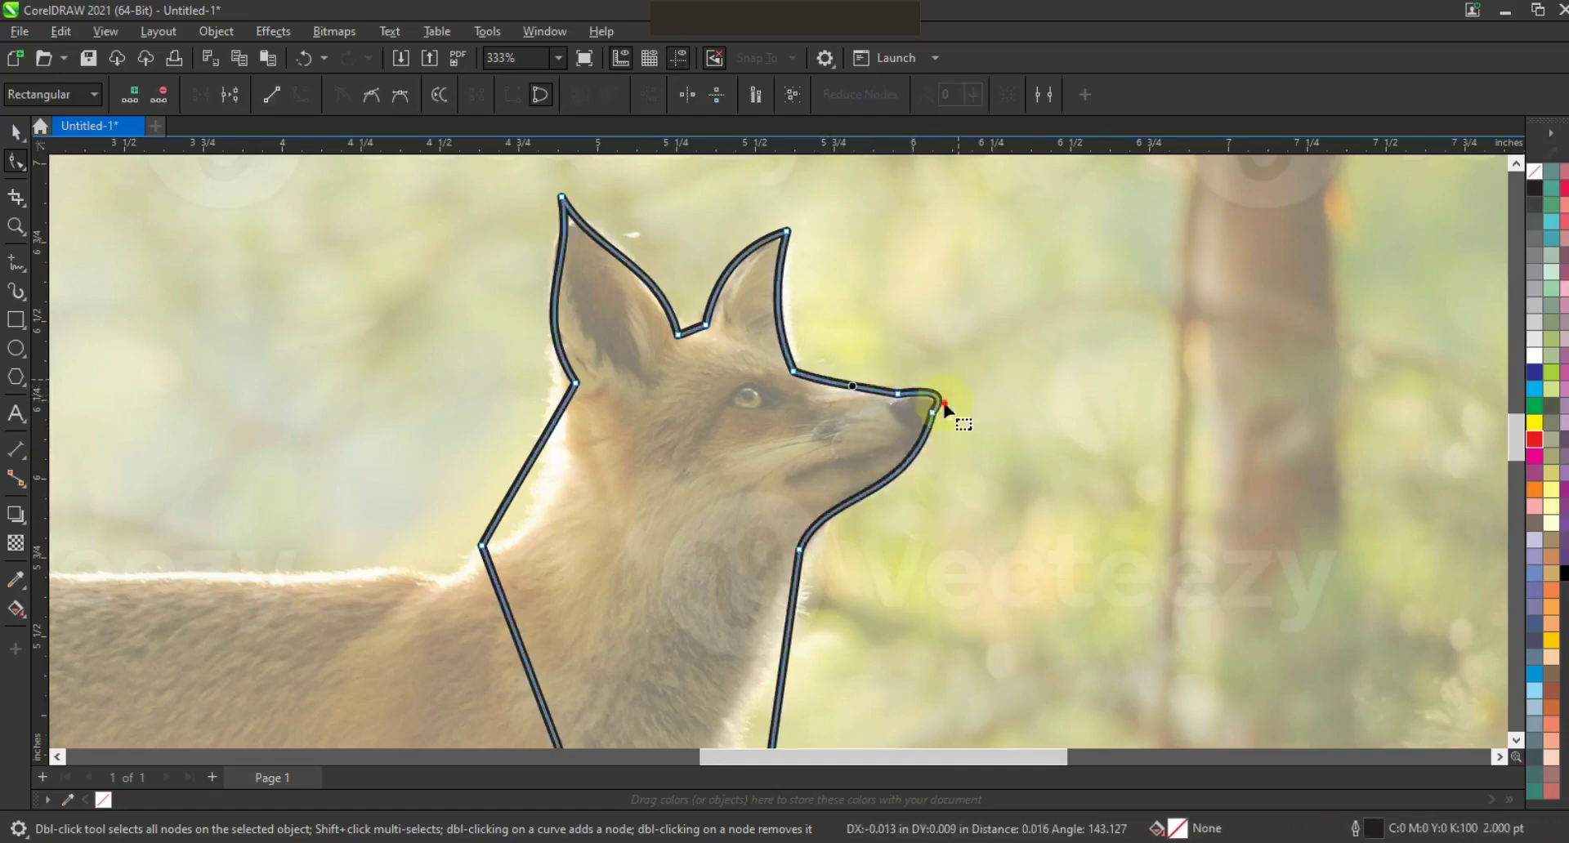
drag(888, 443, 934, 417)
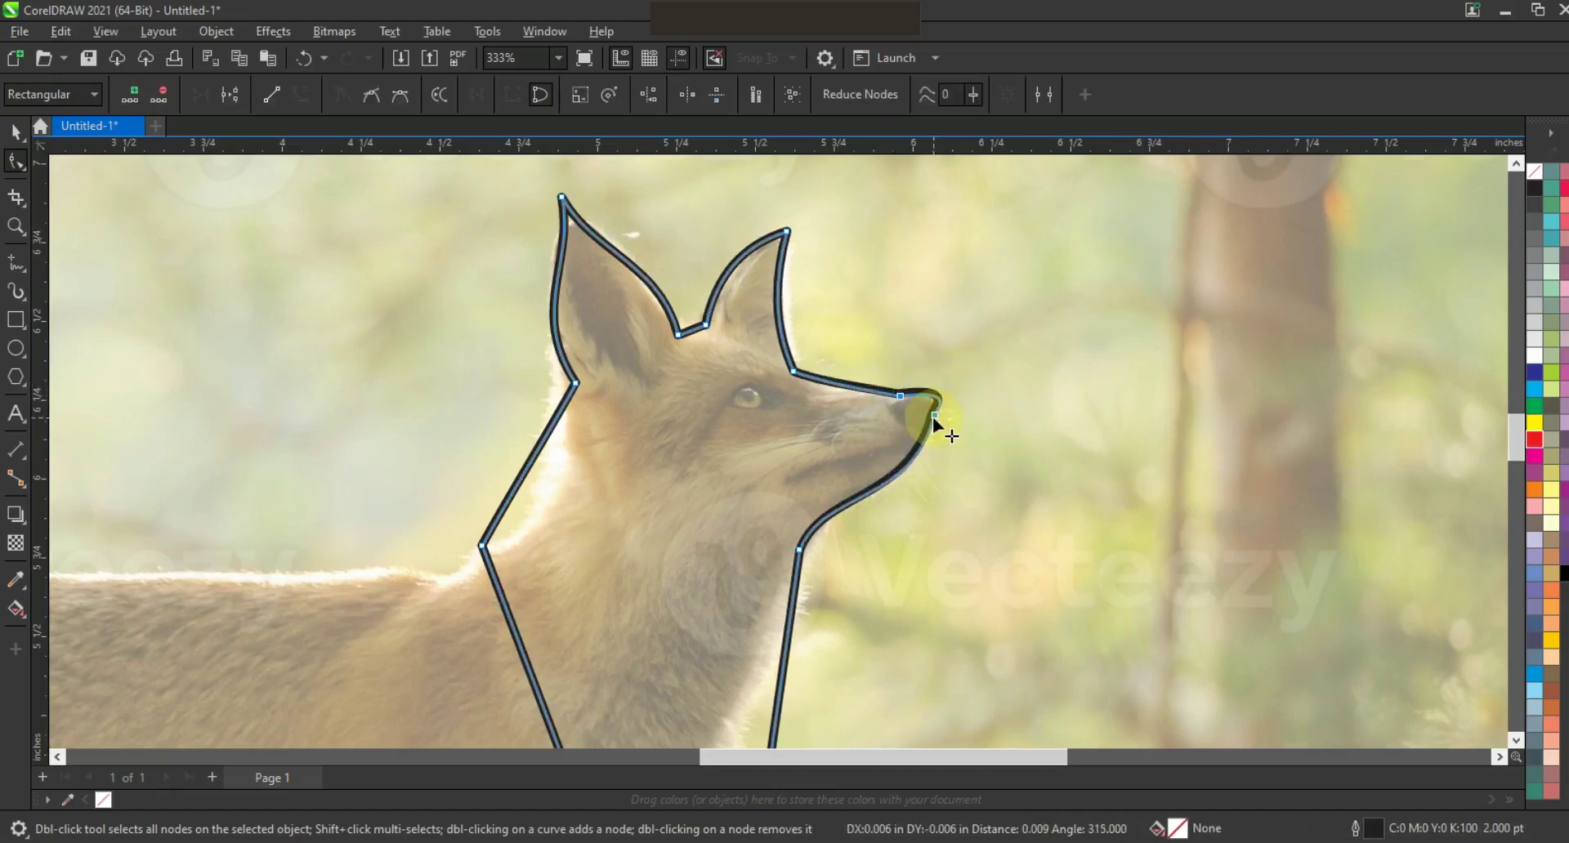
click(845, 389)
click(840, 385)
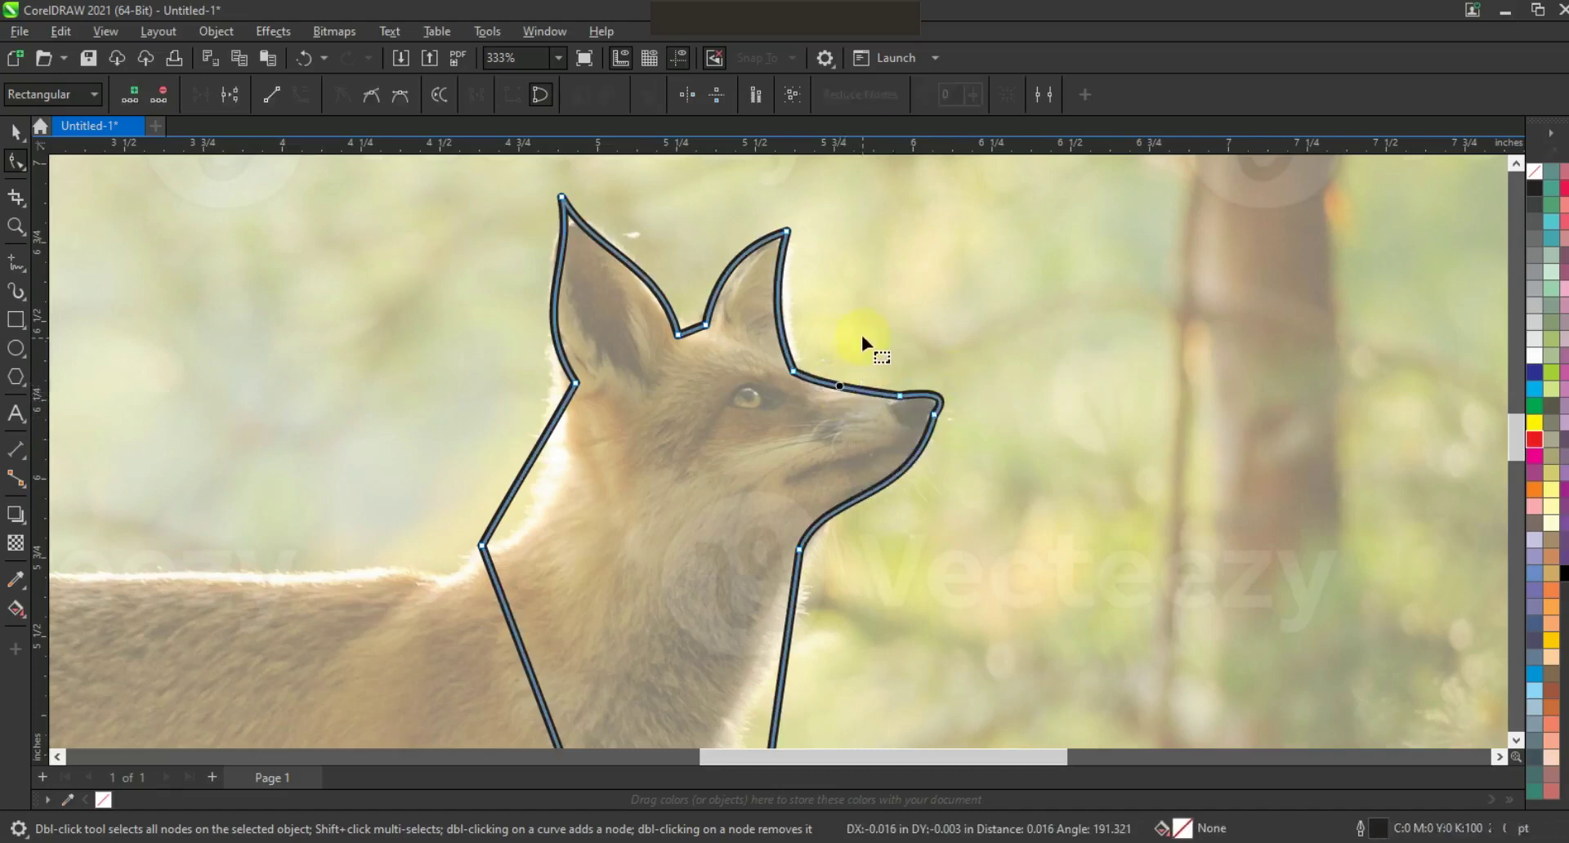
click(775, 343)
drag(753, 326, 752, 326)
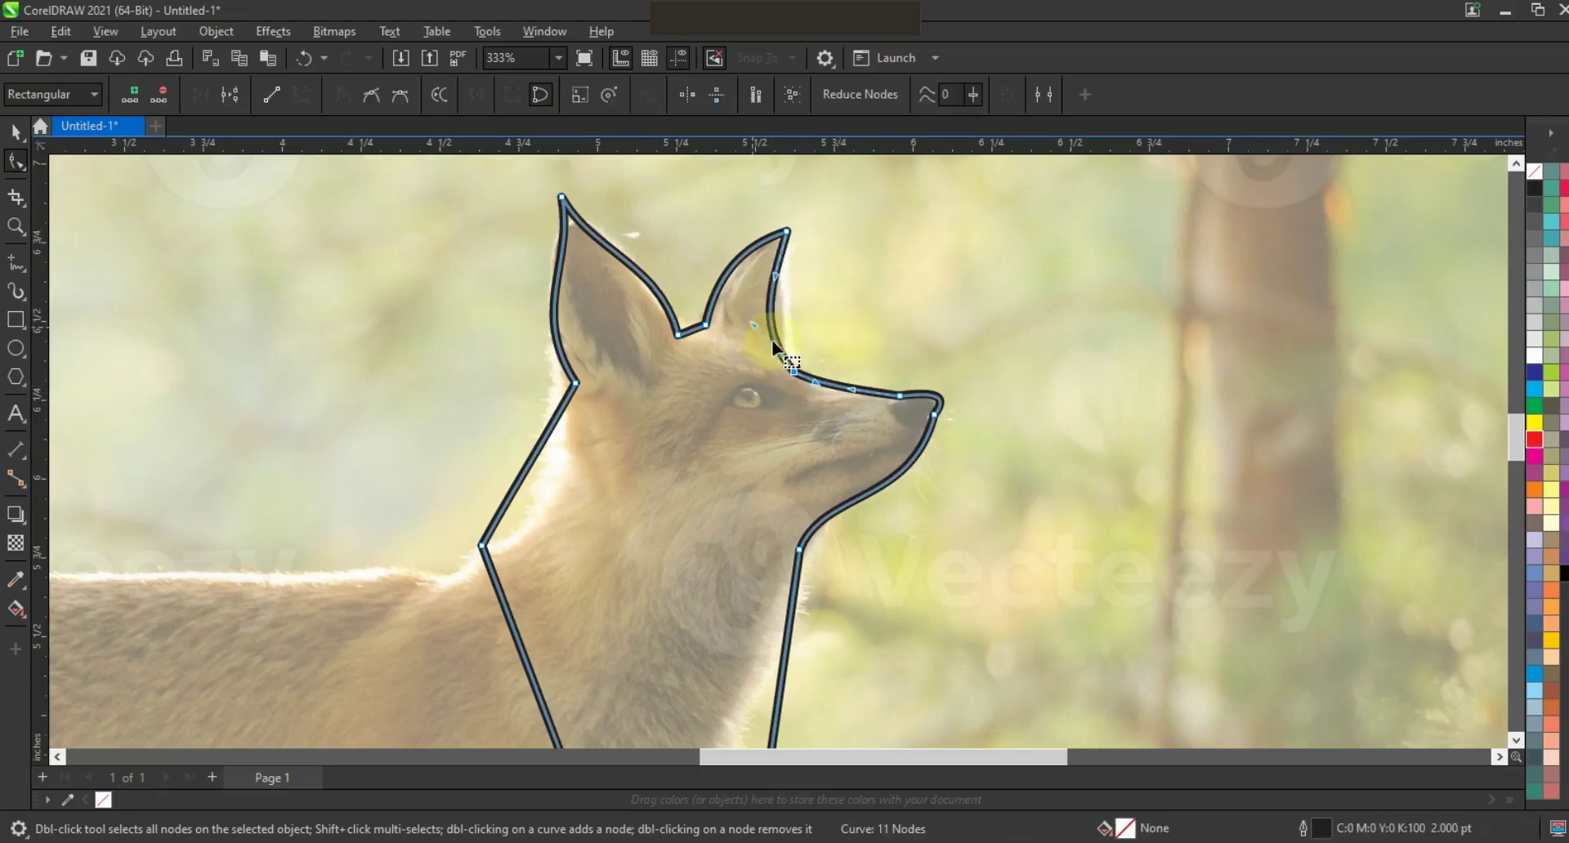
Raise the node between the smaller ear and muzzle, bend the upper back-of-neck segment outward, and reshape the chest edge into an S-curve
drag(791, 376, 789, 368)
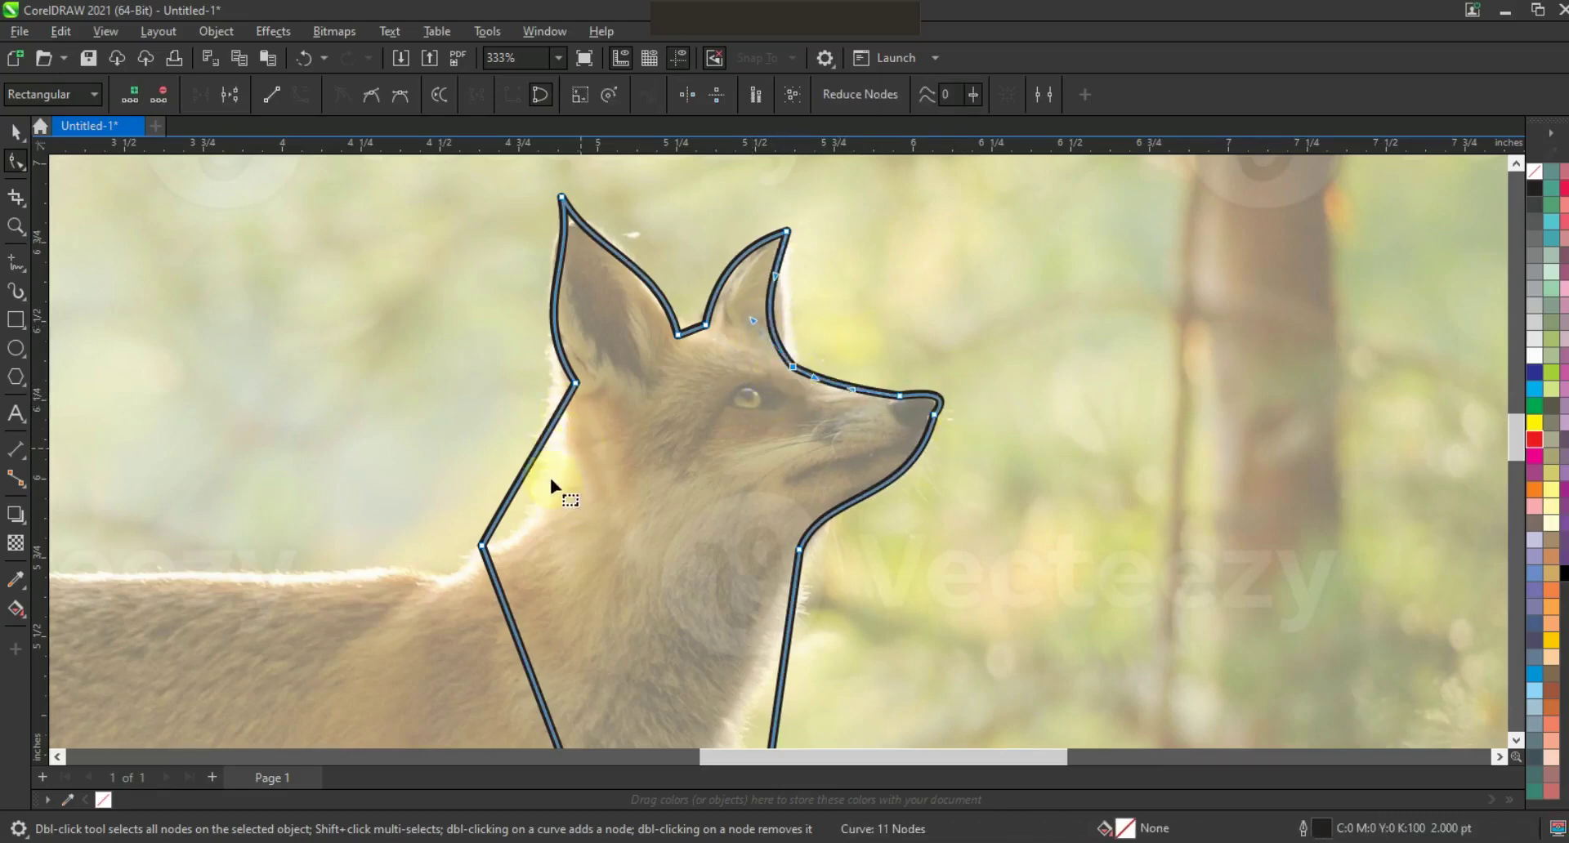
drag(532, 460, 518, 453)
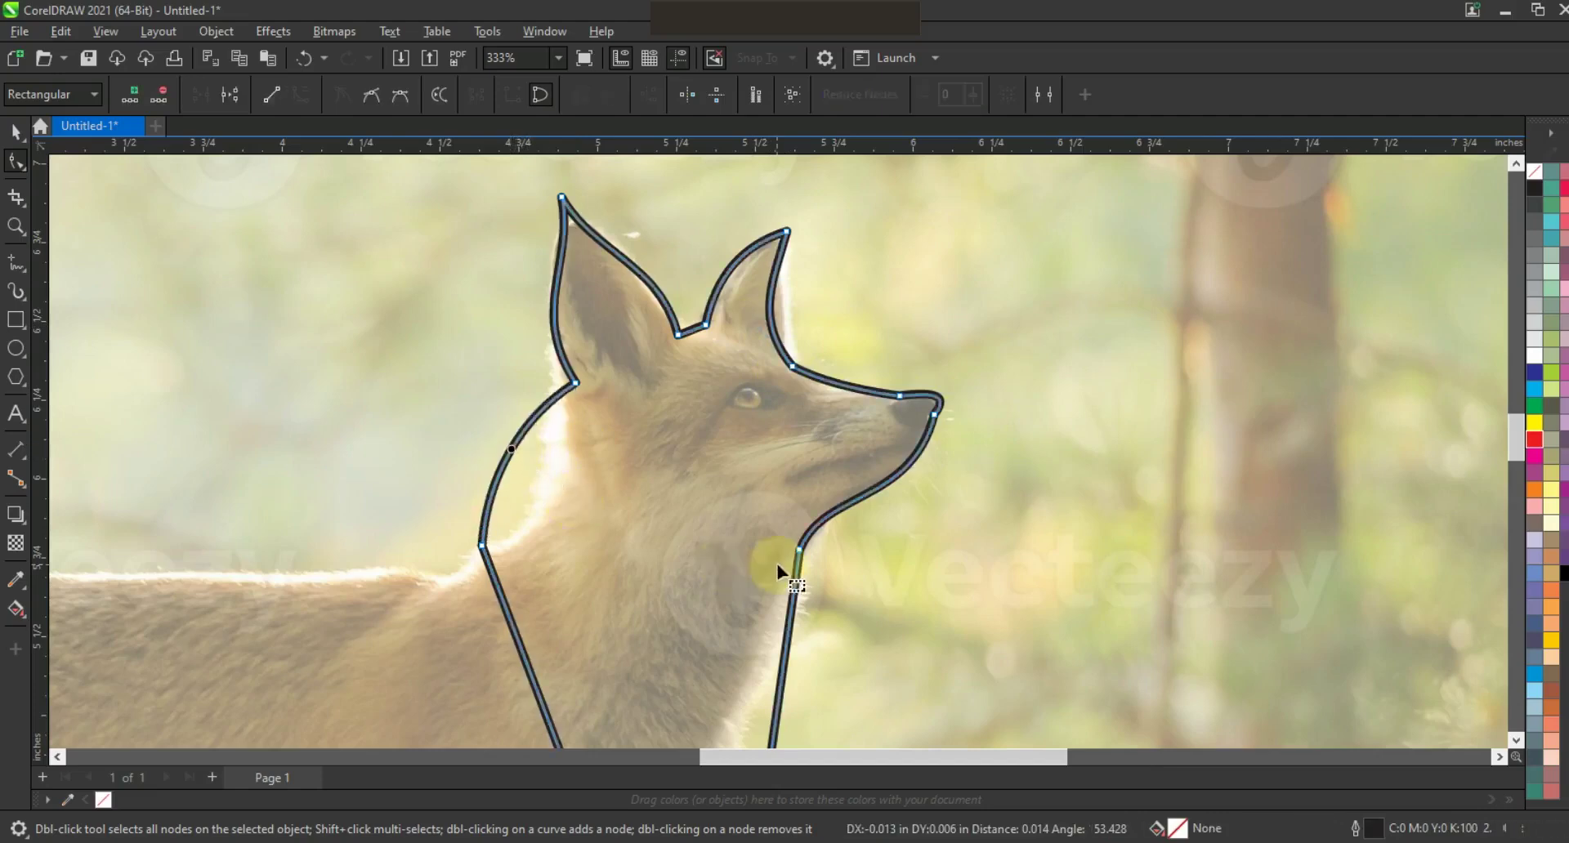
key(F3)
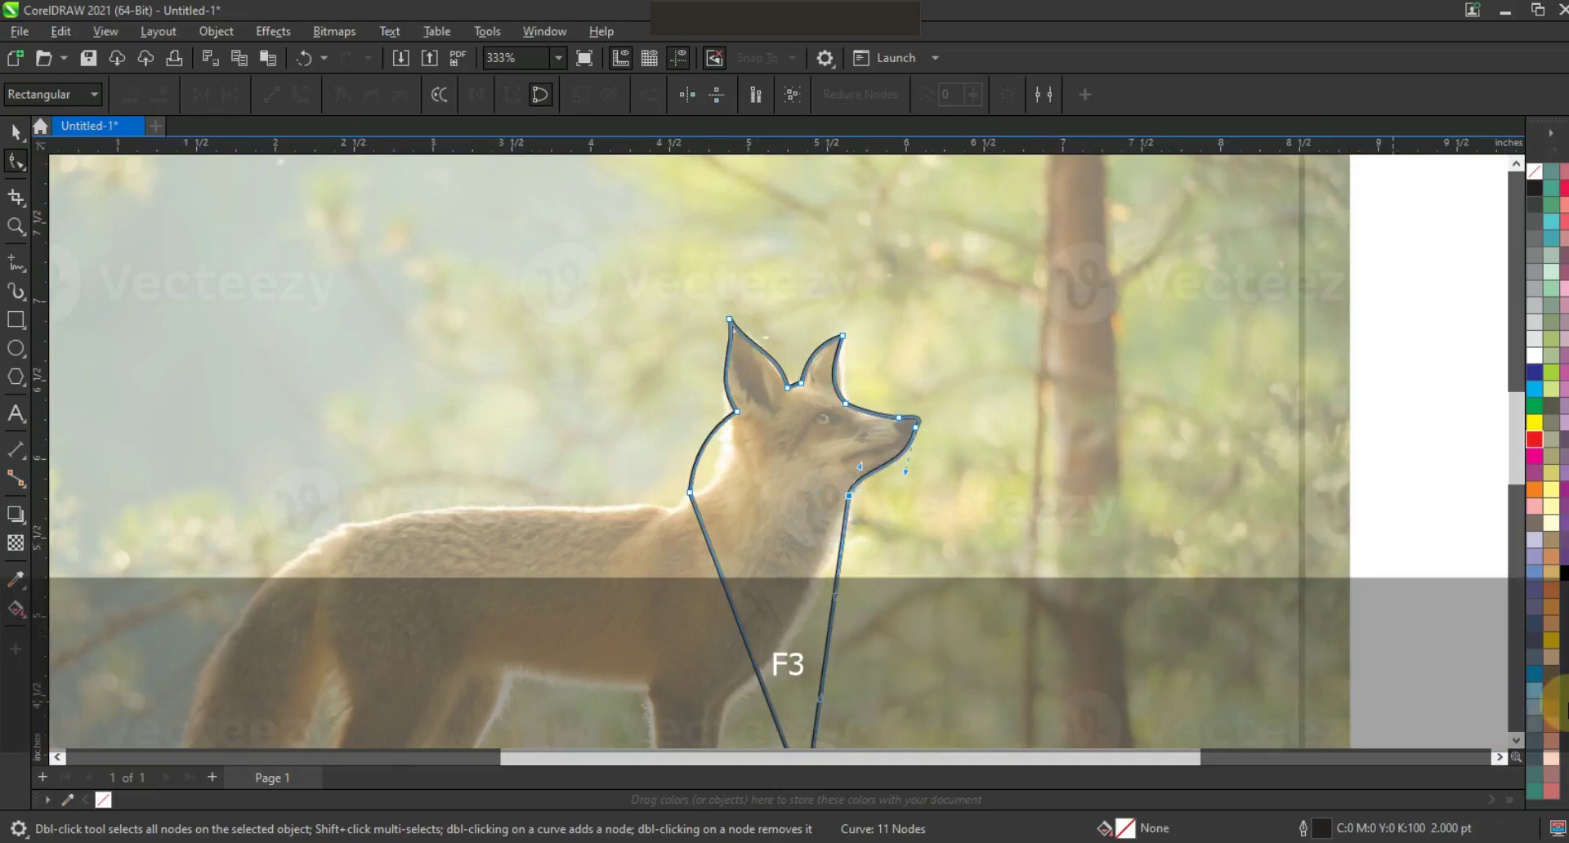
click(1518, 742)
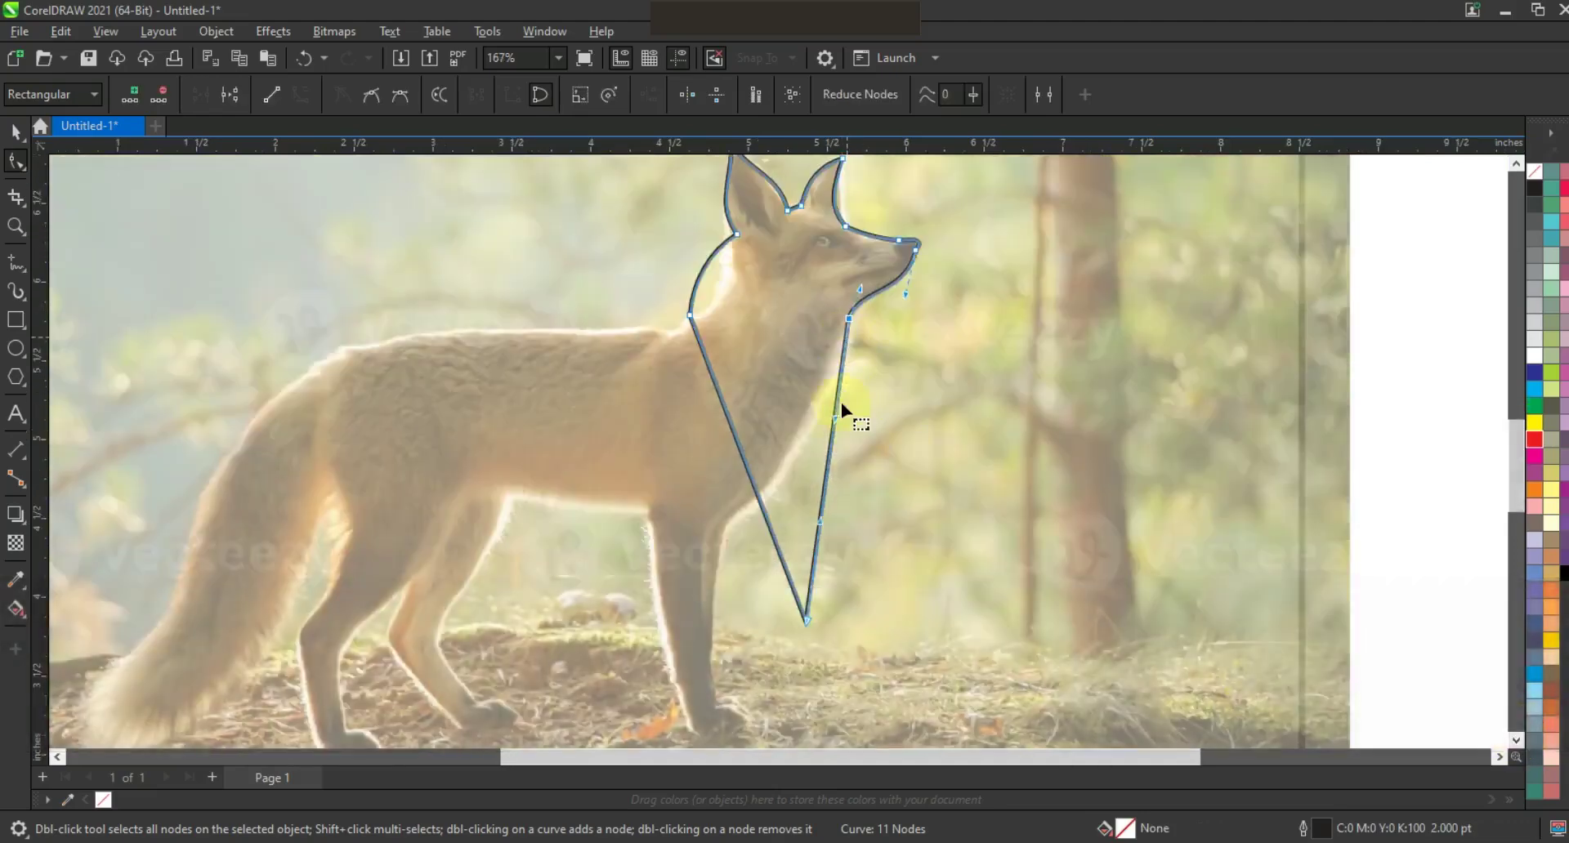
drag(832, 418, 929, 528)
click(809, 391)
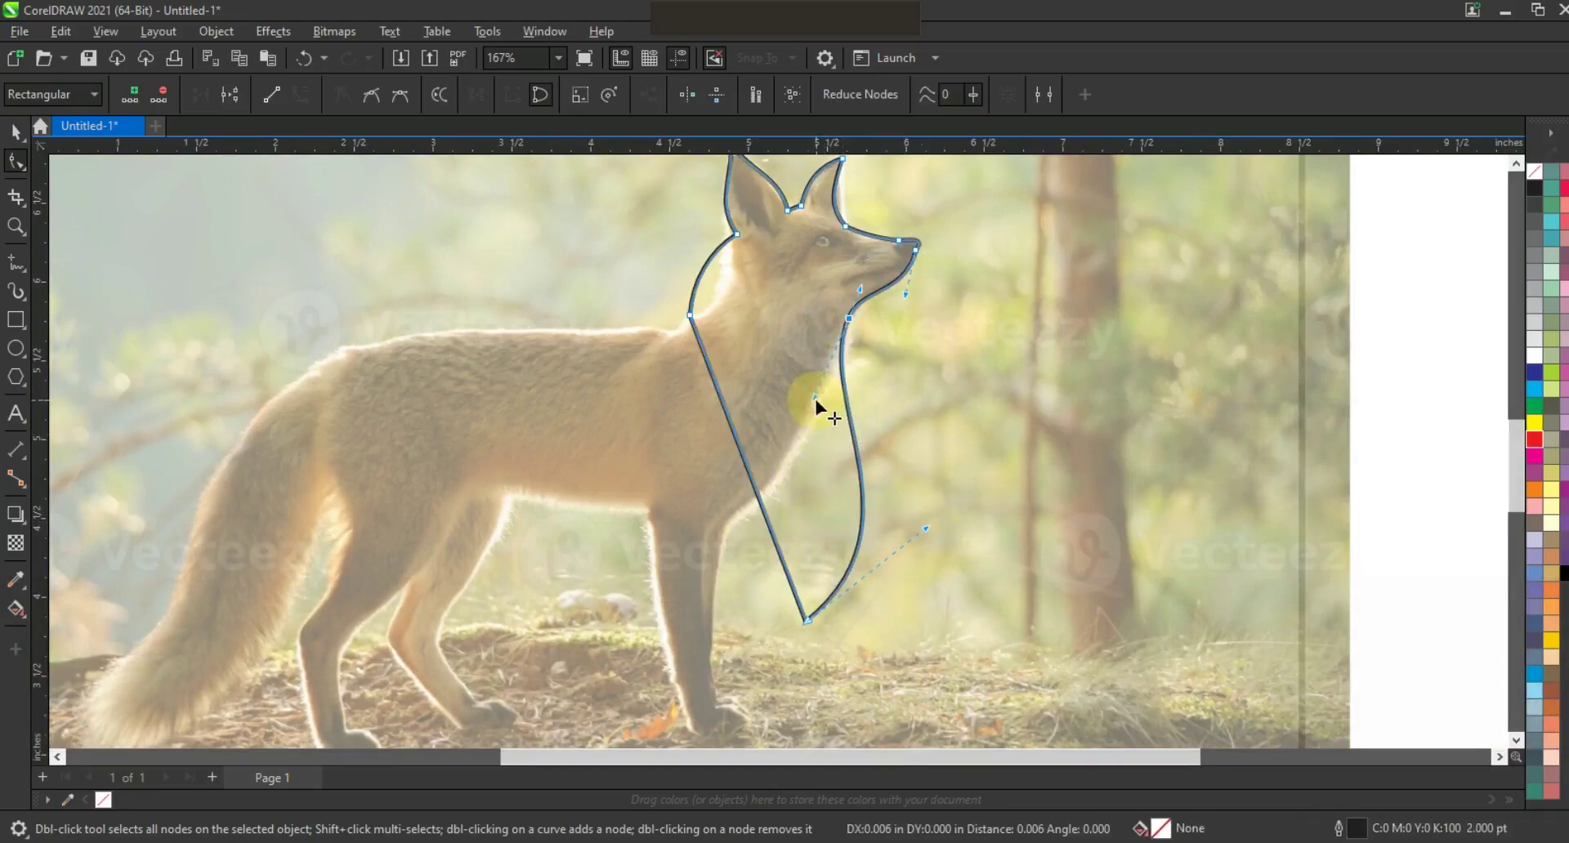
Bend the lower back-of-neck segment into an S-curve running to the bottom point, and round out the chest curve further
click(713, 419)
drag(716, 424, 678, 434)
click(769, 515)
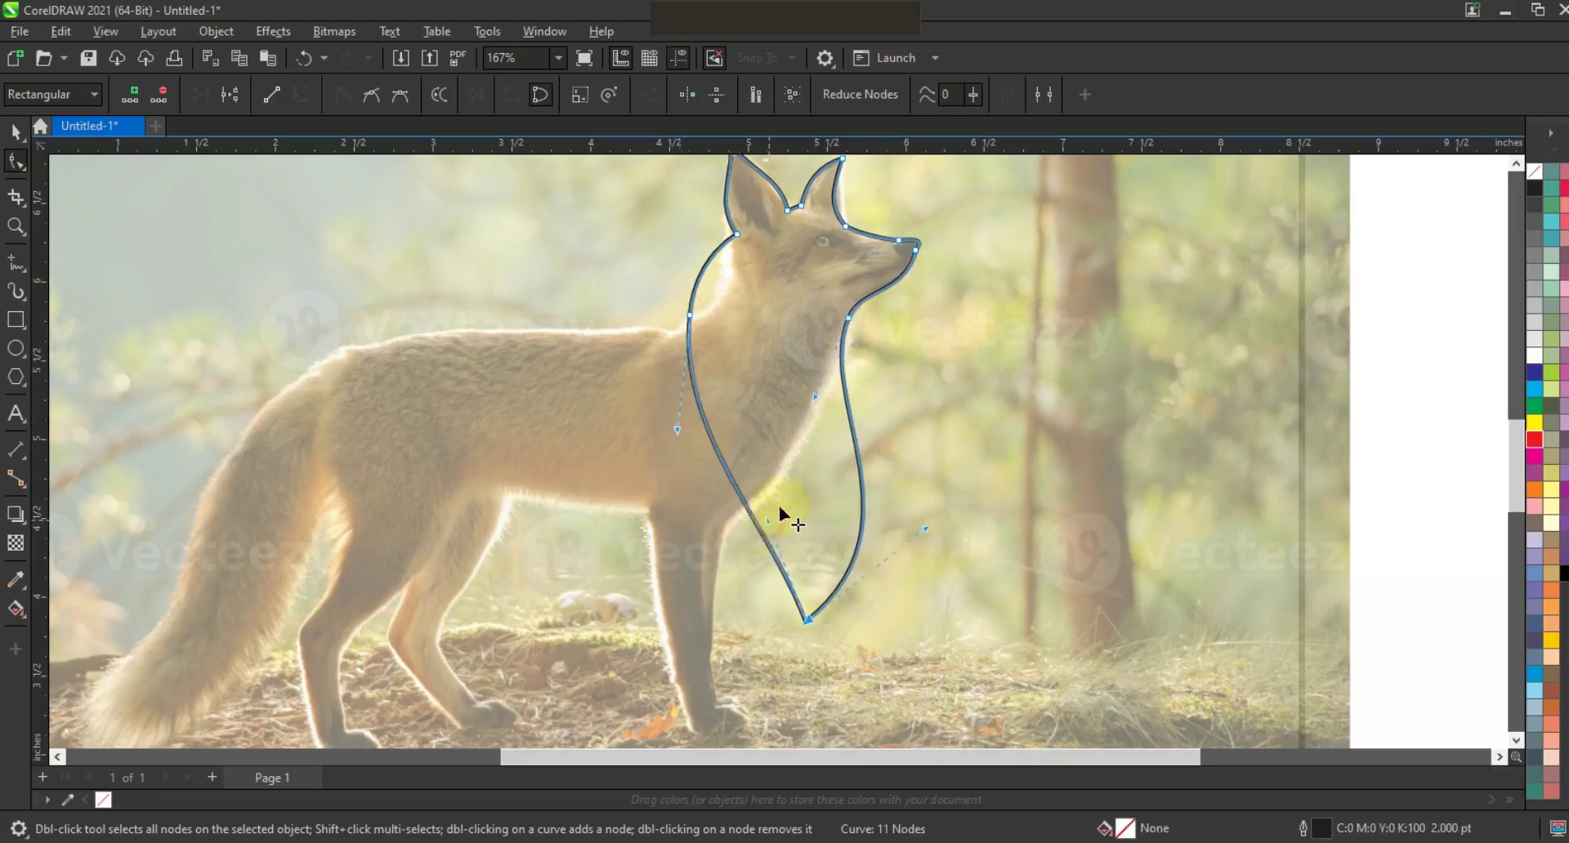
drag(801, 479, 812, 460)
click(679, 431)
drag(678, 431, 686, 429)
click(814, 460)
mouse_move(815, 458)
mouse_down()
mouse_move(819, 439)
mouse_move(835, 457)
mouse_up()
drag(913, 505, 938, 502)
drag(815, 398, 821, 399)
click(15, 131)
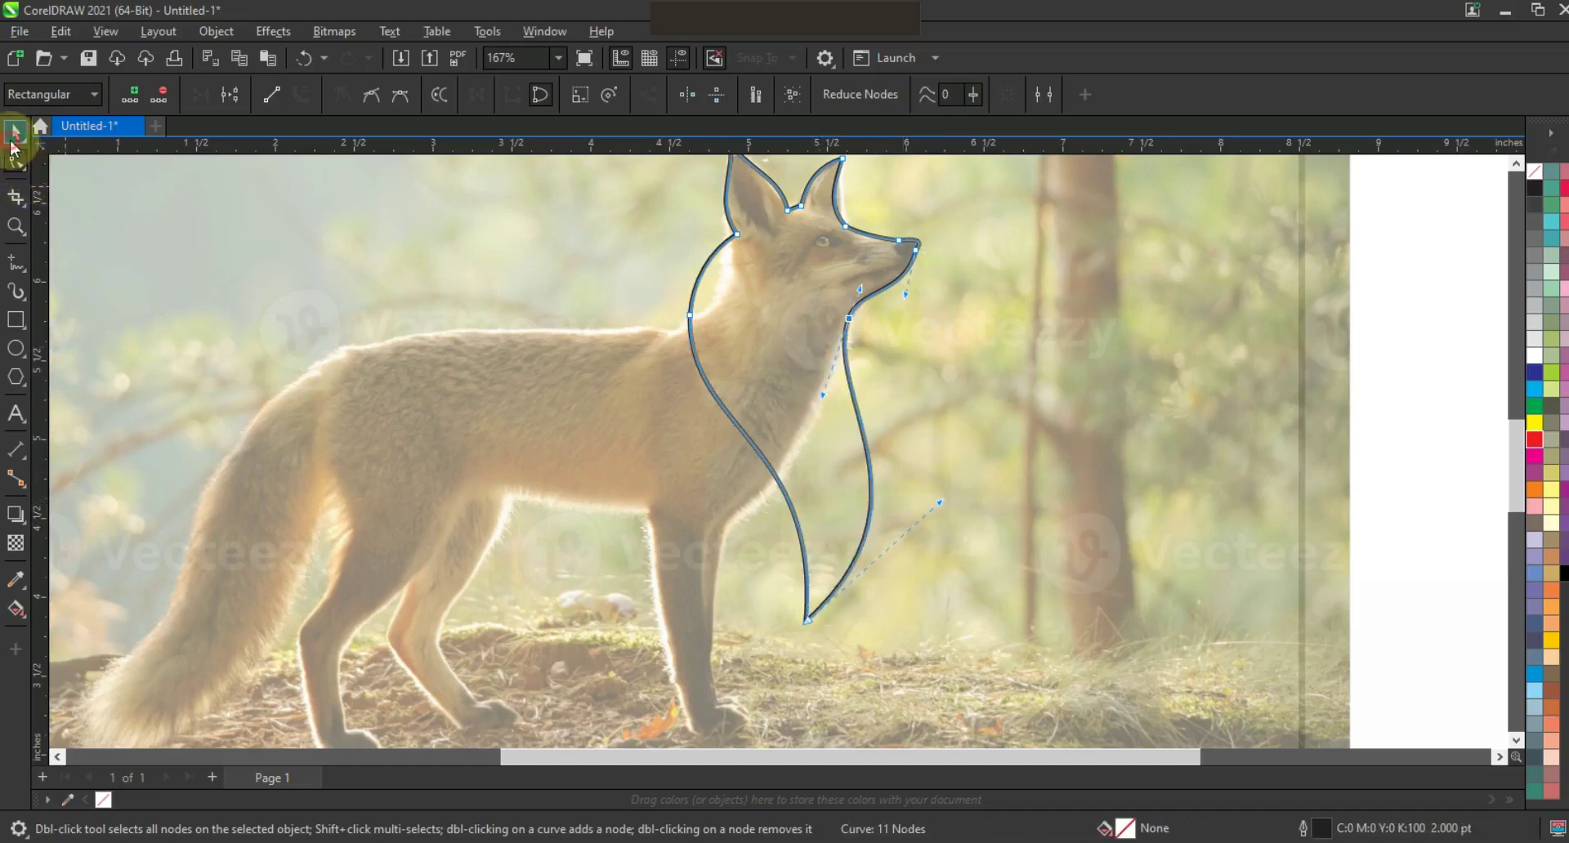
key(F3)
key(Escape)
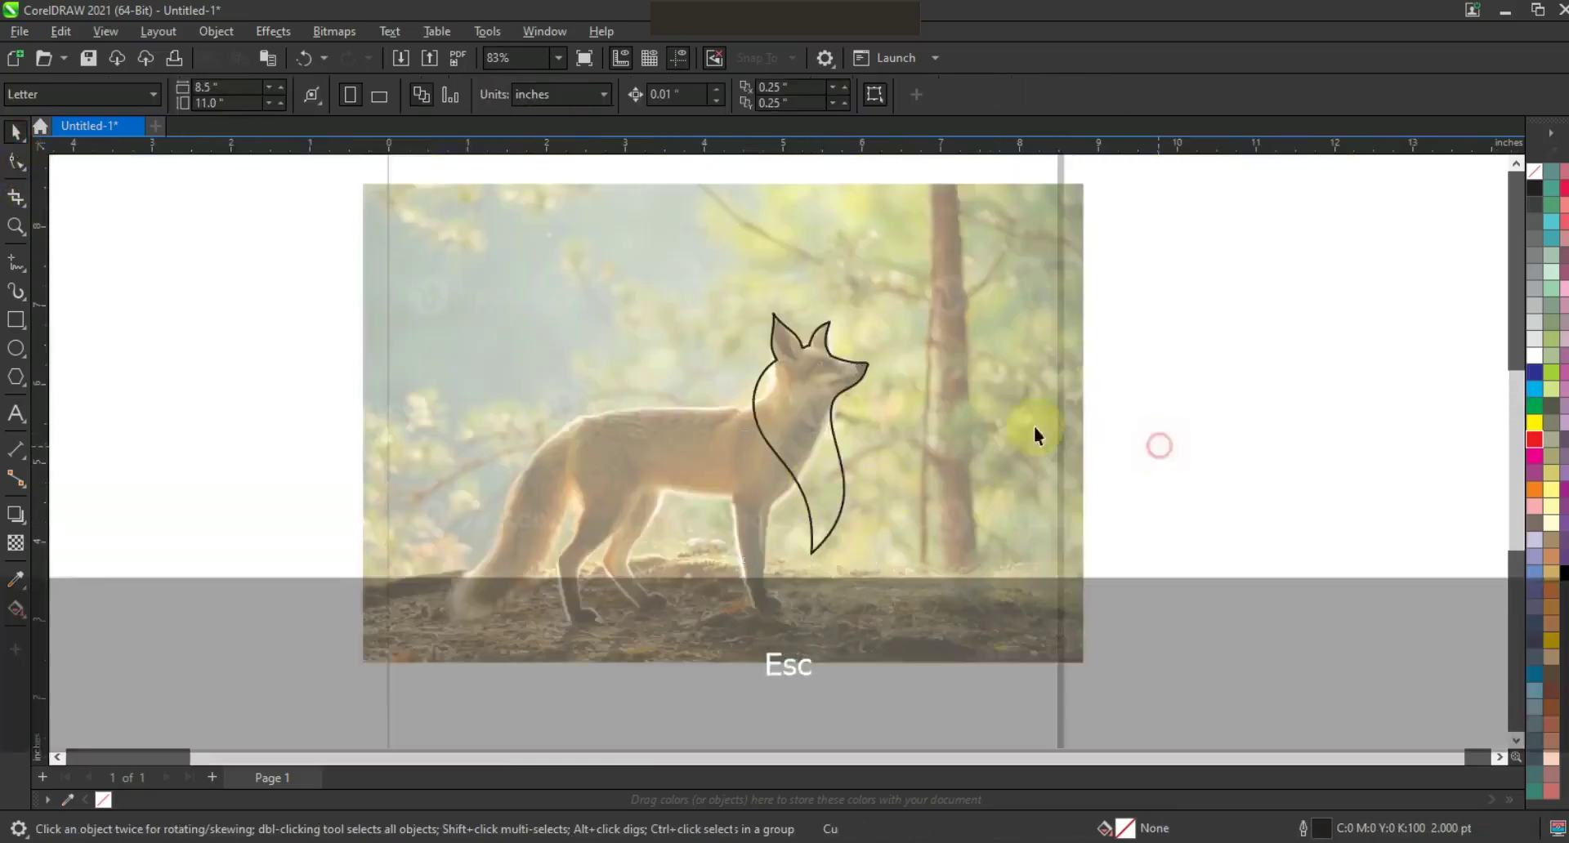
Draw a narrow closed three-sided fur tuft from the larger ear's base down the neck with the Freehand tool, using a 2.0 pt outline
click(16, 225)
drag(686, 300, 1001, 574)
drag(466, 220, 995, 606)
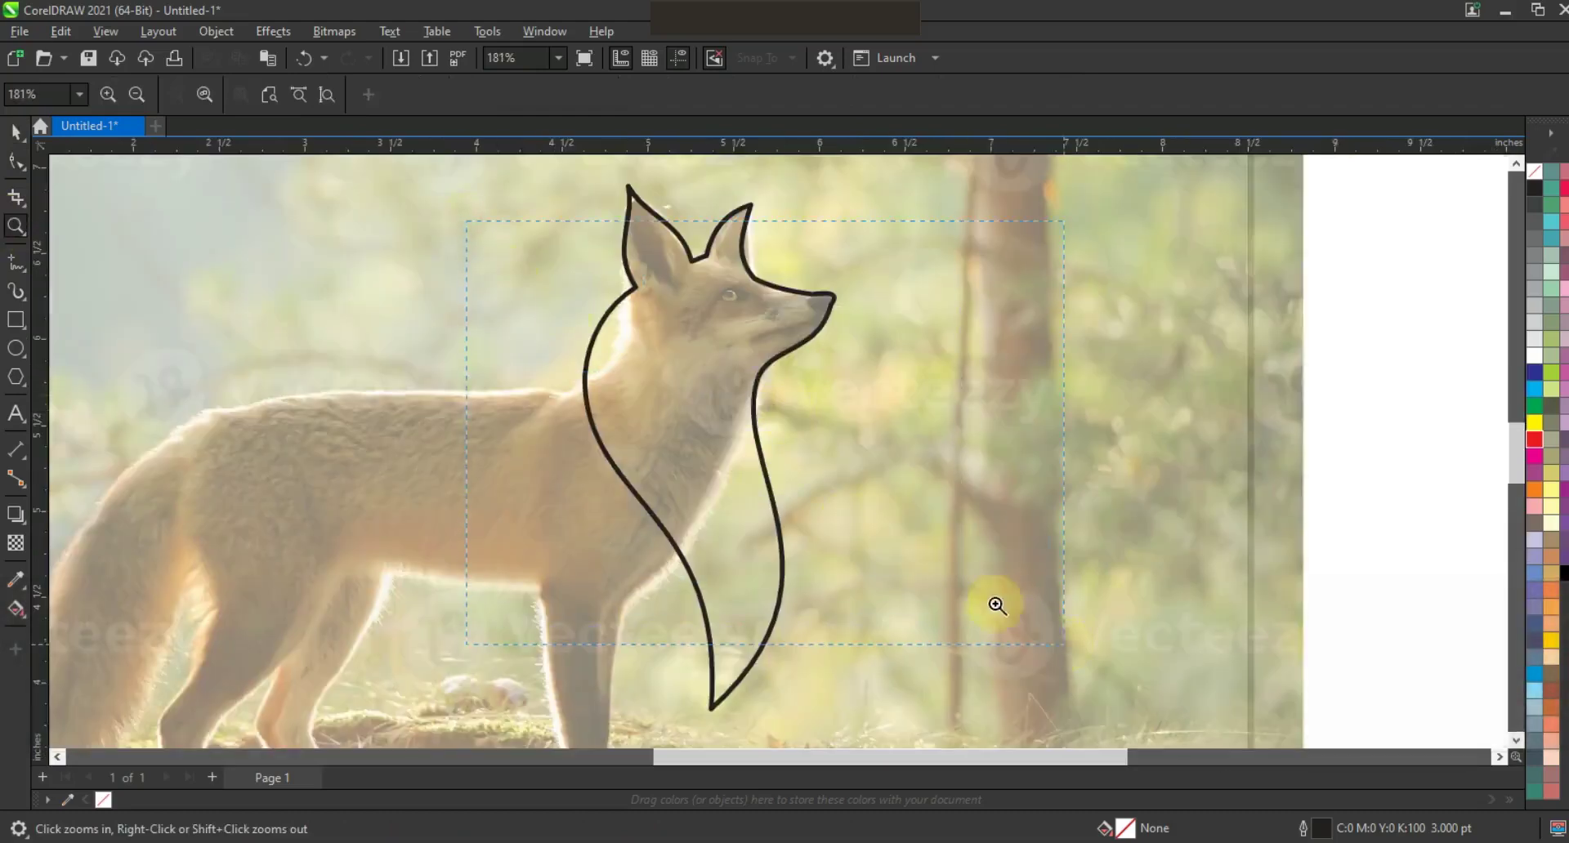
right_click(848, 492)
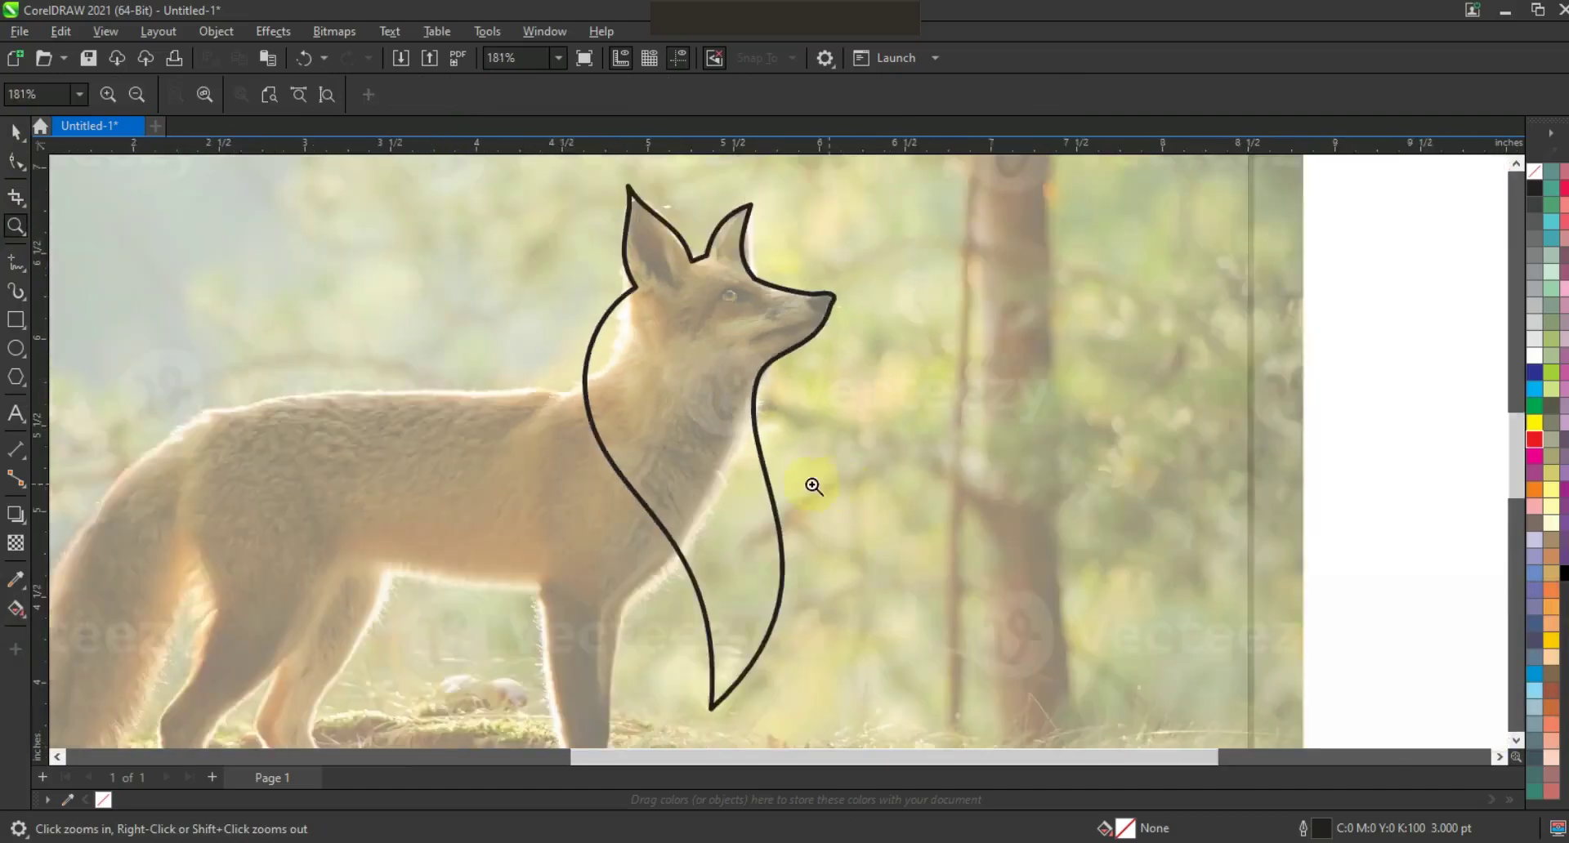
click(14, 263)
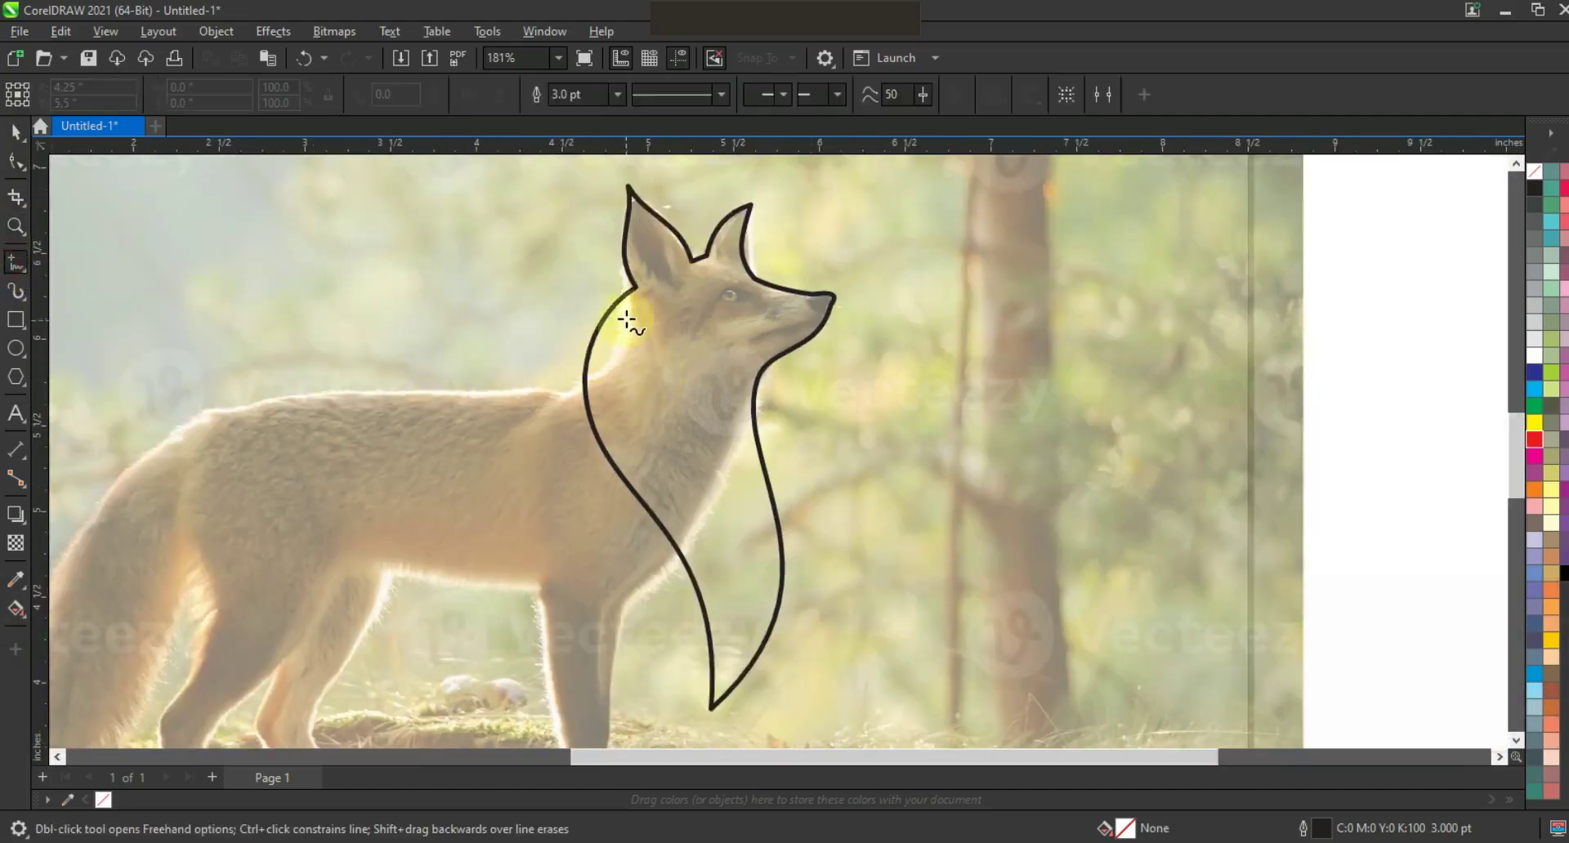
click(635, 293)
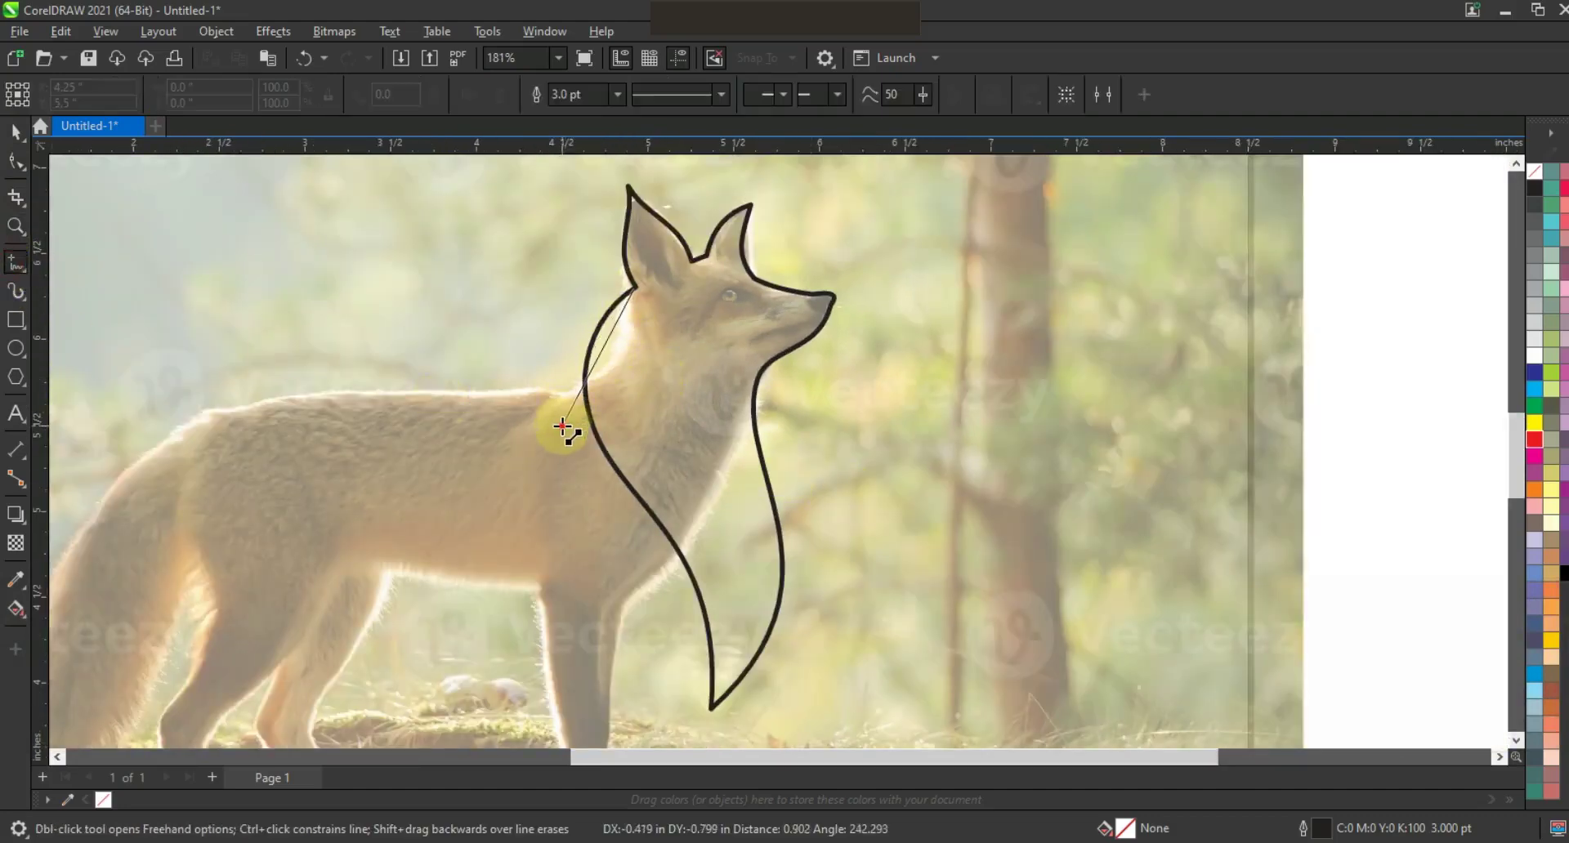
double_click(561, 425)
double_click(611, 375)
click(634, 290)
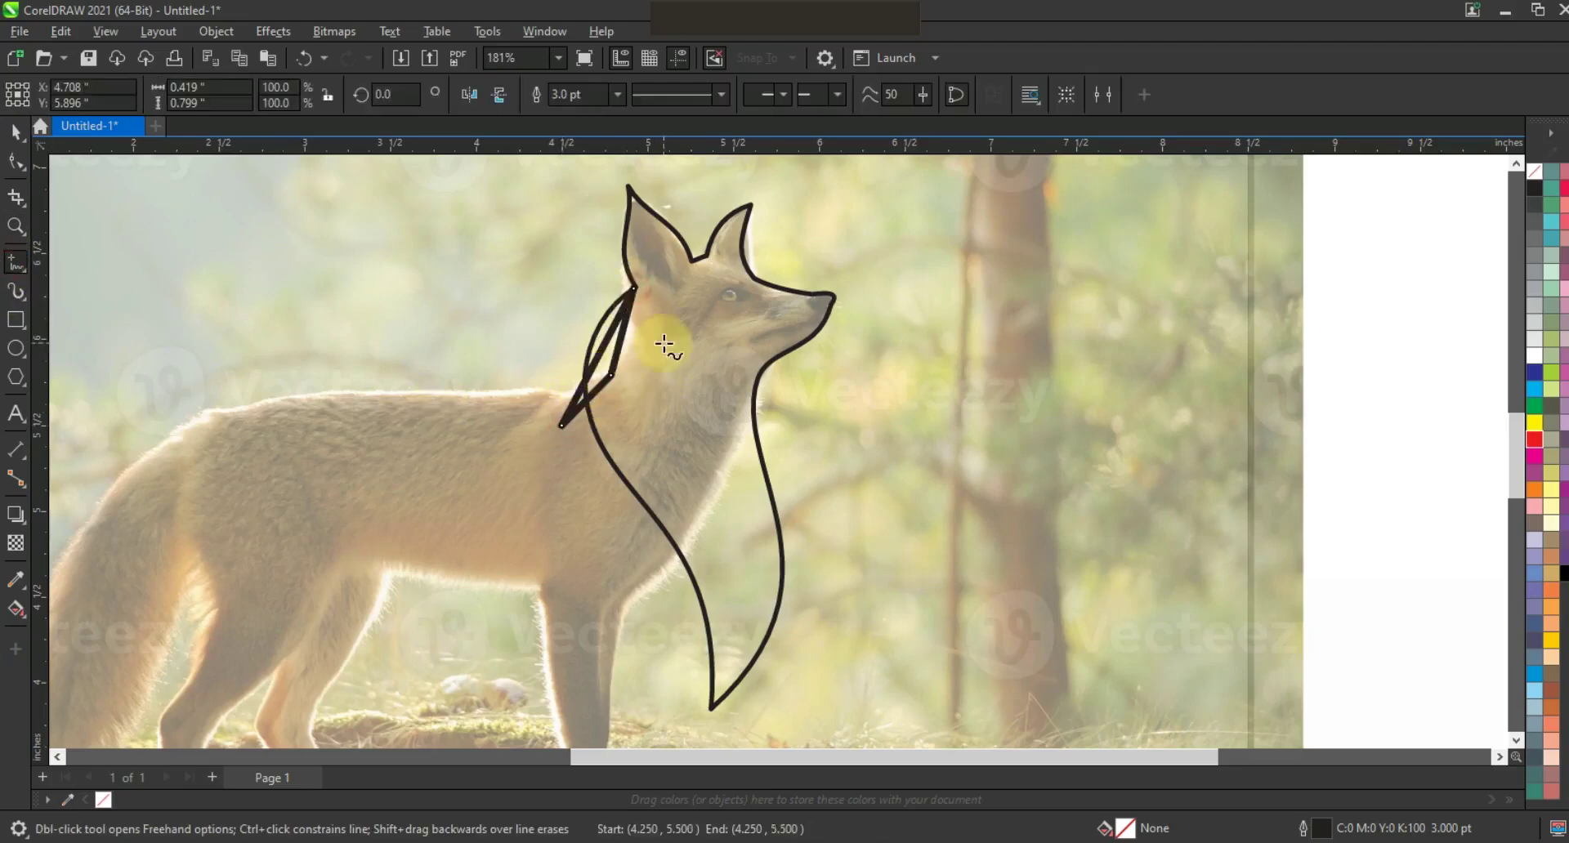
click(617, 94)
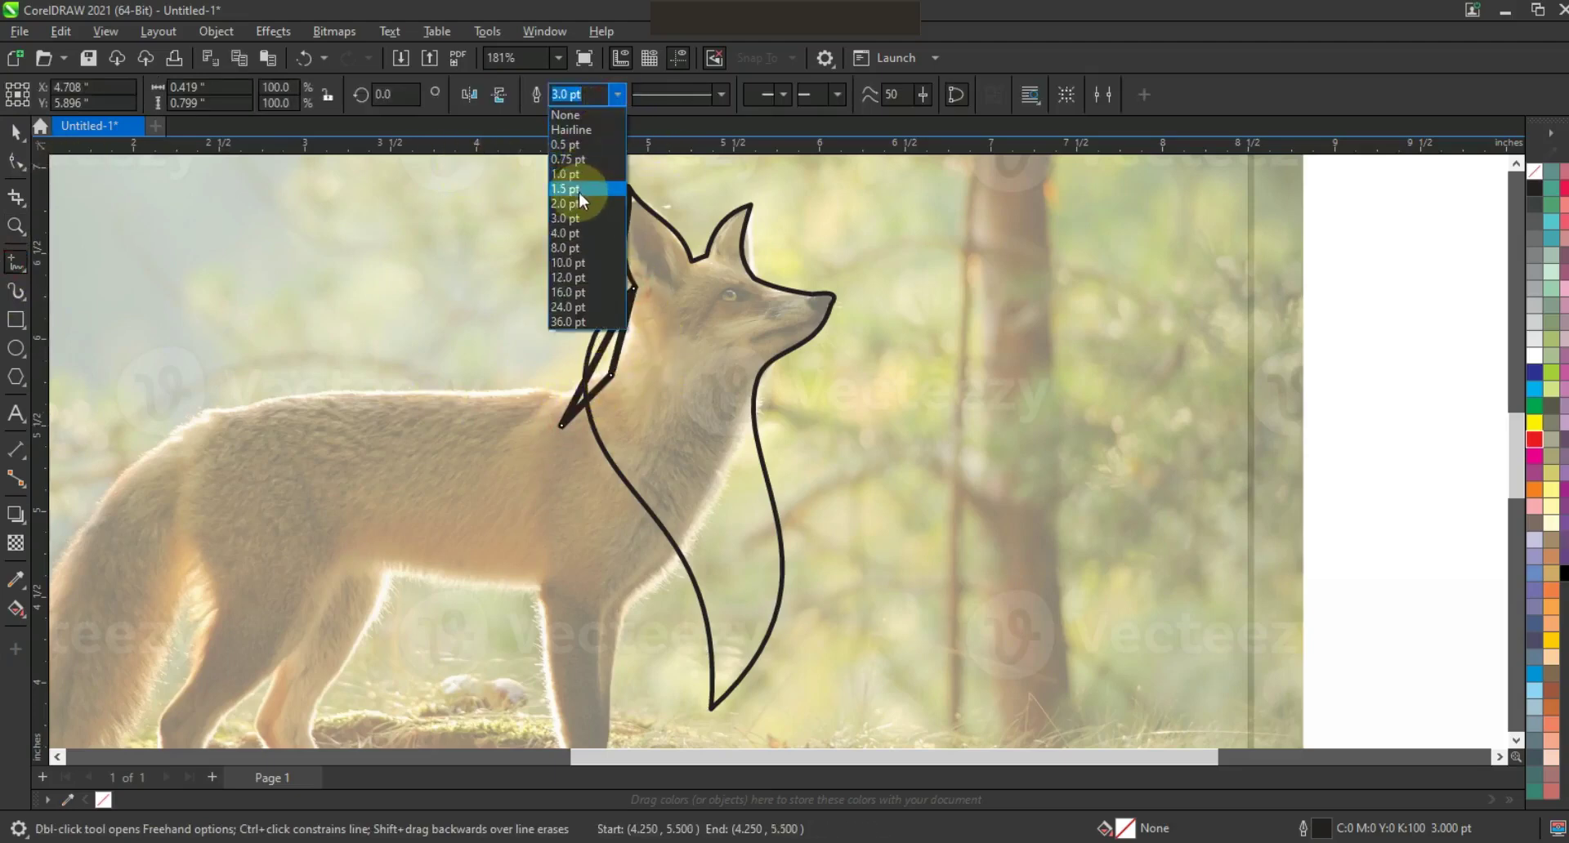
click(579, 202)
Convert the tuft's sides to curves, bow them along the back of the neck, and adjust its inner corner and lower tip
click(16, 161)
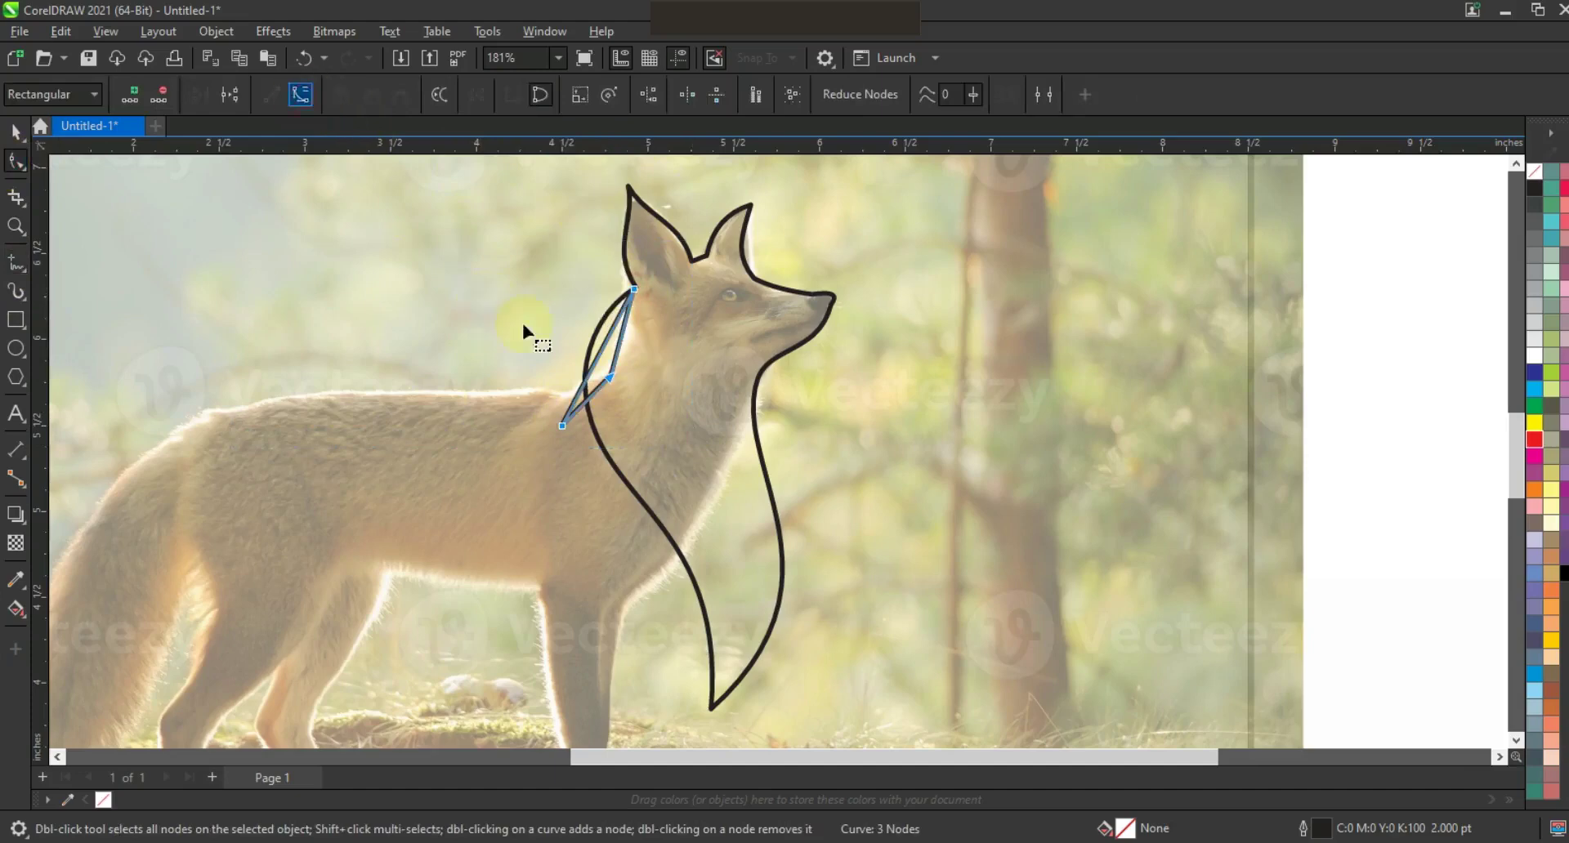
drag(602, 352, 593, 332)
drag(599, 390, 569, 427)
drag(587, 353, 590, 389)
drag(610, 376, 622, 376)
drag(569, 428, 569, 440)
drag(574, 378, 571, 374)
click(633, 289)
click(15, 130)
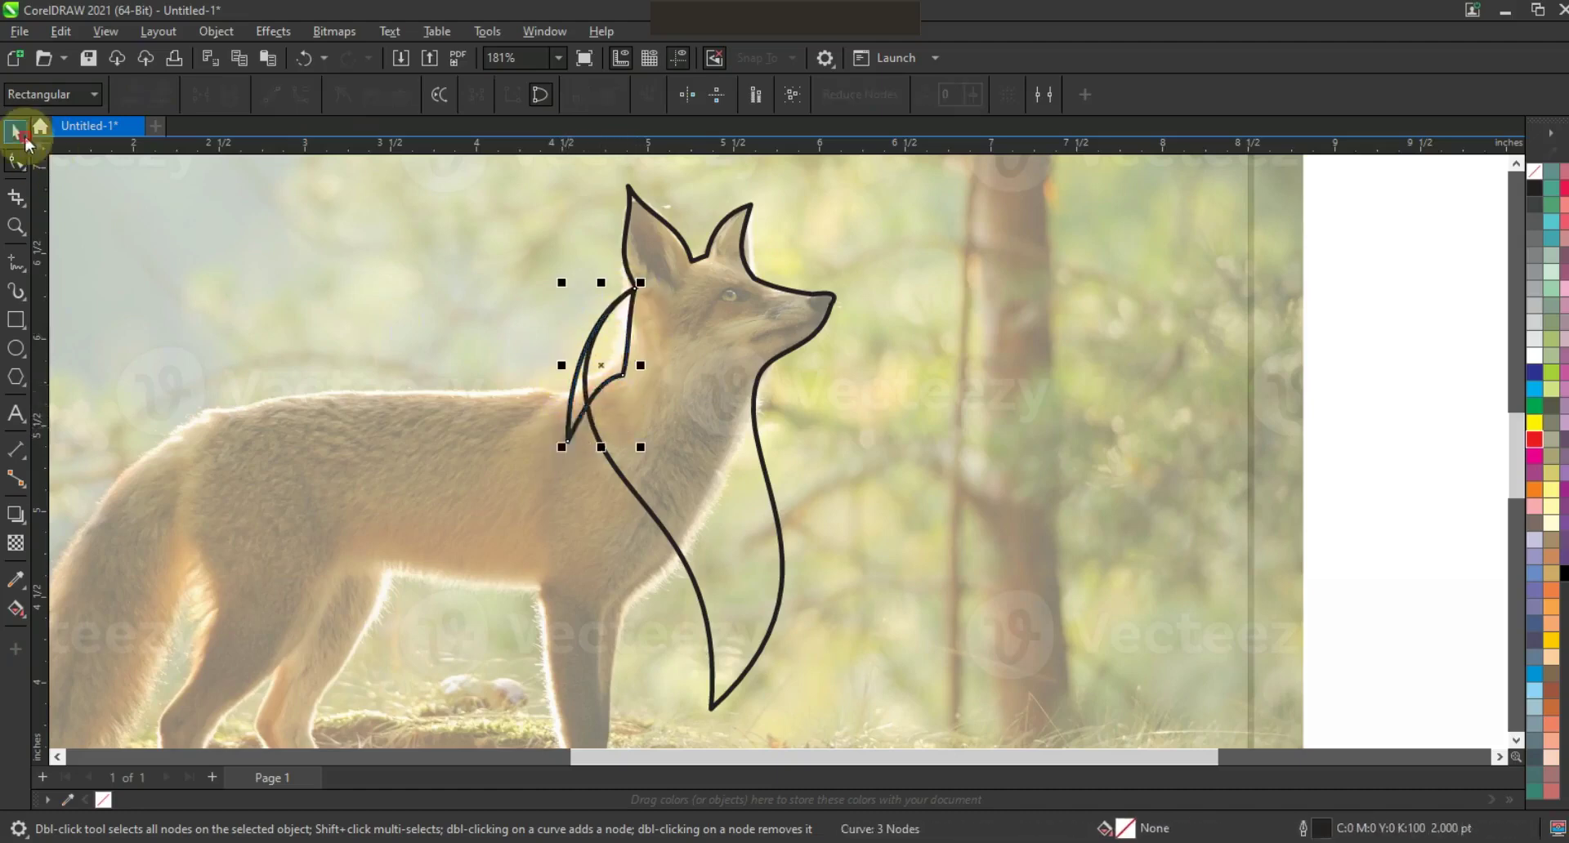
Place two copies of the fur tuft in succession below the original along the back of the neck, rotating each to follow the outline
drag(554, 353, 626, 417)
right_click(627, 416)
click(654, 353)
drag(661, 348, 669, 352)
drag(630, 412, 620, 399)
drag(627, 400, 638, 447)
right_click(639, 446)
click(638, 446)
drag(679, 538, 670, 511)
Add two more tuft copies further down the back edge towards the bottom point, adjusting their rotation and size to the outline
drag(647, 451, 663, 491)
right_click(663, 490)
click(663, 490)
drag(683, 590, 707, 572)
drag(648, 477, 688, 539)
right_click(688, 540)
drag(709, 651, 706, 639)
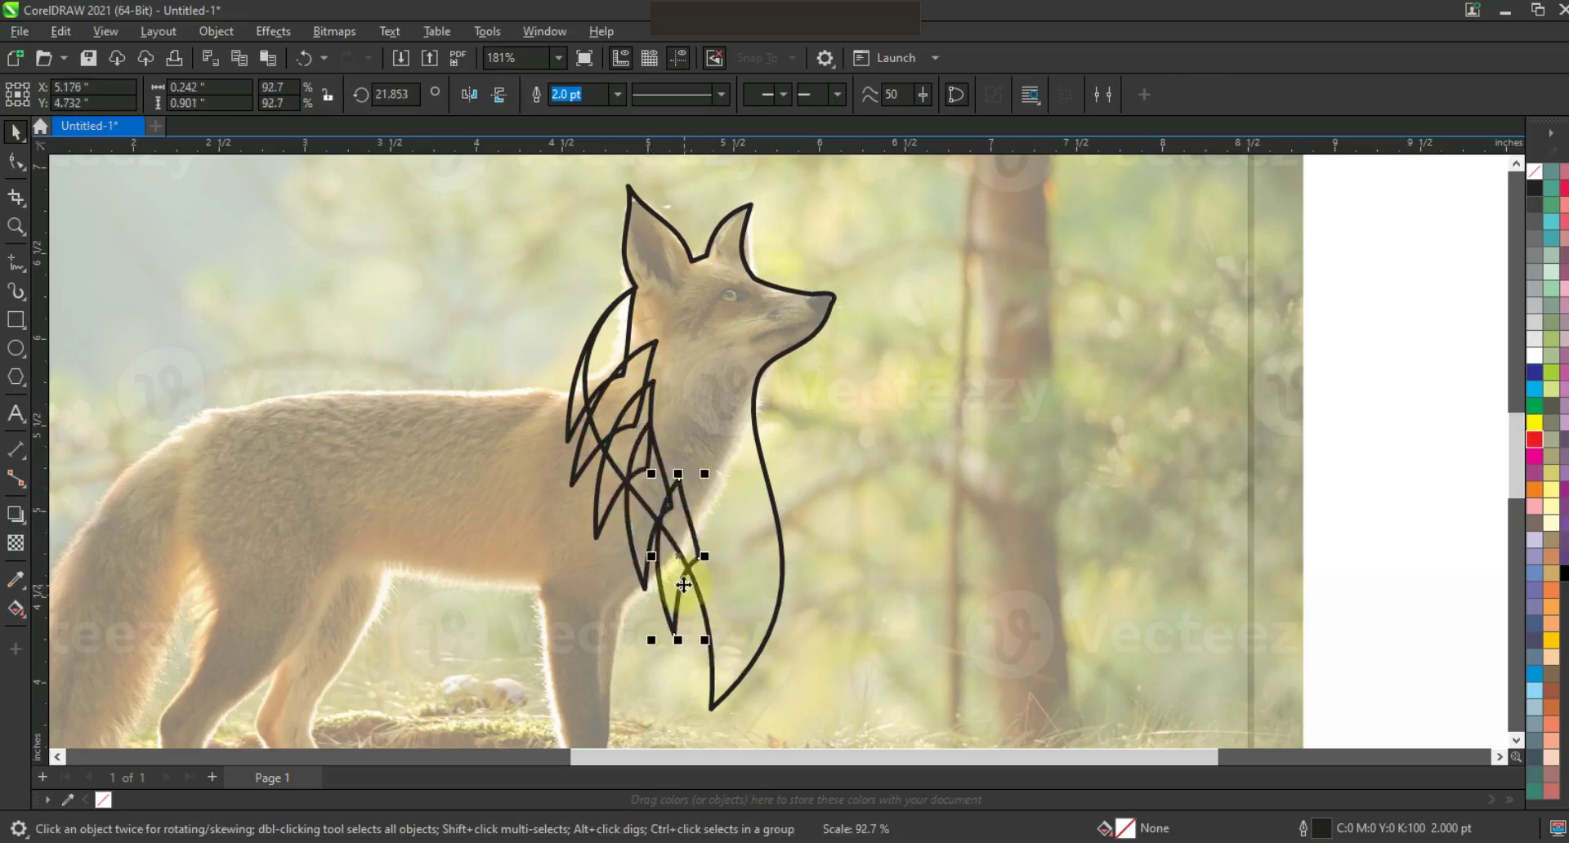
Copy a fur tuft to the chest edge, mirror it horizontally, and rotate and position it so its outer side follows the outline
drag(691, 536, 782, 542)
right_click(780, 545)
click(470, 95)
key(ctrl+z)
drag(790, 566, 793, 534)
drag(800, 618, 811, 587)
click(790, 551)
drag(776, 493, 782, 472)
drag(811, 588, 805, 599)
drag(796, 508, 792, 514)
Duplicate the mirrored chest tuft further down towards the outline's bottom point and rotate the copy along the edge
drag(792, 514, 788, 607)
right_click(788, 606)
click(788, 606)
drag(798, 697, 782, 696)
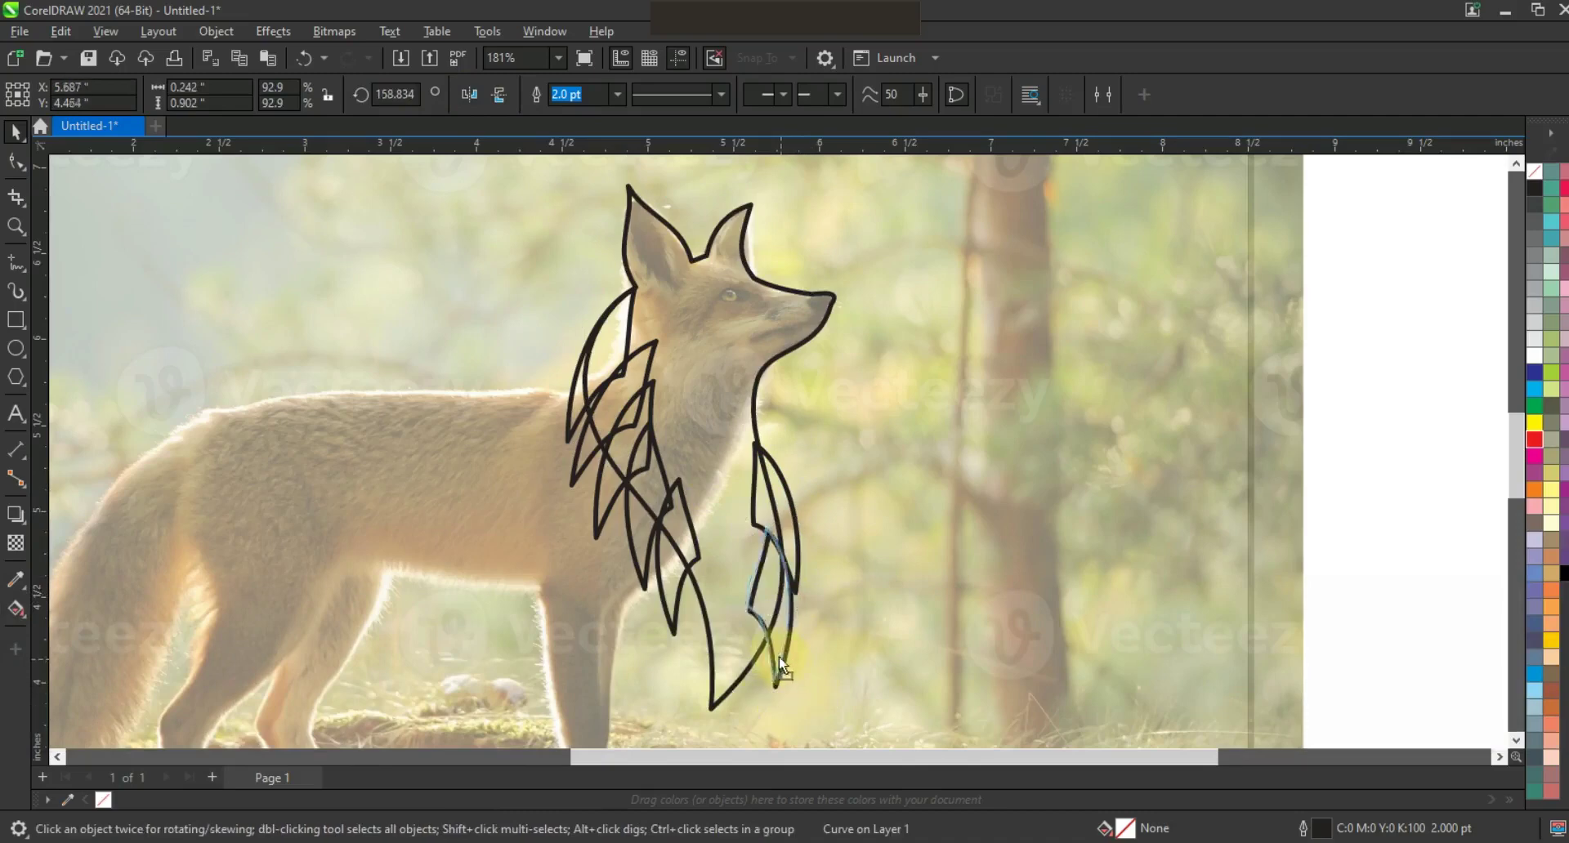
click(792, 525)
Merge all the fur tufts with the fox outline into a single closed curve with jagged fur edges
click(1136, 332)
key(F3)
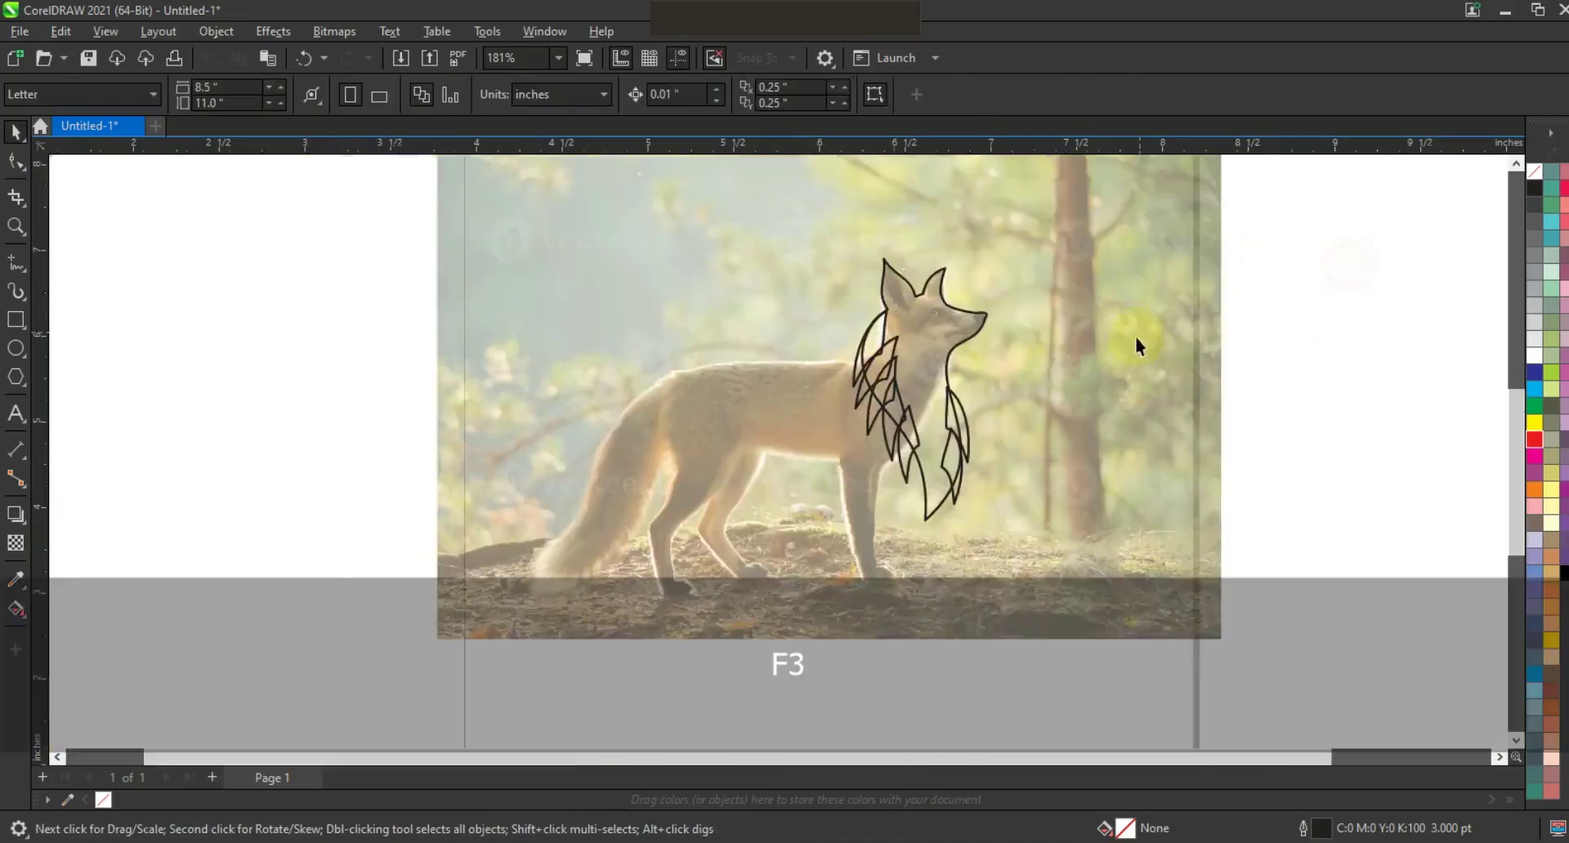
drag(791, 537, 791, 537)
click(572, 94)
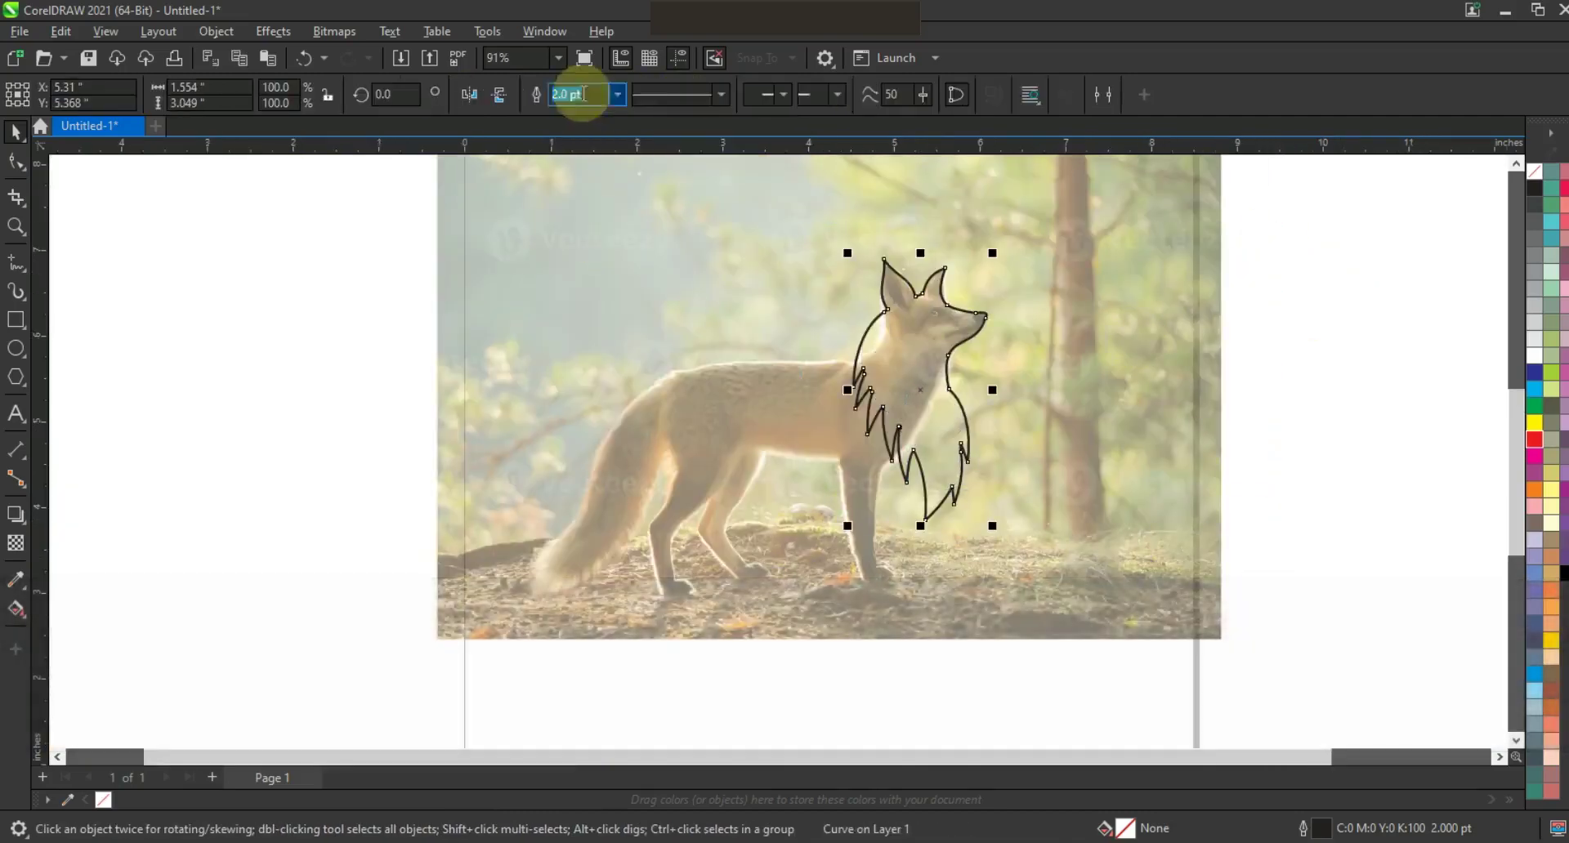
key(shift+F2)
click(948, 438)
Draw an open 1.0 pt Freehand zigzag line from the nose tip along the jaw, through the throat and chest, to the outline's bottom point
click(16, 225)
drag(510, 259, 1123, 731)
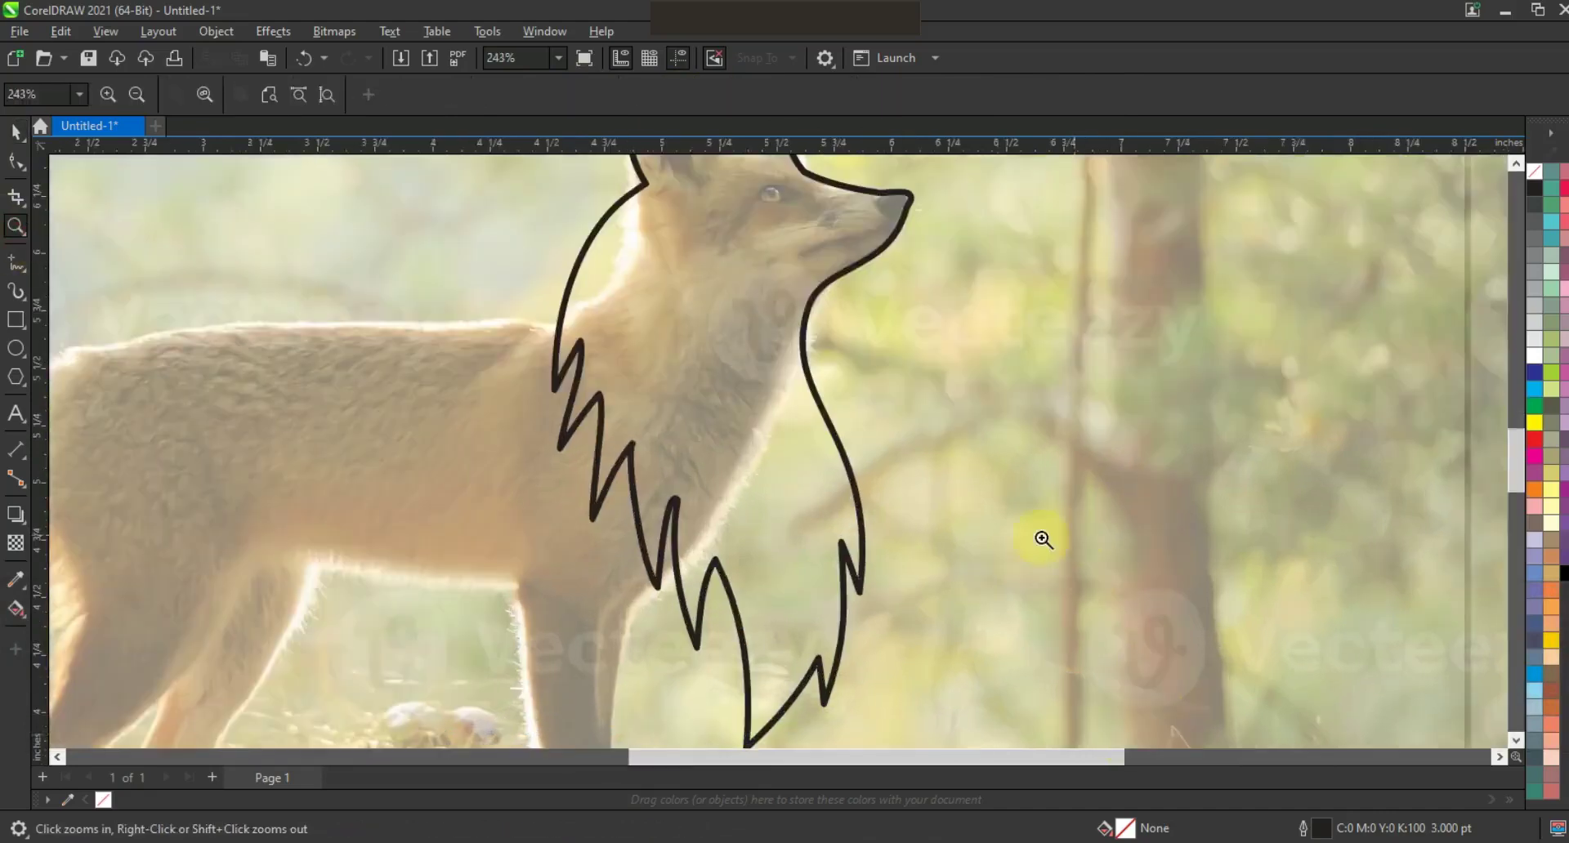
click(15, 263)
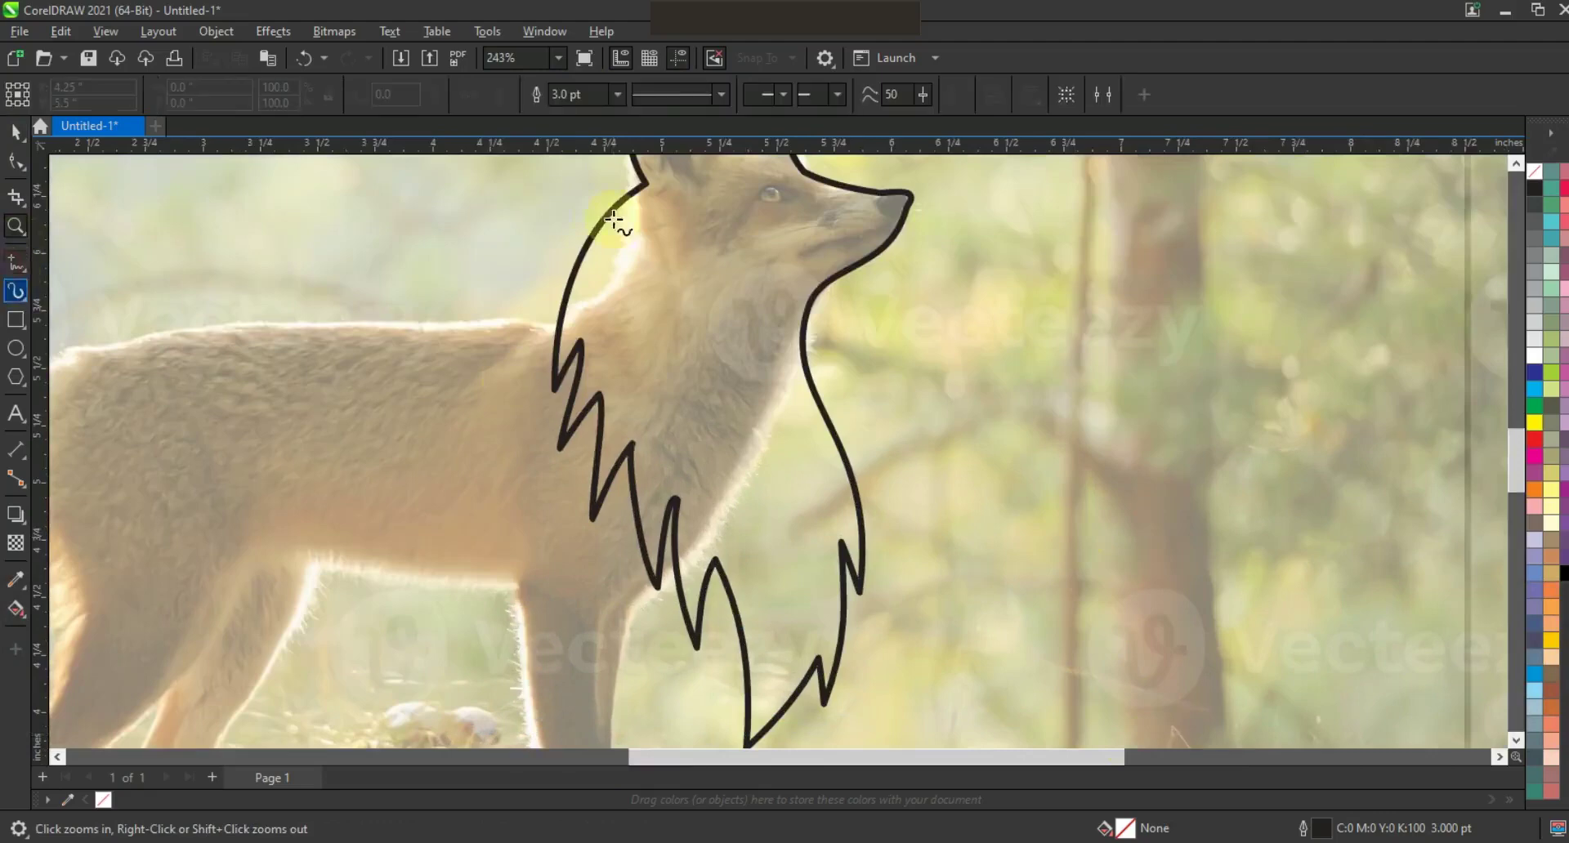
click(621, 95)
click(565, 174)
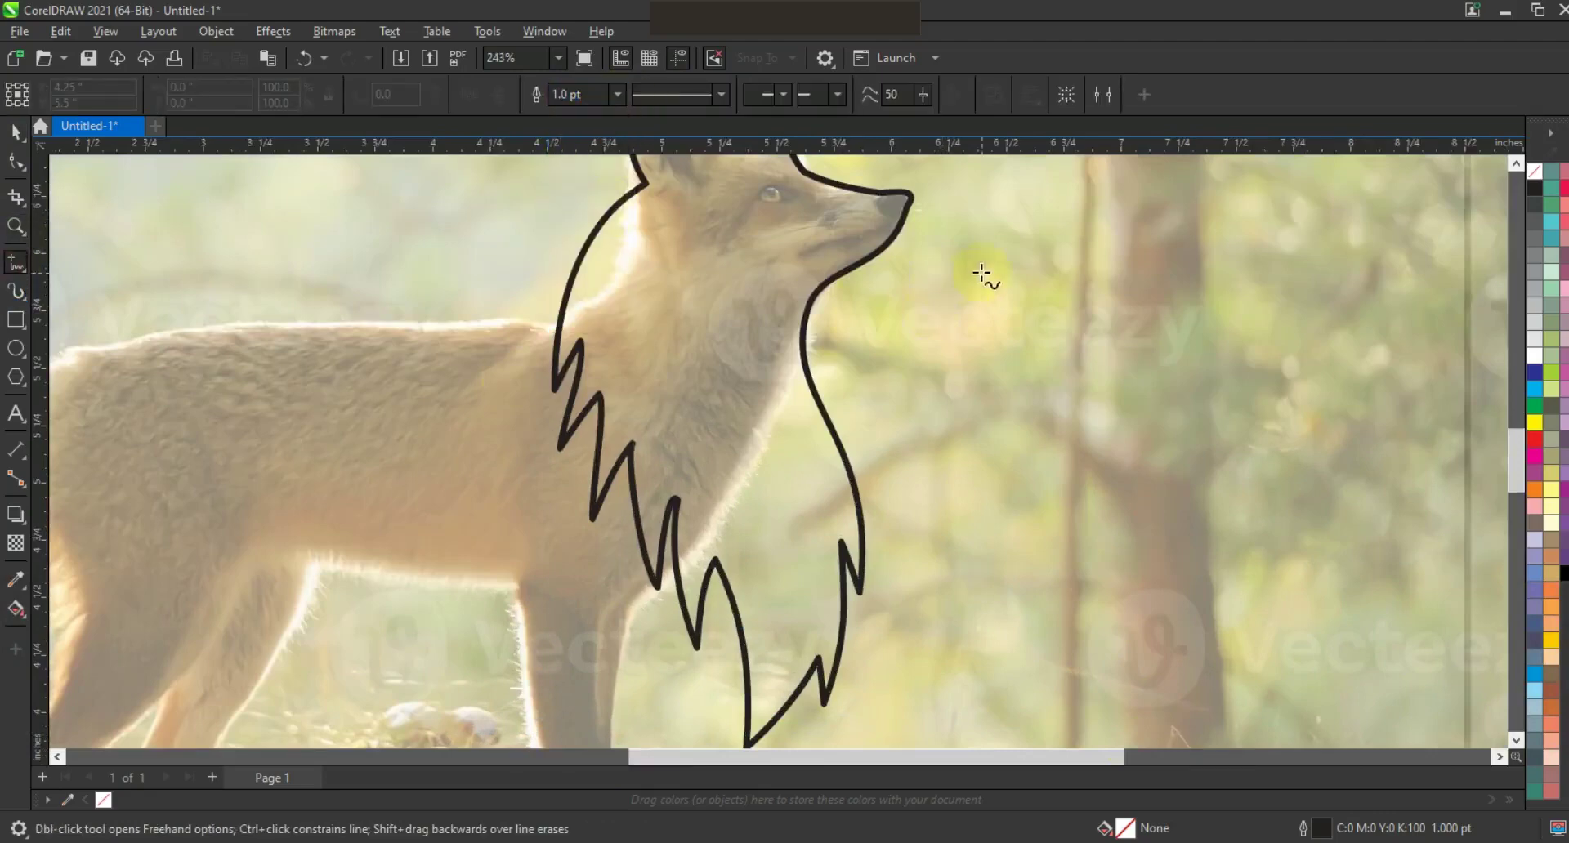
click(911, 217)
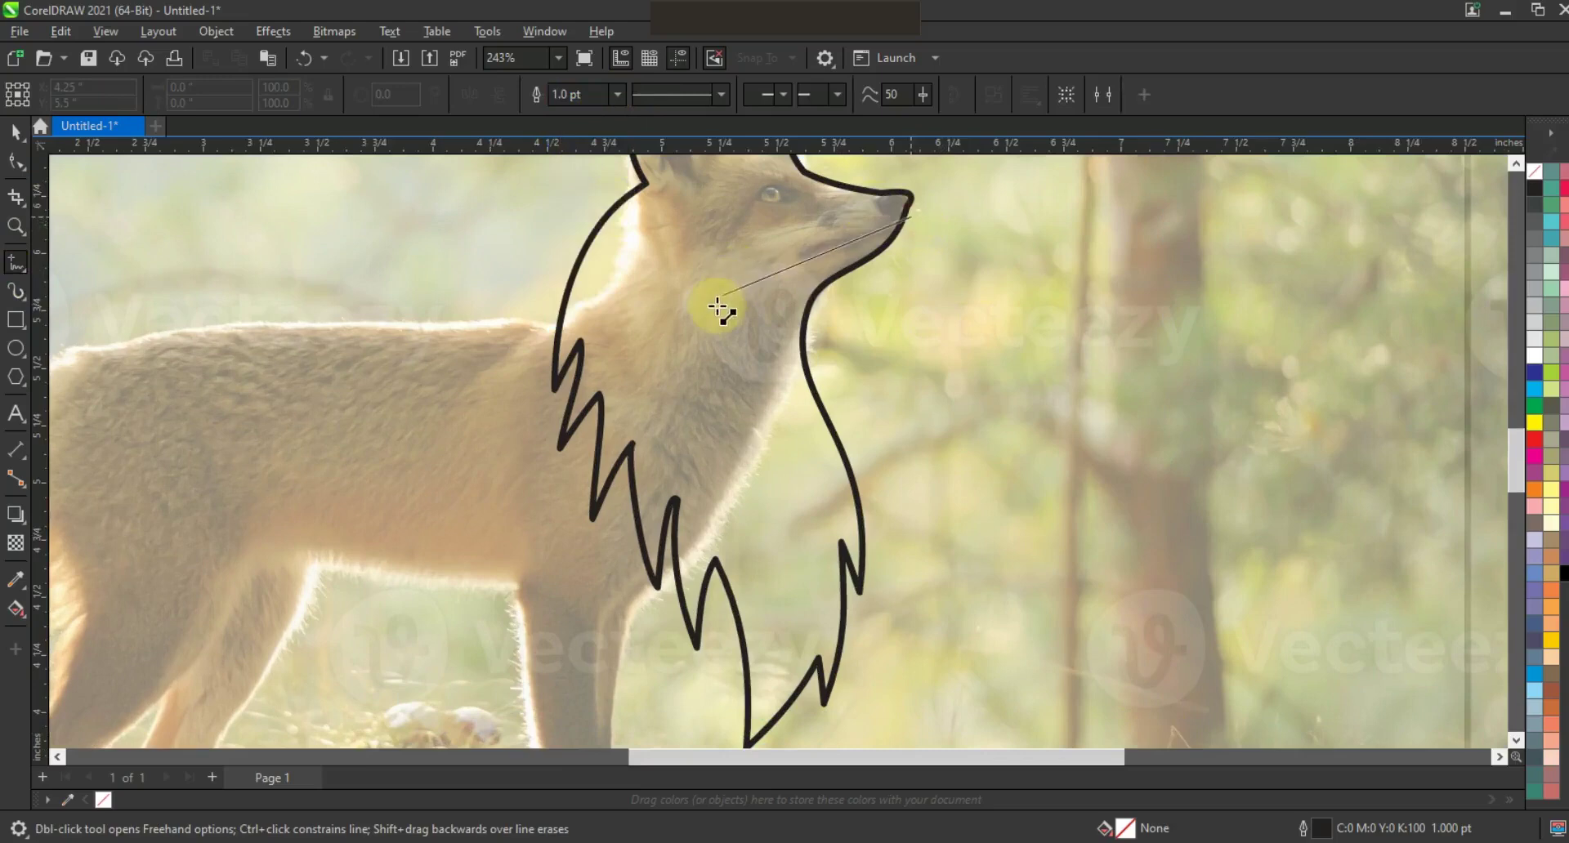
click(713, 314)
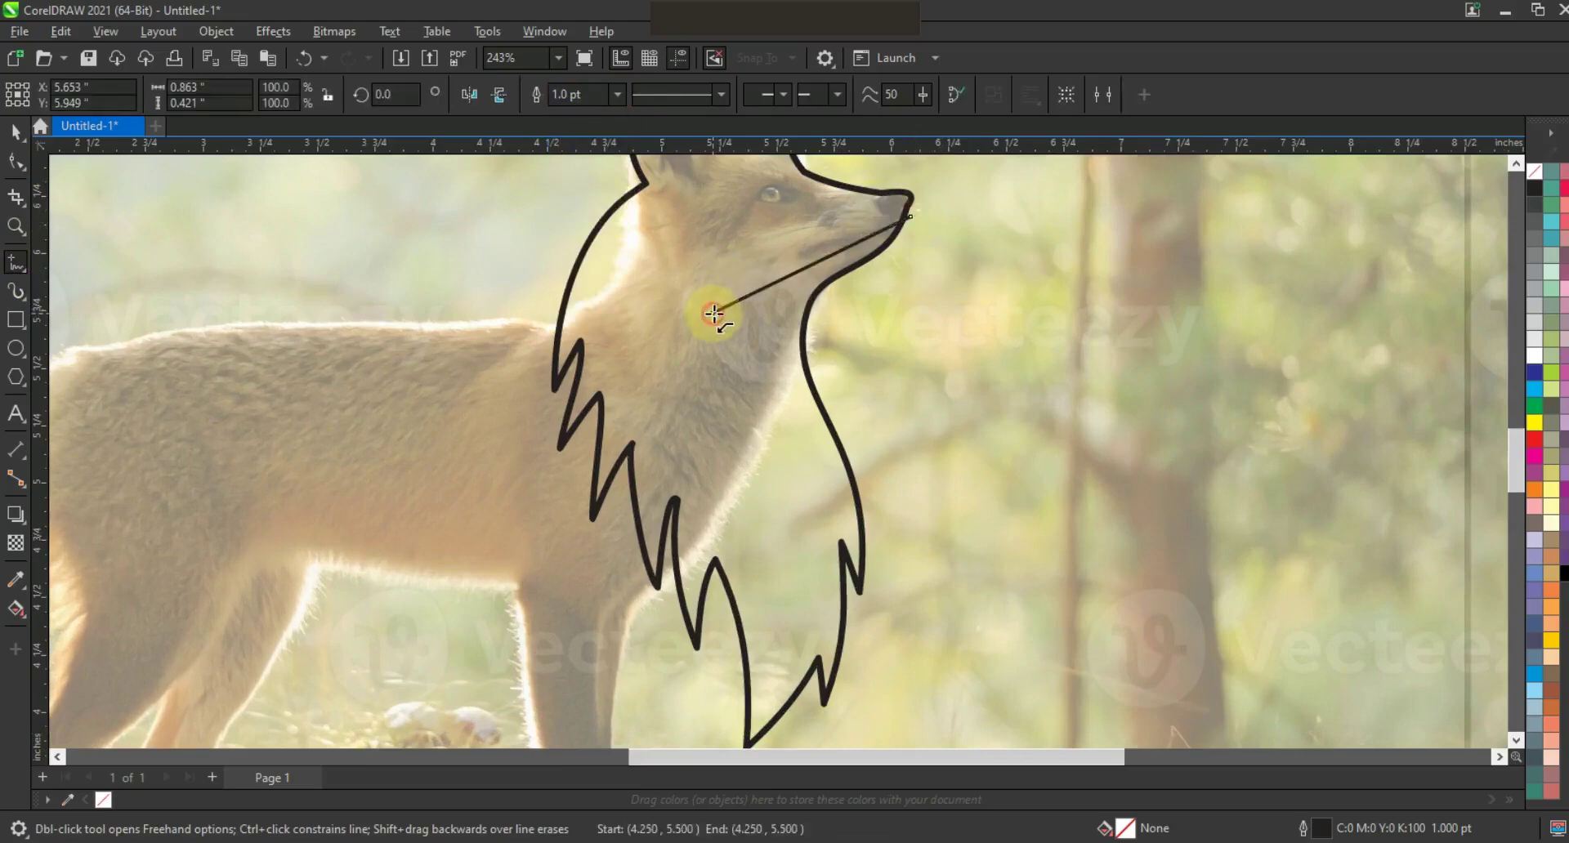
click(768, 306)
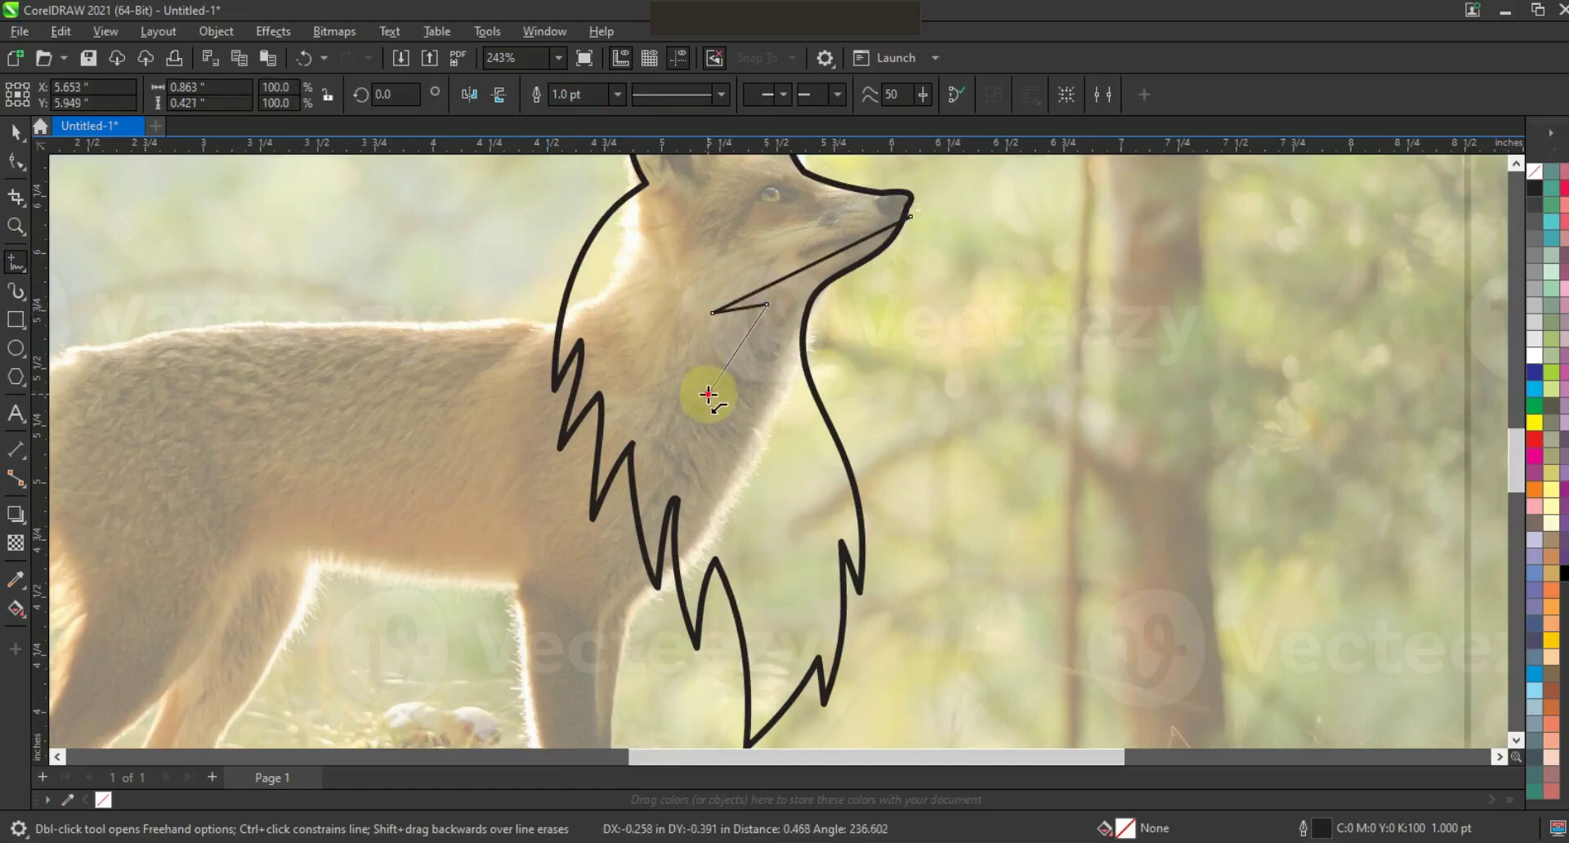
click(708, 395)
click(758, 365)
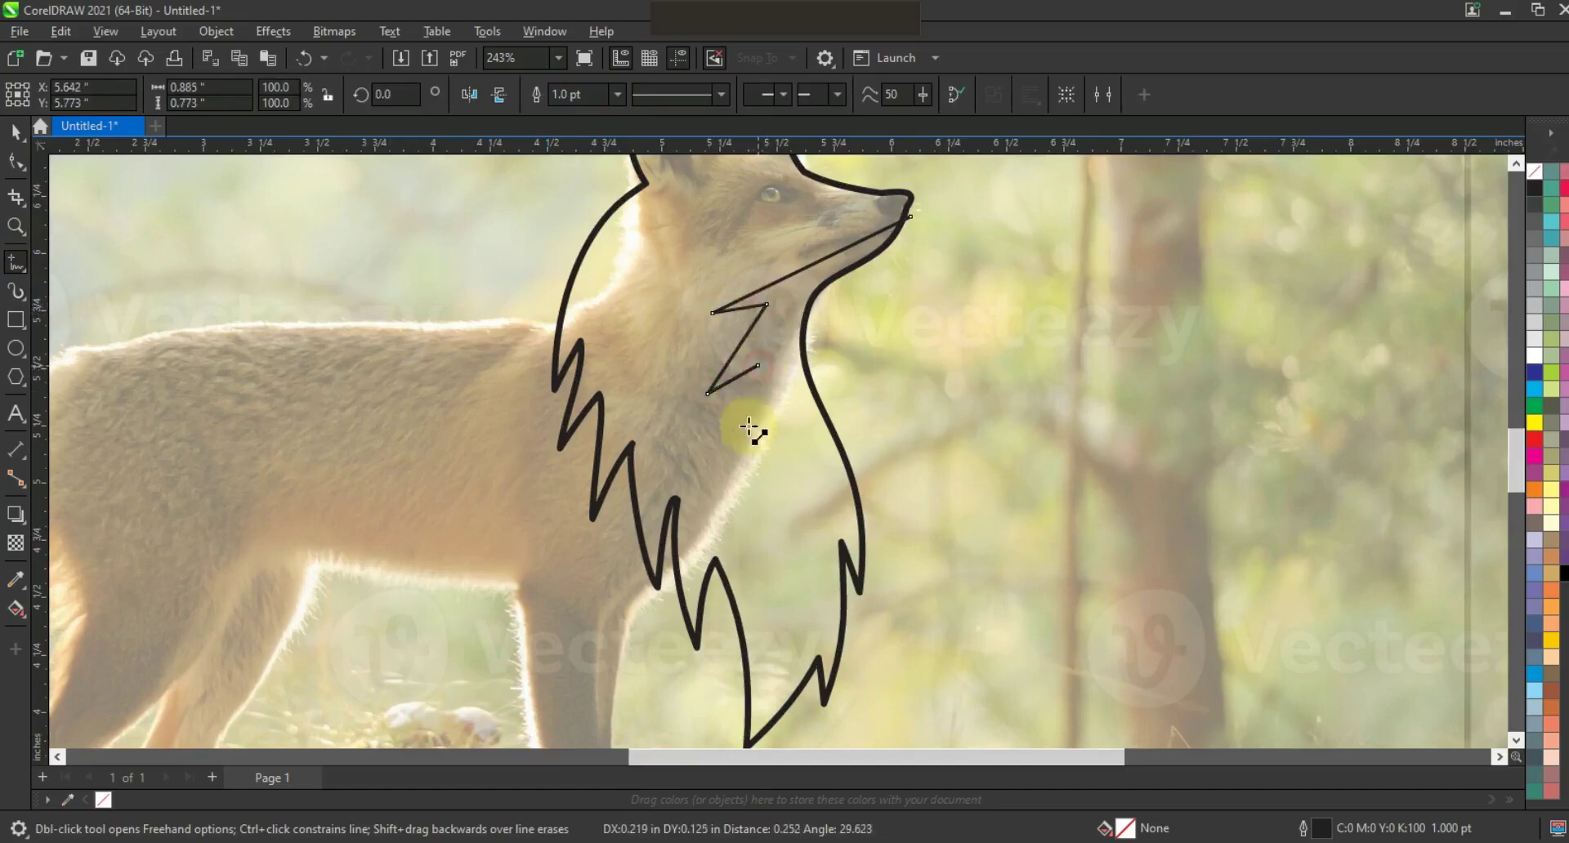
click(733, 467)
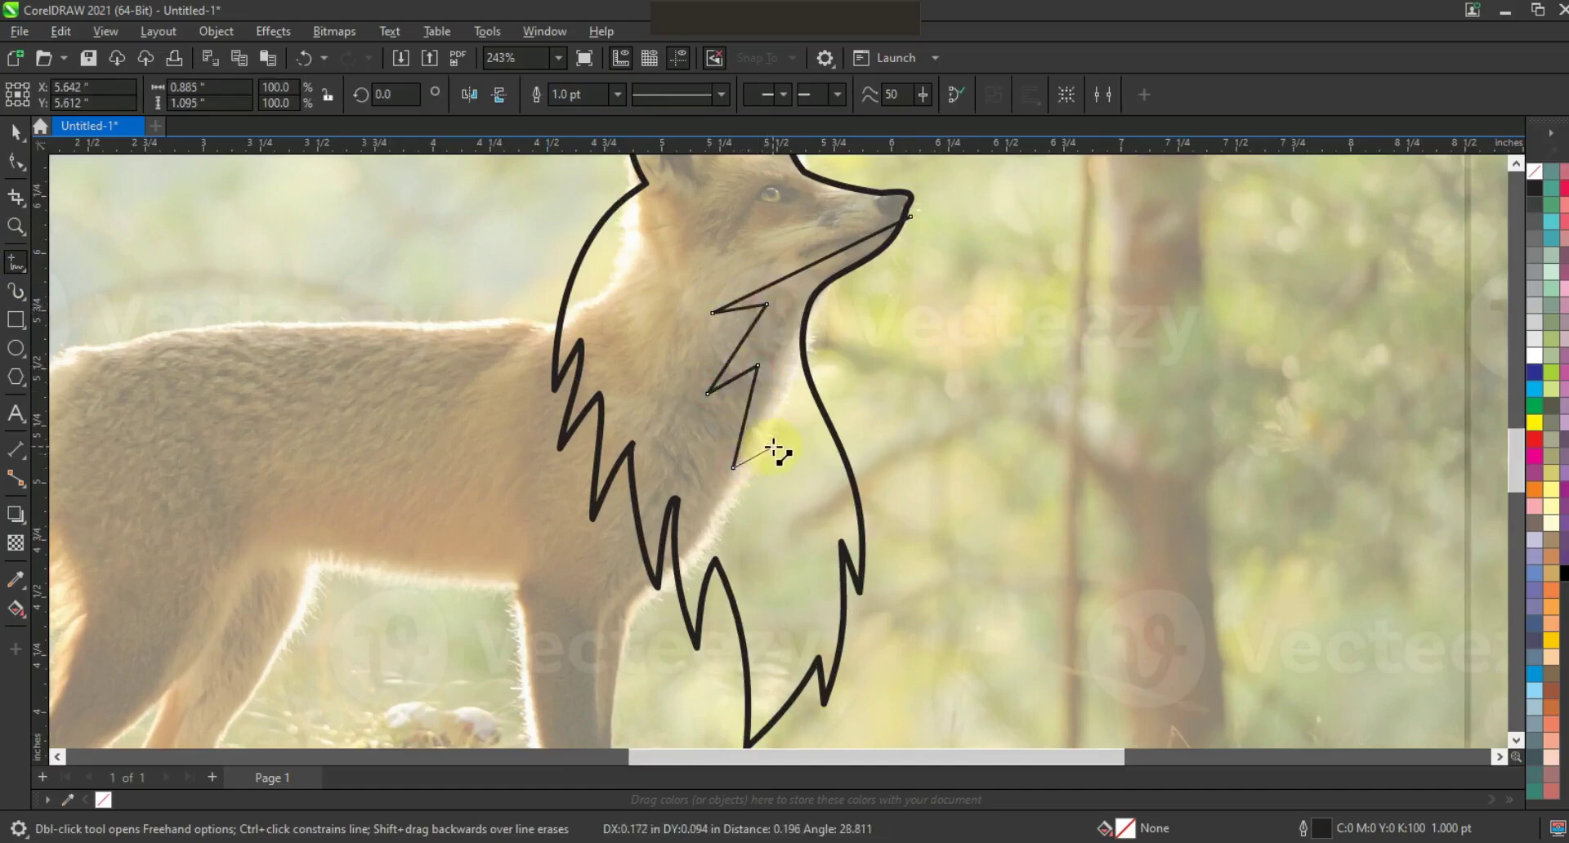
click(773, 445)
scroll(747, 723, down, 2)
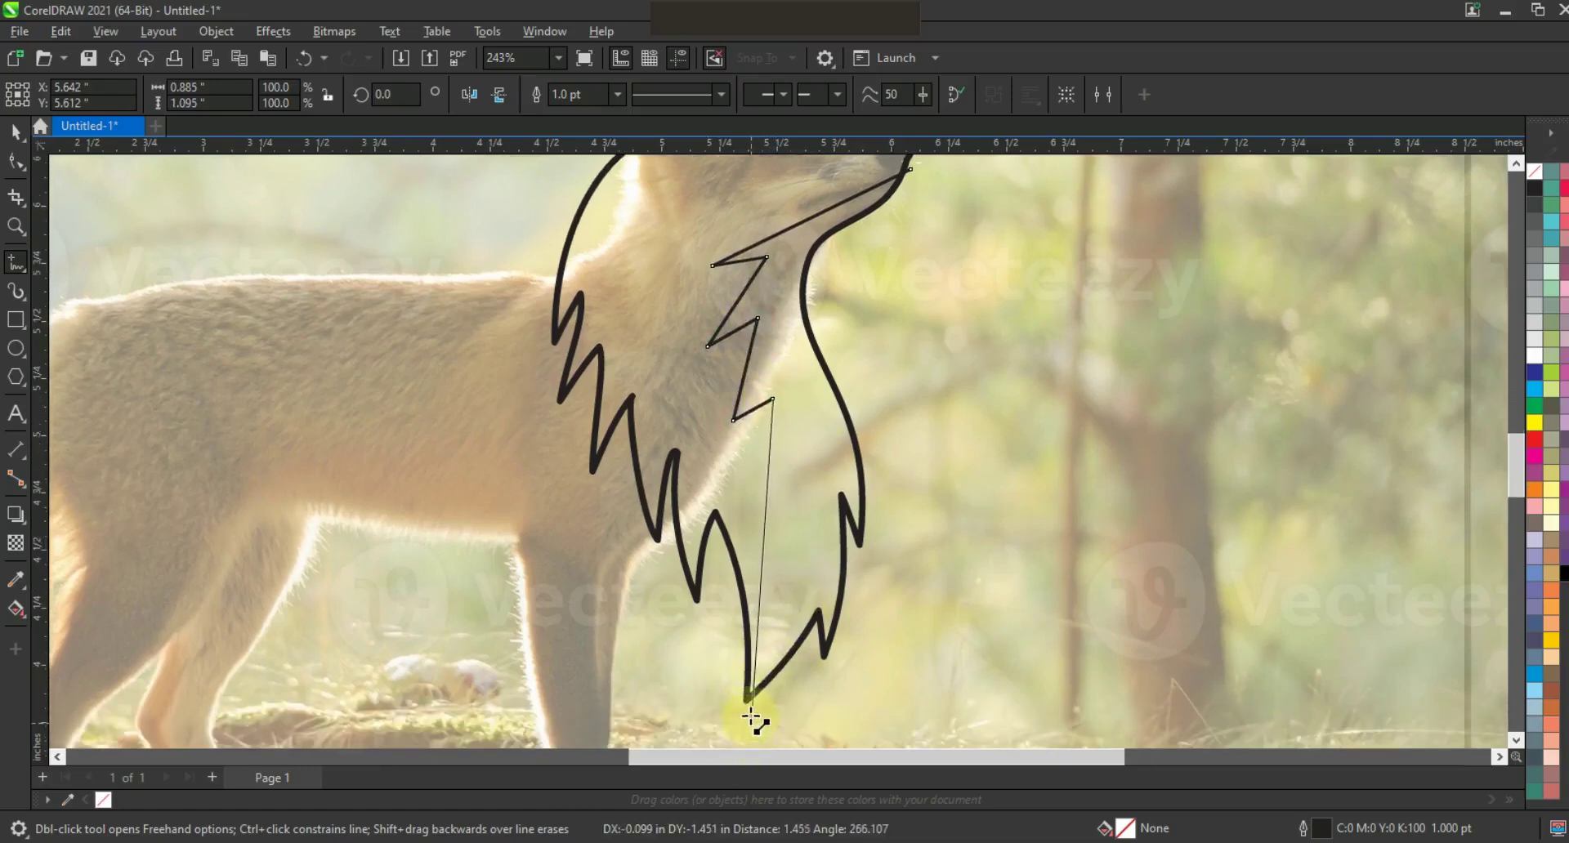
click(750, 715)
Select all nodes of the inner zigzag line with the Shape tool and convert its segments to curves
click(15, 161)
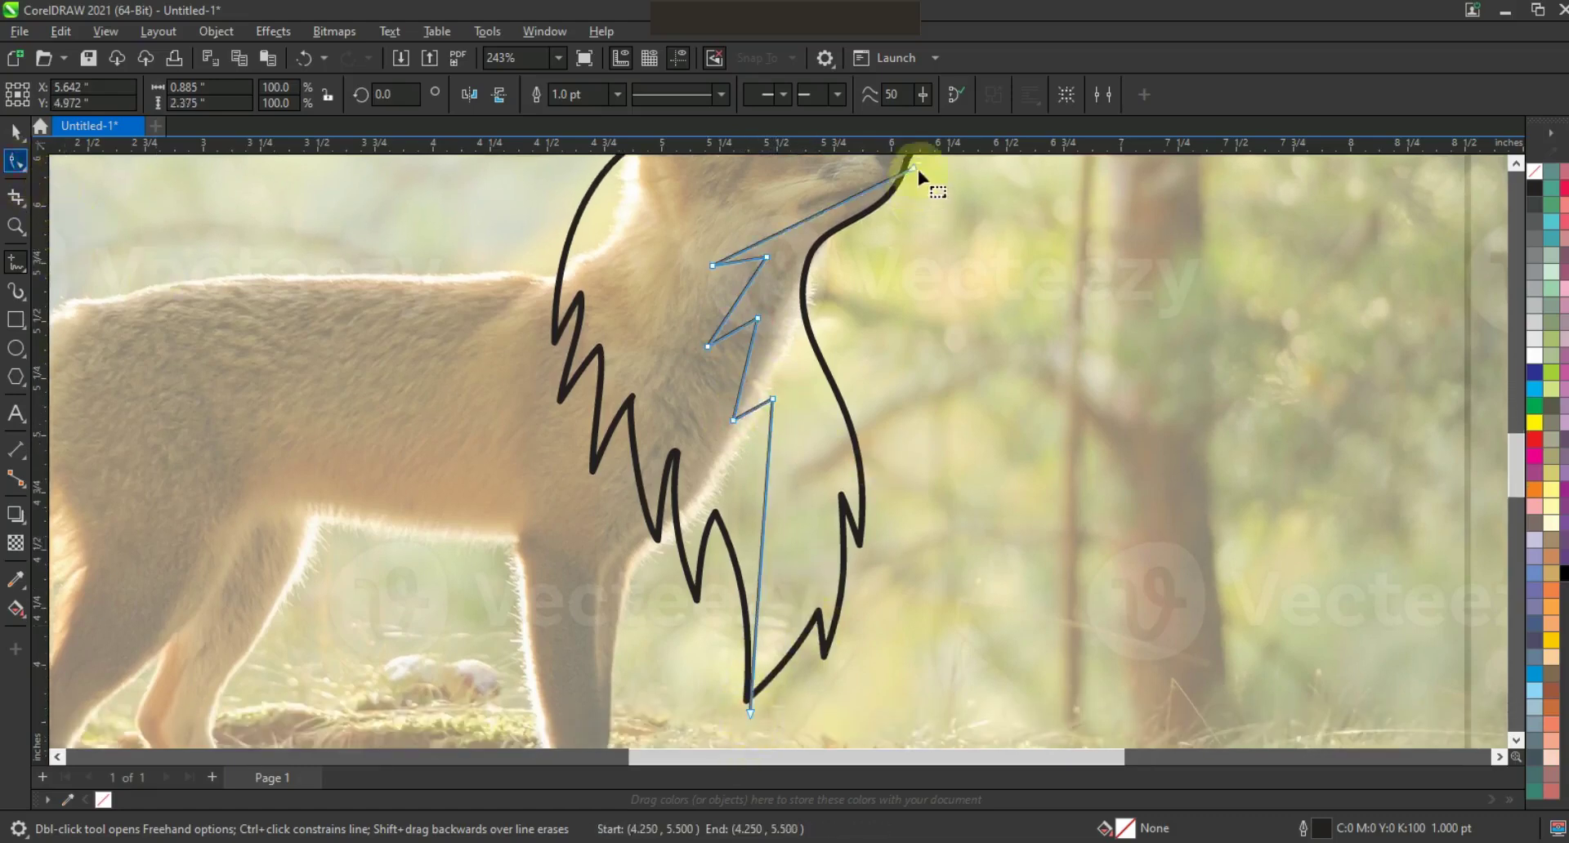
drag(927, 162, 632, 662)
drag(606, 738, 607, 736)
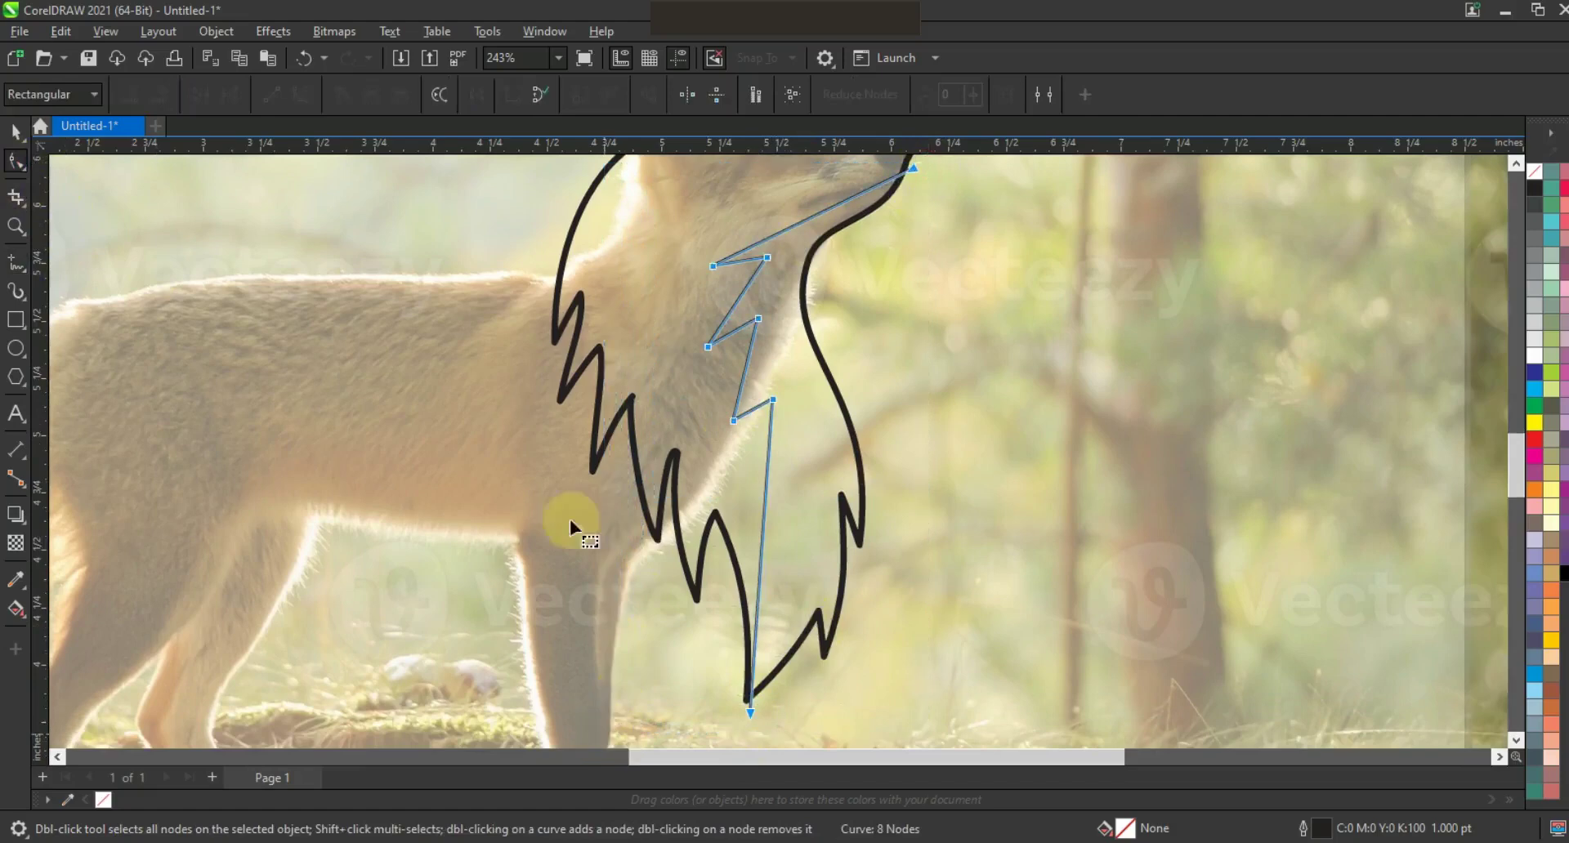
scroll(1516, 172, up, 3)
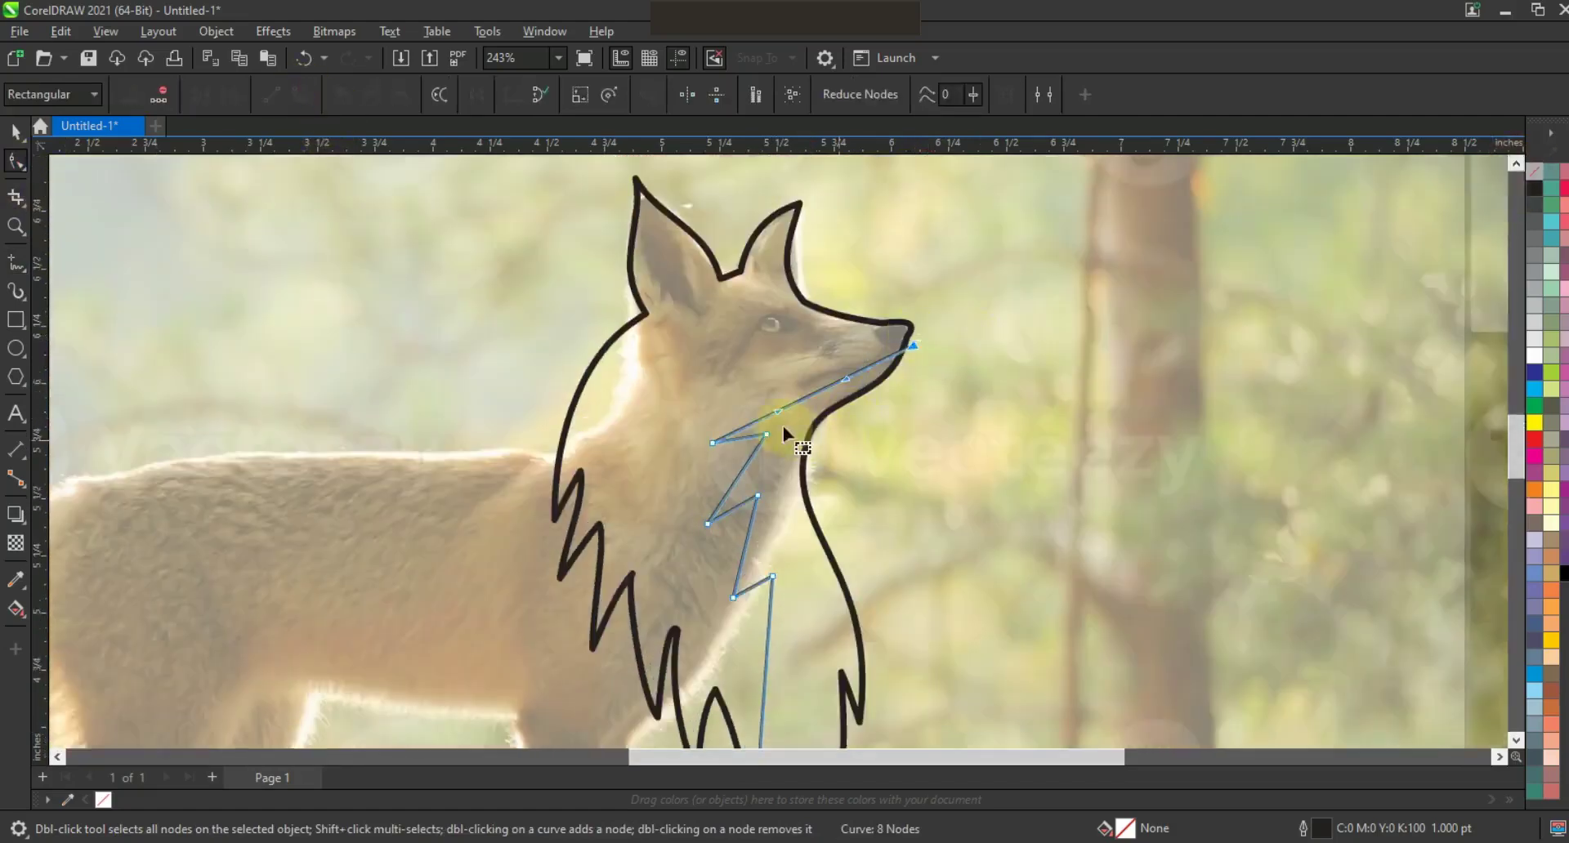
Curve the jaw line along the mouth, move its end node onto the outline below the nose, and bend the first throat notch
drag(765, 384, 749, 351)
drag(845, 380, 832, 406)
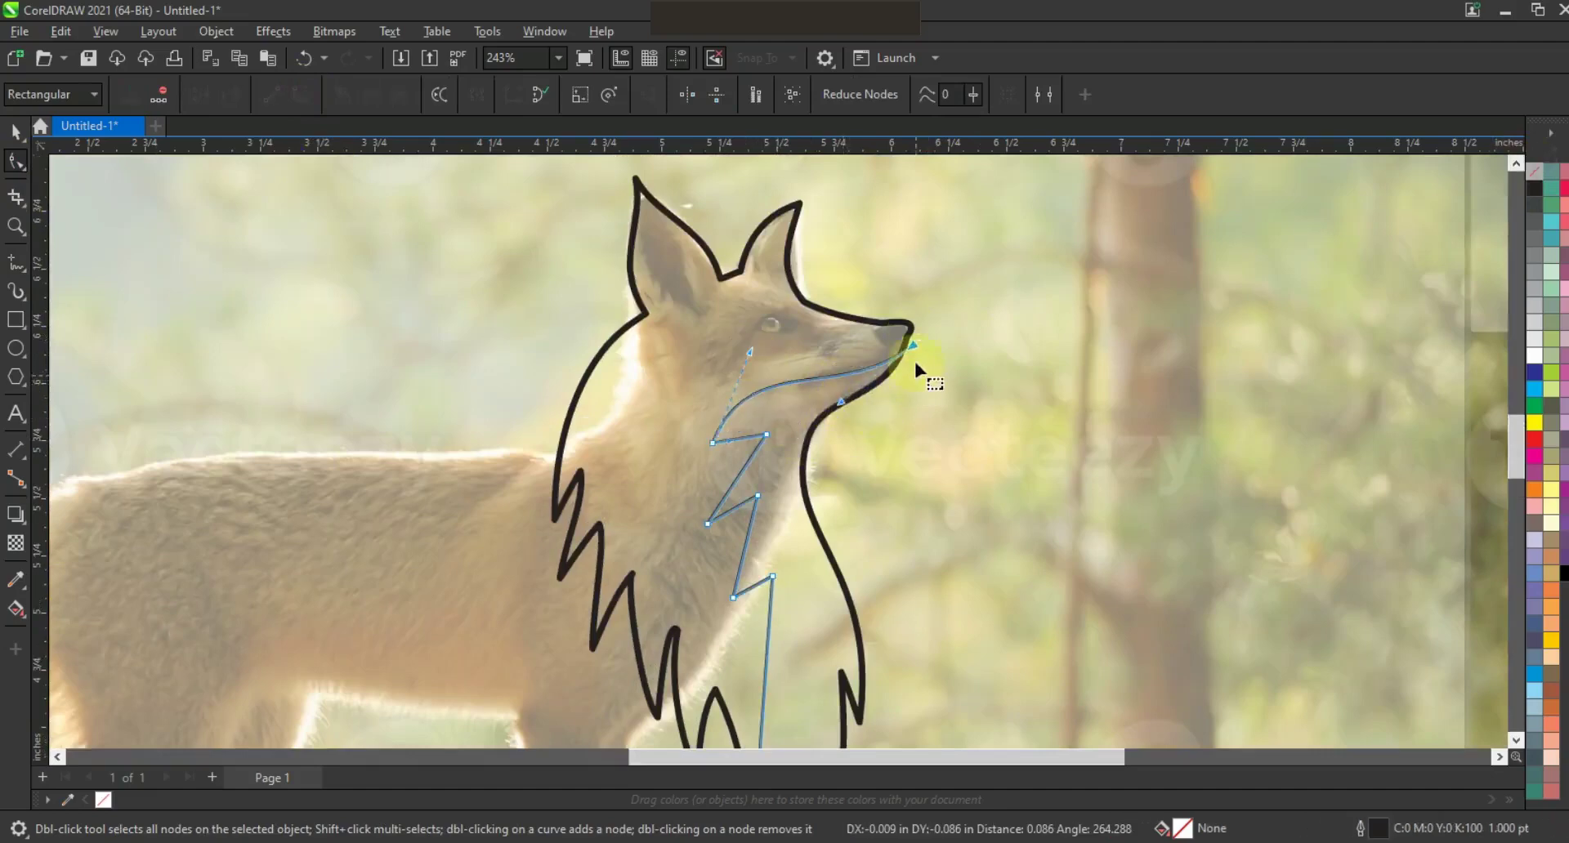
drag(914, 346, 904, 350)
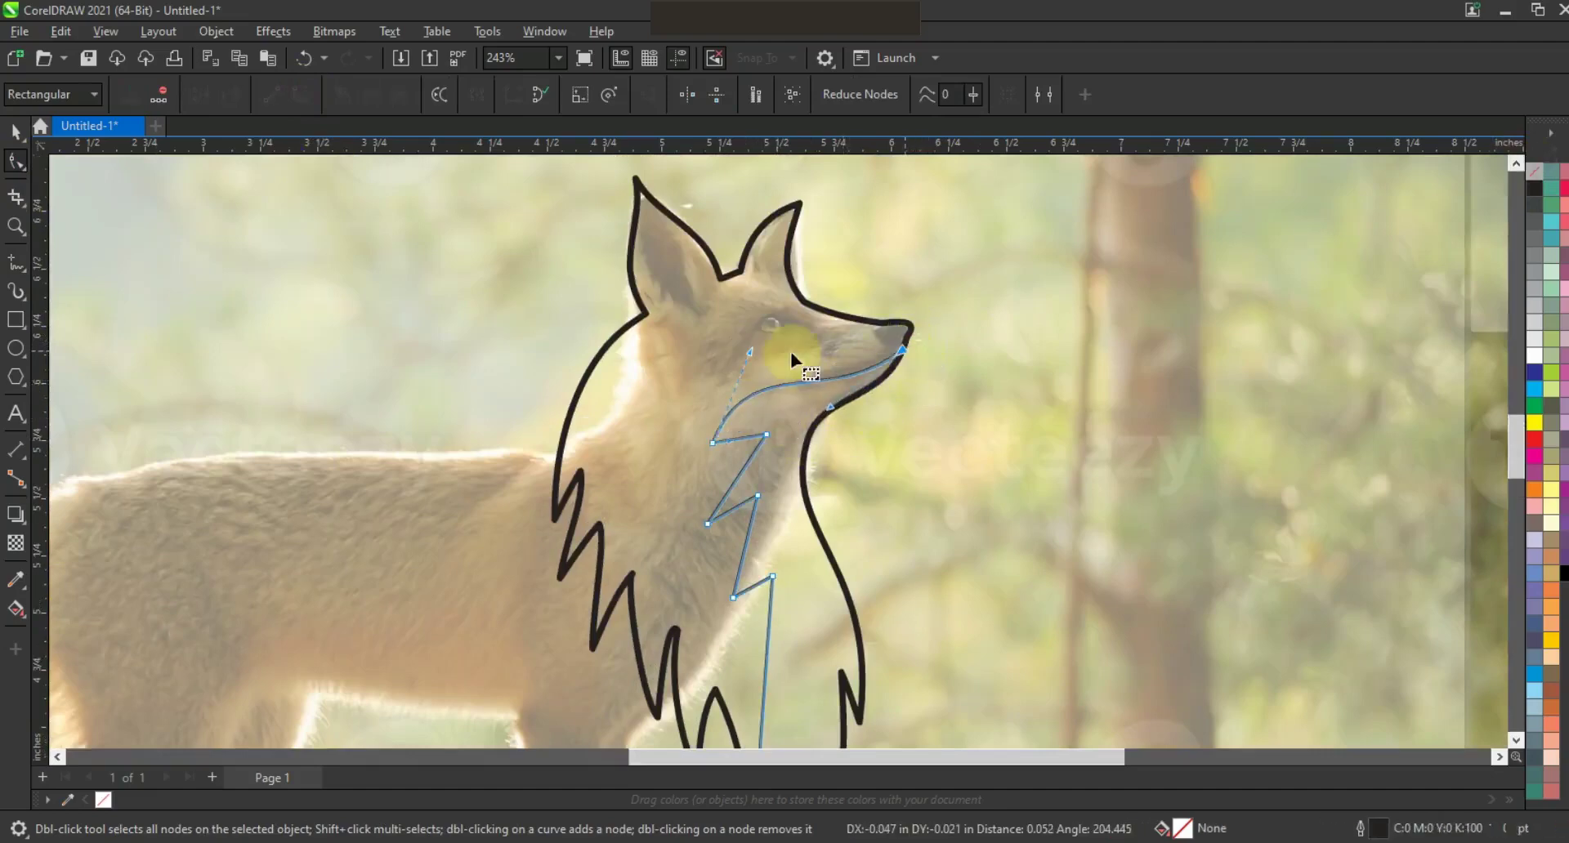
drag(749, 351, 745, 357)
mouse_move(747, 438)
mouse_down()
mouse_move(737, 472)
mouse_move(732, 435)
mouse_up()
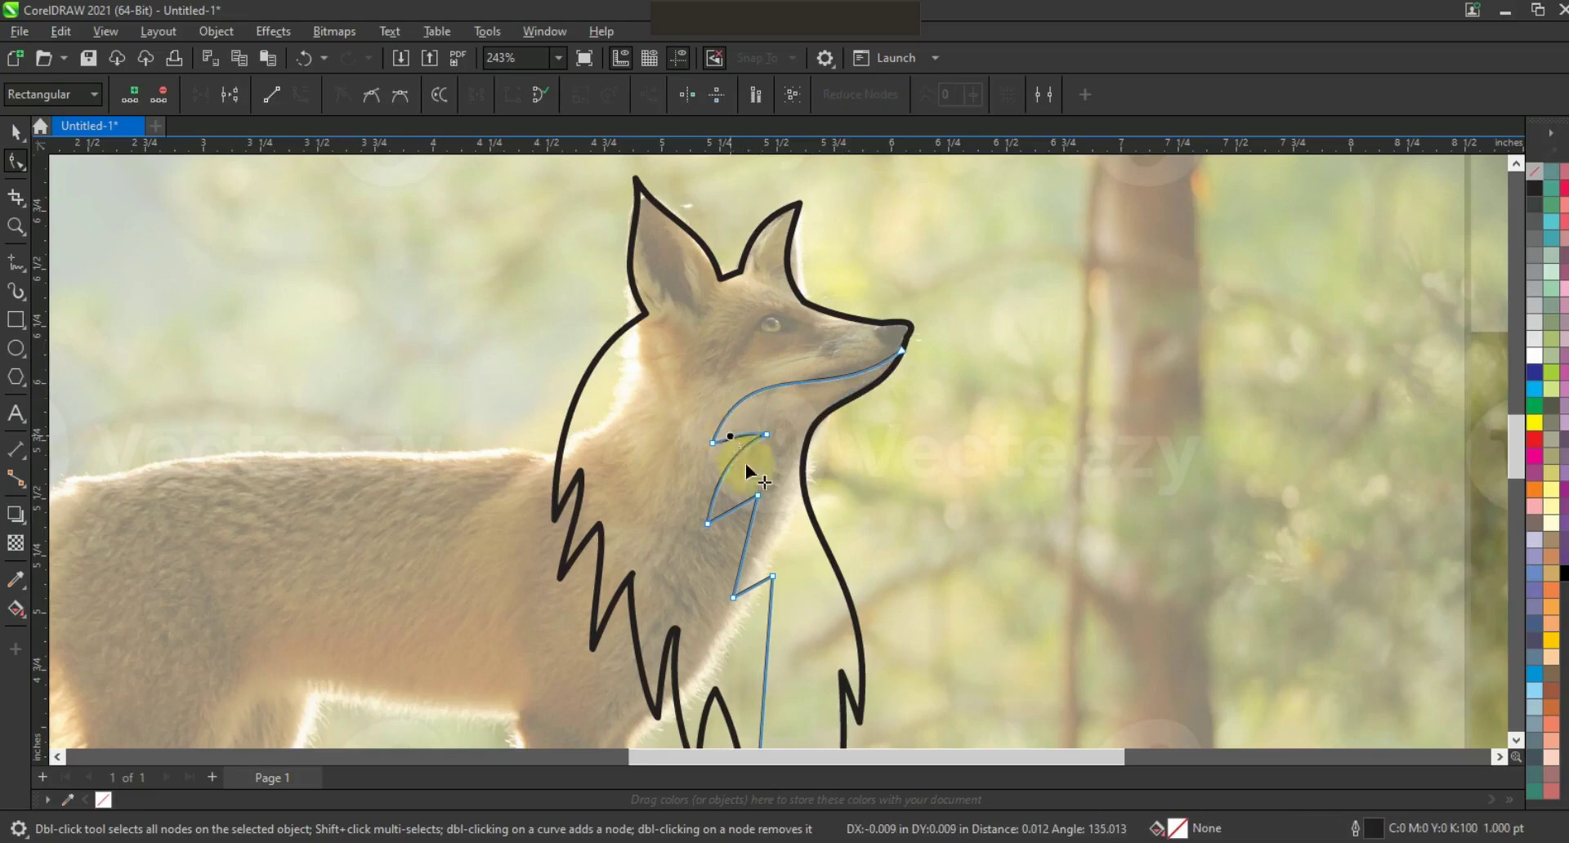
Bend the zigzag line's remaining short throat segments into curved fur notches and adjust the upper notch's corner node
click(762, 474)
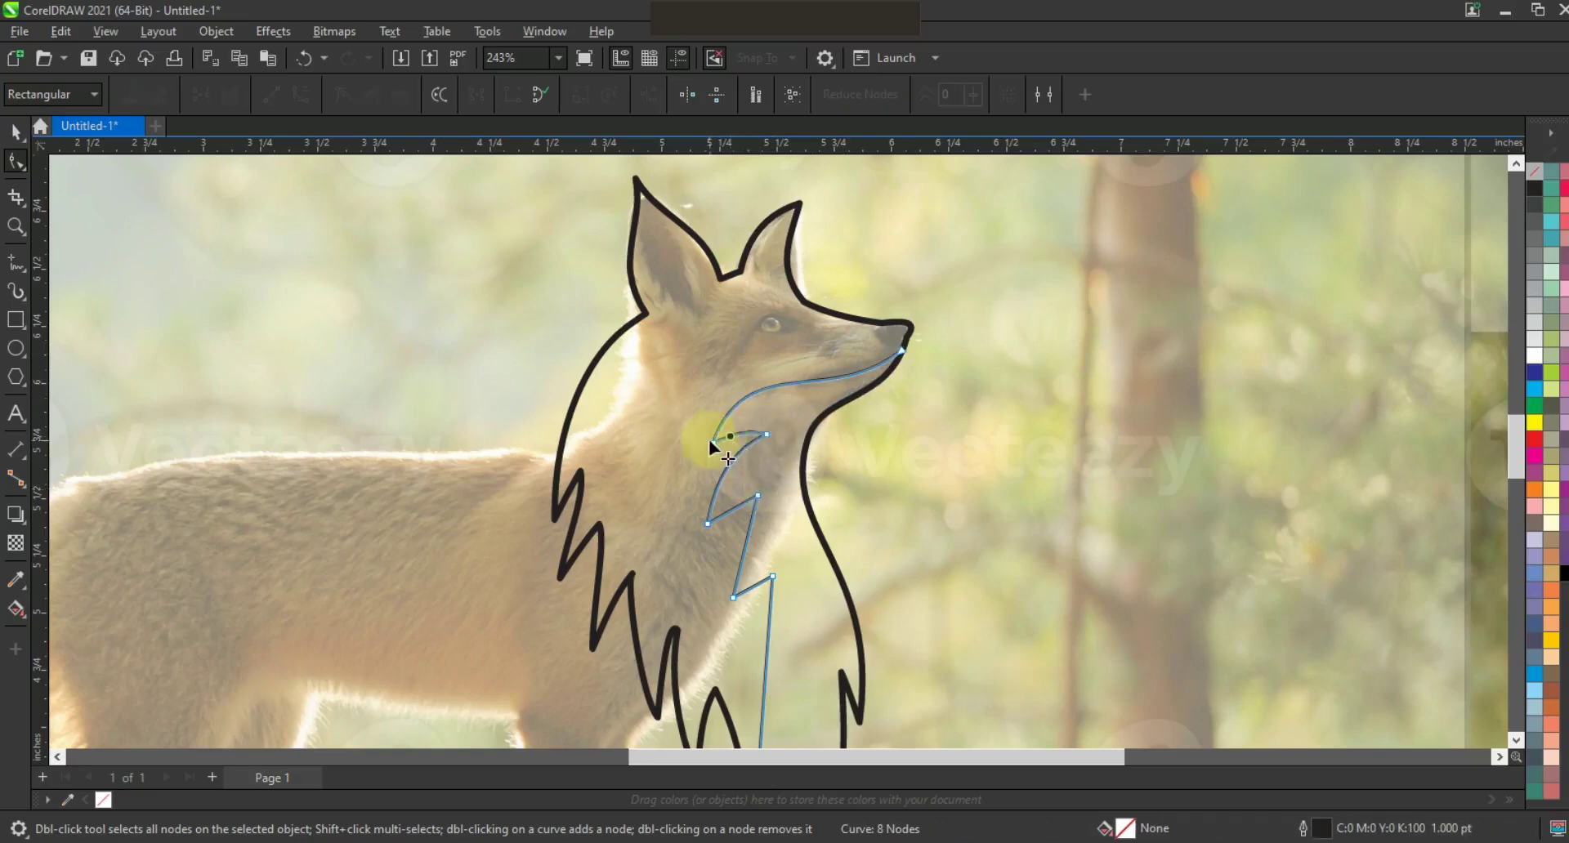
click(717, 445)
drag(708, 448, 743, 434)
drag(740, 510, 738, 533)
double_click(737, 536)
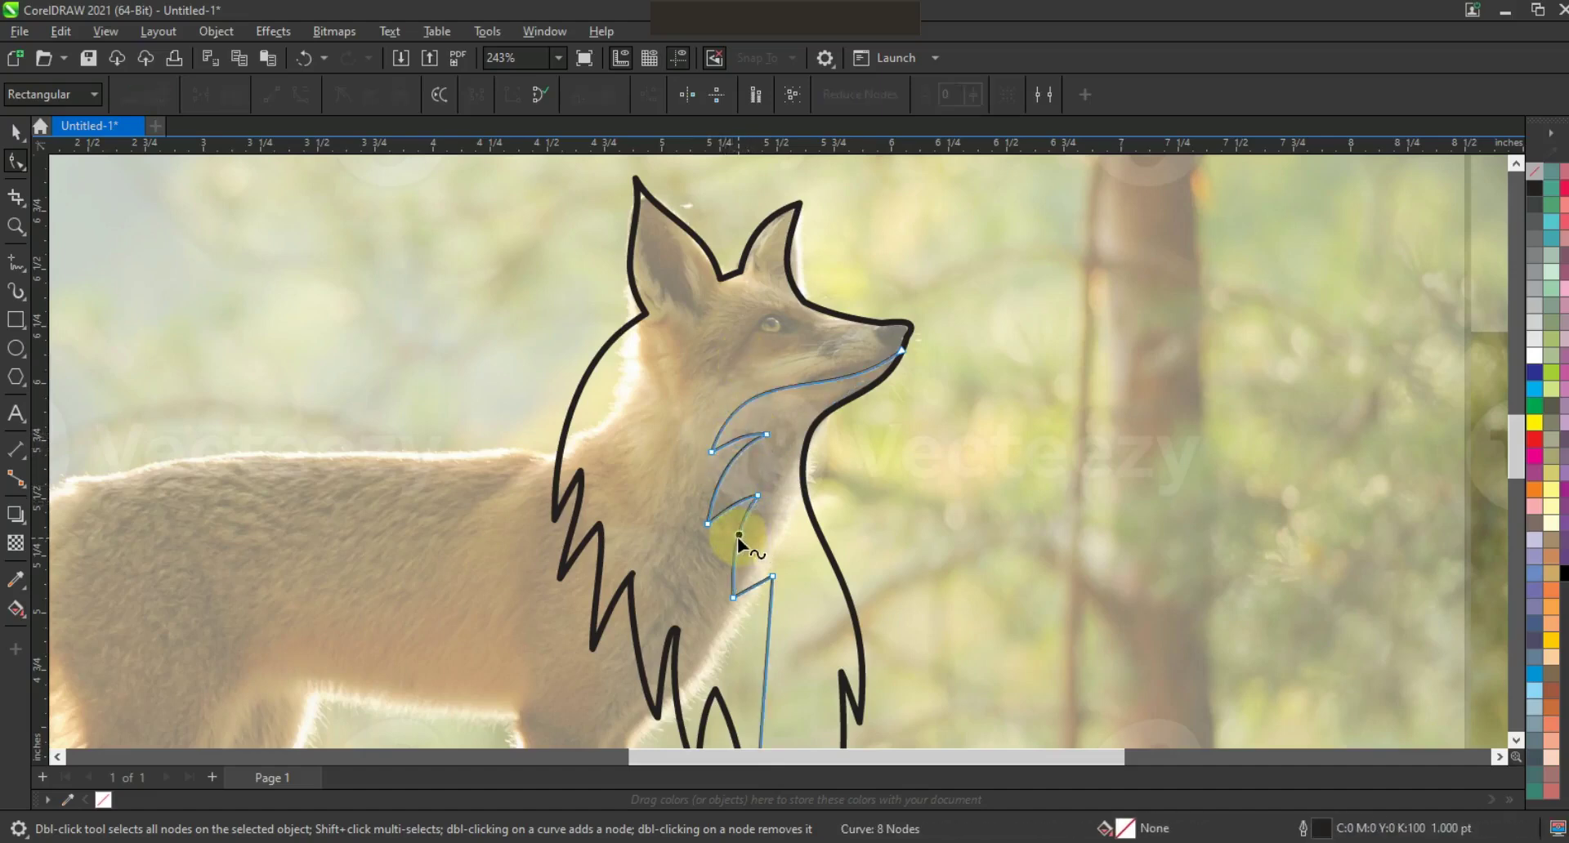
drag(760, 609, 737, 585)
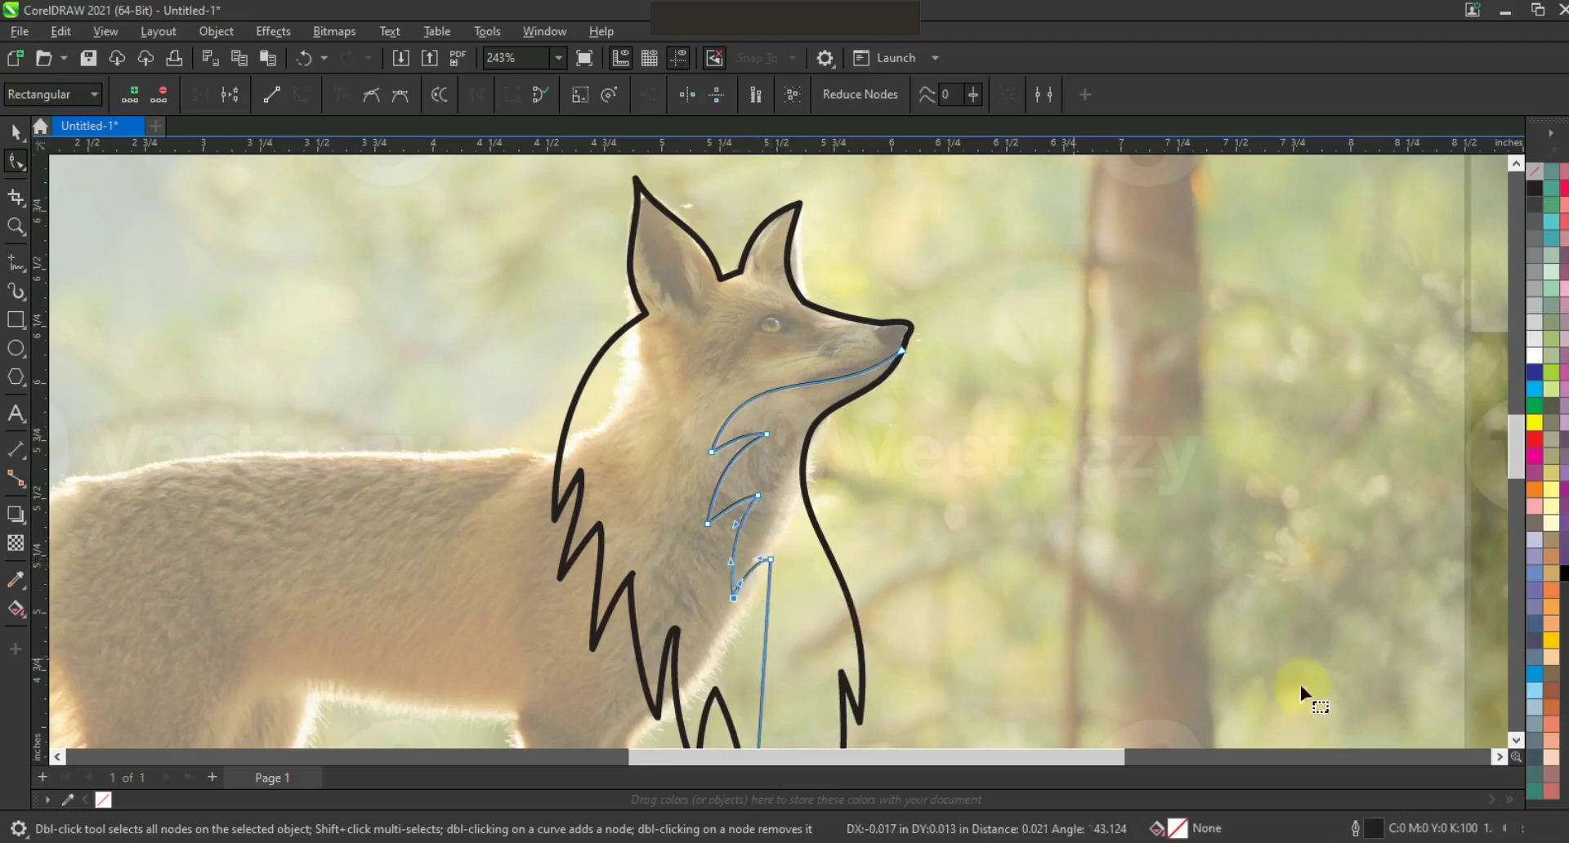
Shape the long chest segment into a gentle S-curve ending at the outline's bottom point by adjusting its control handles and end node
scroll(1520, 746, down, 3)
drag(799, 321, 761, 355)
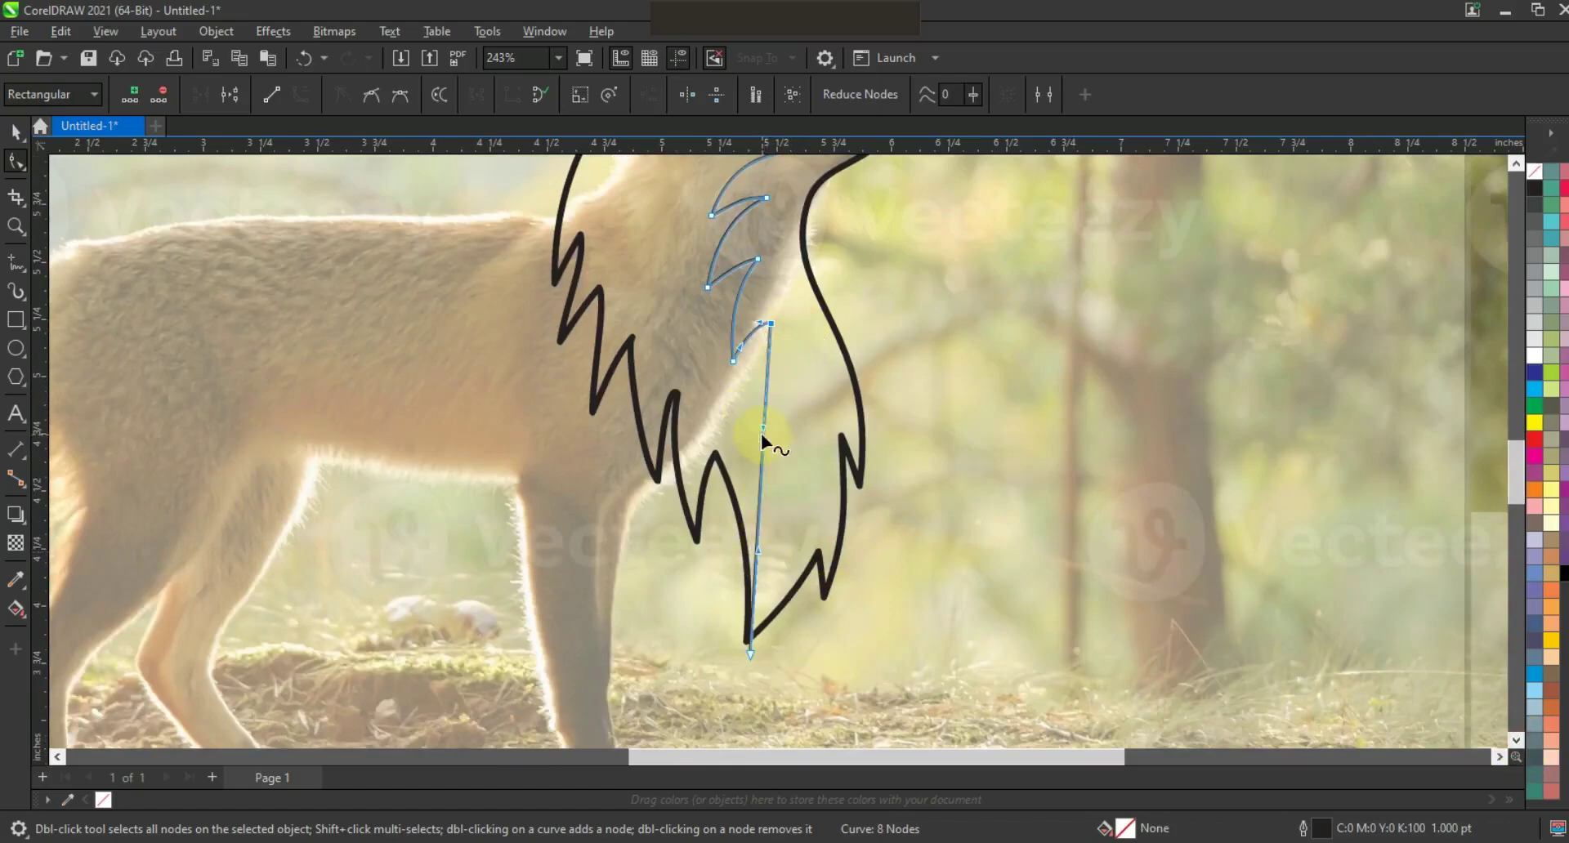
drag(734, 423, 701, 414)
drag(759, 552, 818, 551)
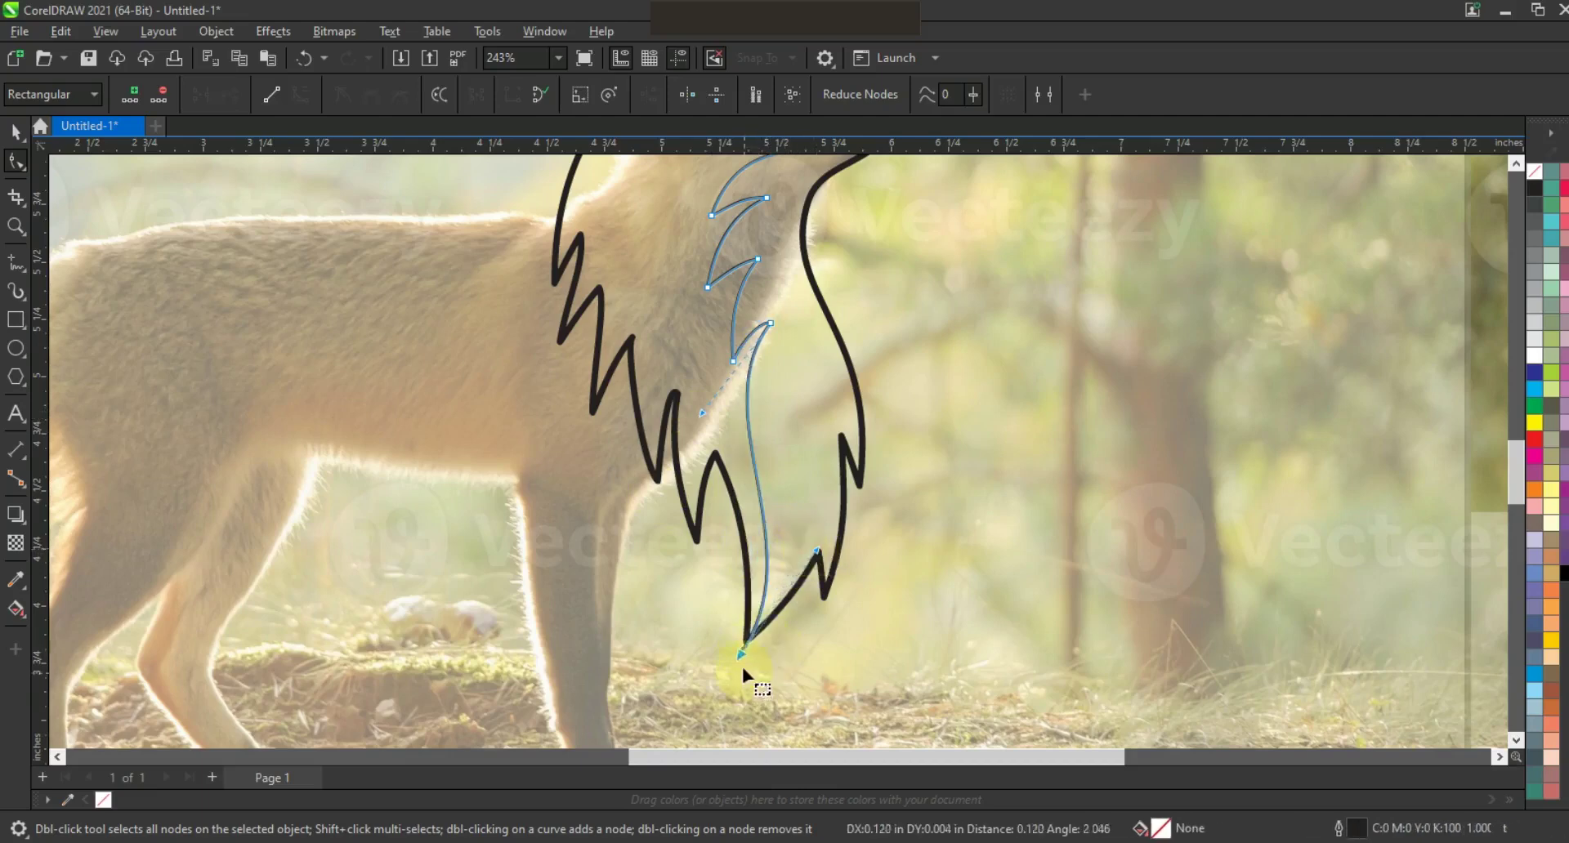
drag(742, 656, 738, 656)
drag(702, 414, 688, 414)
click(816, 549)
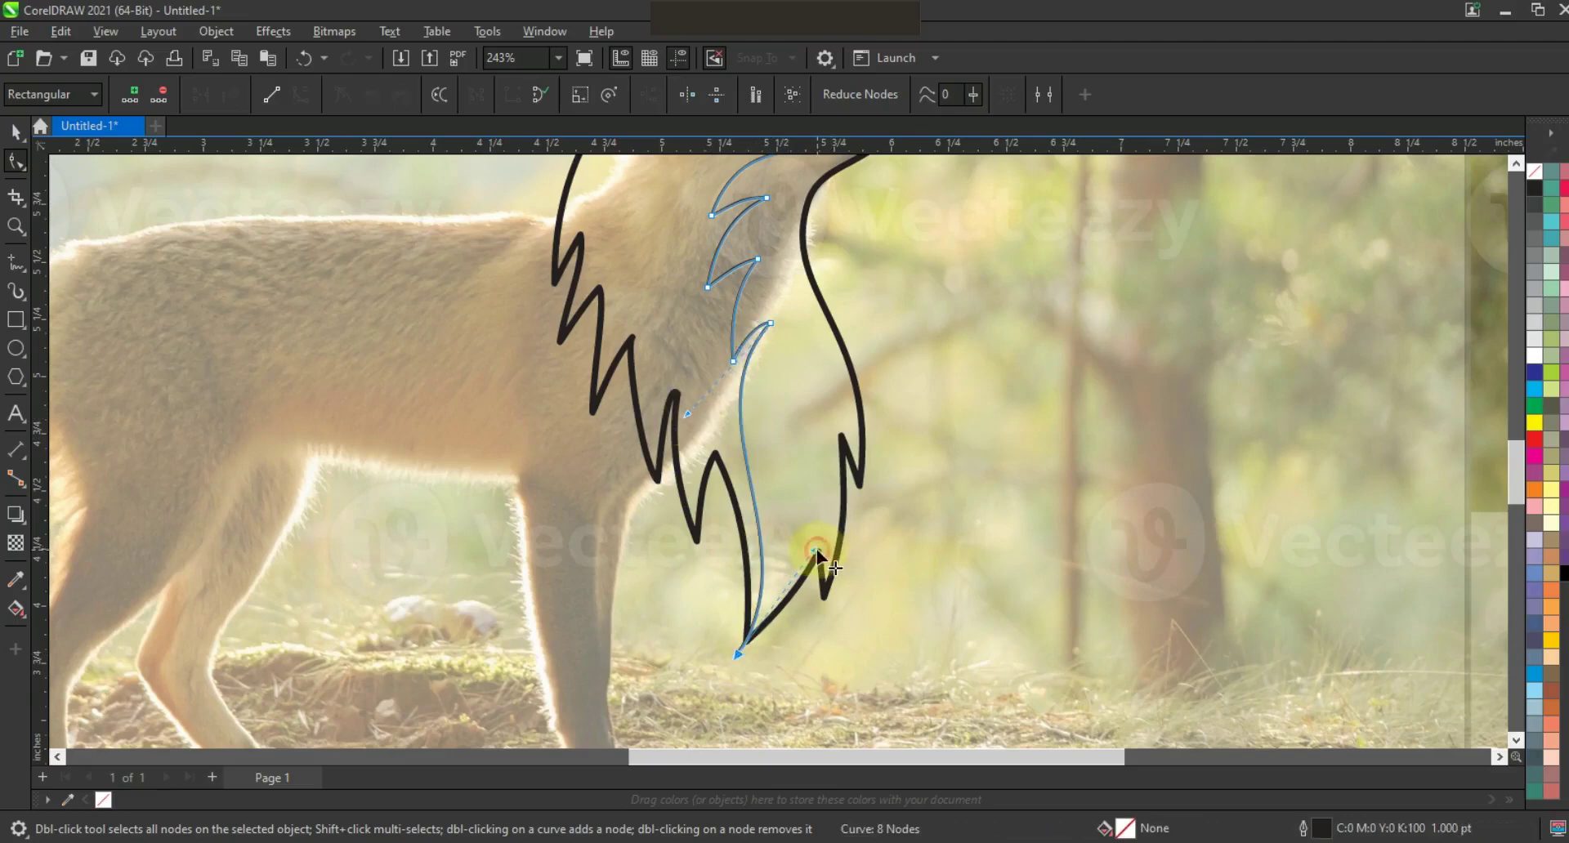
Create a closed throat-and-chest shape from the enclosed region with Smart Fill, and delete the open inner line
key(F3)
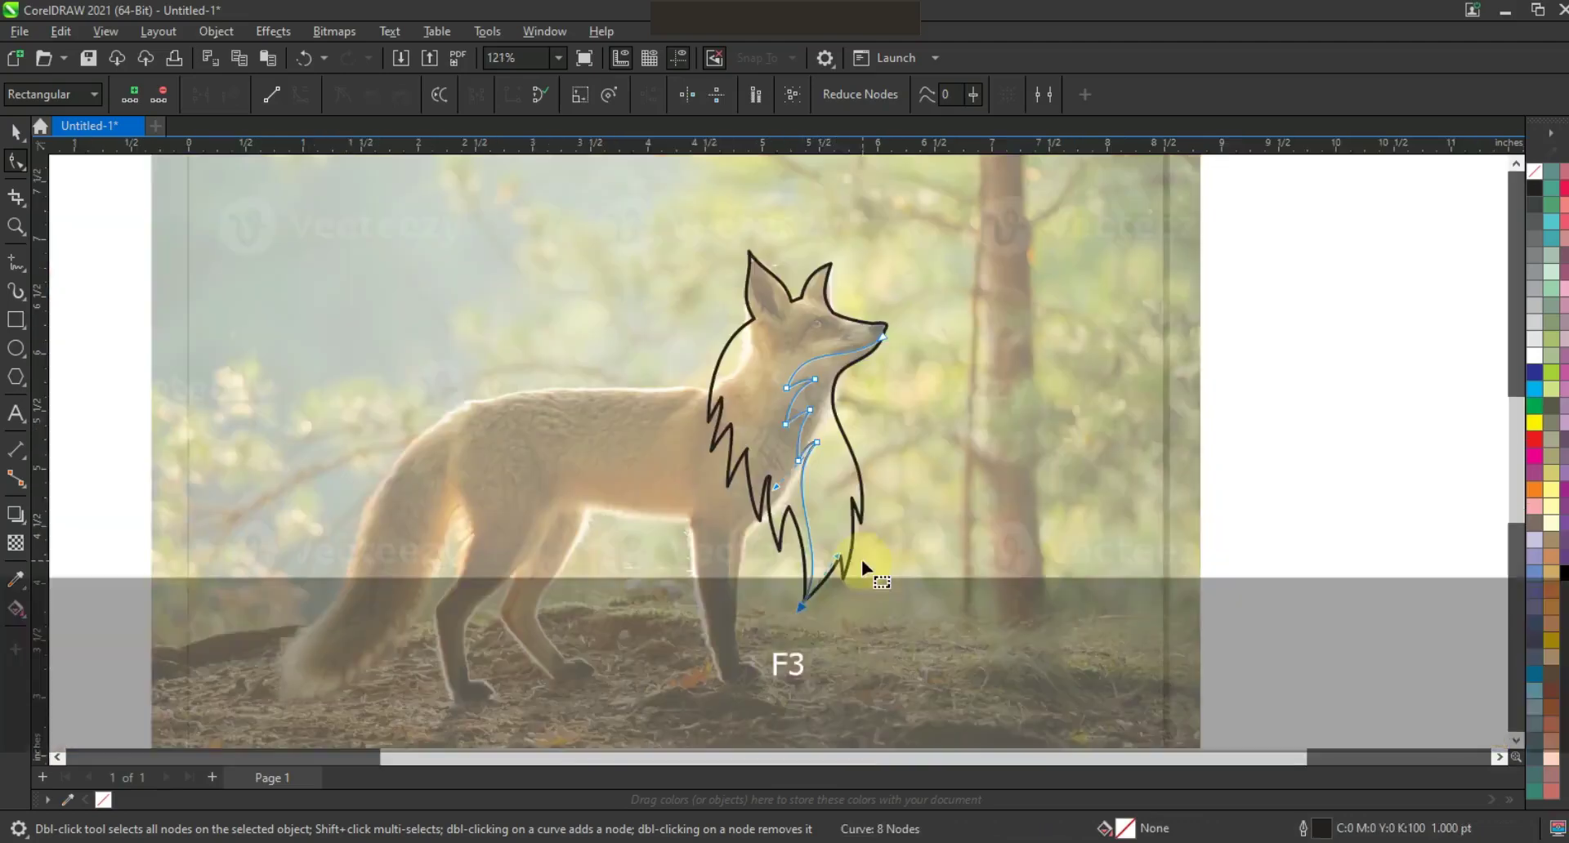
click(734, 508)
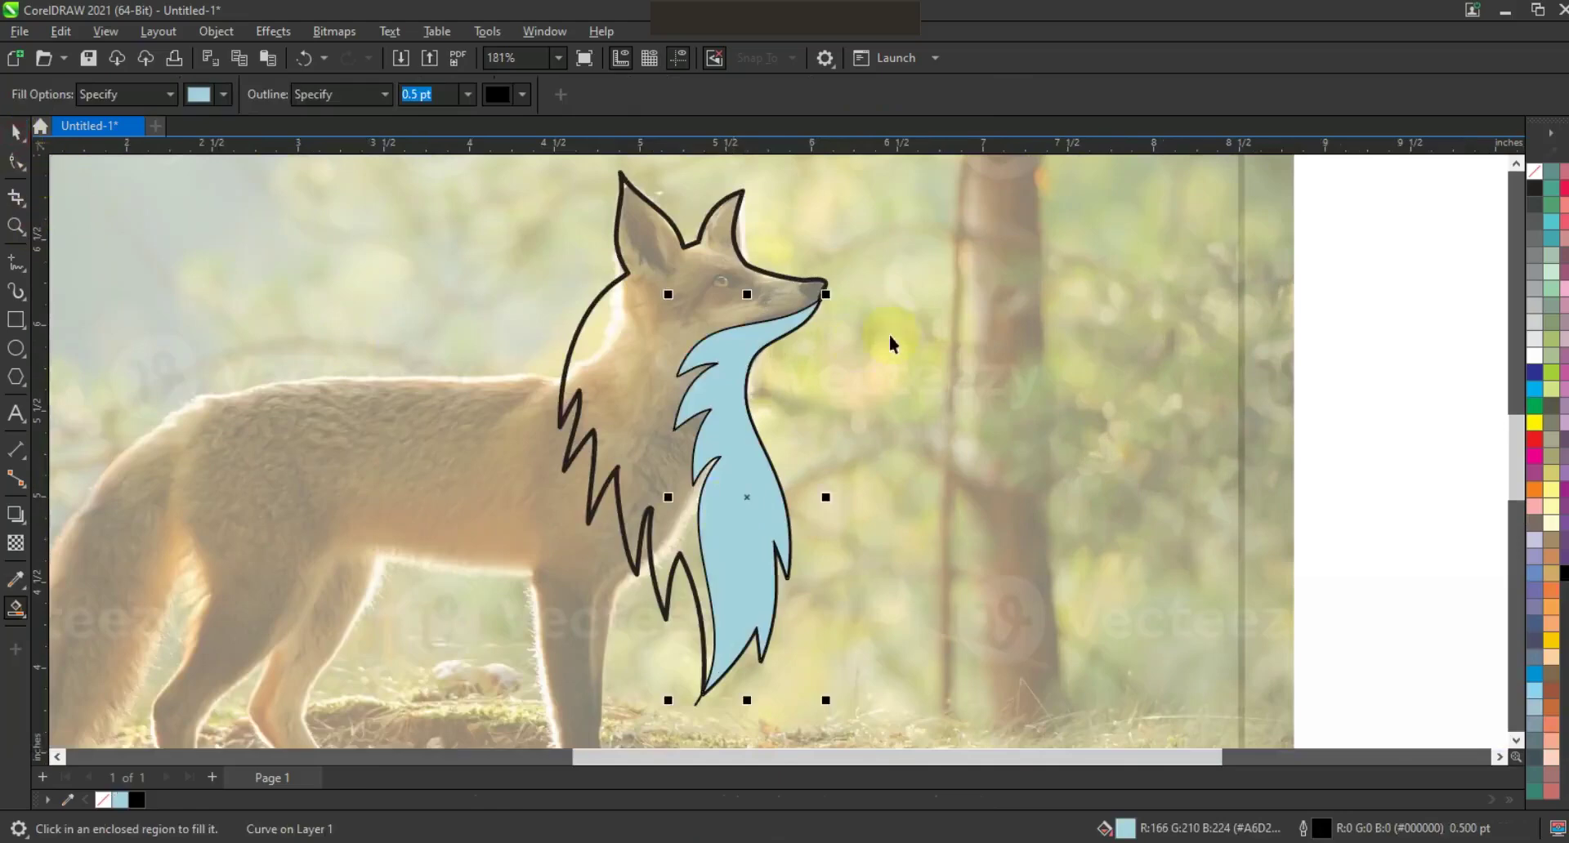
key(space)
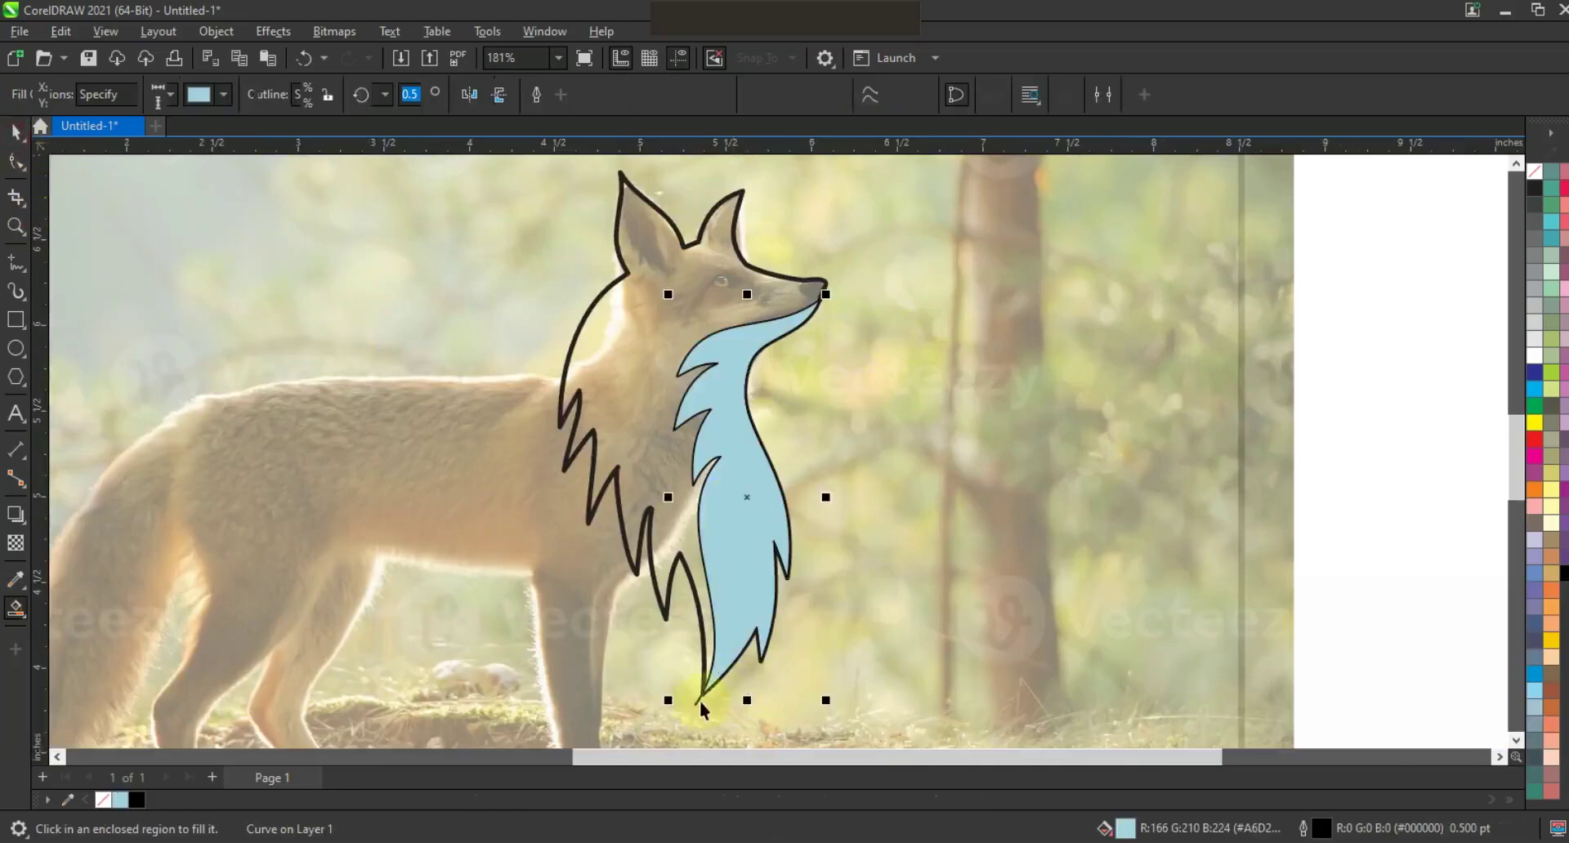
click(693, 705)
click(695, 701)
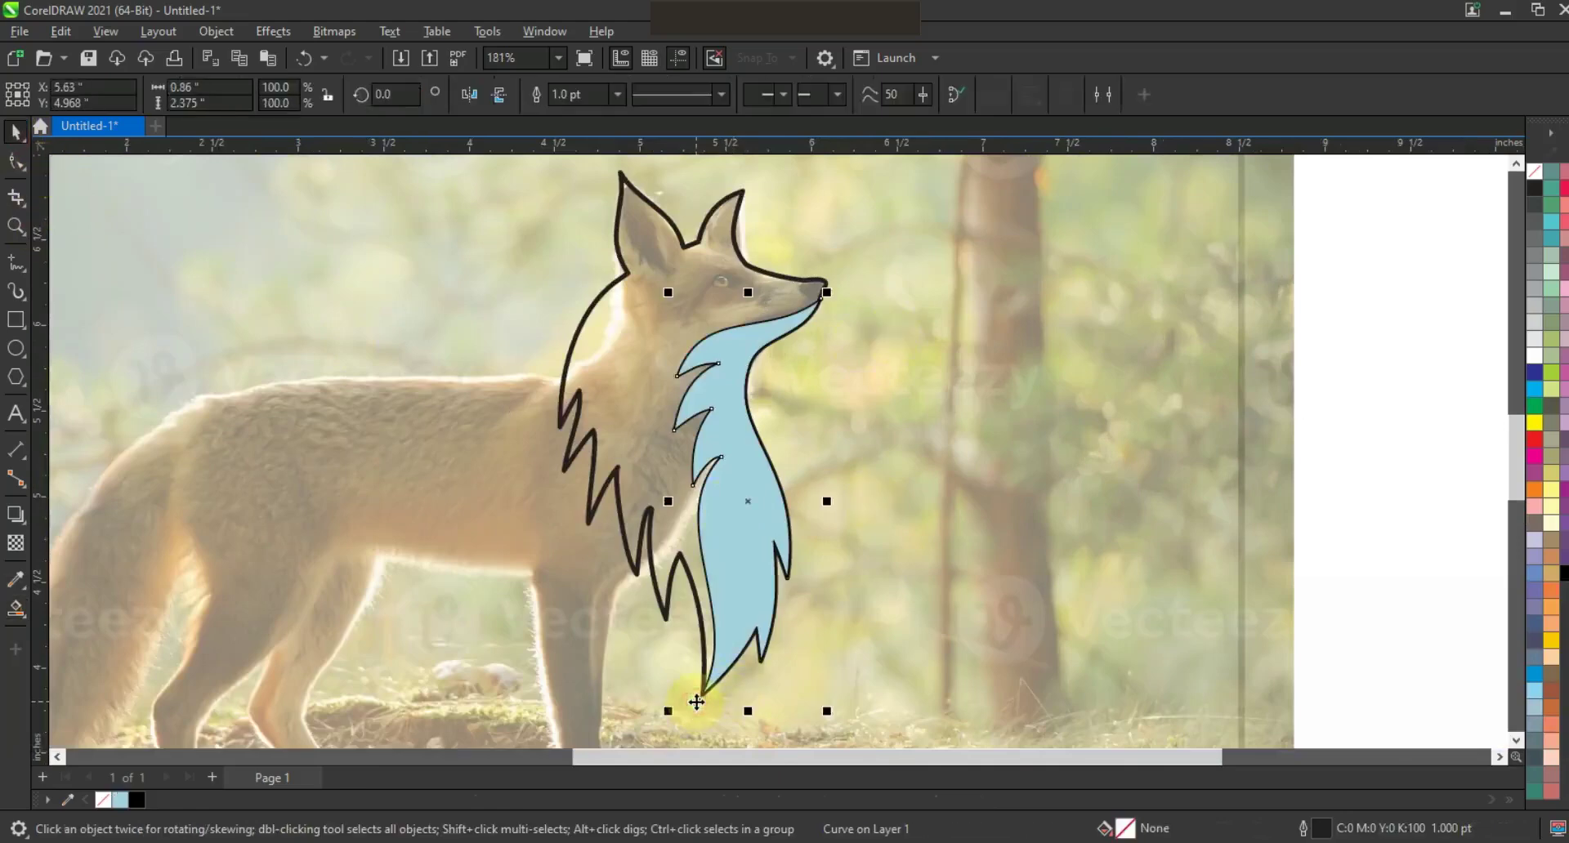
key(Delete)
Remove the throat-and-chest shape's fill and add a single-step outside contour with a 0.032 inch offset
click(757, 532)
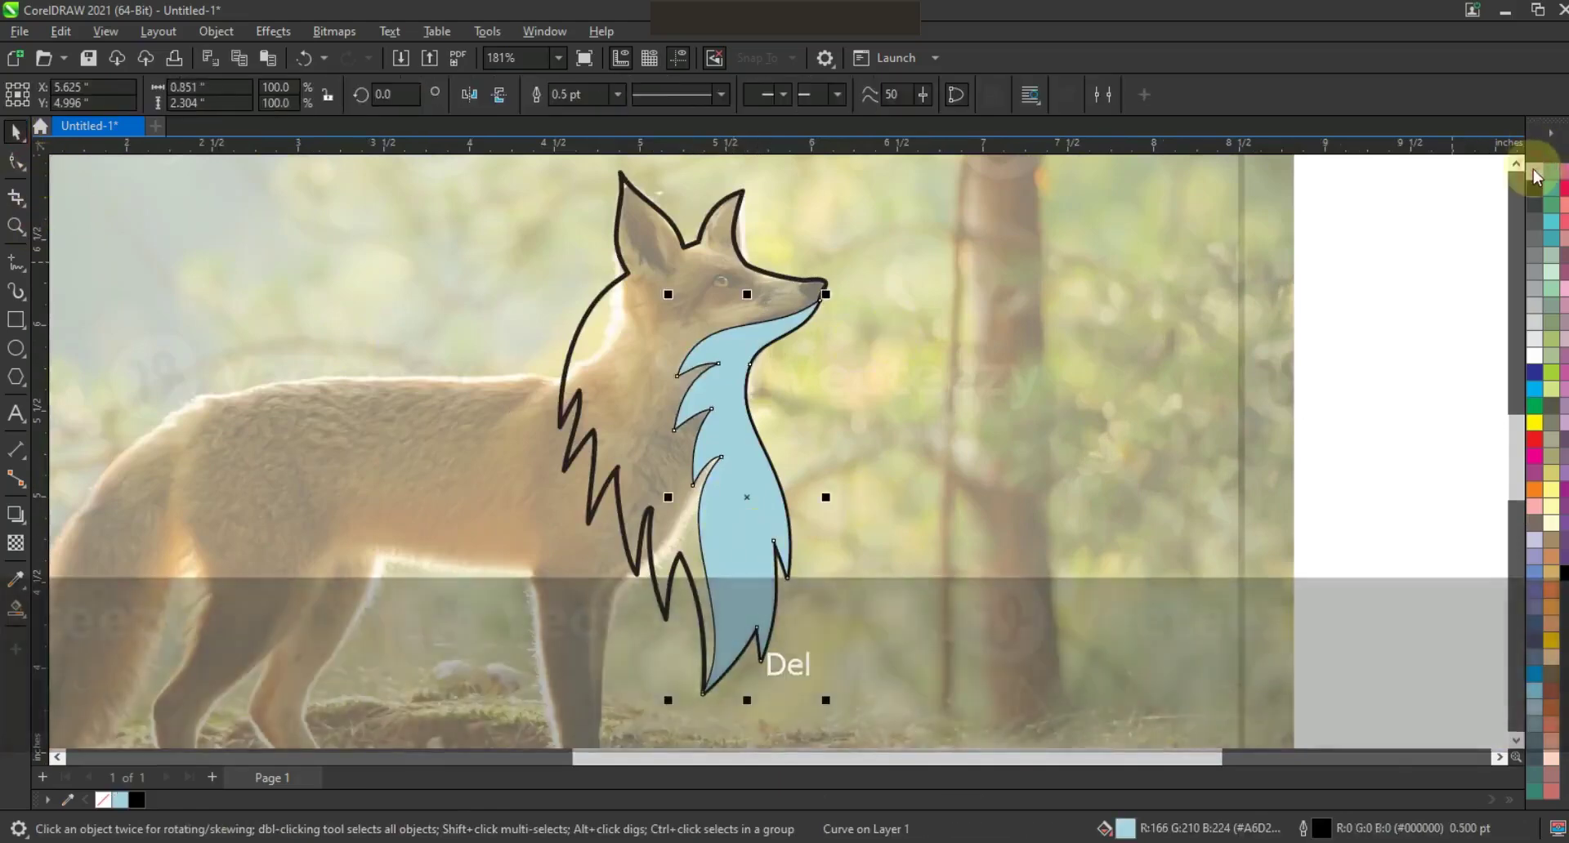
click(1535, 172)
click(25, 523)
click(64, 537)
drag(708, 329, 680, 294)
click(16, 130)
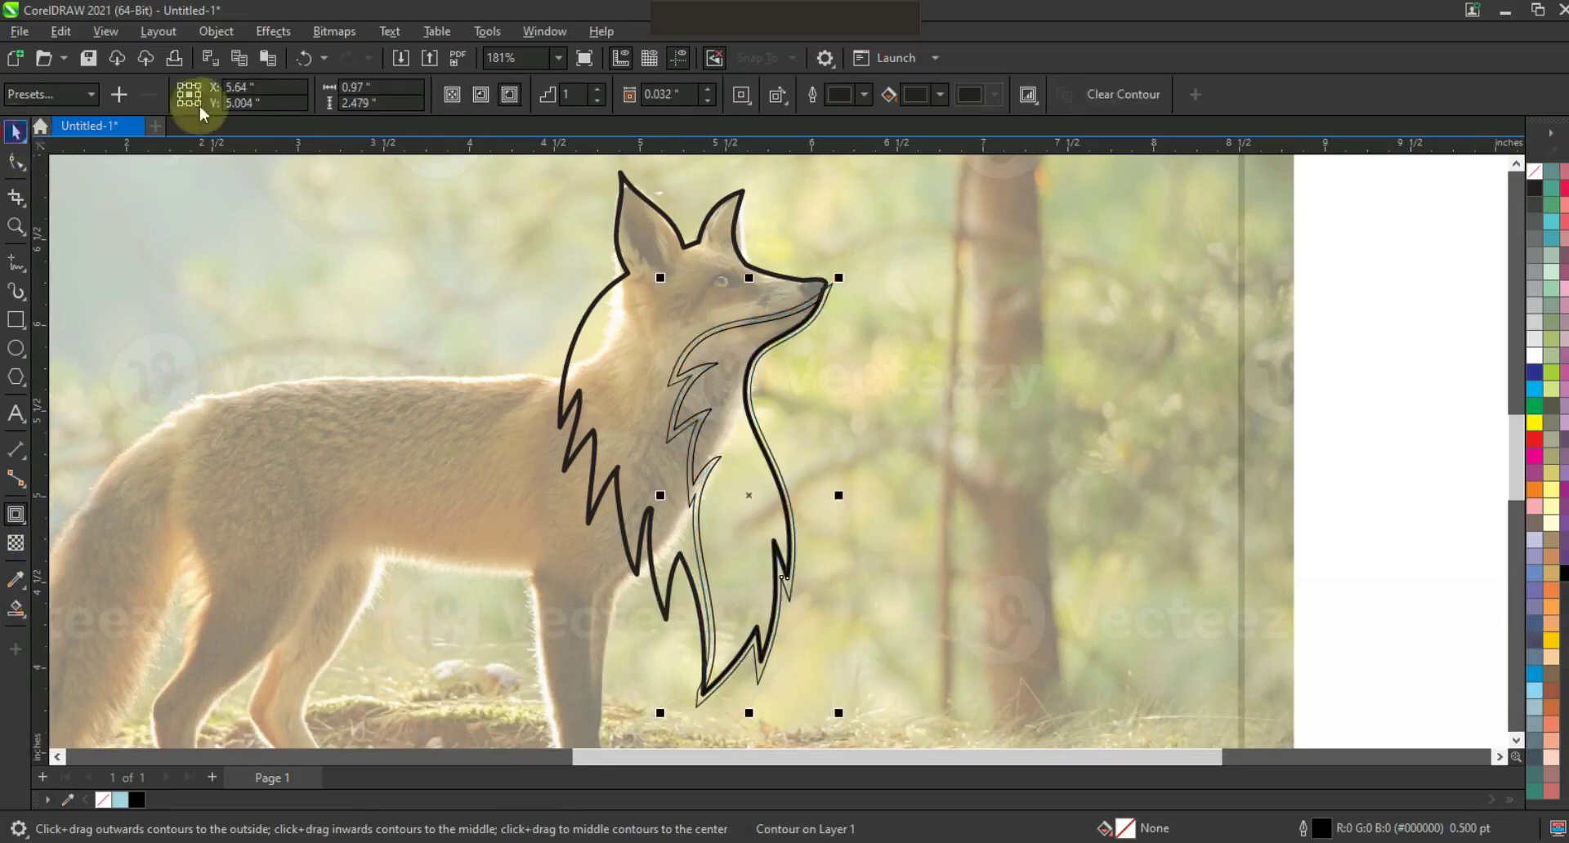
Break the contour apart from the throat-and-chest shape
click(216, 32)
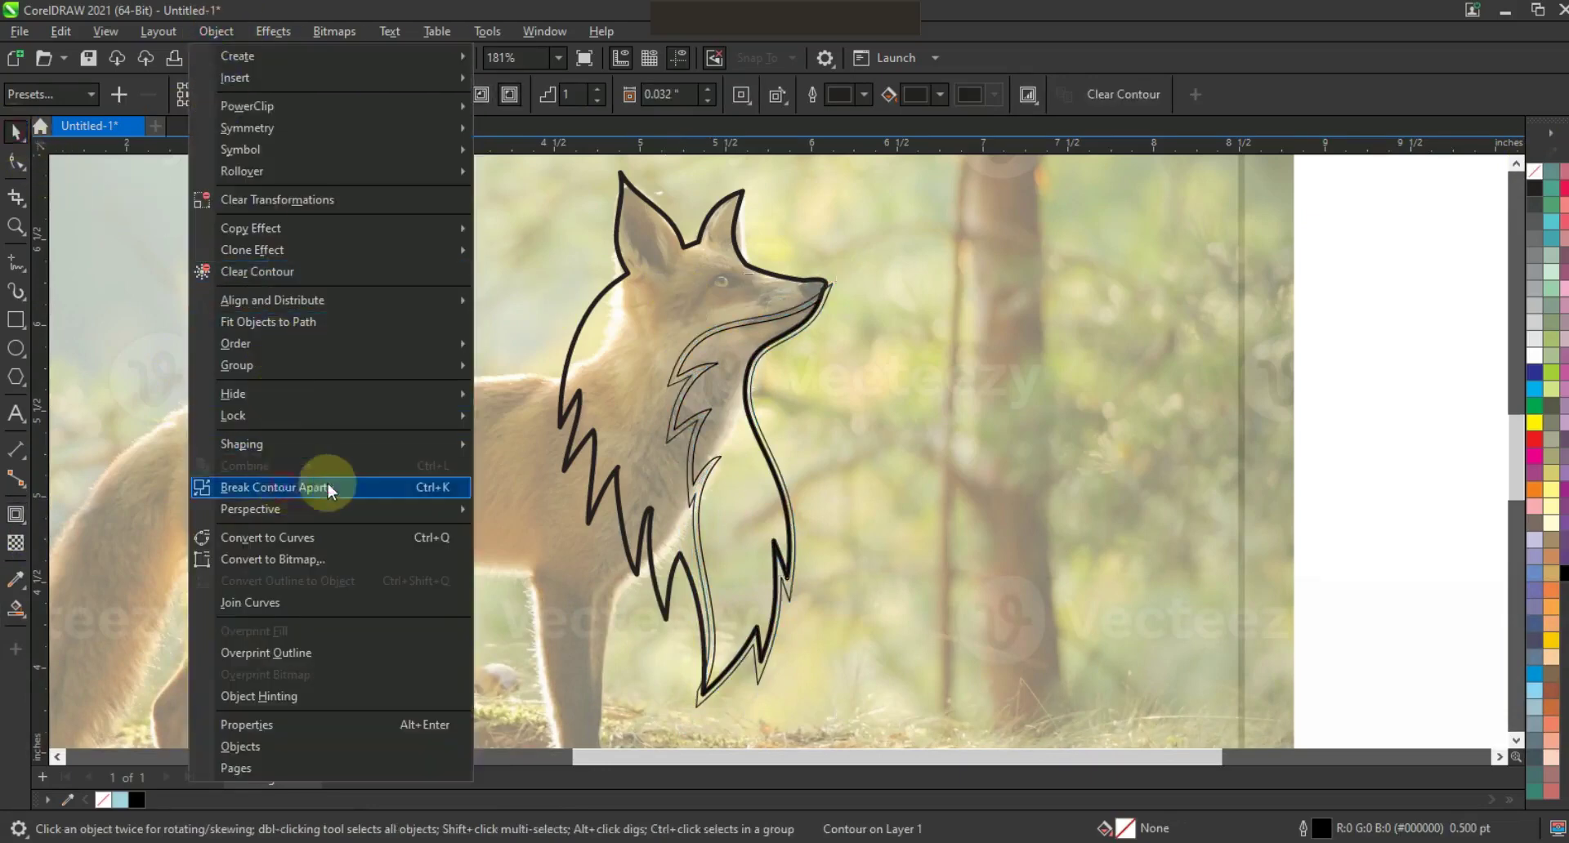
click(298, 482)
click(1144, 354)
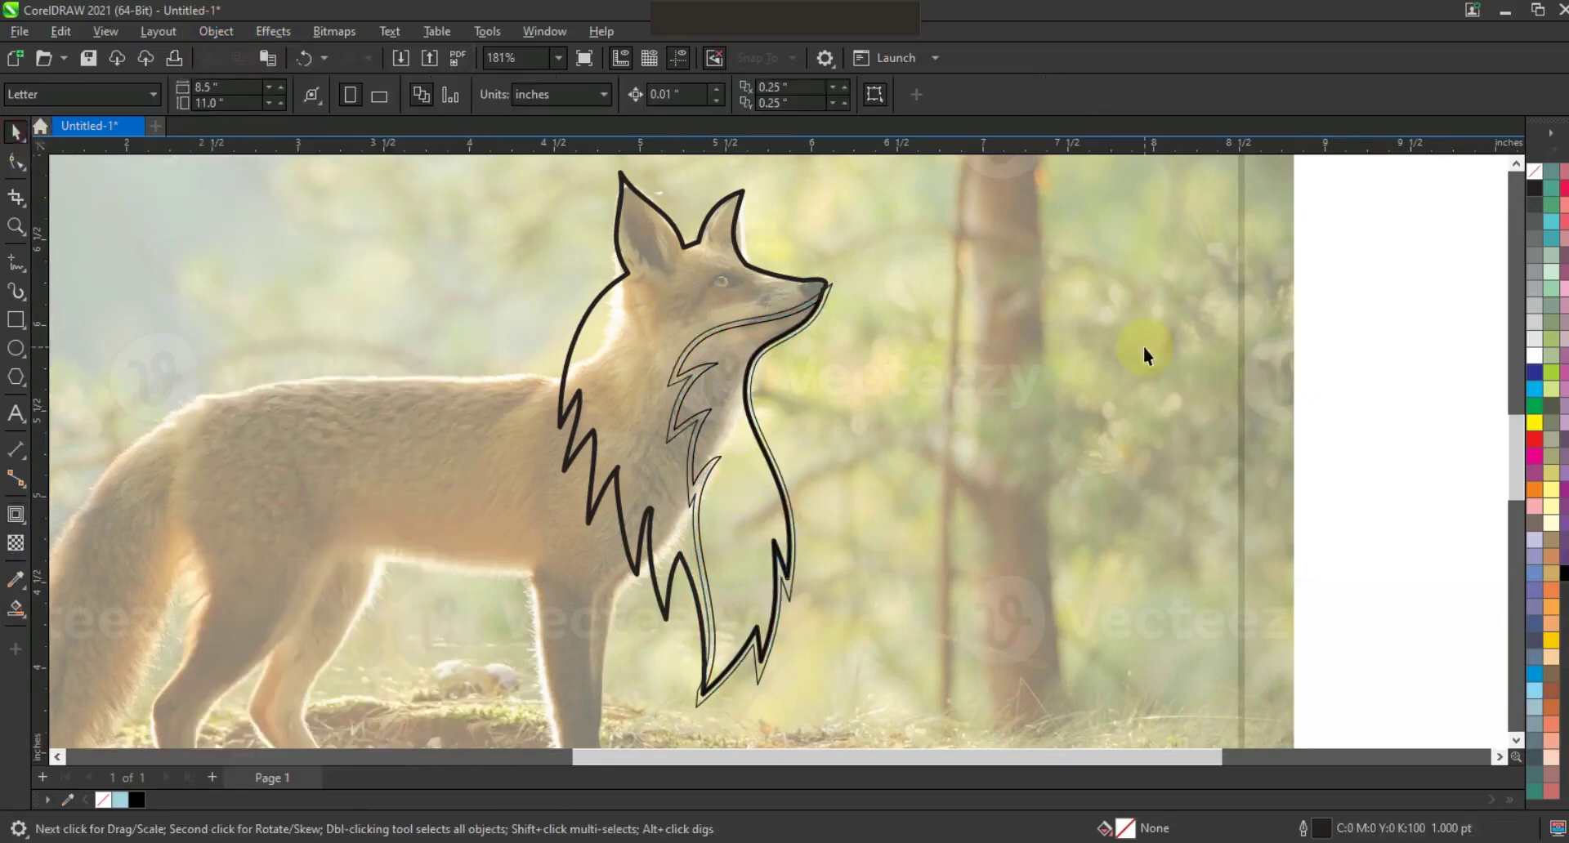
click(791, 595)
click(1332, 483)
Fill the inner throat-and-chest shape white and save the drawing as fox.cdr
click(704, 372)
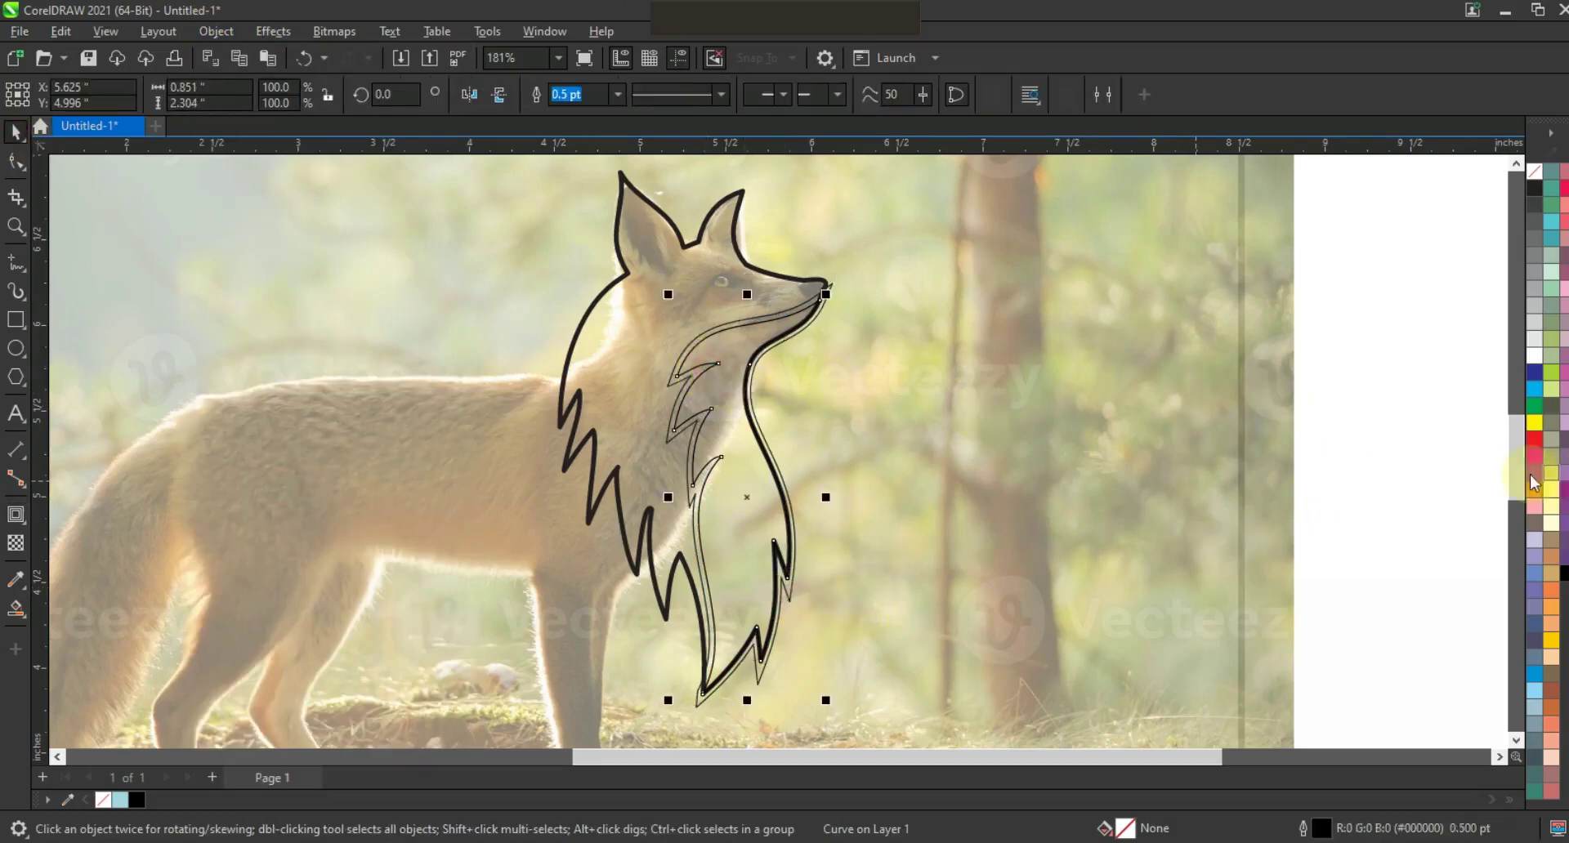
click(1535, 355)
key(Return)
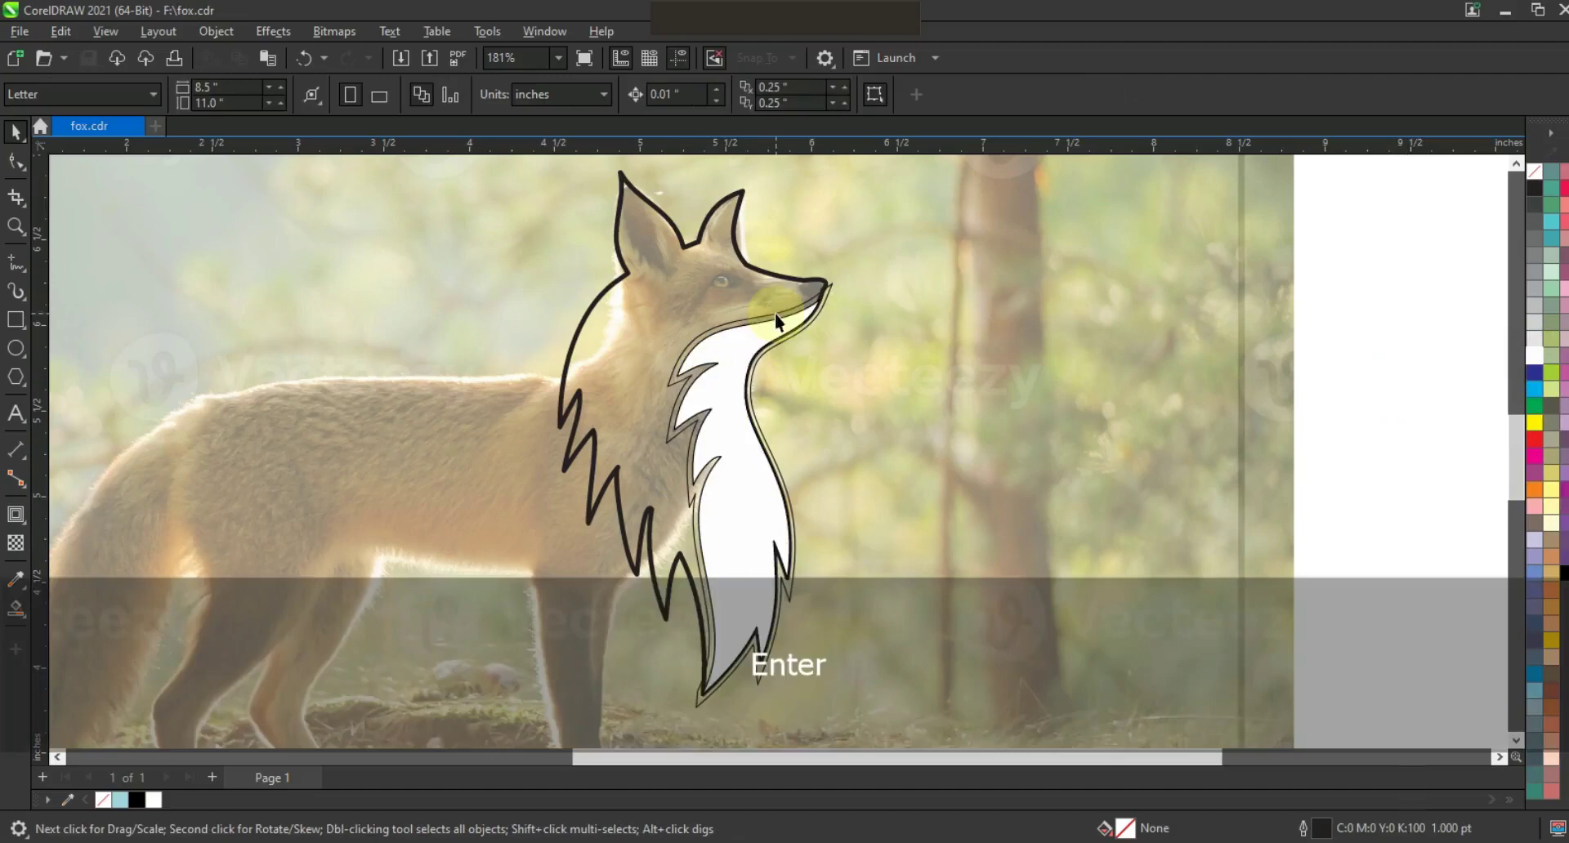
Fill the separated contour shape around the white throat black
click(781, 325)
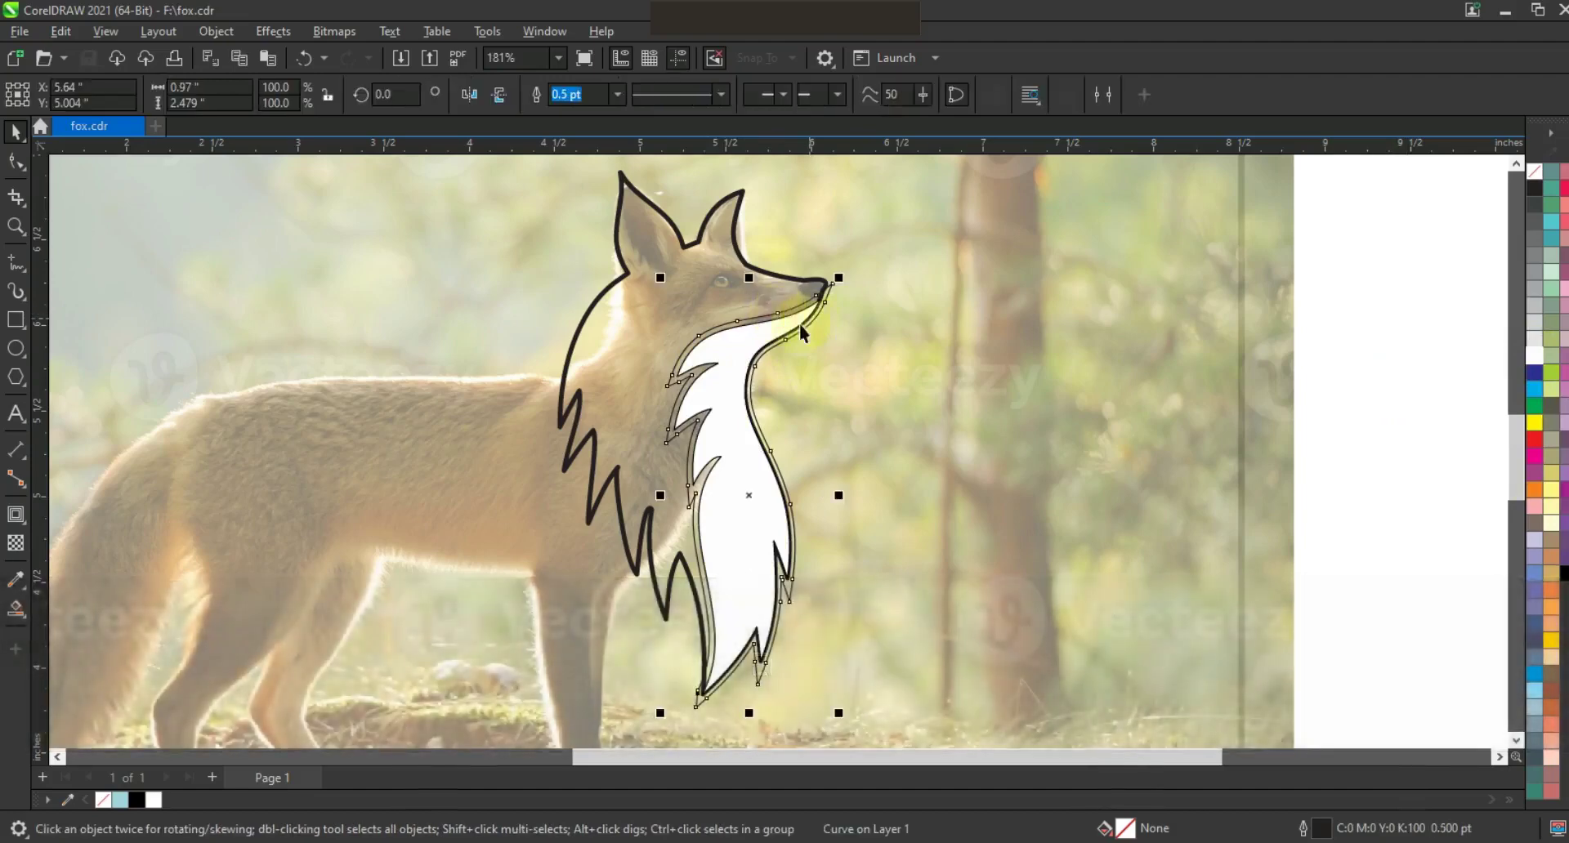
click(1563, 579)
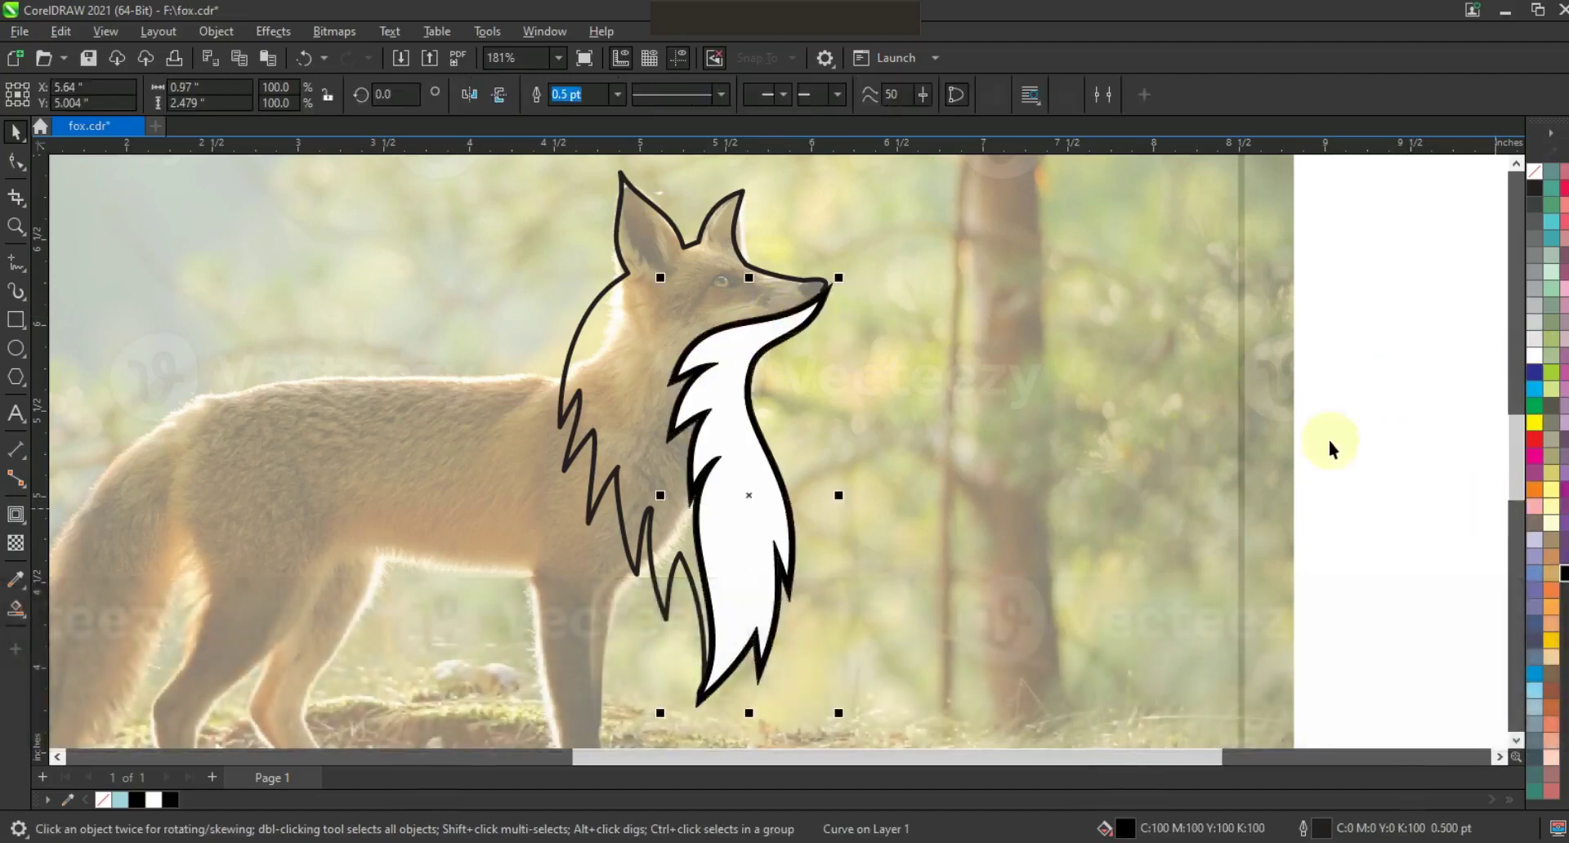
click(1350, 441)
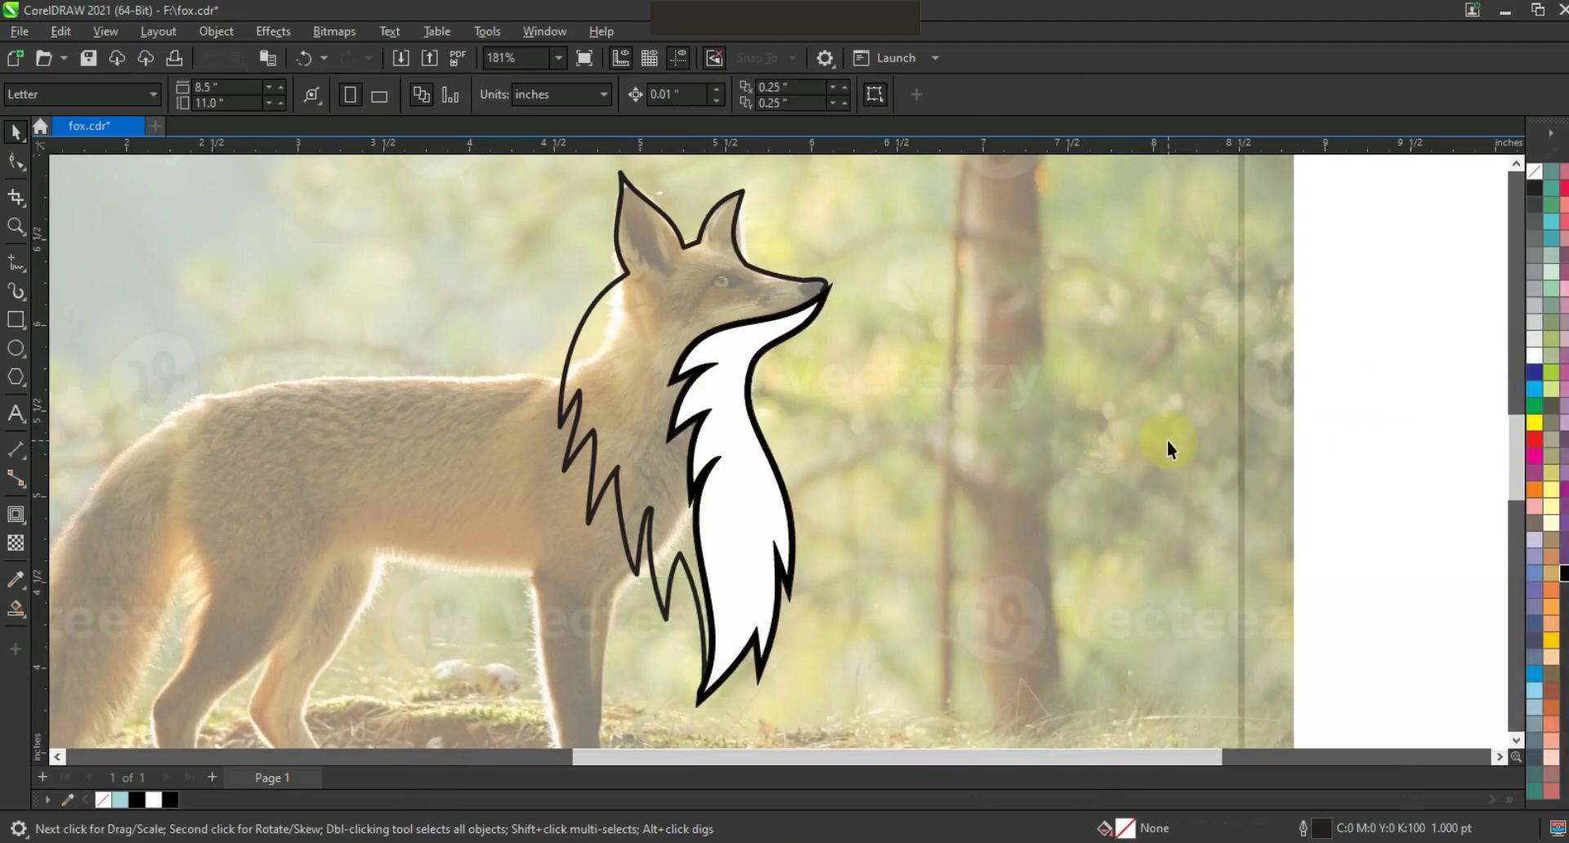
Draw an open 1.0 pt Freehand zigzag line from the ear's rear base down the neck, about 0.3 inch wide and 0.96 inch tall
click(16, 226)
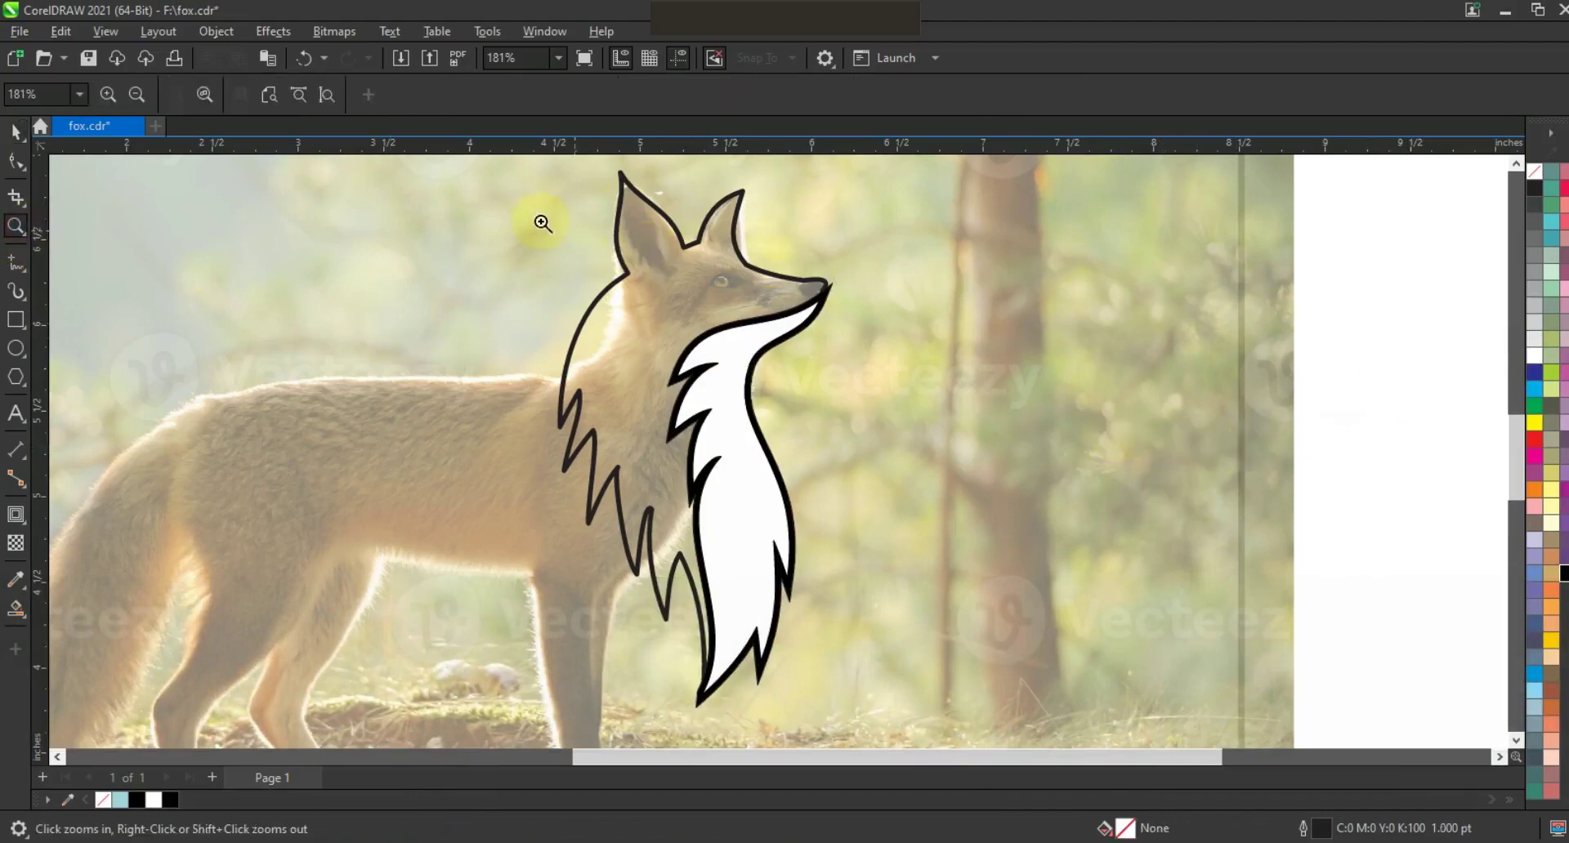
drag(862, 446, 1041, 543)
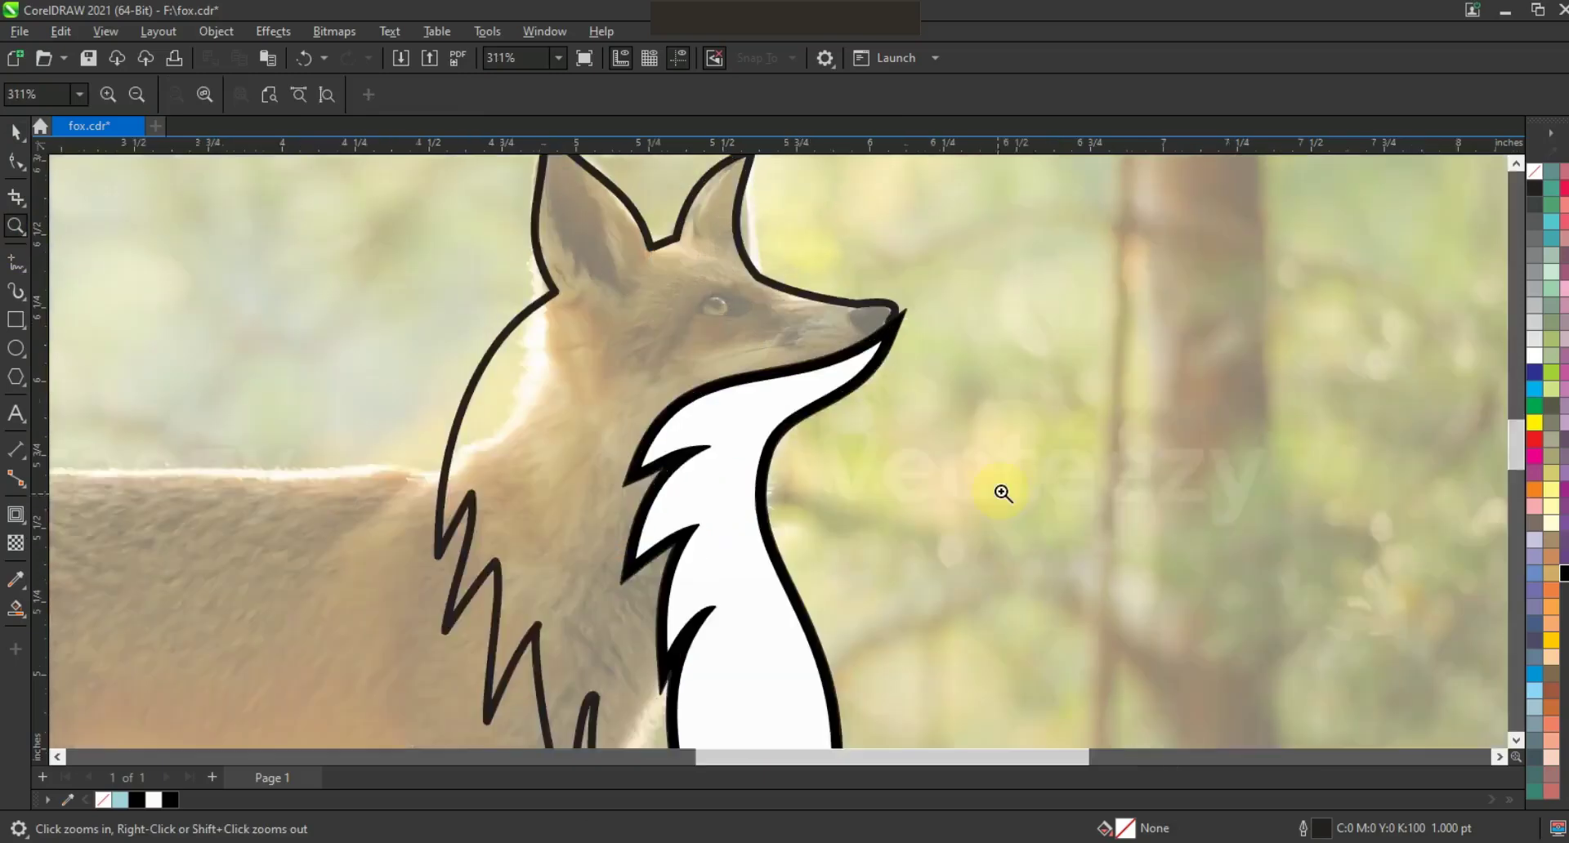
right_click(799, 416)
mouse_move(503, 252)
mouse_down()
mouse_move(767, 493)
mouse_move(1036, 655)
mouse_up()
key(F5)
click(554, 303)
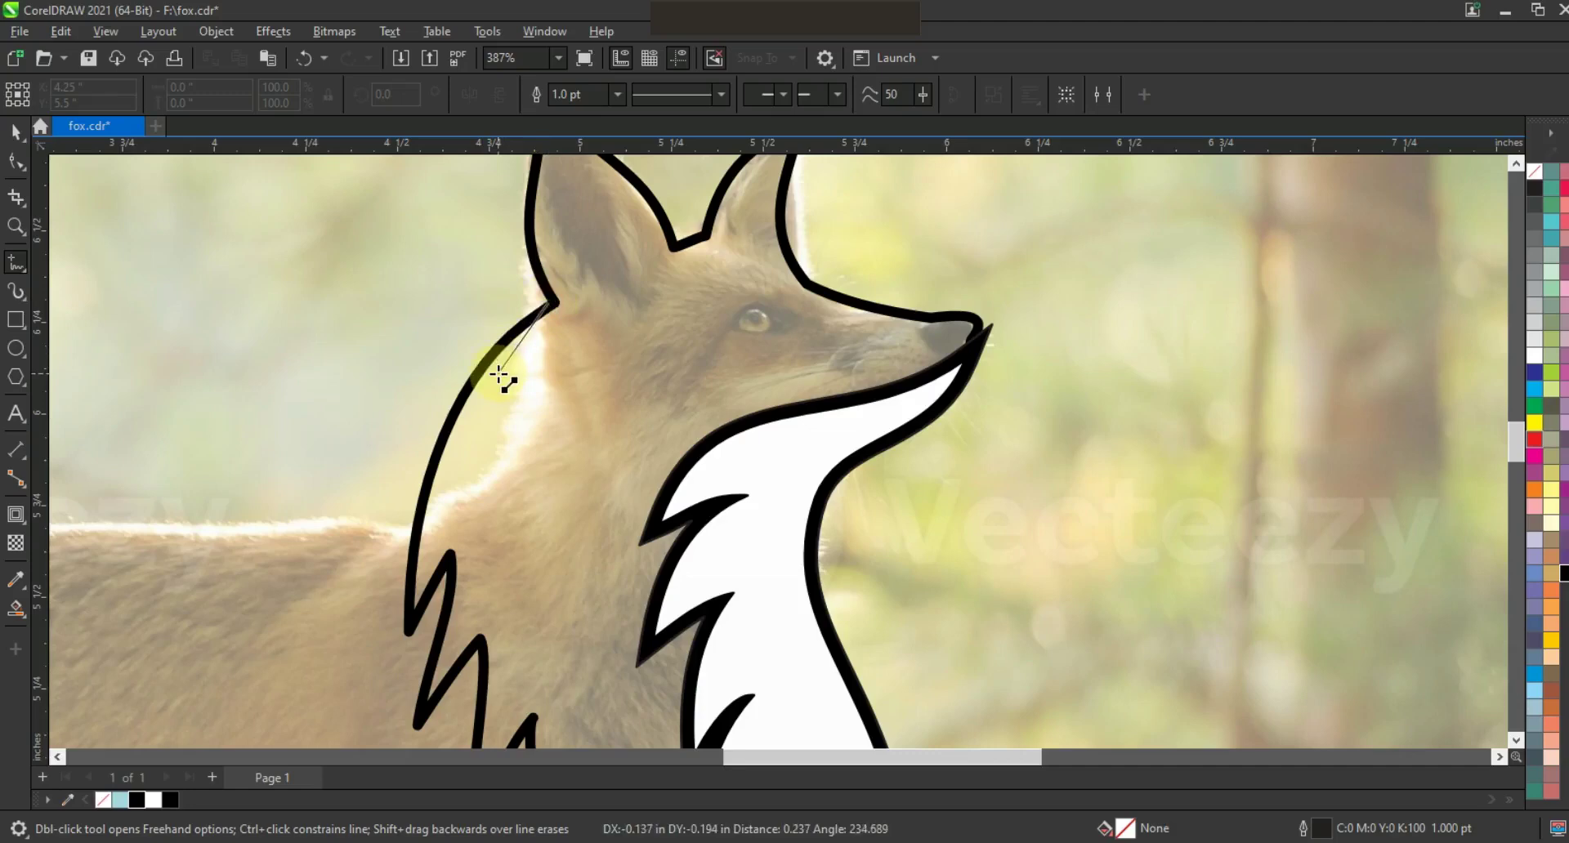
click(499, 375)
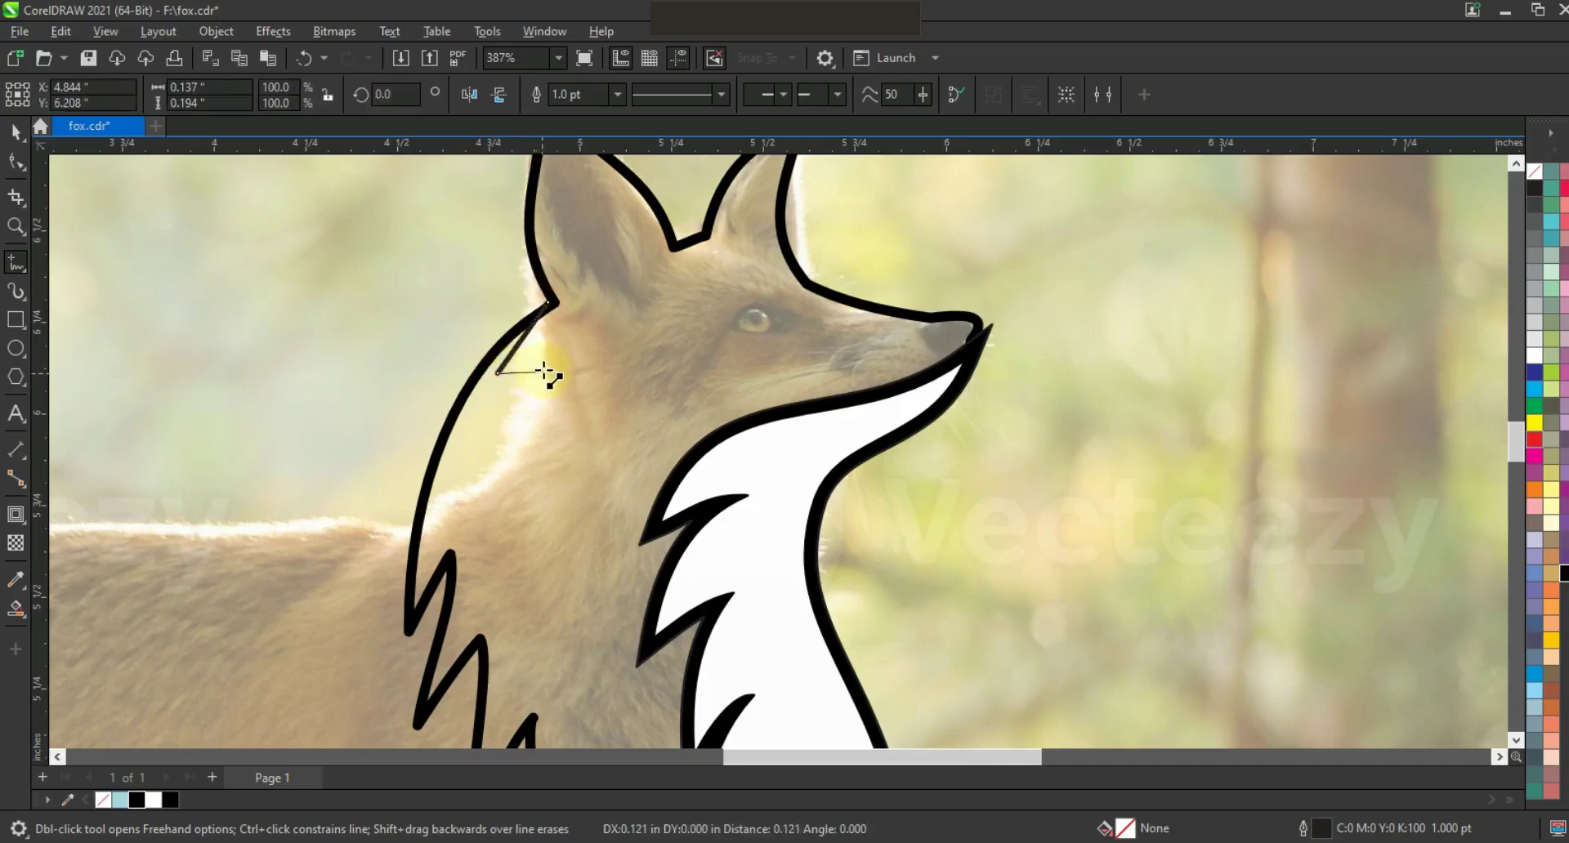
click(546, 357)
click(500, 391)
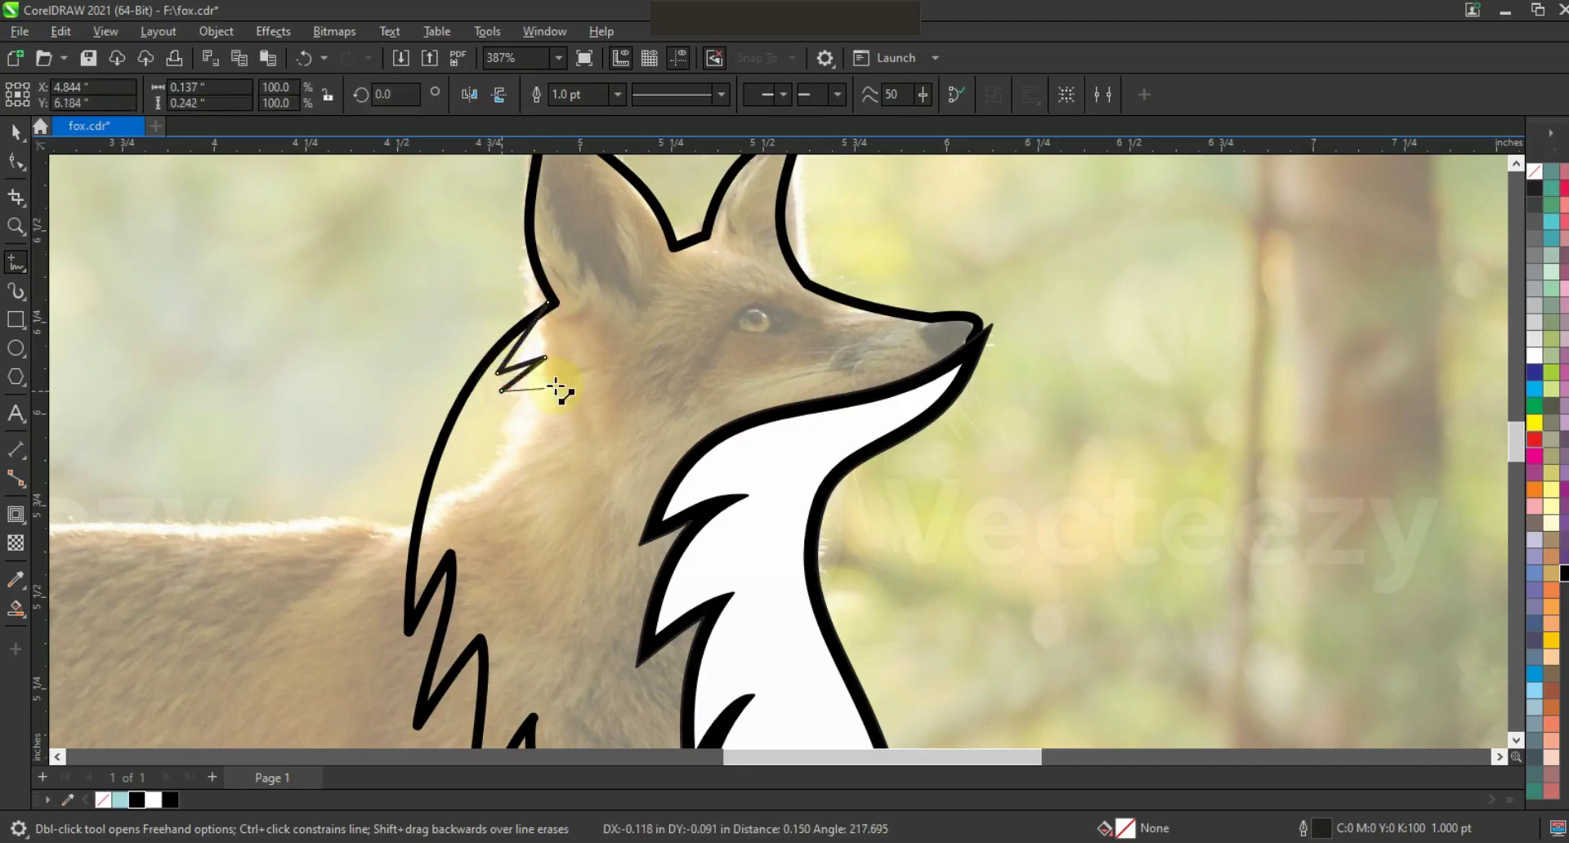
click(506, 424)
click(556, 412)
click(507, 472)
click(546, 464)
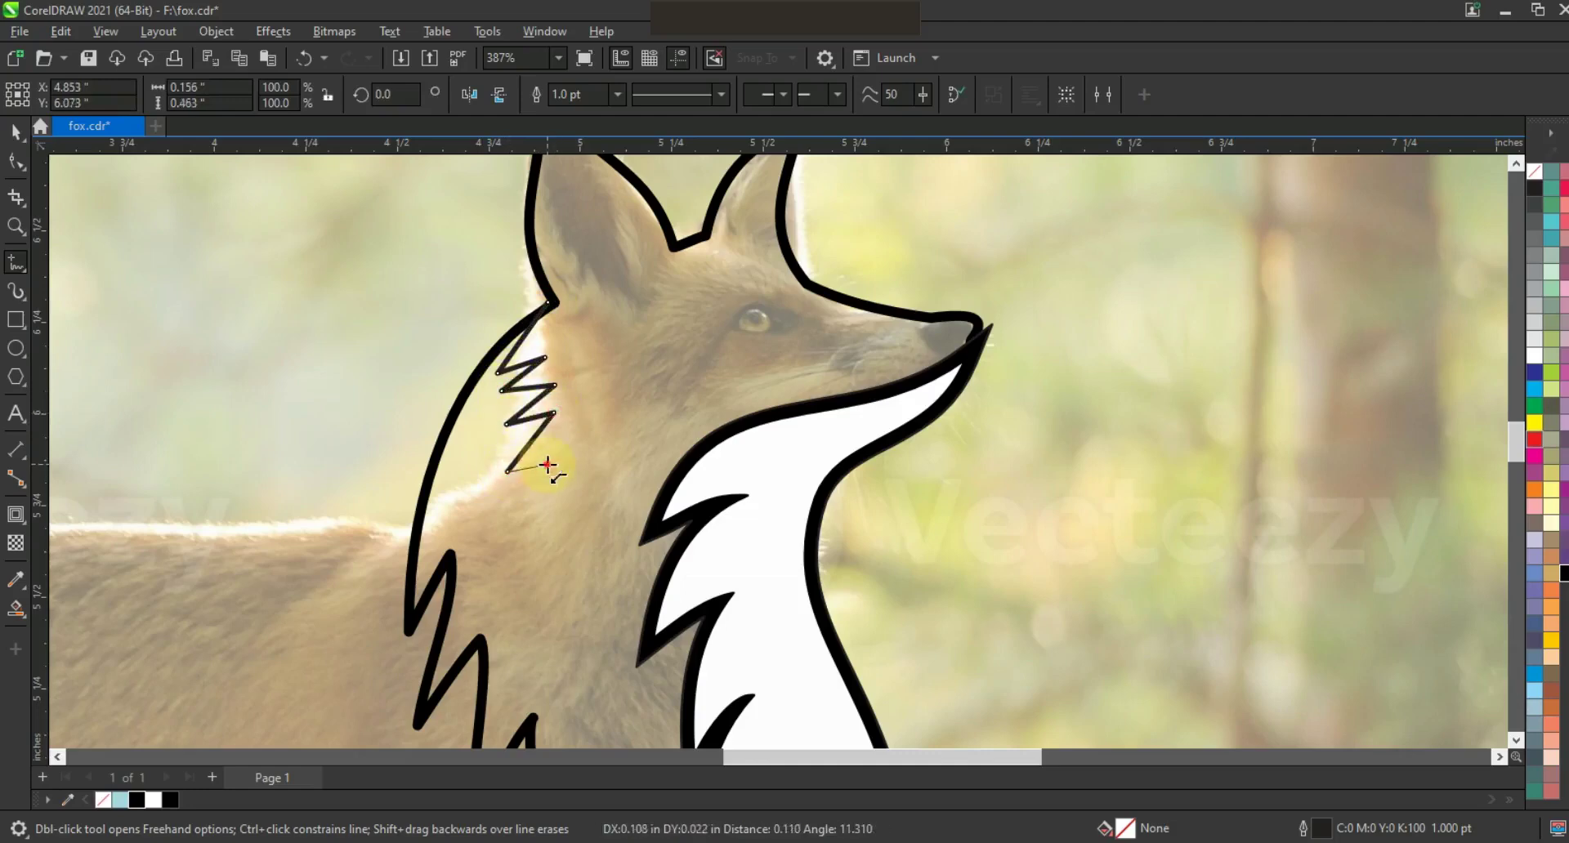
click(500, 525)
click(608, 500)
click(529, 578)
click(566, 566)
click(532, 618)
click(585, 599)
click(545, 654)
Extend the neck zigzag line from its lower end with larger jags through the chest, down to just beside the outline's bottom point
key(F3)
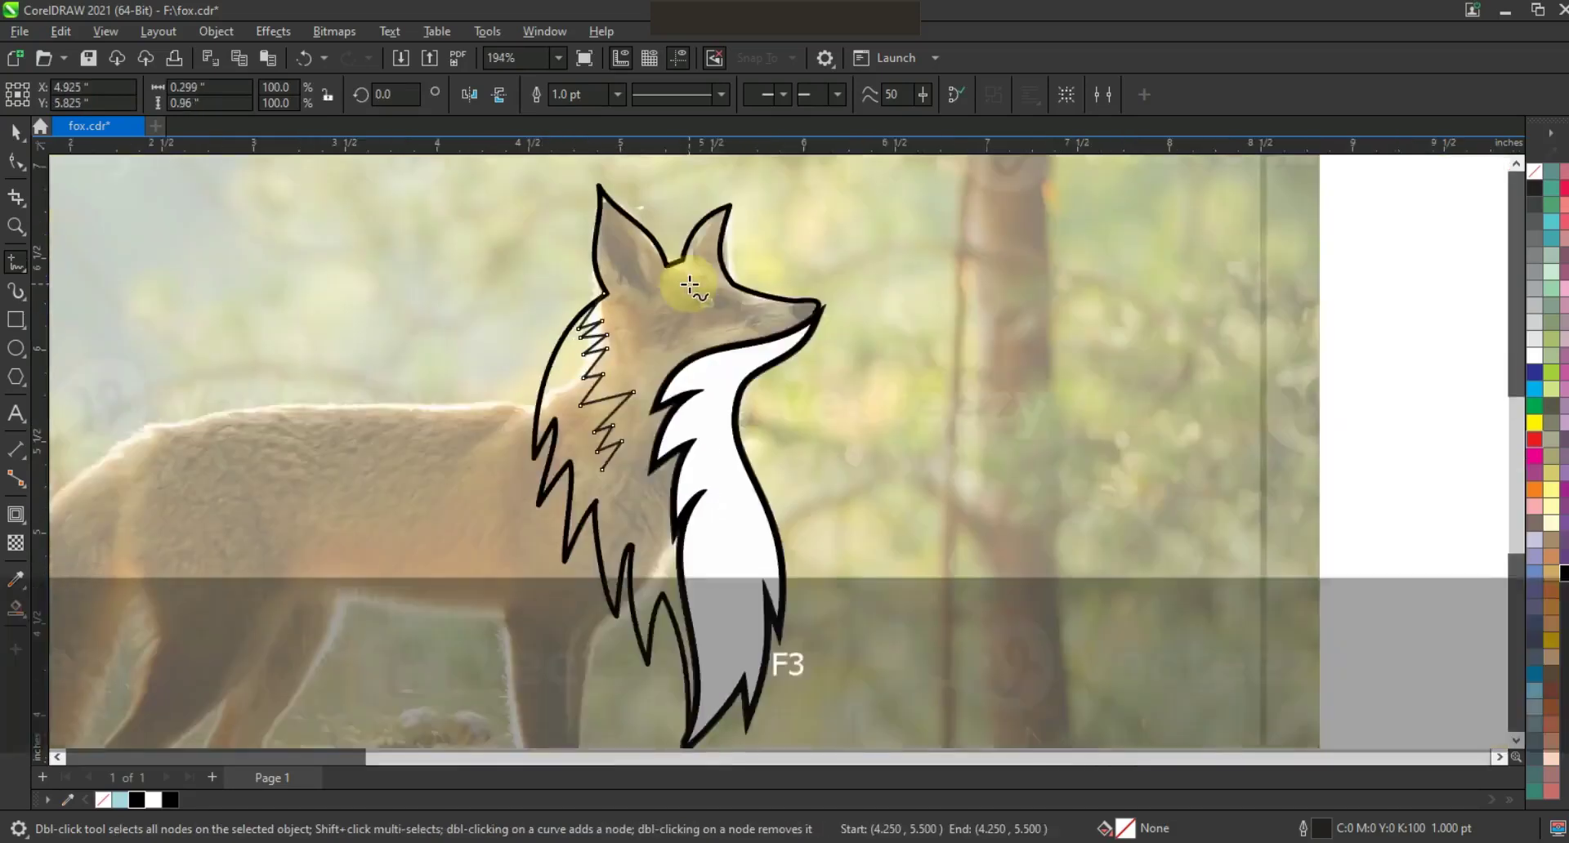
key(F3)
click(15, 227)
drag(542, 249, 864, 550)
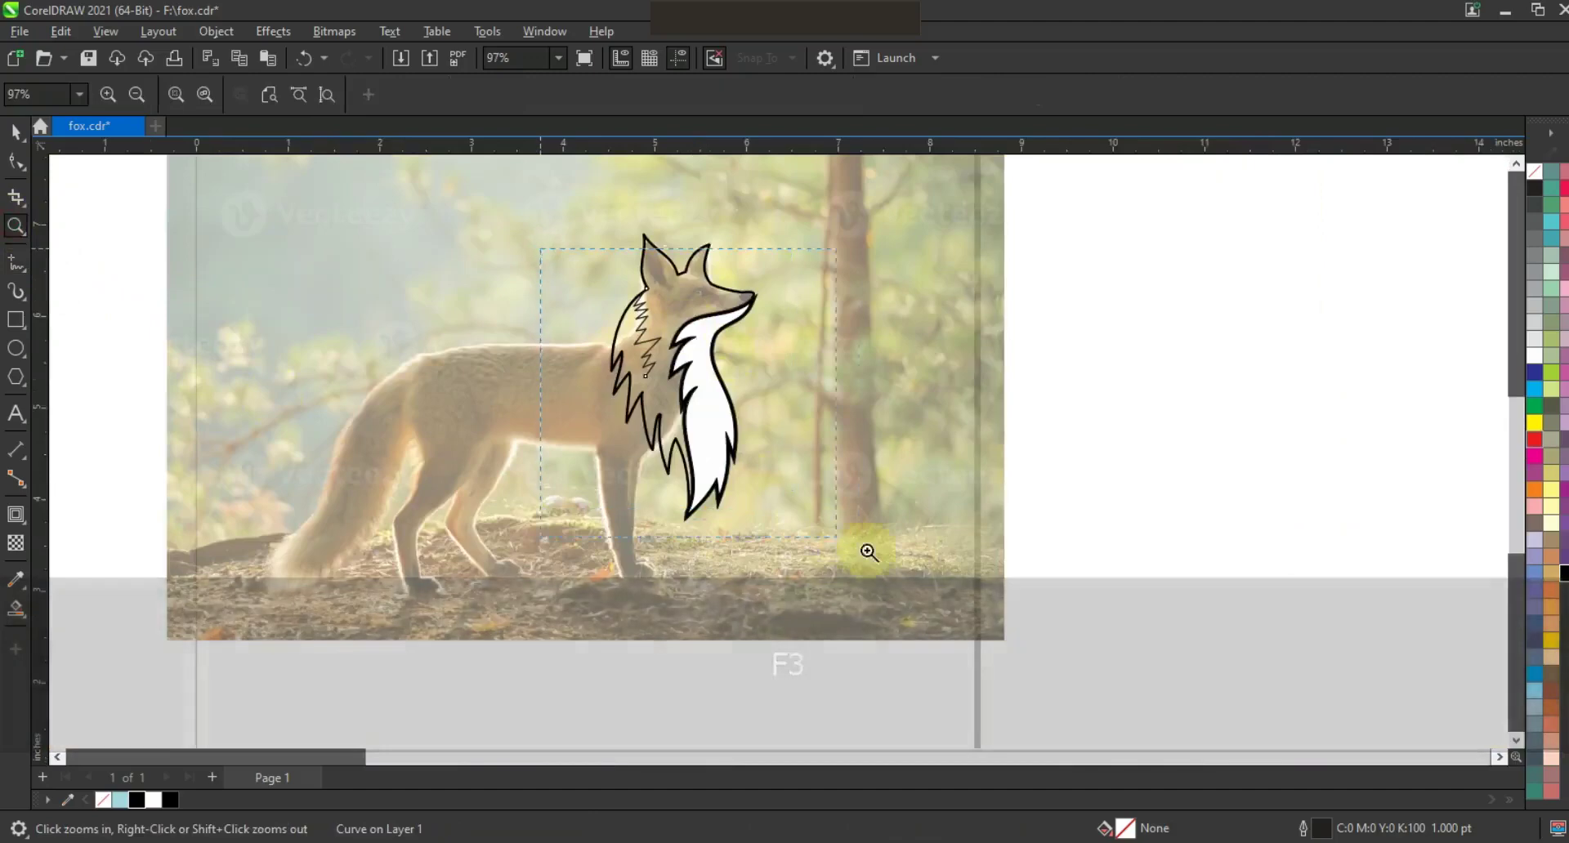
click(16, 262)
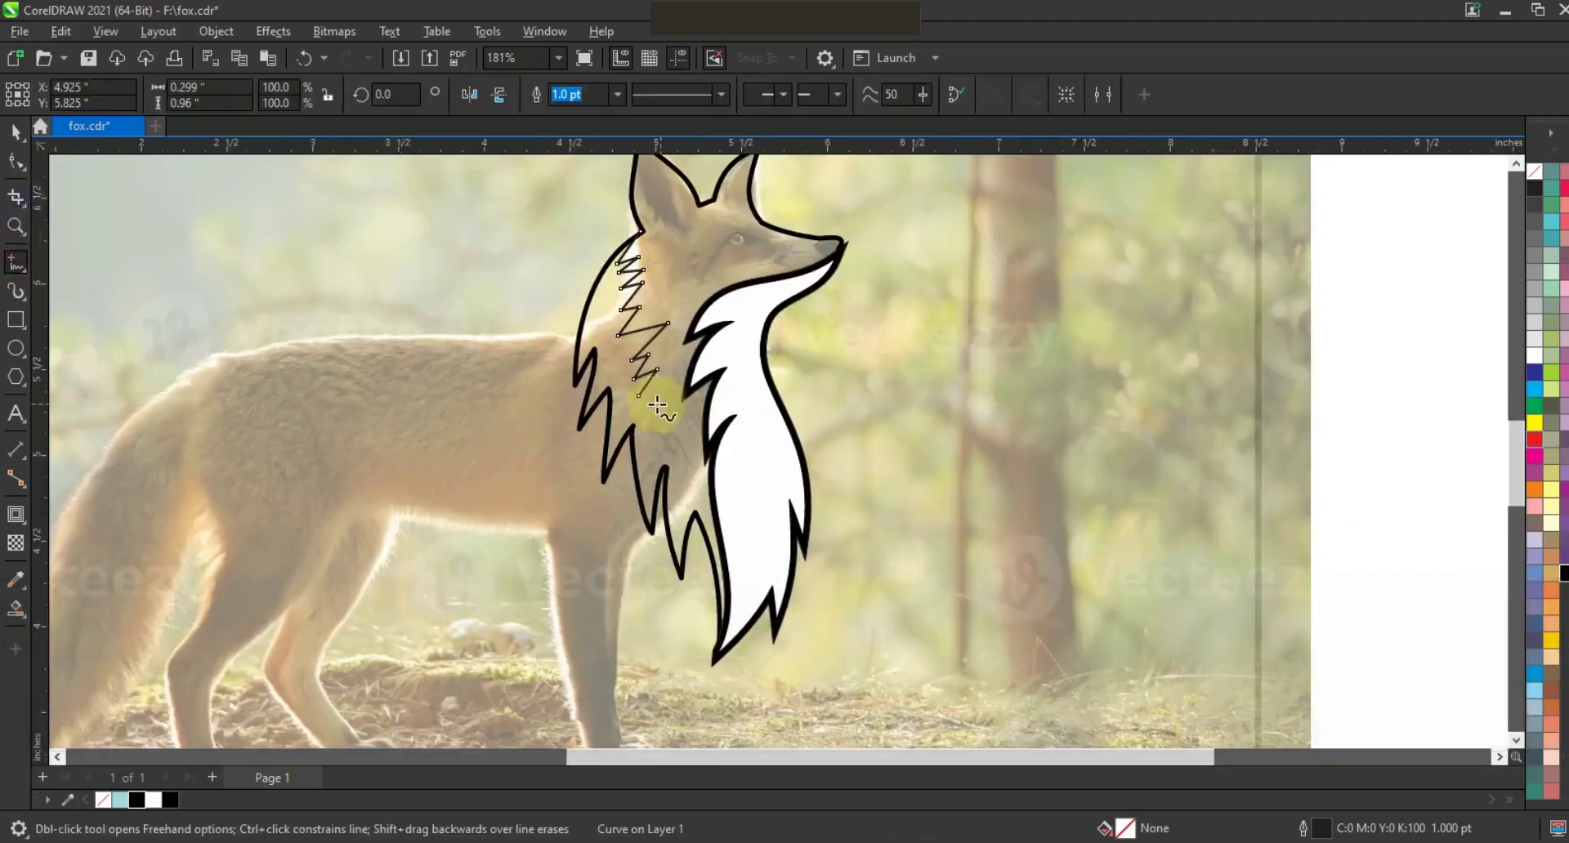
key(space)
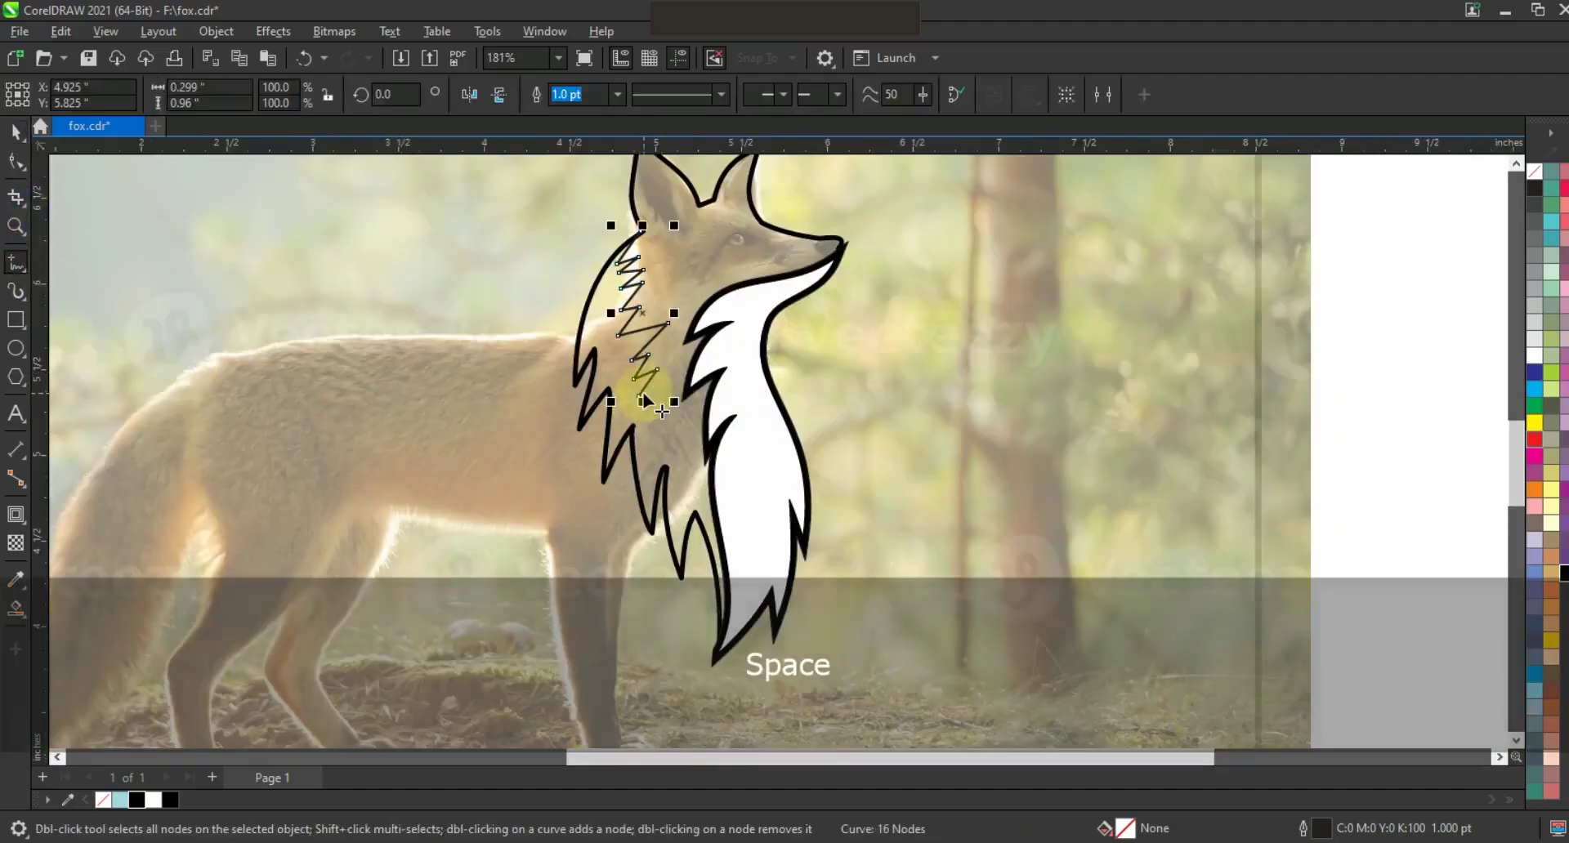
click(642, 399)
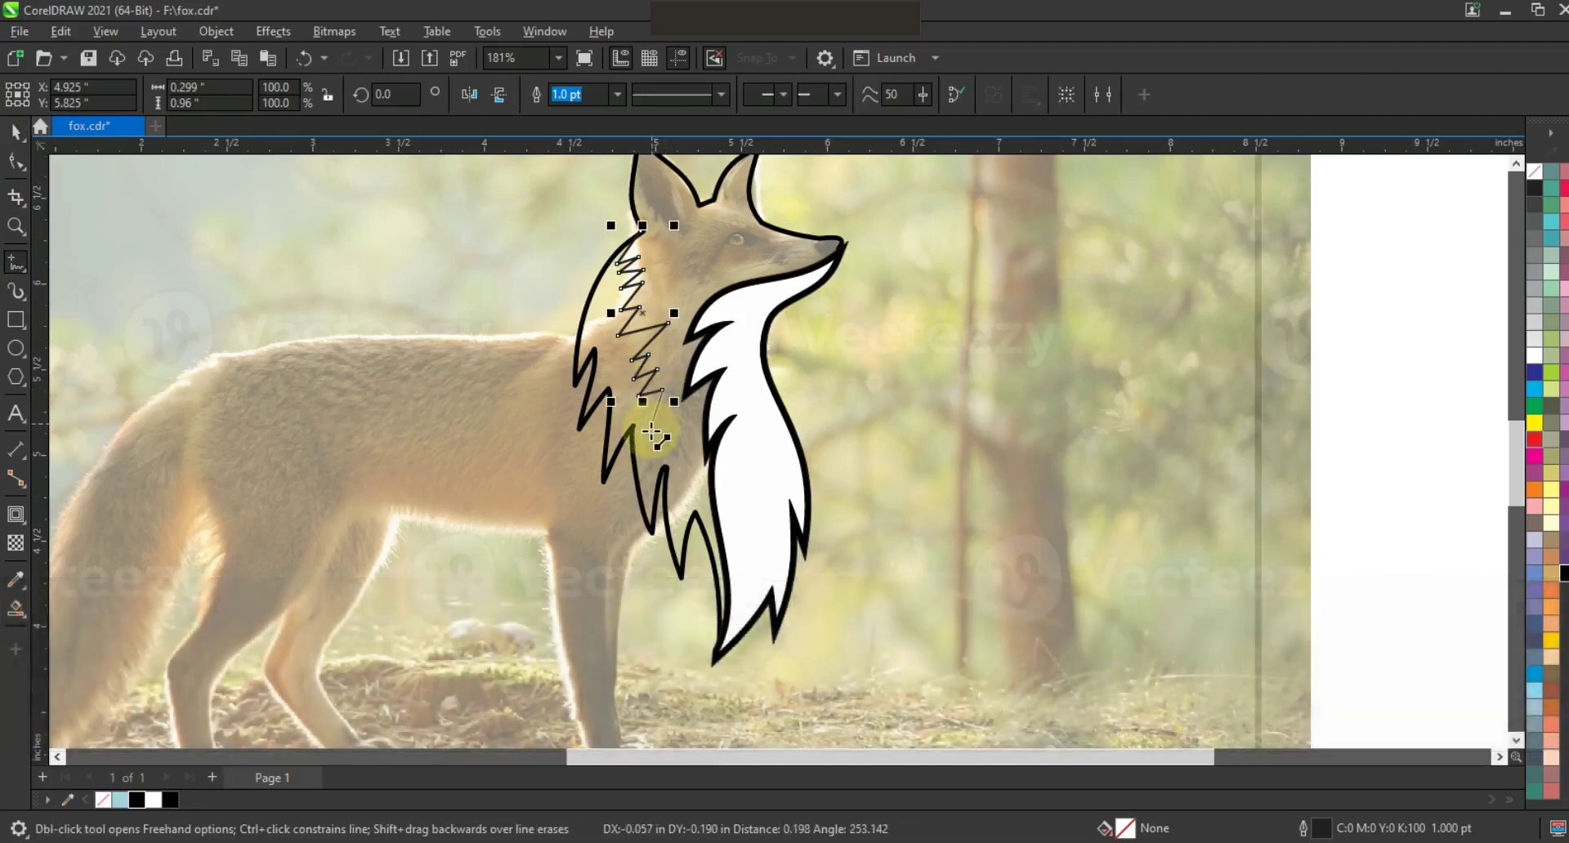
click(648, 452)
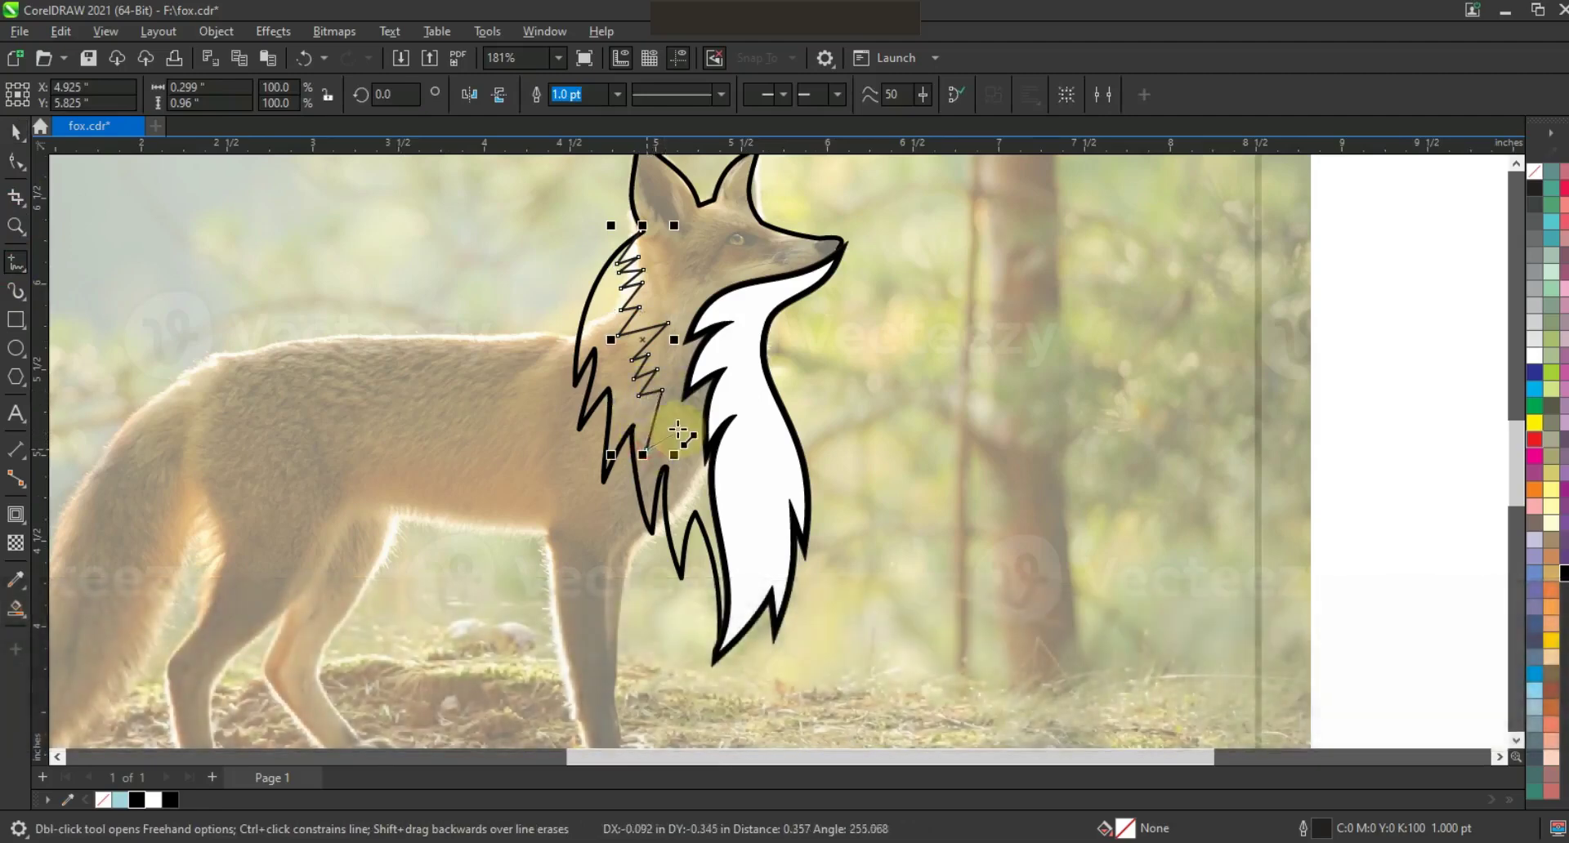
click(677, 419)
click(672, 498)
click(697, 462)
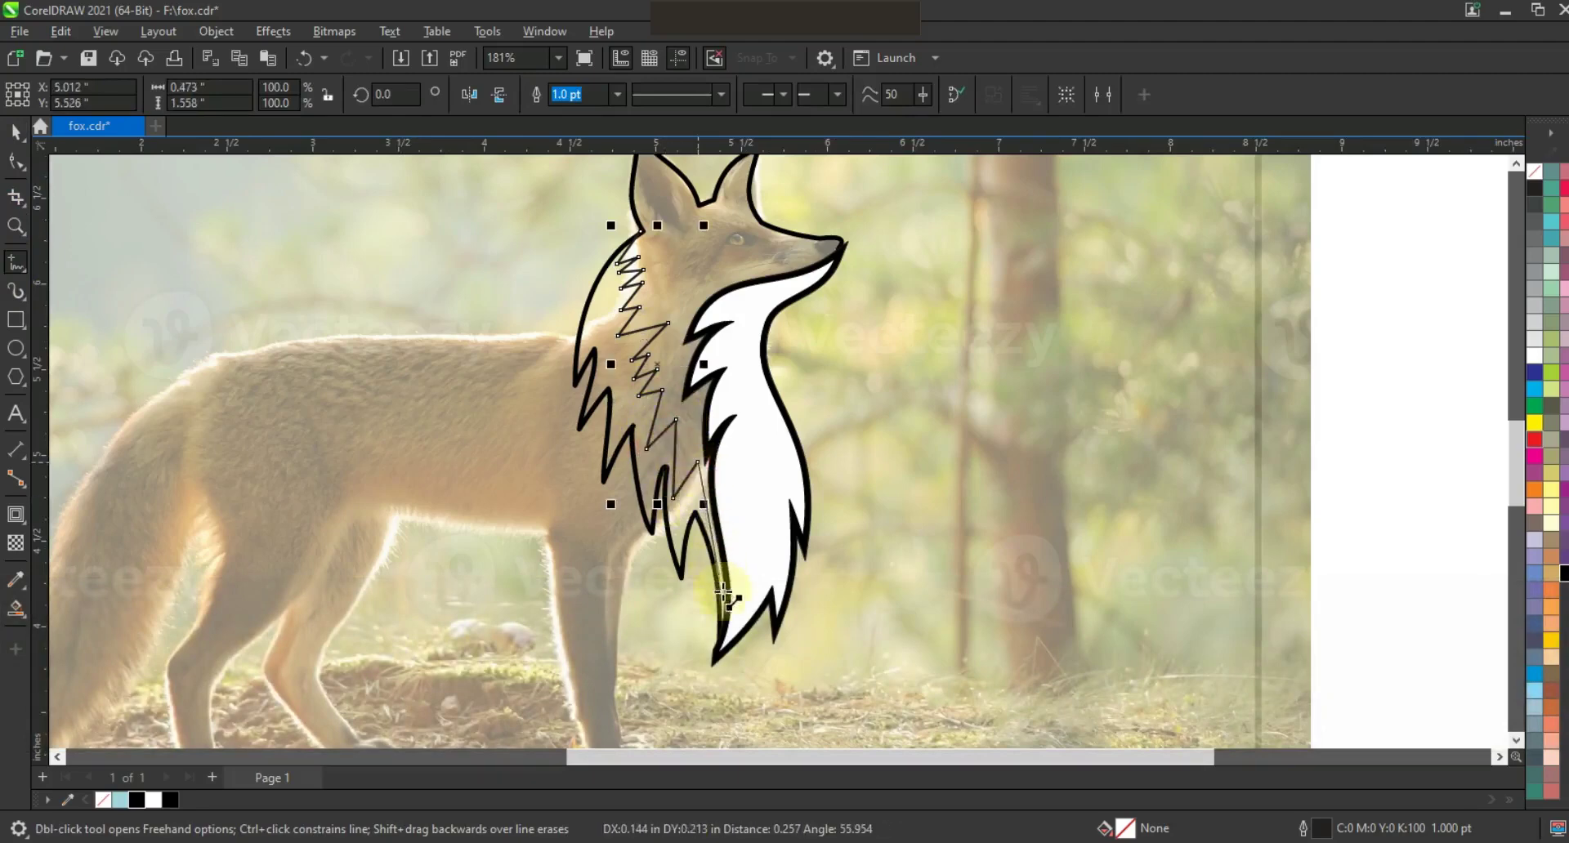
click(694, 658)
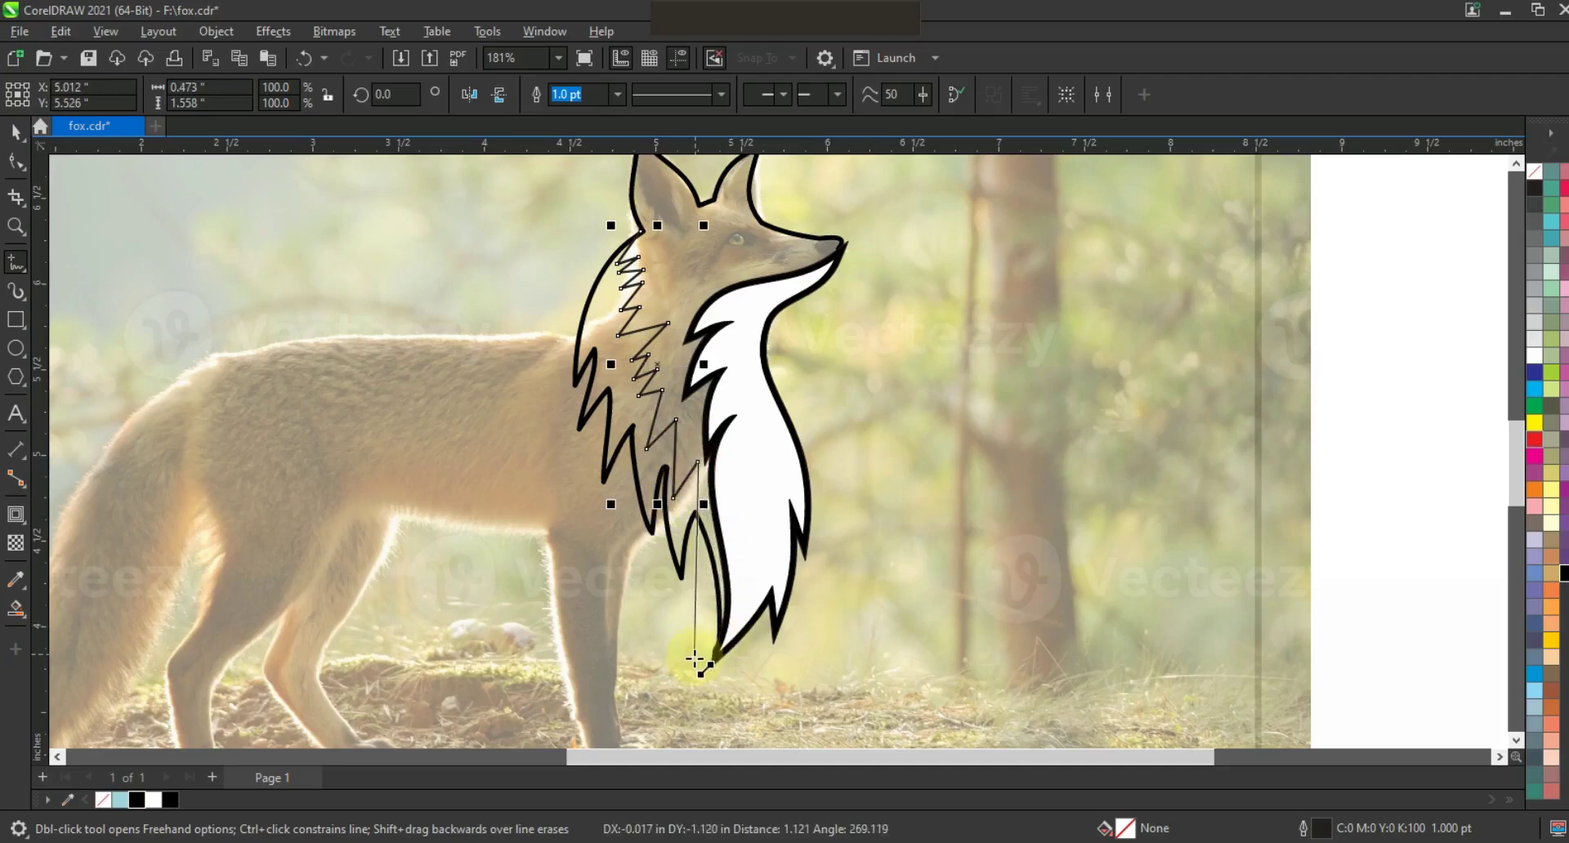
Move the neck zigzag line's top node slightly onto the outline at the ear base with the Shape tool
click(16, 161)
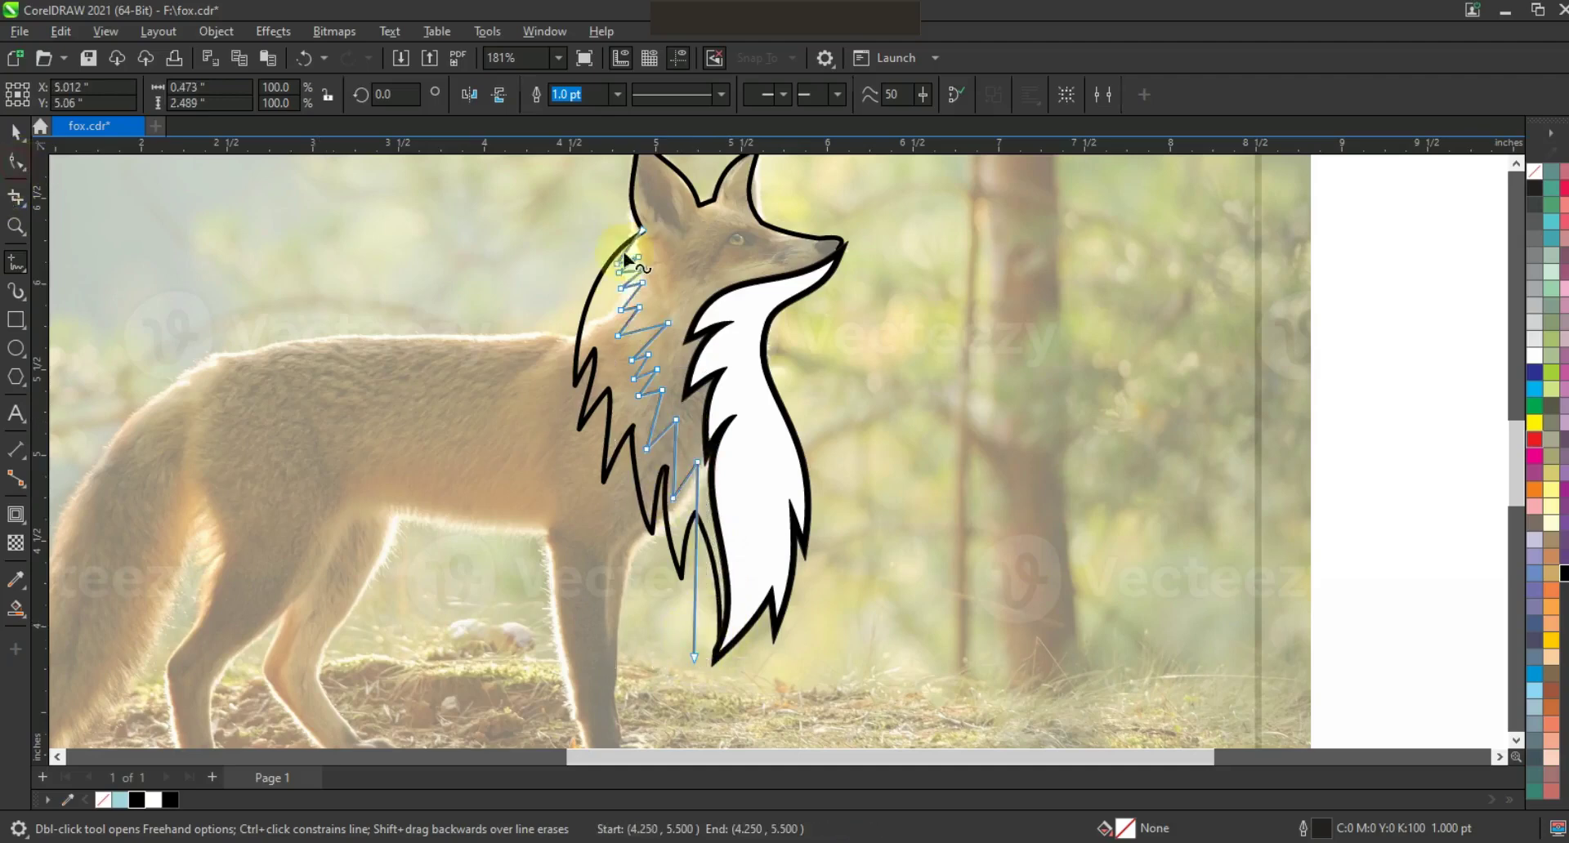
drag(635, 233, 634, 233)
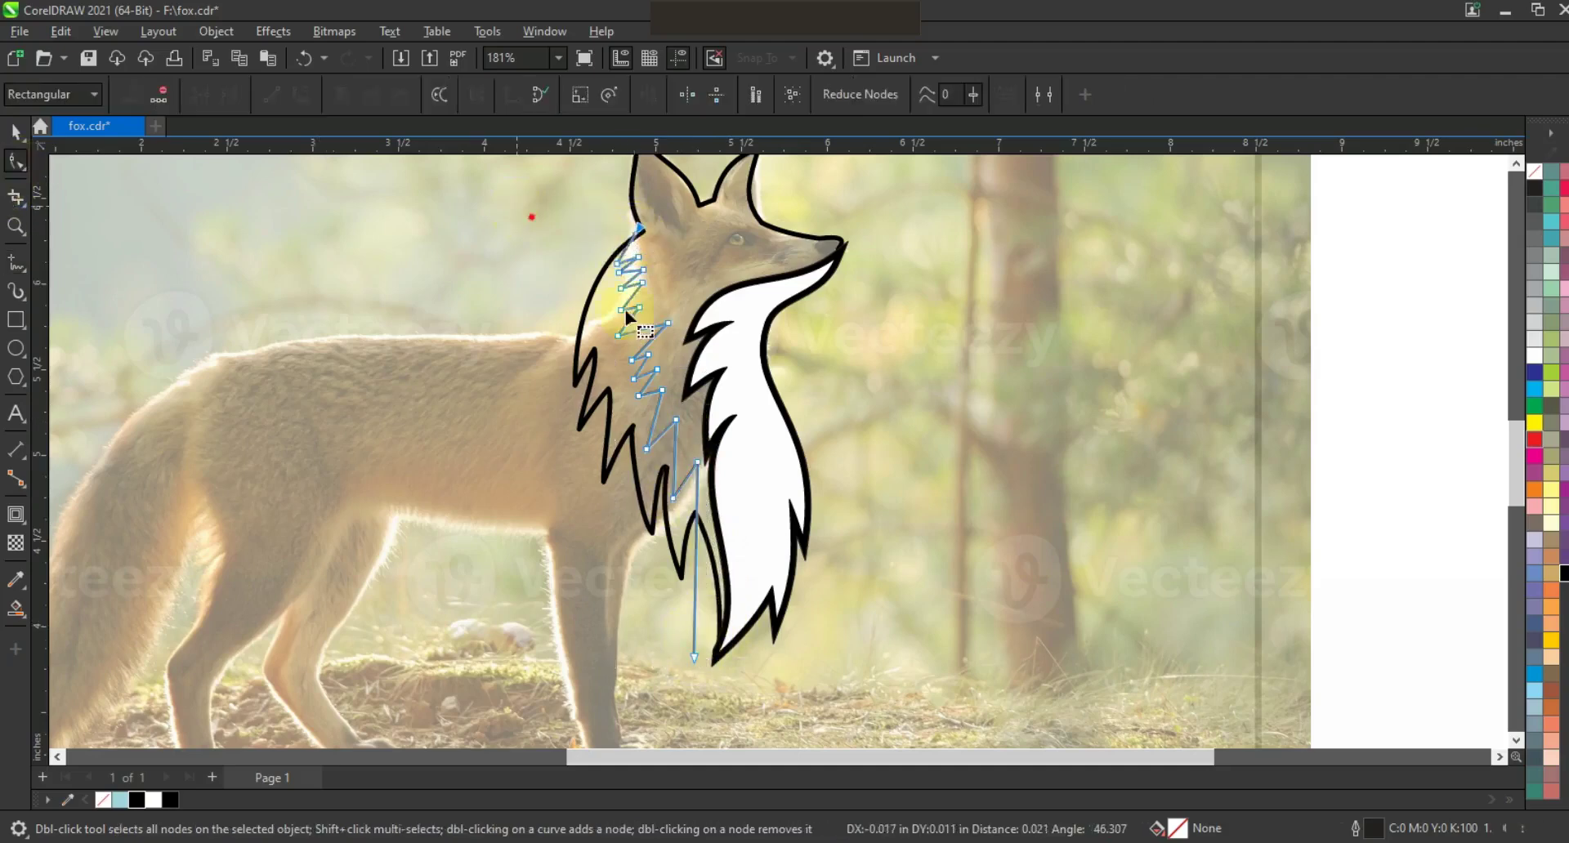
Bend the upper segments of the neck zigzag line into curved fur tufts below the ear base
drag(918, 672, 919, 671)
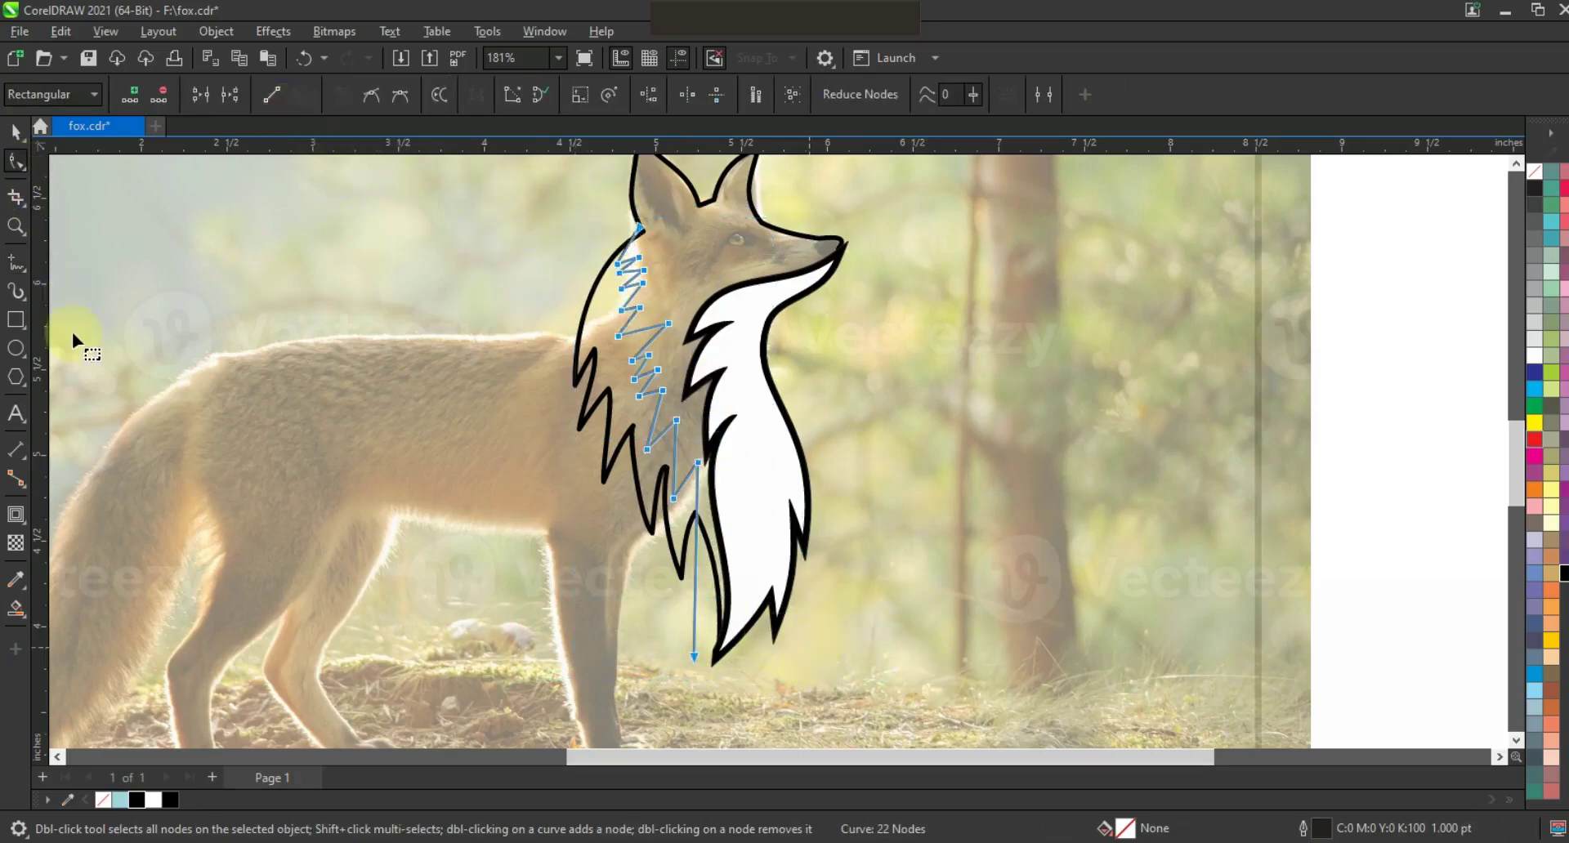
click(20, 226)
drag(538, 232, 929, 688)
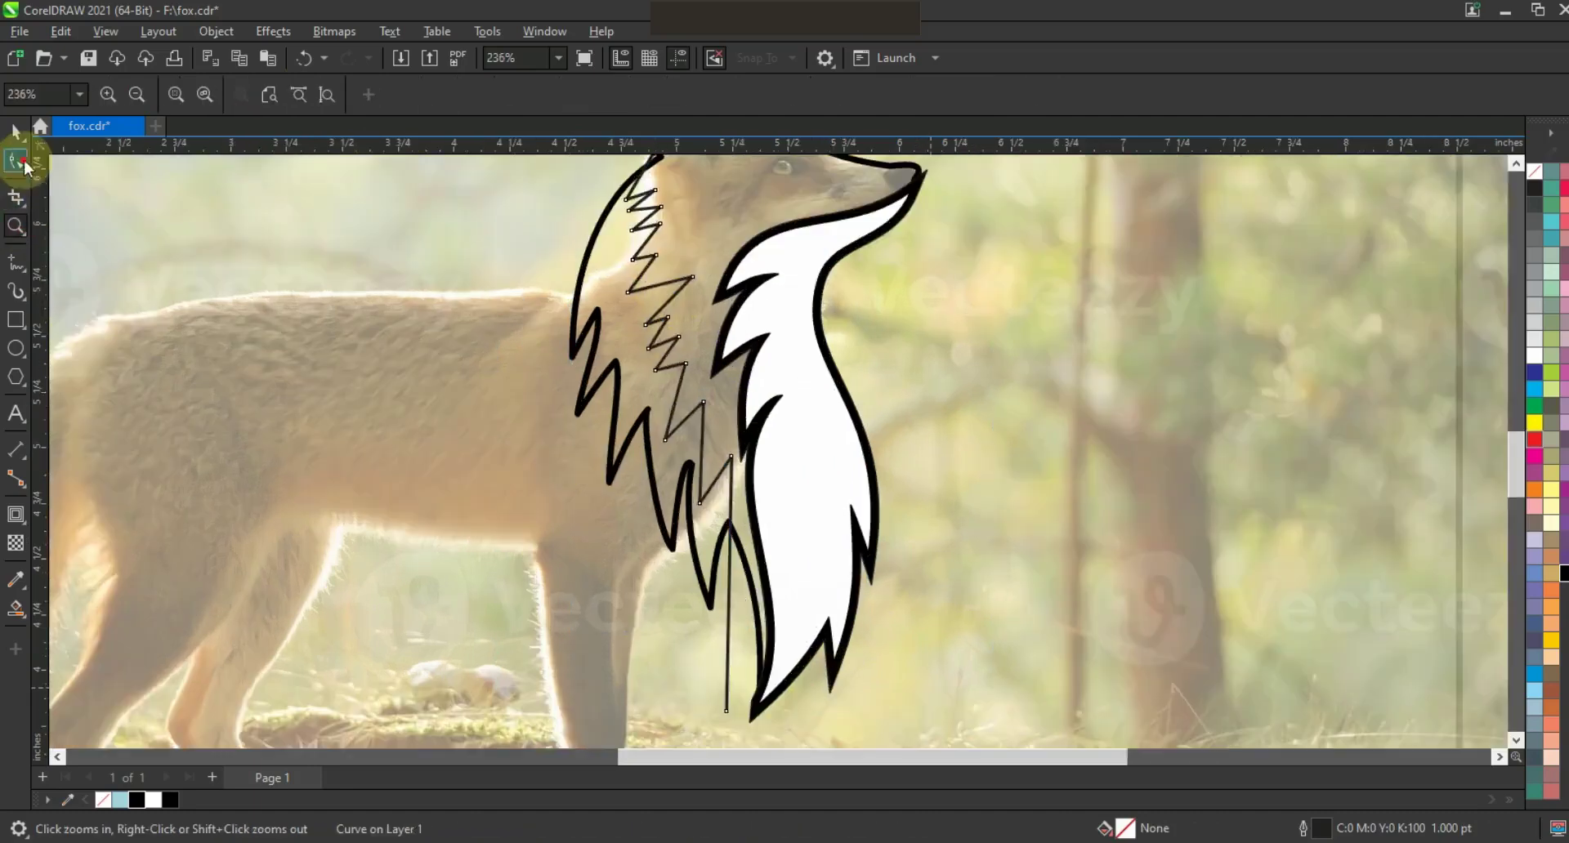
click(18, 161)
key(F3)
click(1004, 313)
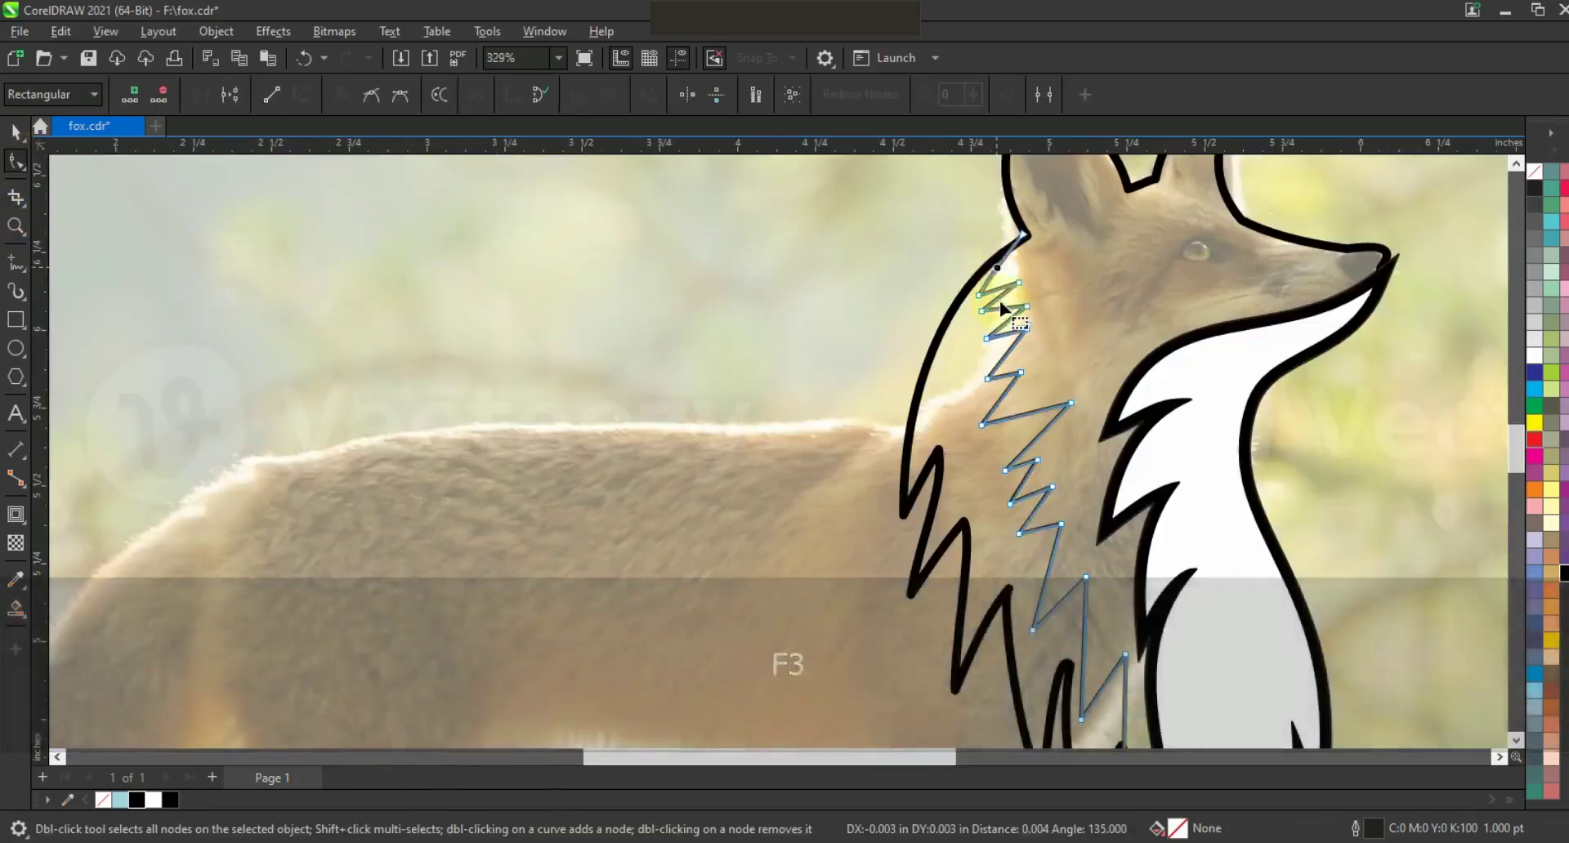
drag(999, 291, 1005, 343)
click(1003, 305)
drag(1011, 398, 1034, 424)
Bend the neck zigzag line's remaining segments, from mid-neck down to the chest, into curved fur tufts
drag(1024, 483, 1045, 552)
click(1034, 493)
click(1068, 594)
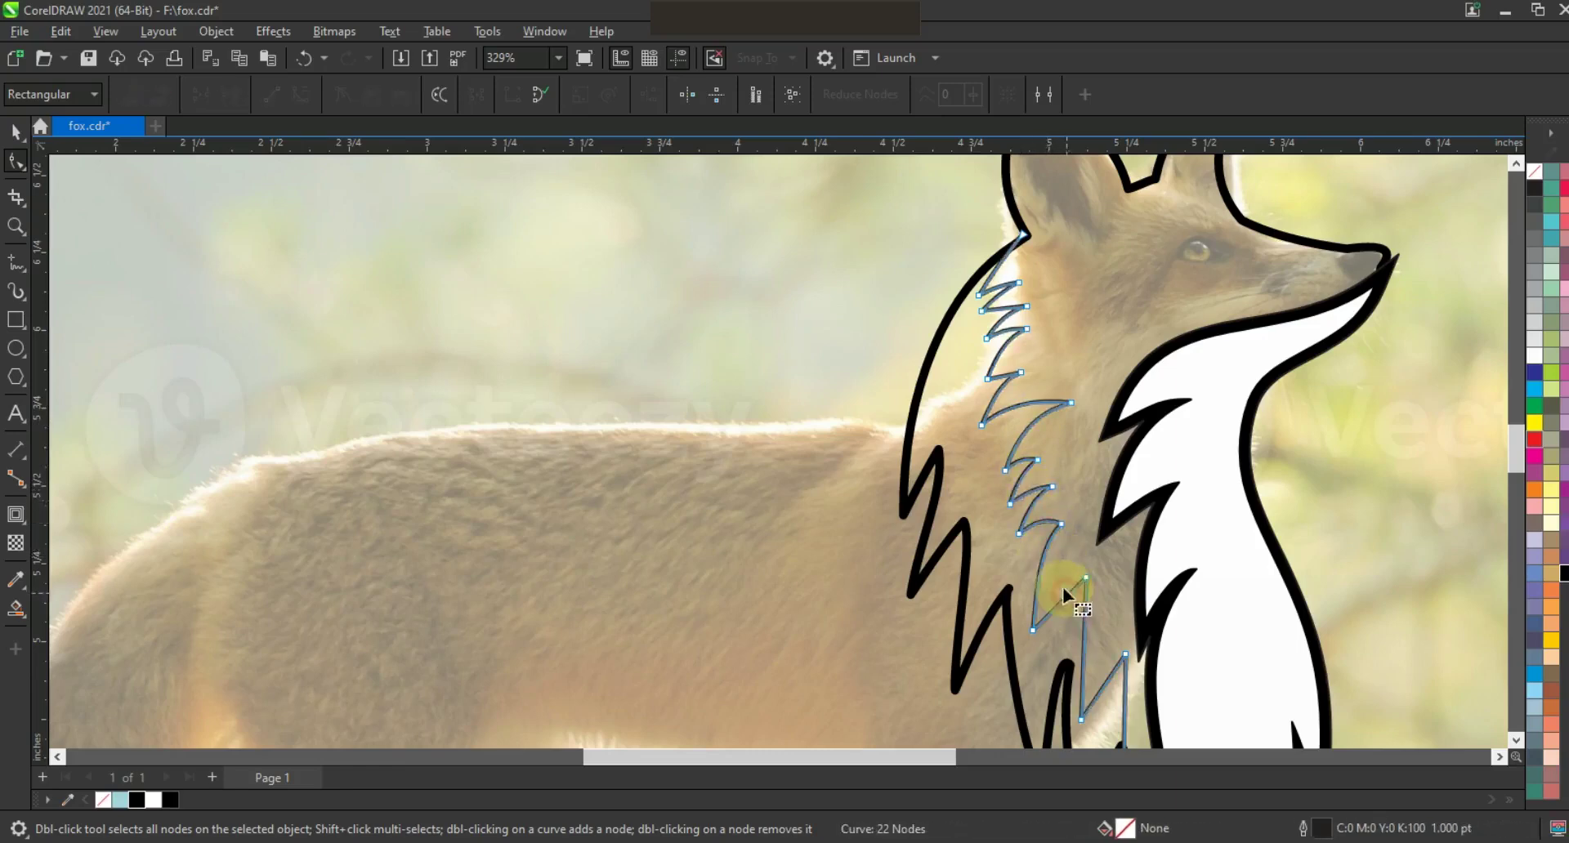
drag(1071, 601, 1065, 585)
drag(1083, 623, 1086, 648)
key(F3)
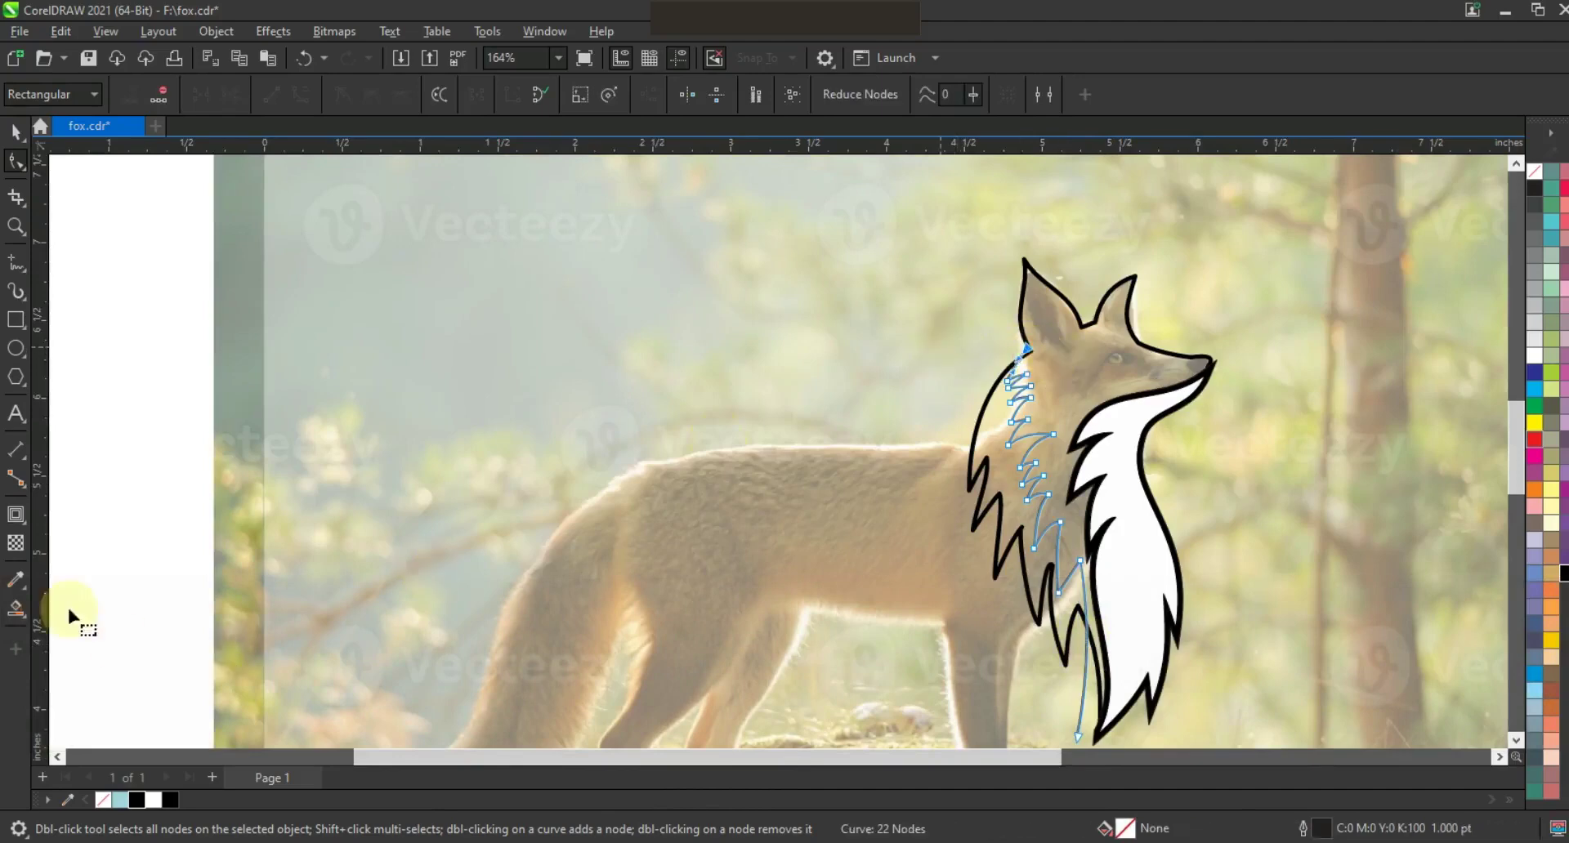
Smart Fill the head-and-front-neck region and the rear neck fur region in light blue with a 0.5 pt black outline
click(15, 609)
click(1125, 380)
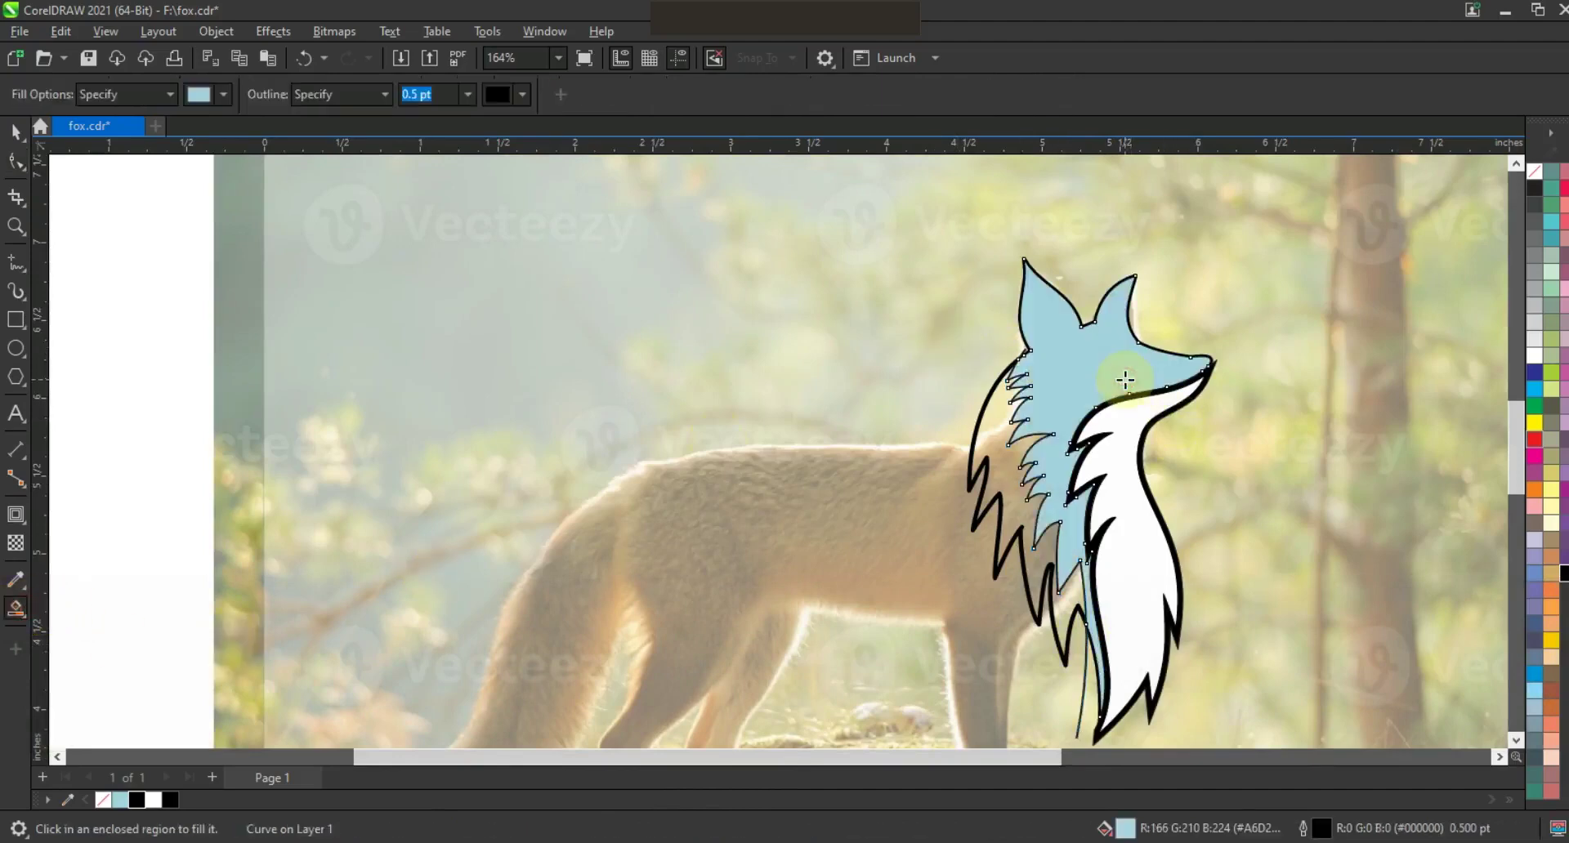
click(999, 463)
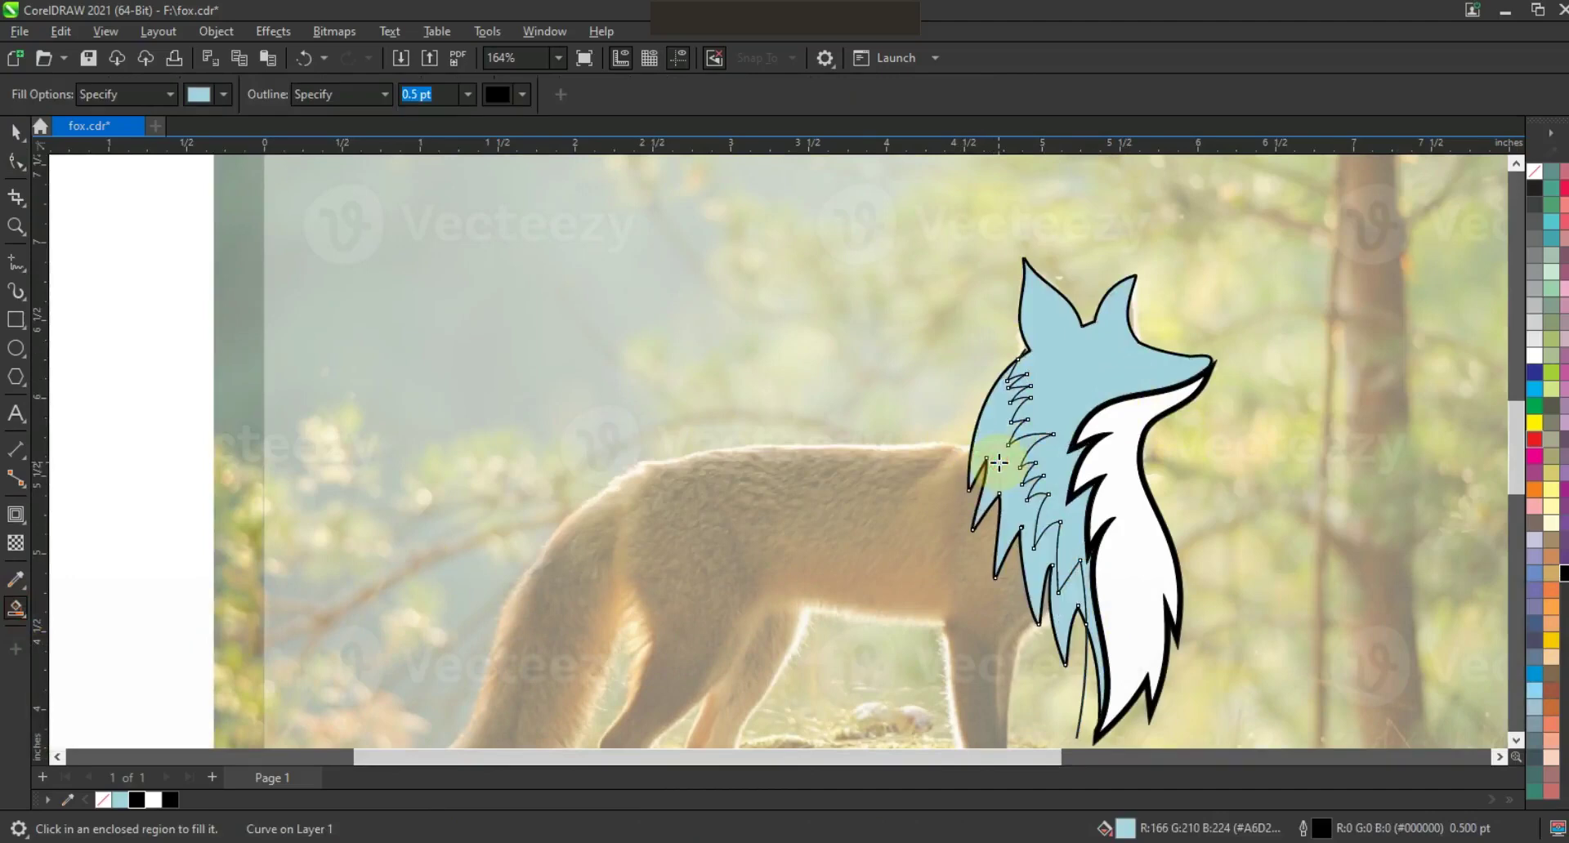
Recolour the rear neck fur shape dark purple and the head-and-front-neck shape orange
click(15, 130)
key(F3)
key(shift+F2)
key(Escape)
click(675, 391)
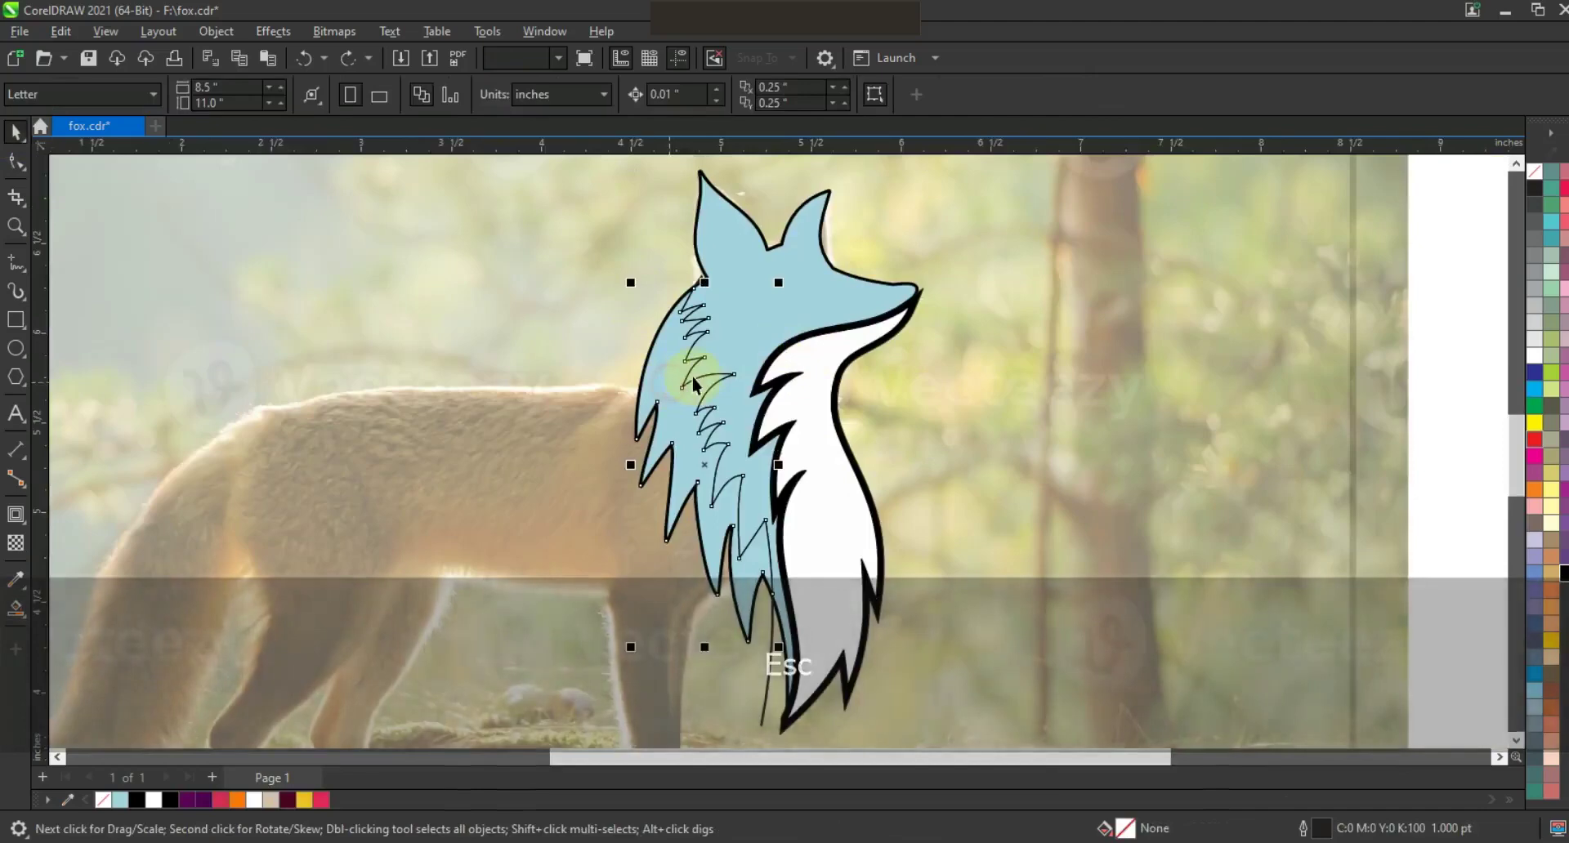
click(202, 803)
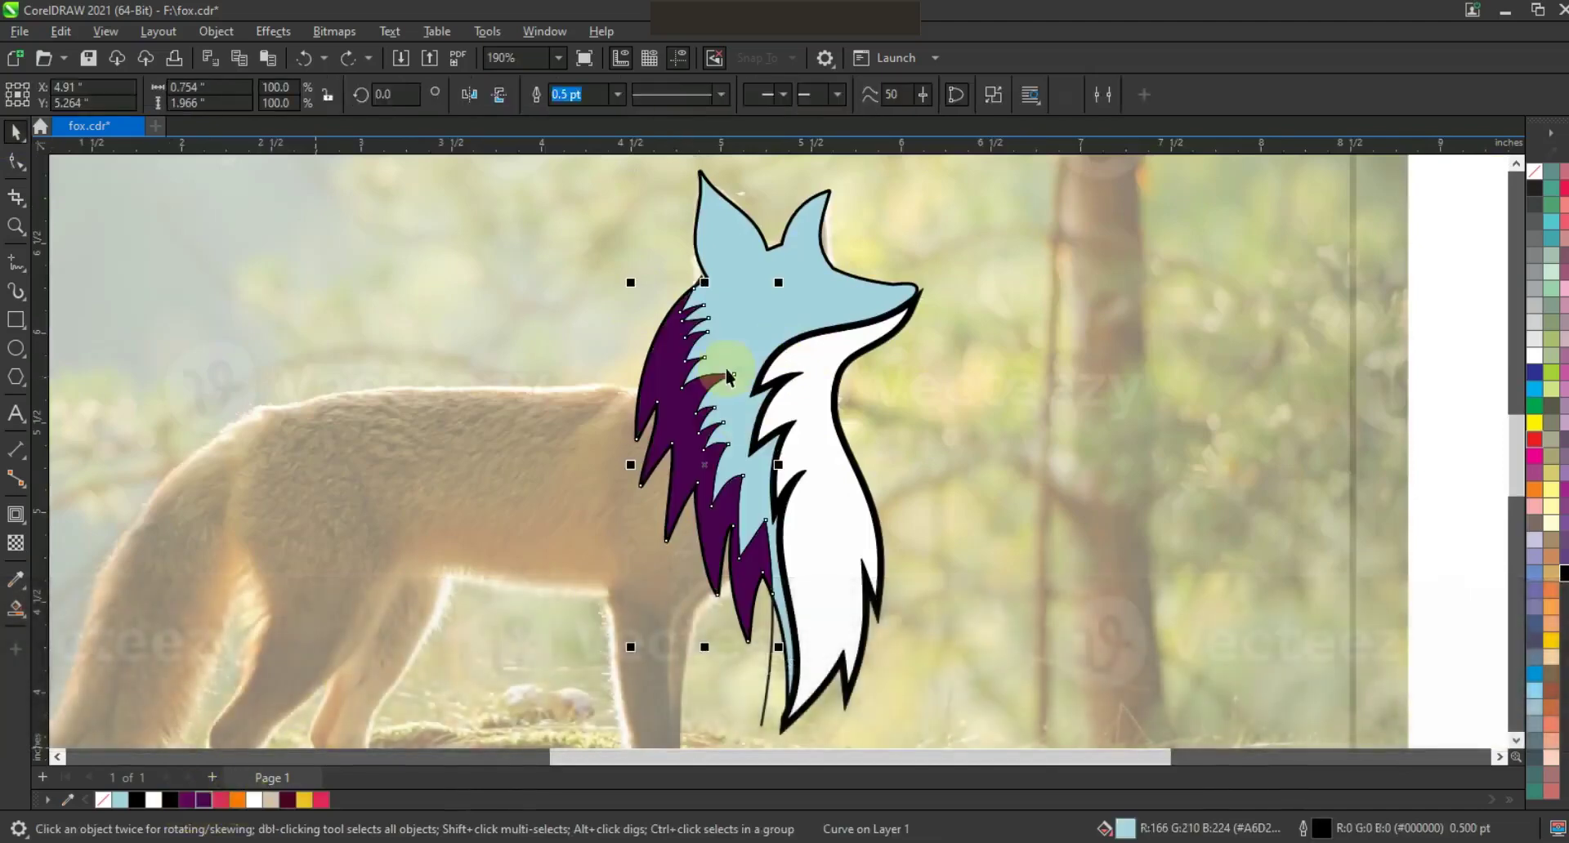
click(755, 357)
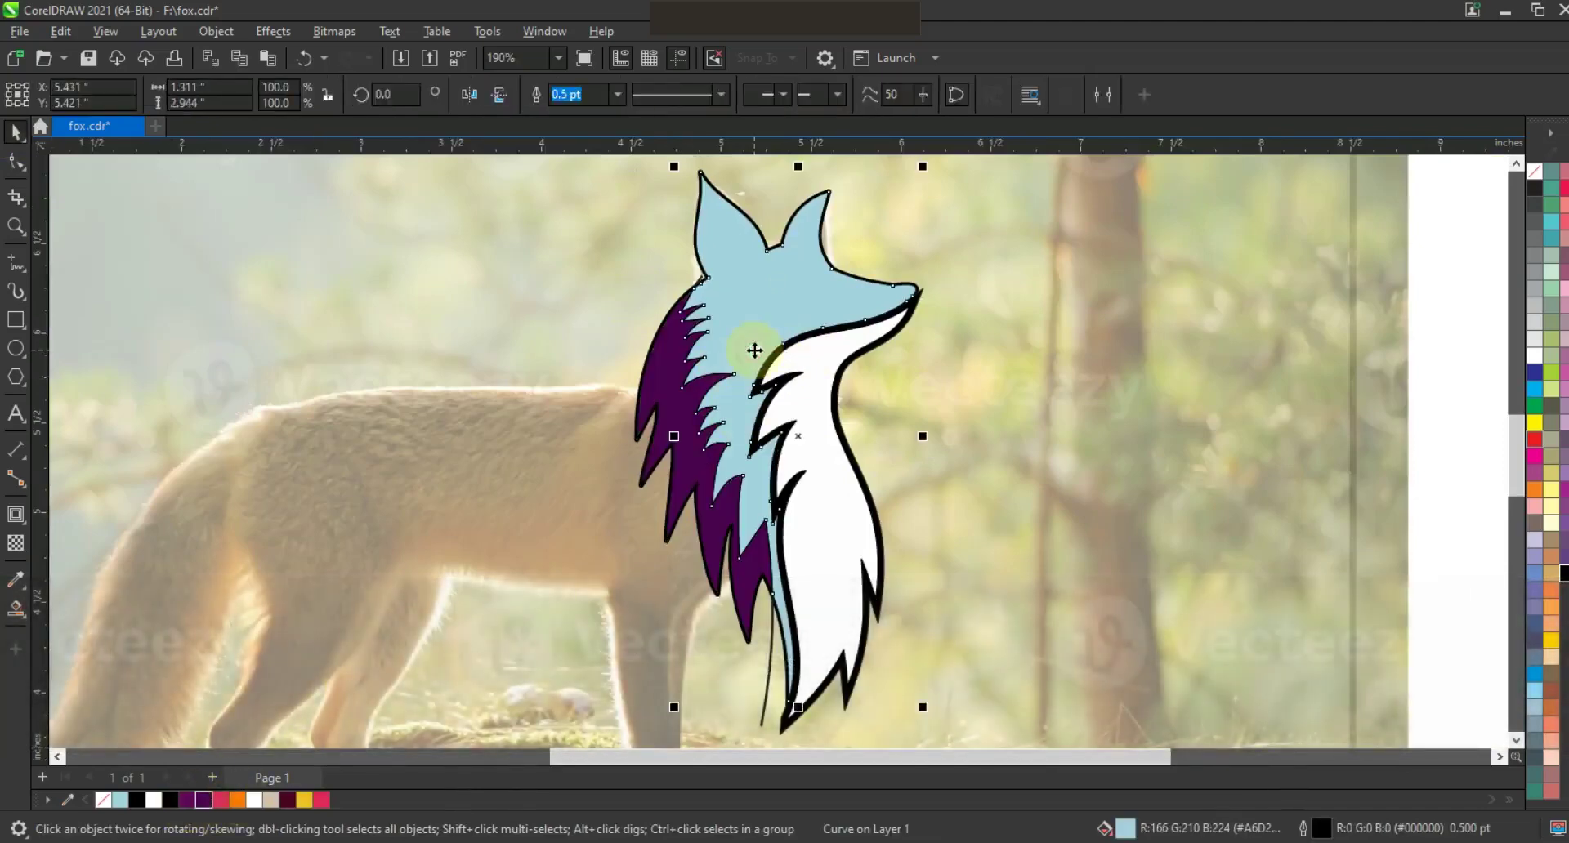
click(240, 802)
Delete the open zigzag guide line running down the neck
click(809, 418)
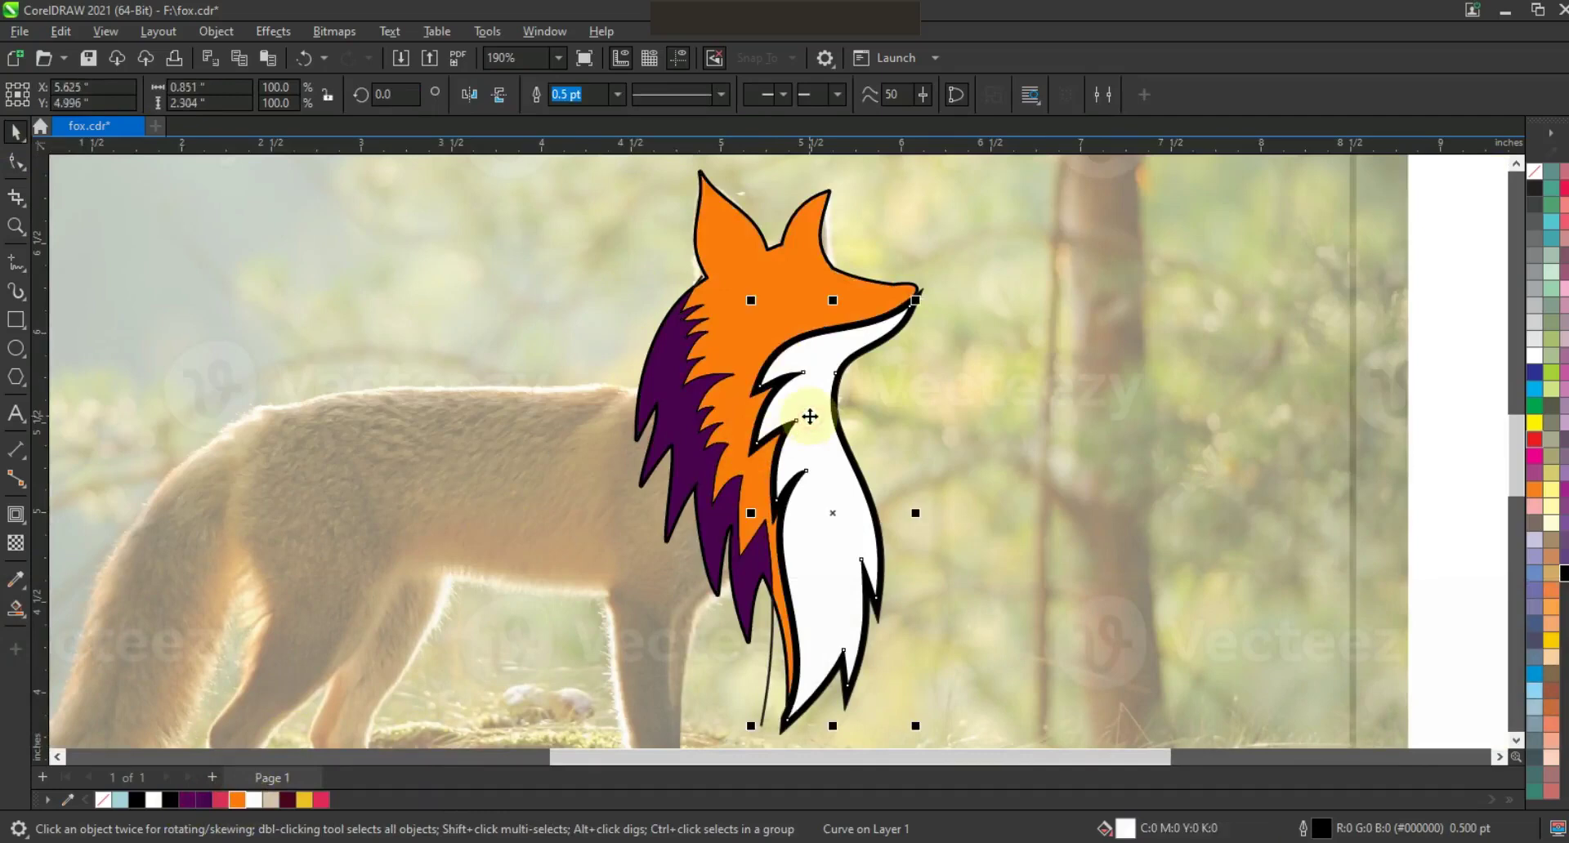
click(774, 652)
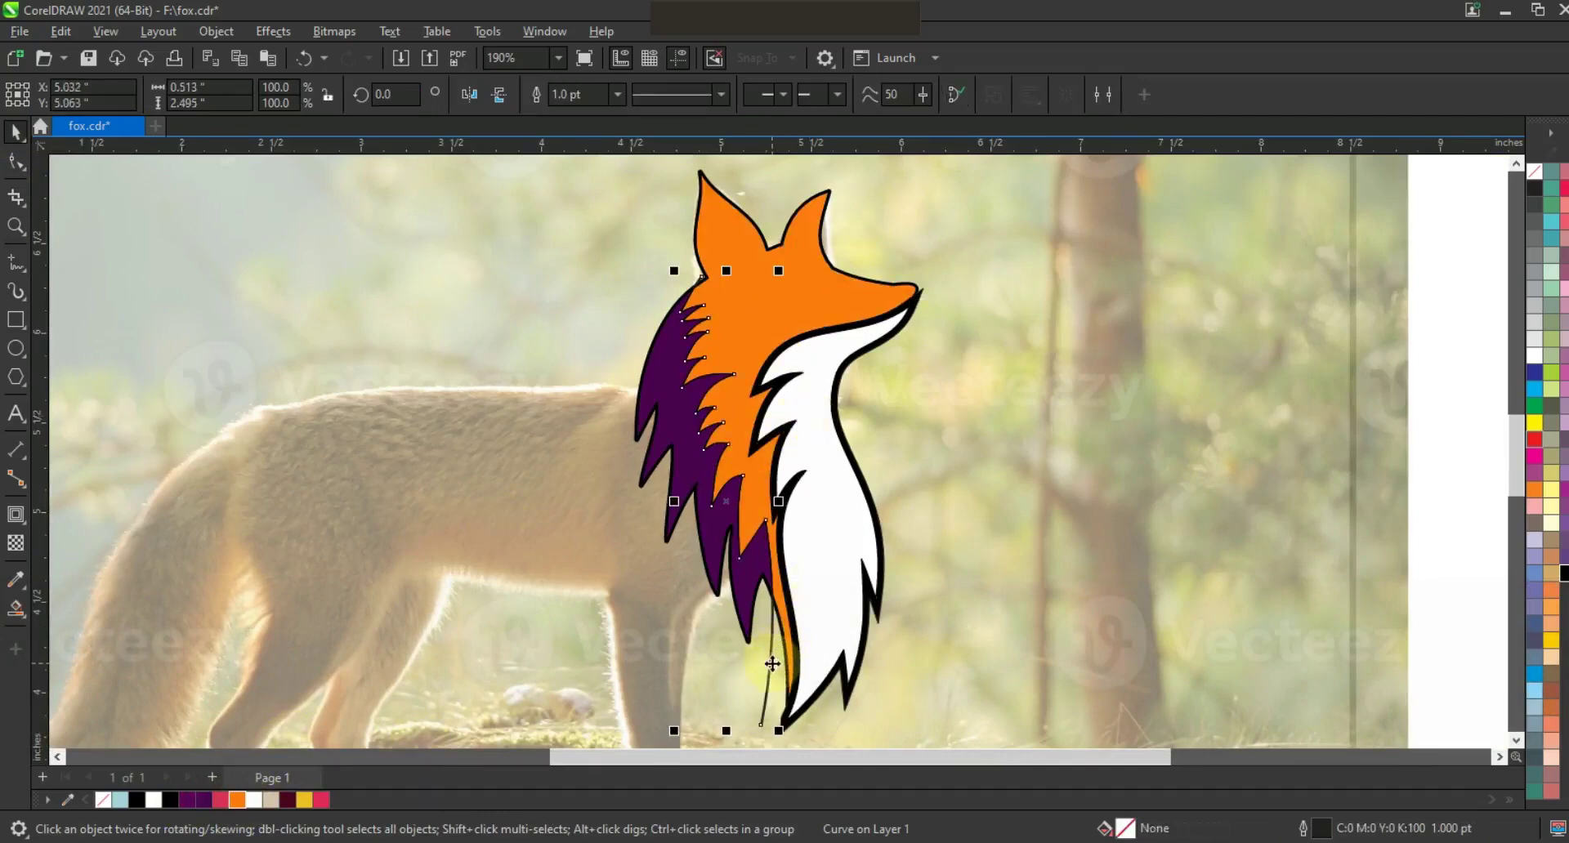
key(Delete)
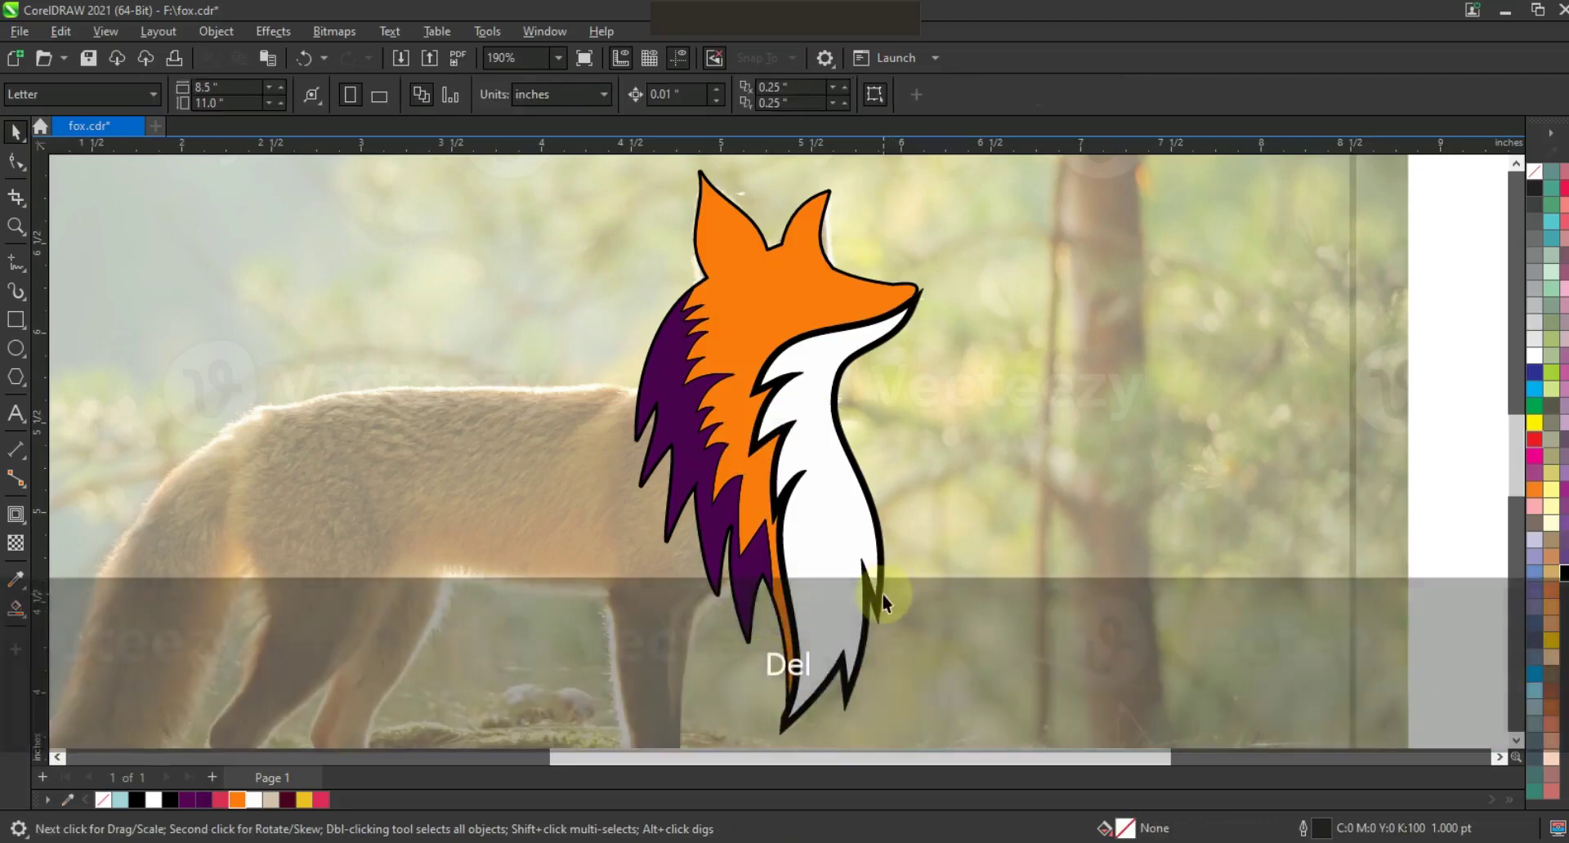
Remove the black fill from the throat's contour shape and Smart Fill the band between orange head and white throat light blue
click(883, 602)
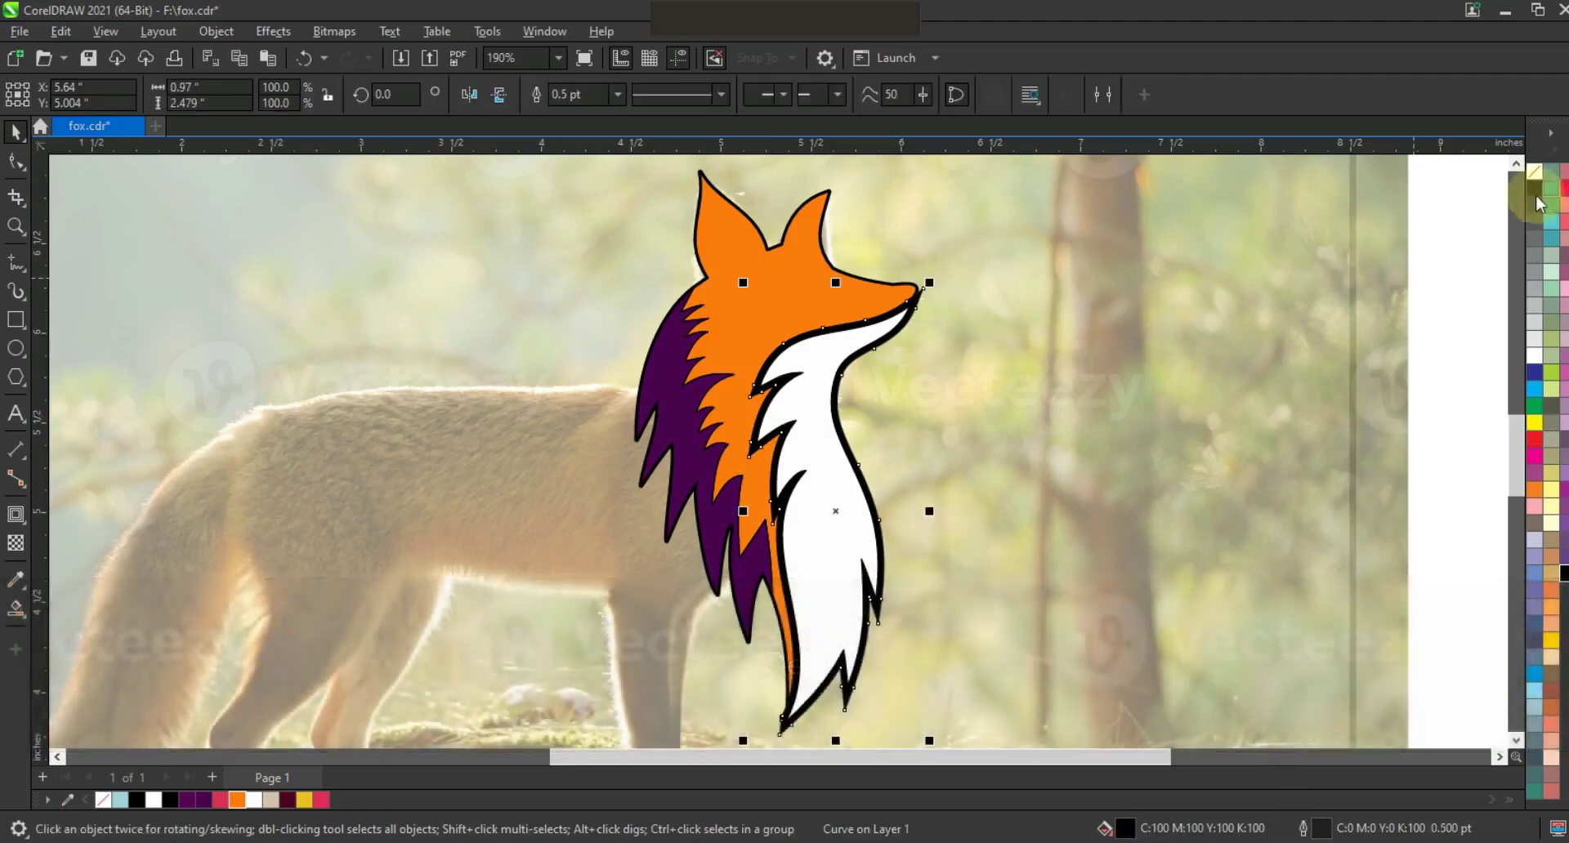
right_click(1535, 173)
click(15, 609)
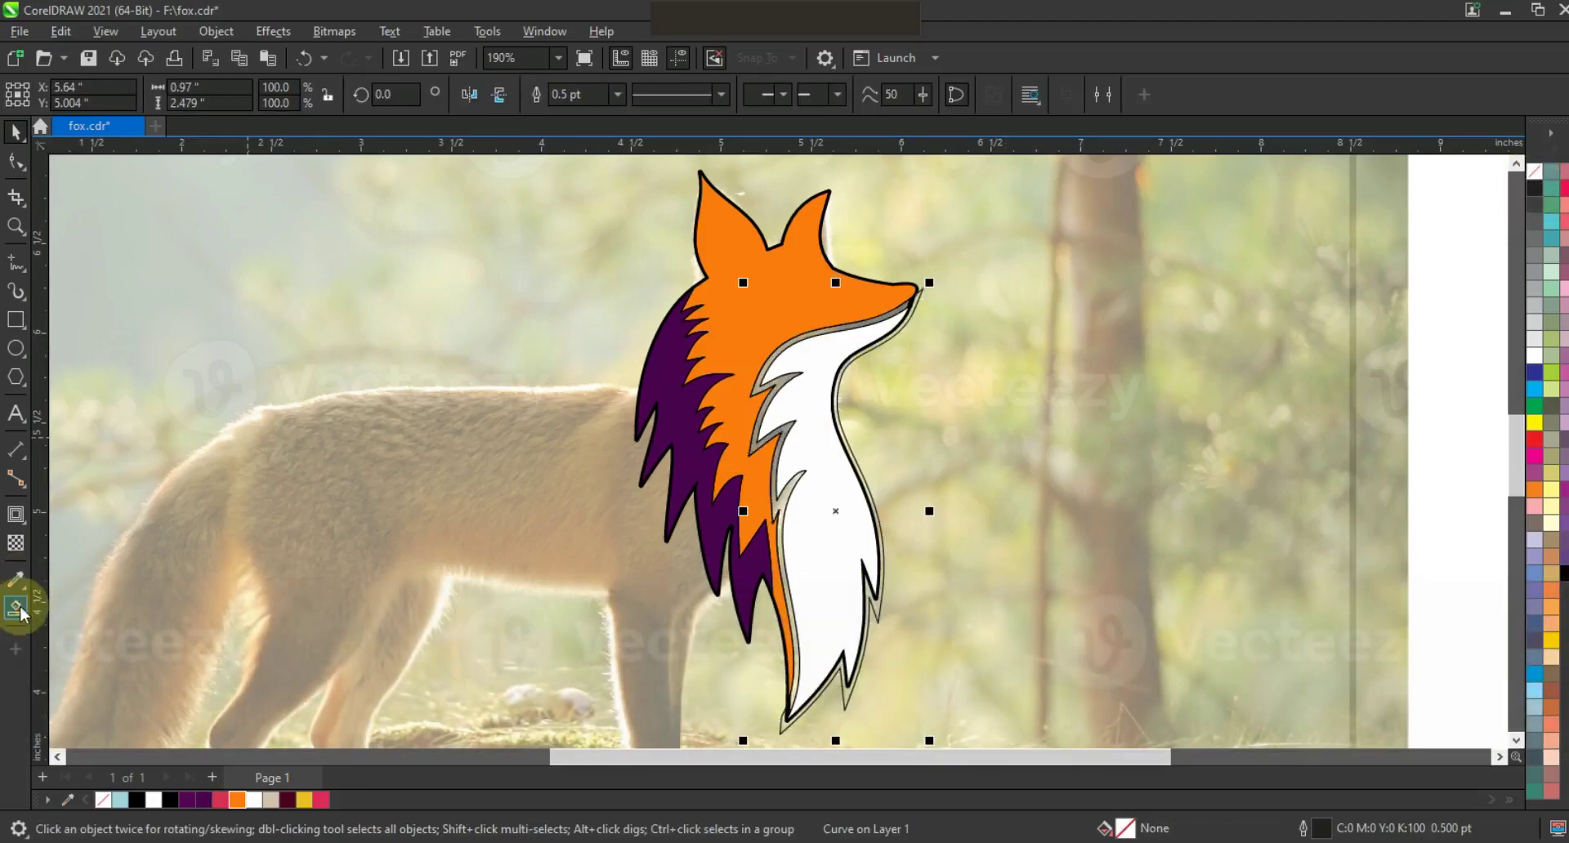
click(852, 326)
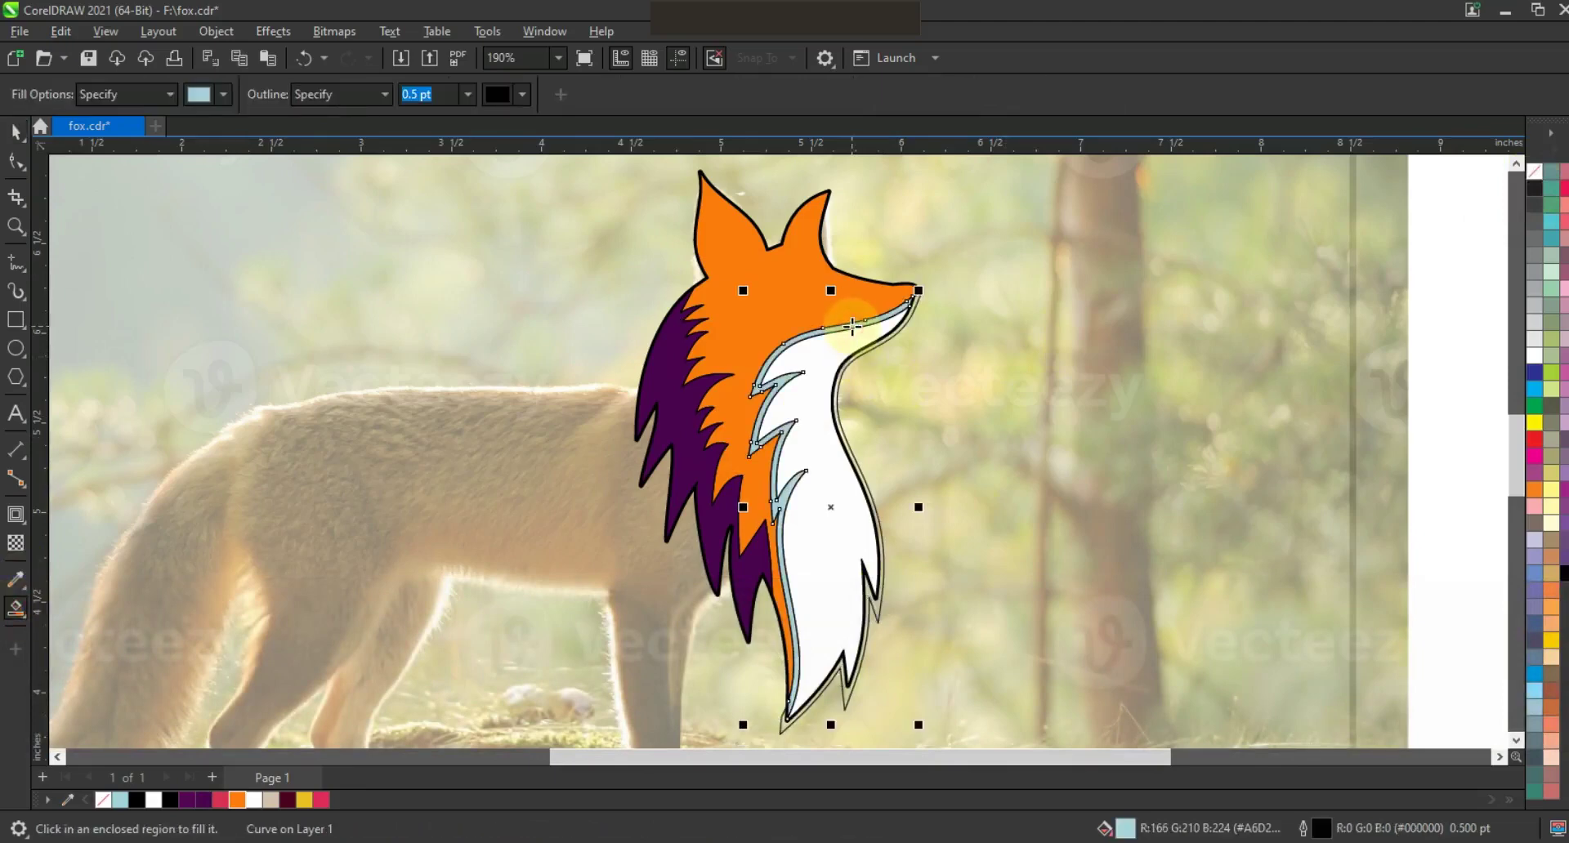
Delete the contour shape around the throat and fill the light blue band dark purple
click(16, 132)
click(894, 338)
key(Delete)
click(905, 306)
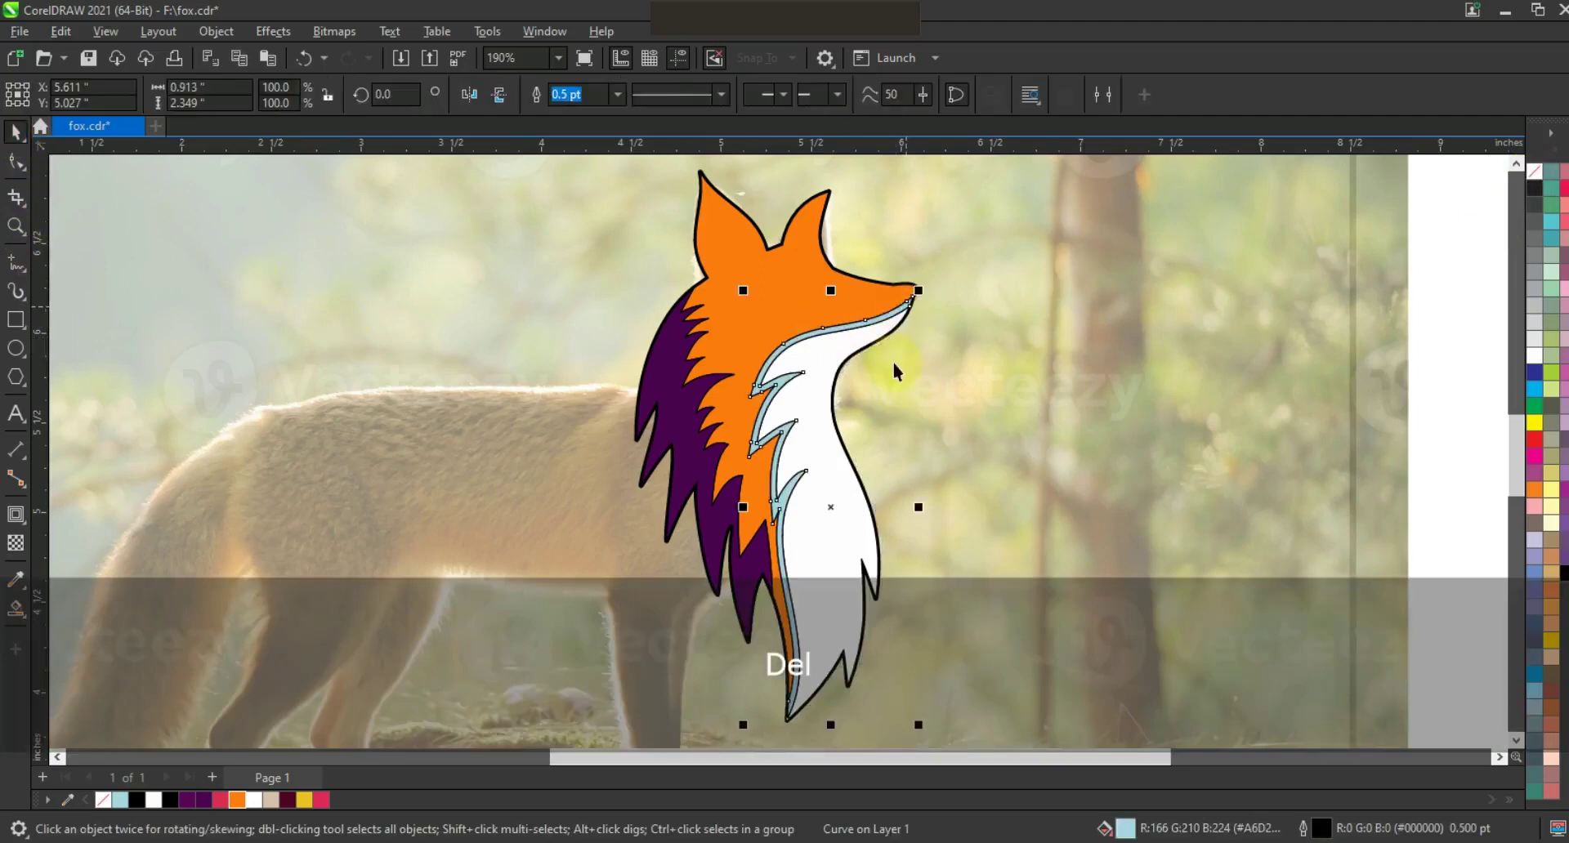
click(205, 800)
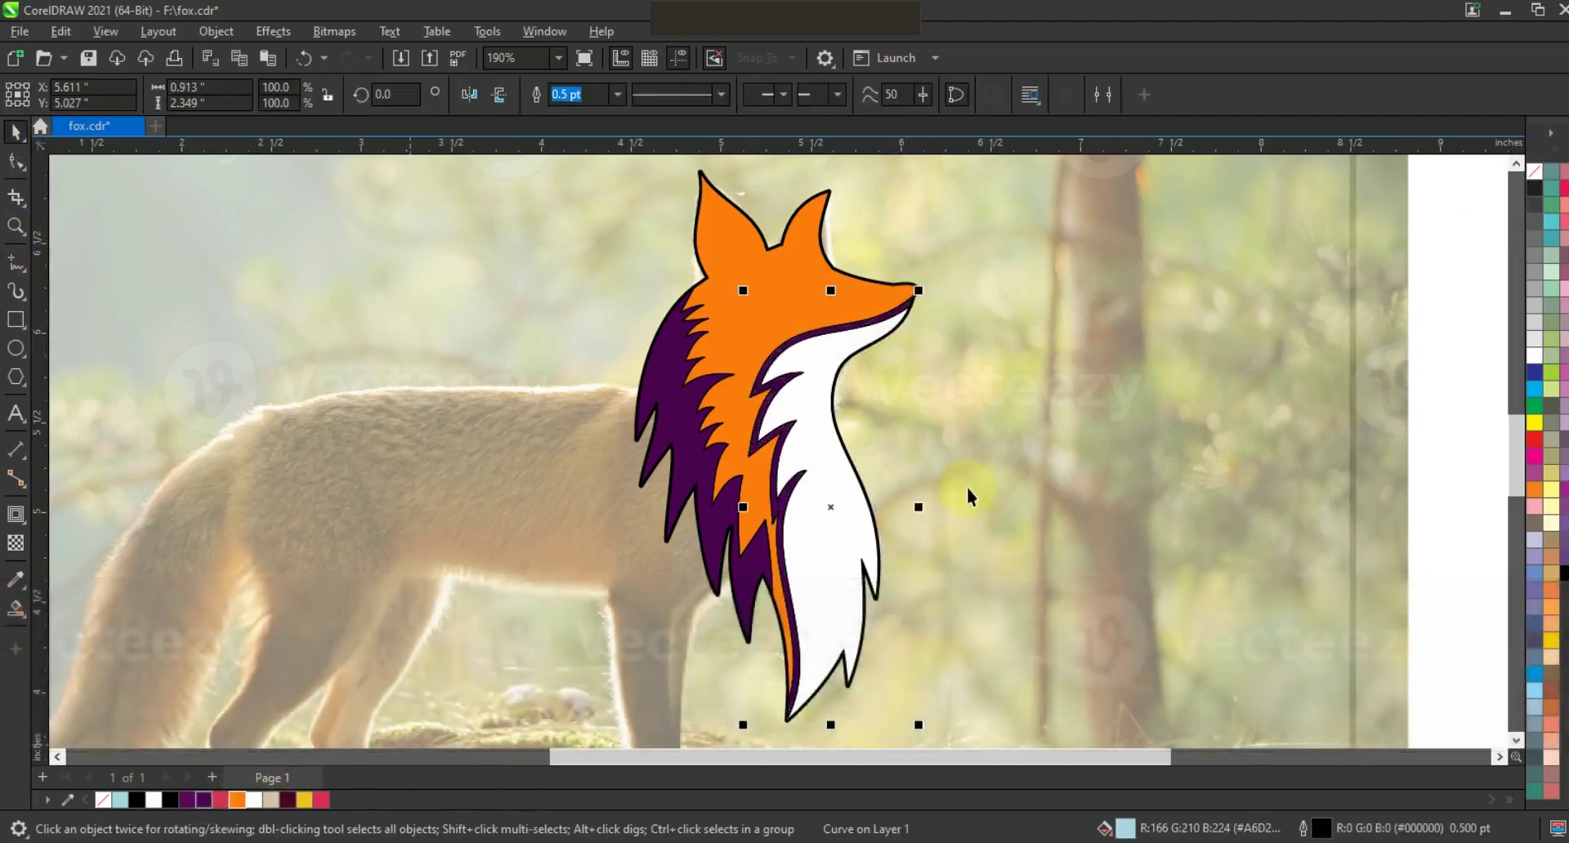
key(F3)
key(Escape)
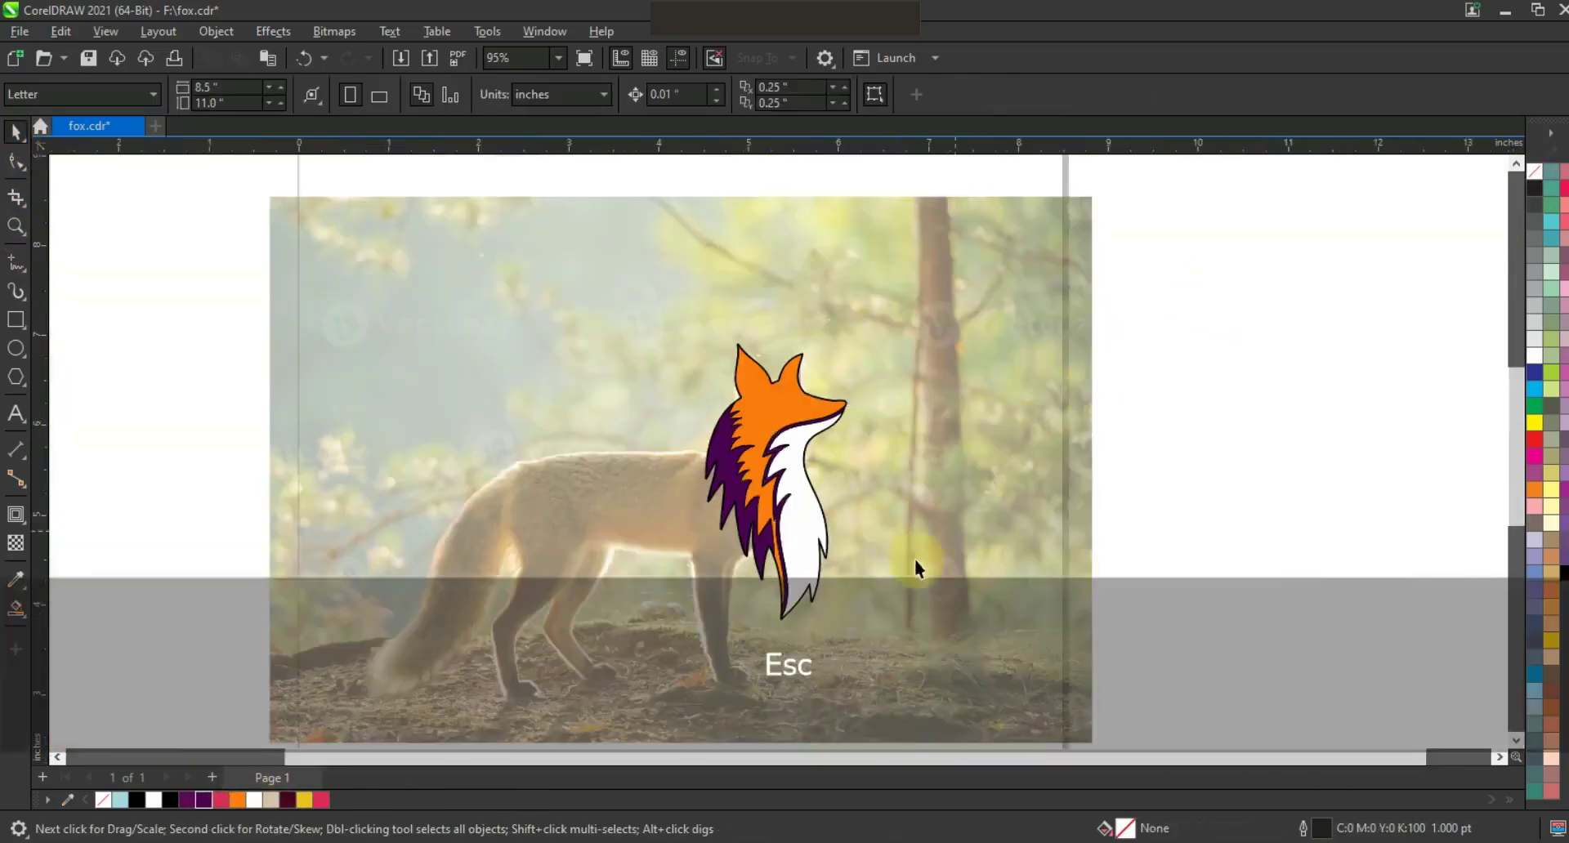
Set the width of the fox's outer outline to 4.0 pt, keeping the outline in its original position
mouse_move(1236, 249)
mouse_down()
mouse_move(868, 554)
mouse_move(629, 630)
mouse_up()
key(shift+F2)
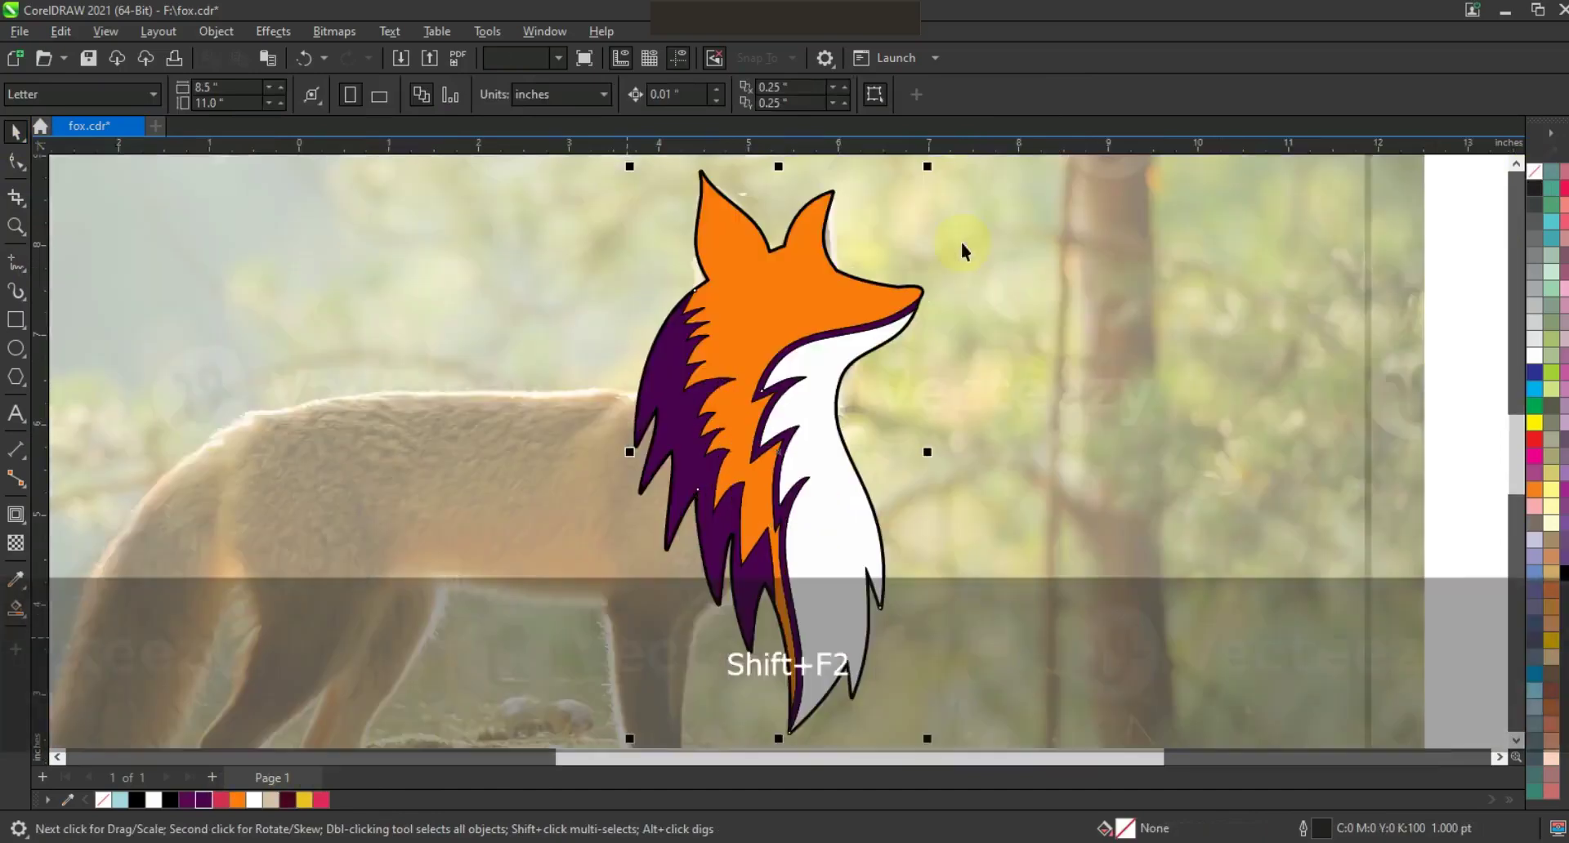
drag(922, 289, 931, 275)
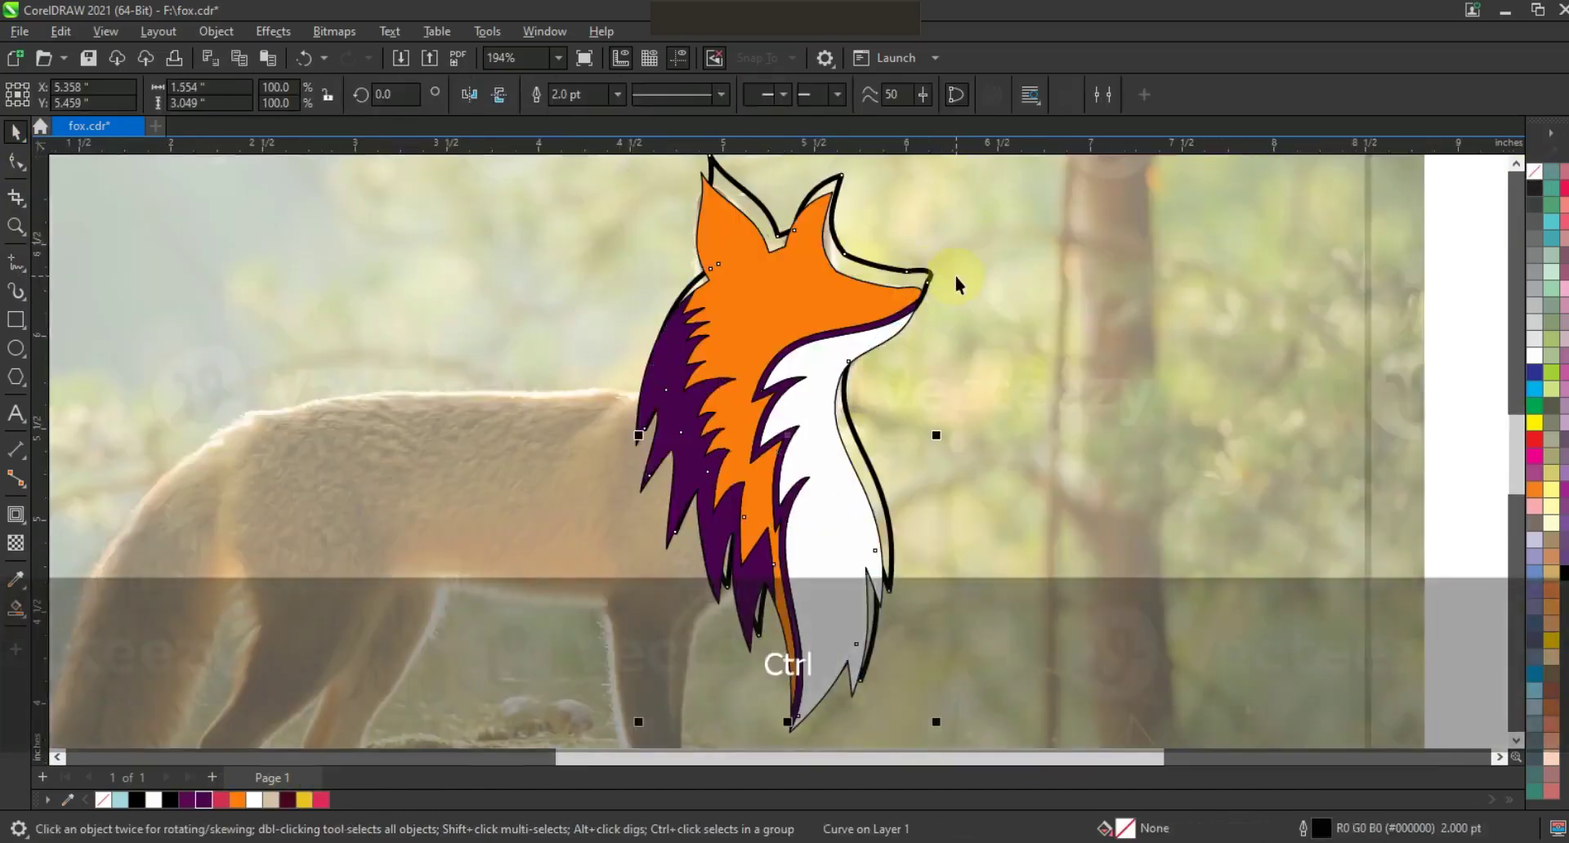
key(ctrl+z)
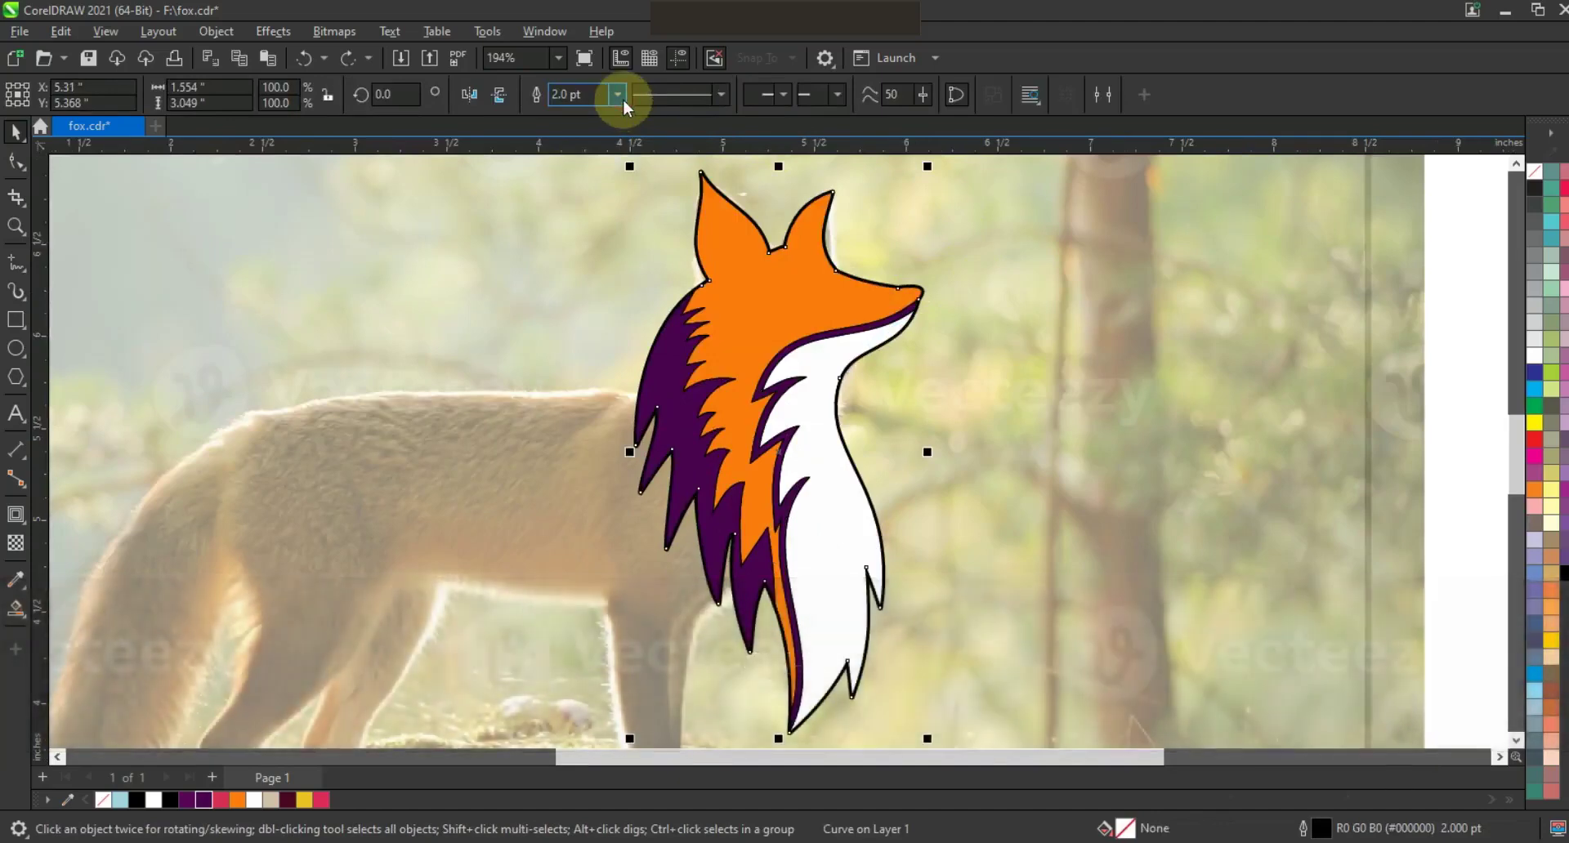
click(619, 97)
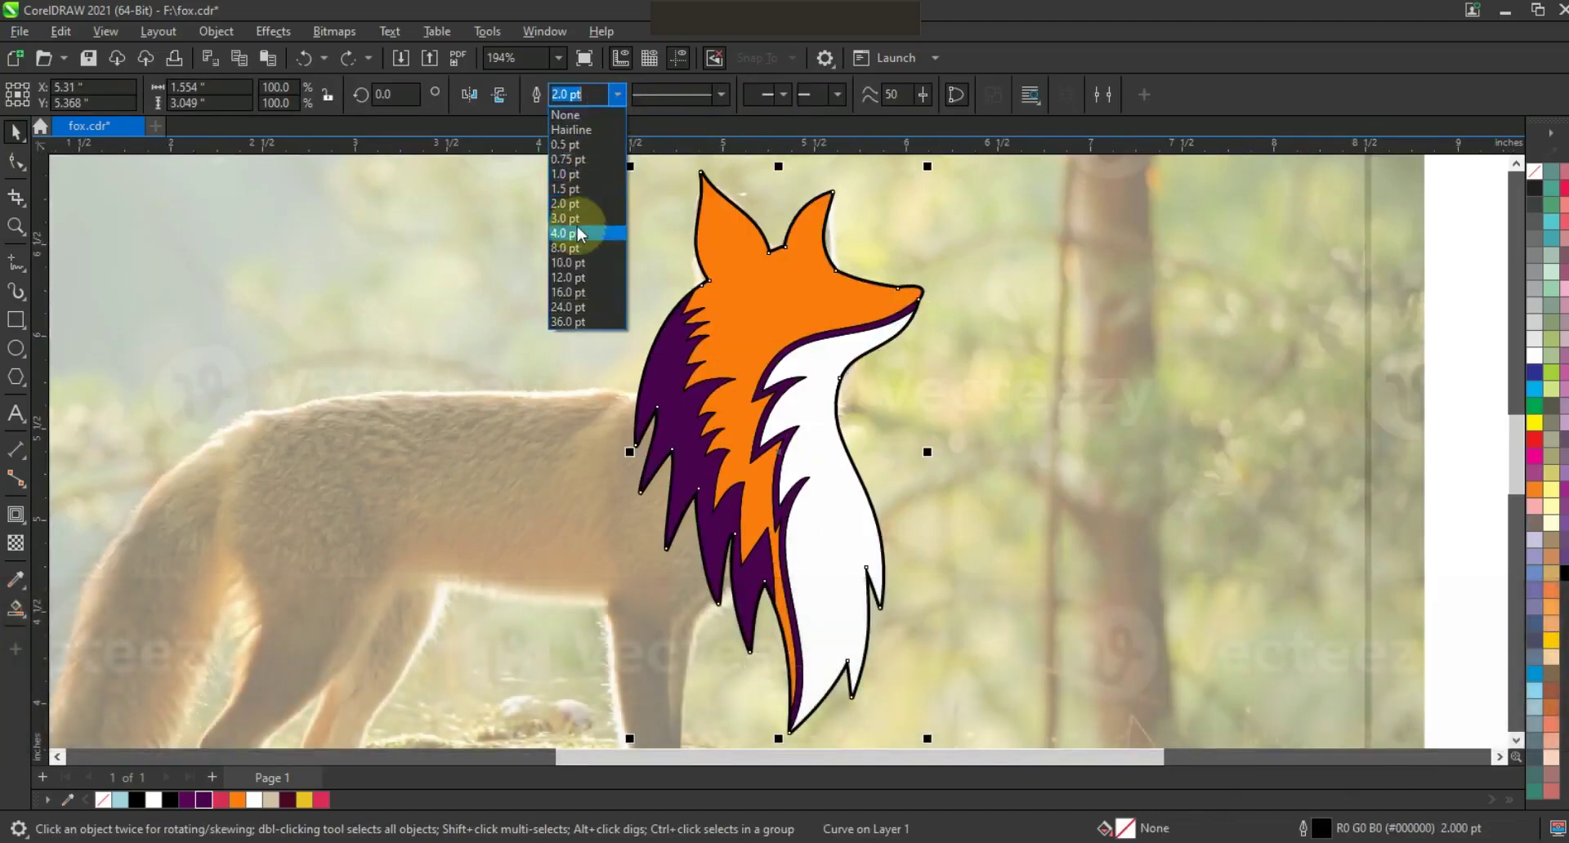
click(577, 232)
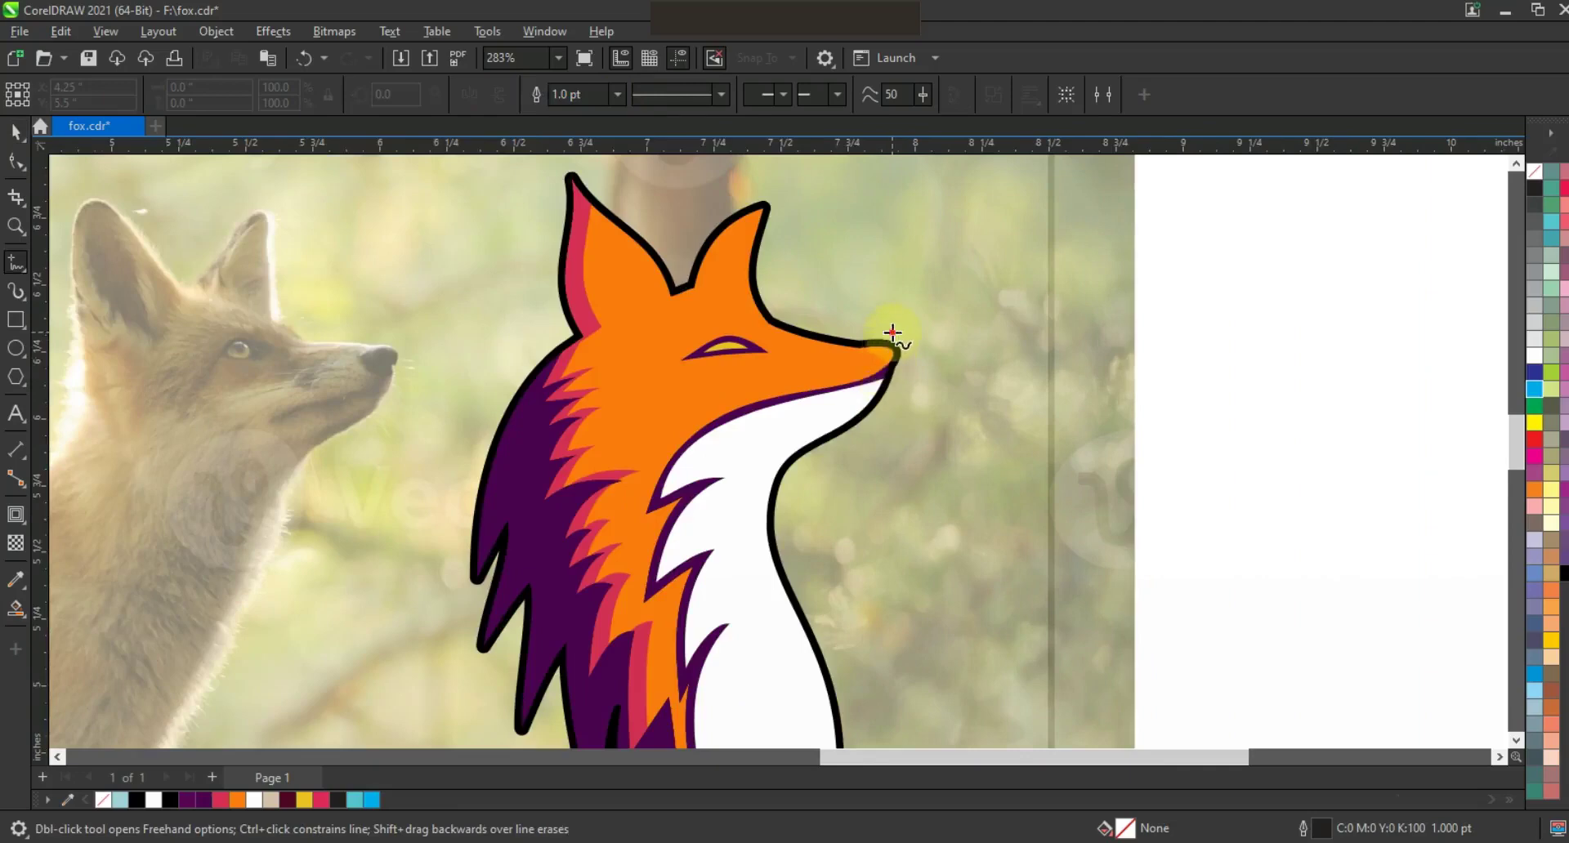
Draw an open 1.0 pt Freehand zigzag line from the nose tip through the throat to the chest outline, about 0.65 inch wide and 1.2 inches tall
click(892, 332)
double_click(881, 375)
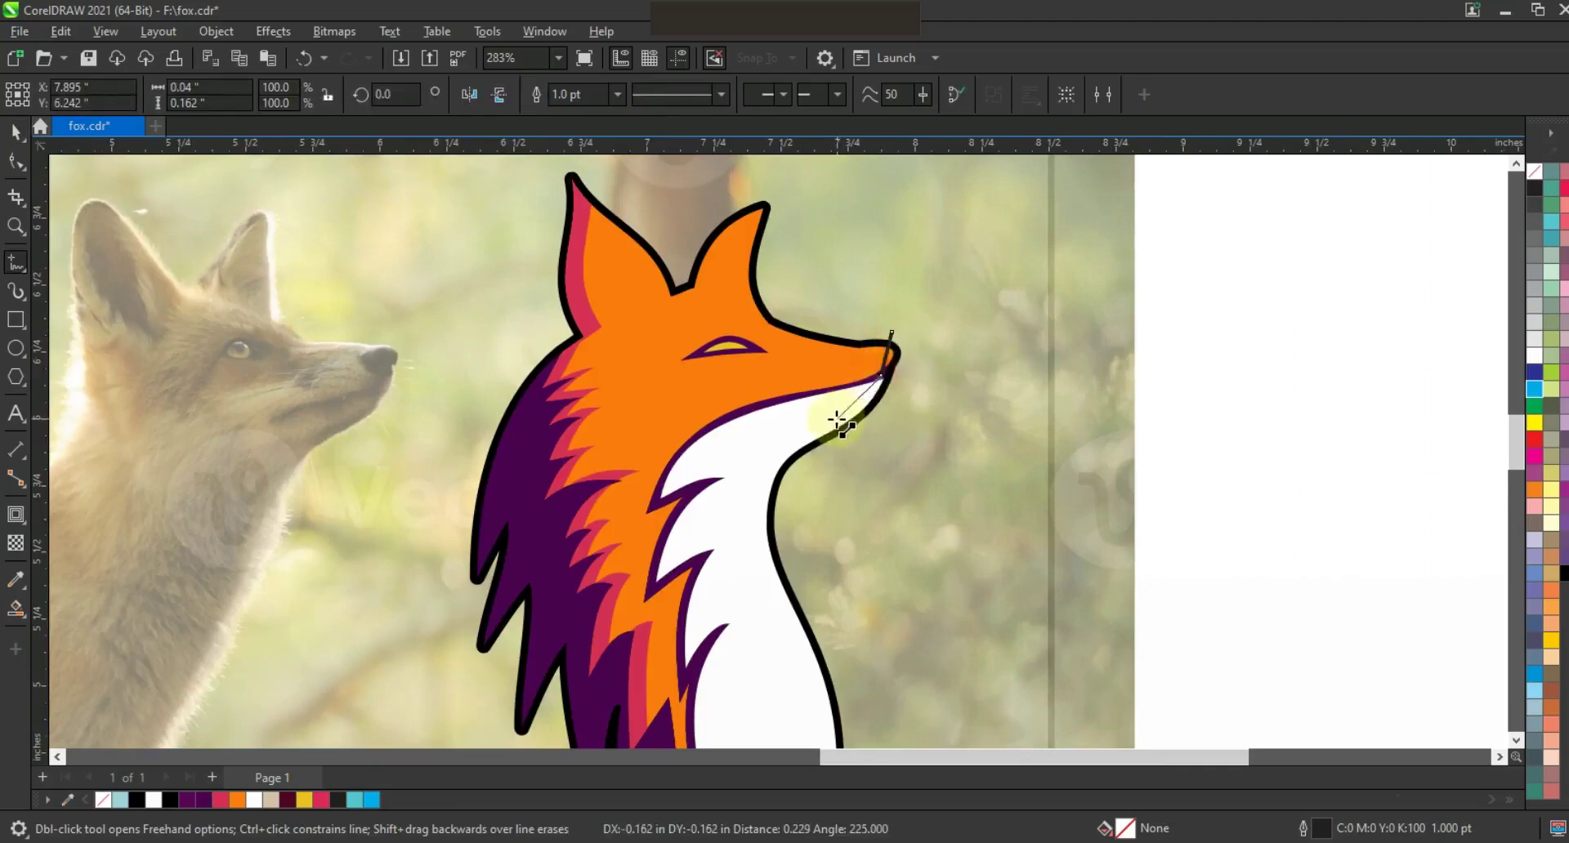
double_click(738, 447)
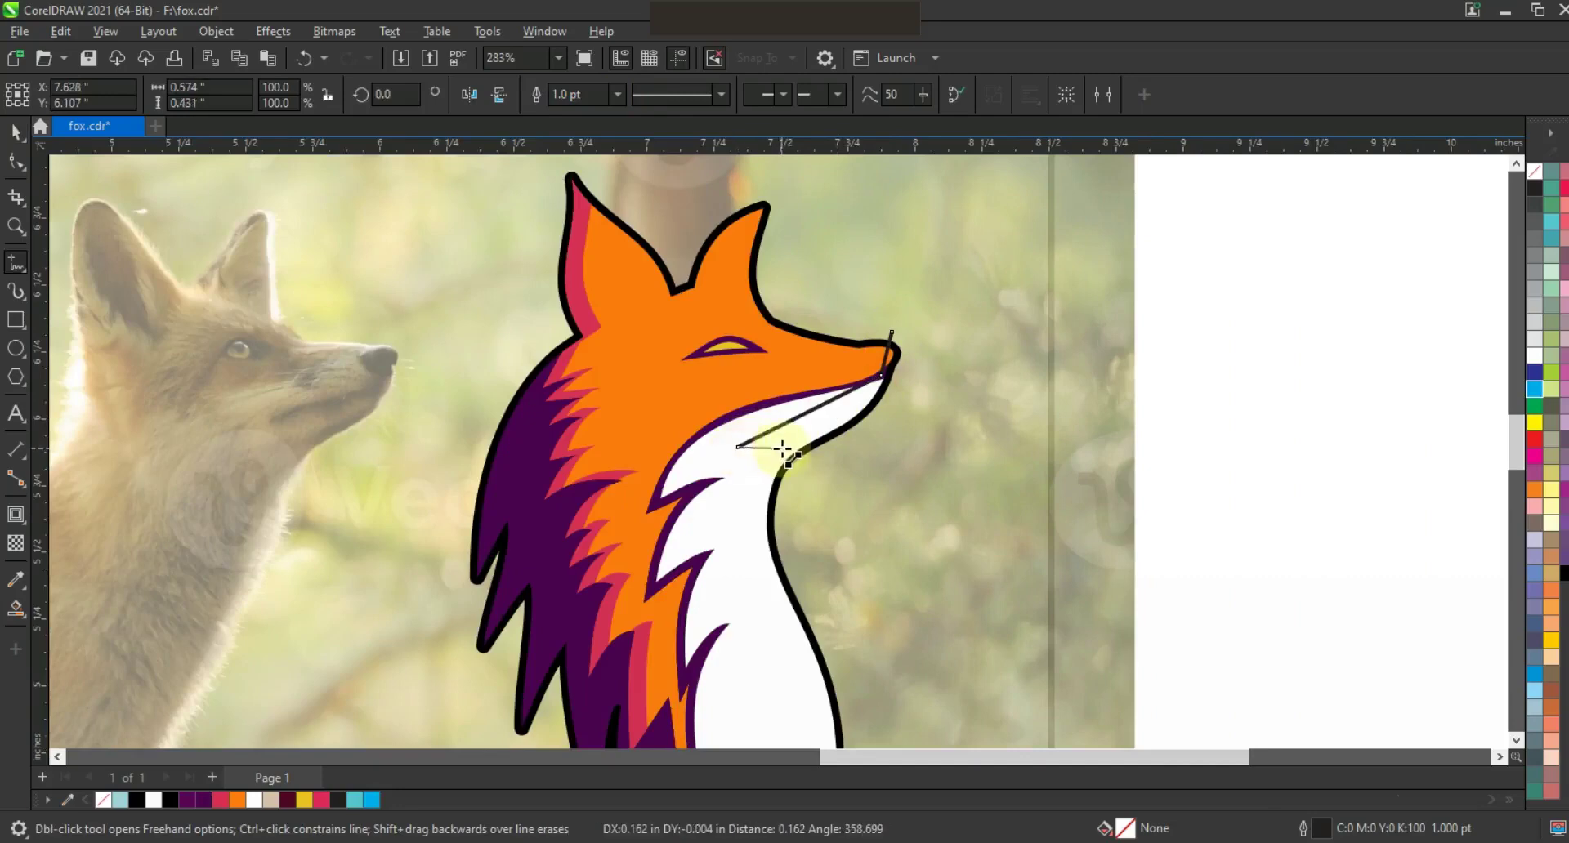
double_click(783, 449)
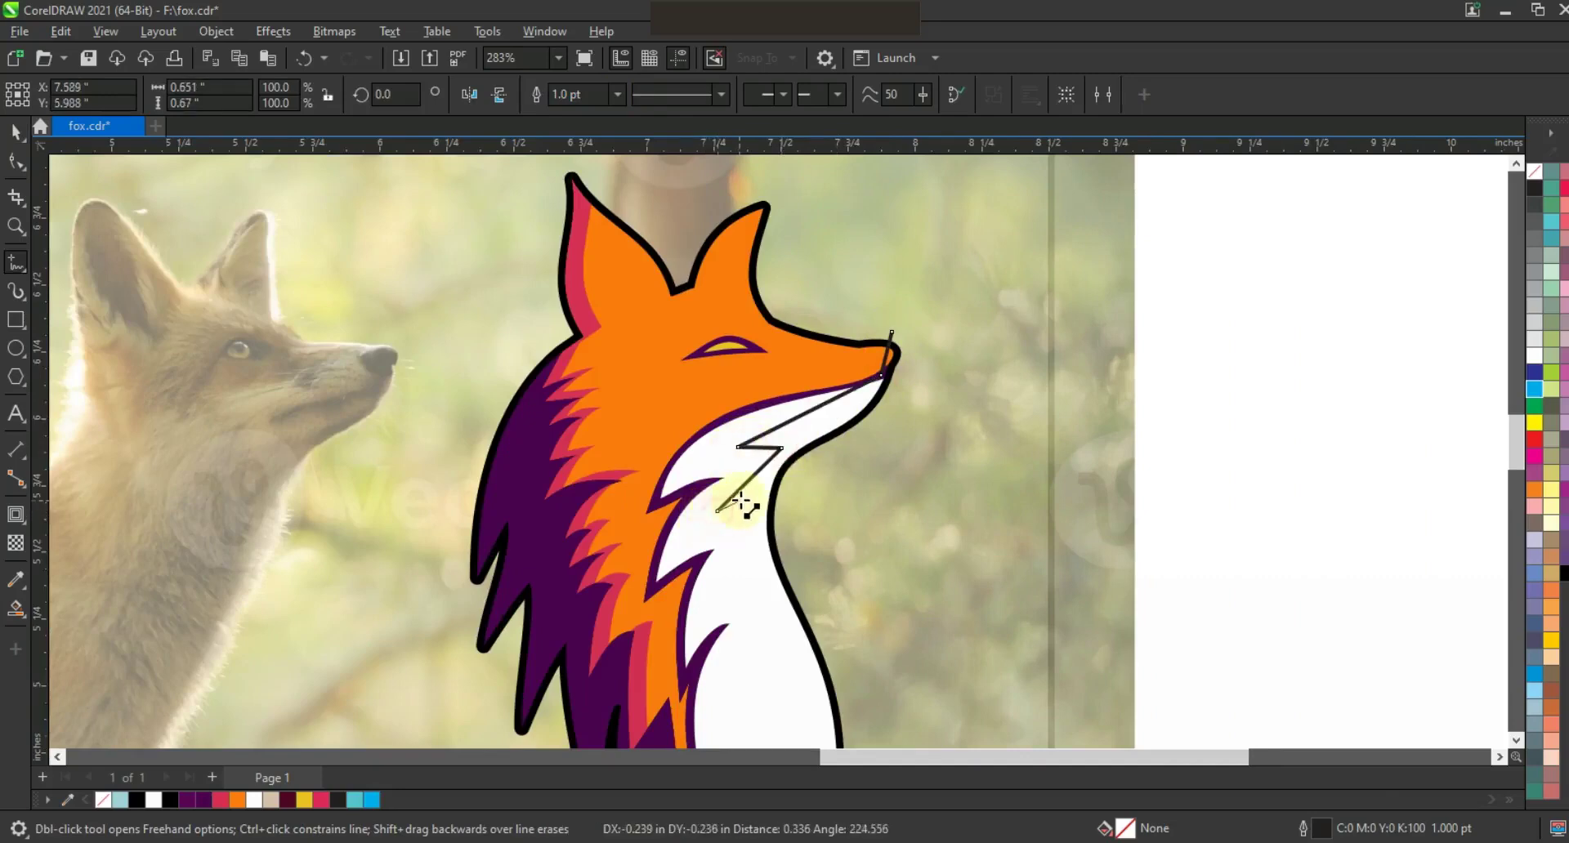
double_click(738, 561)
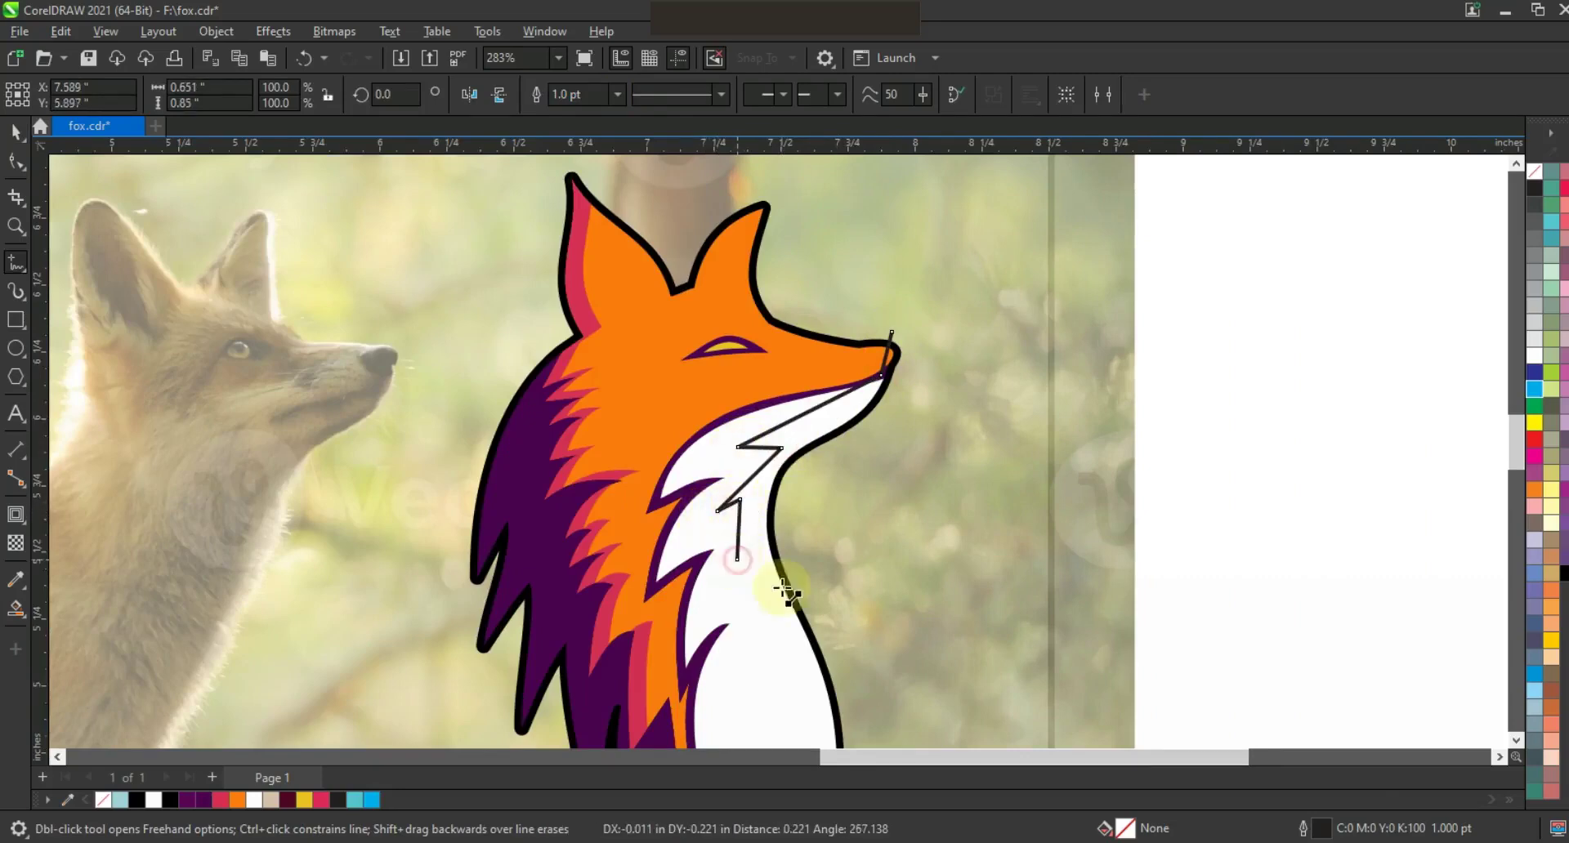
double_click(826, 653)
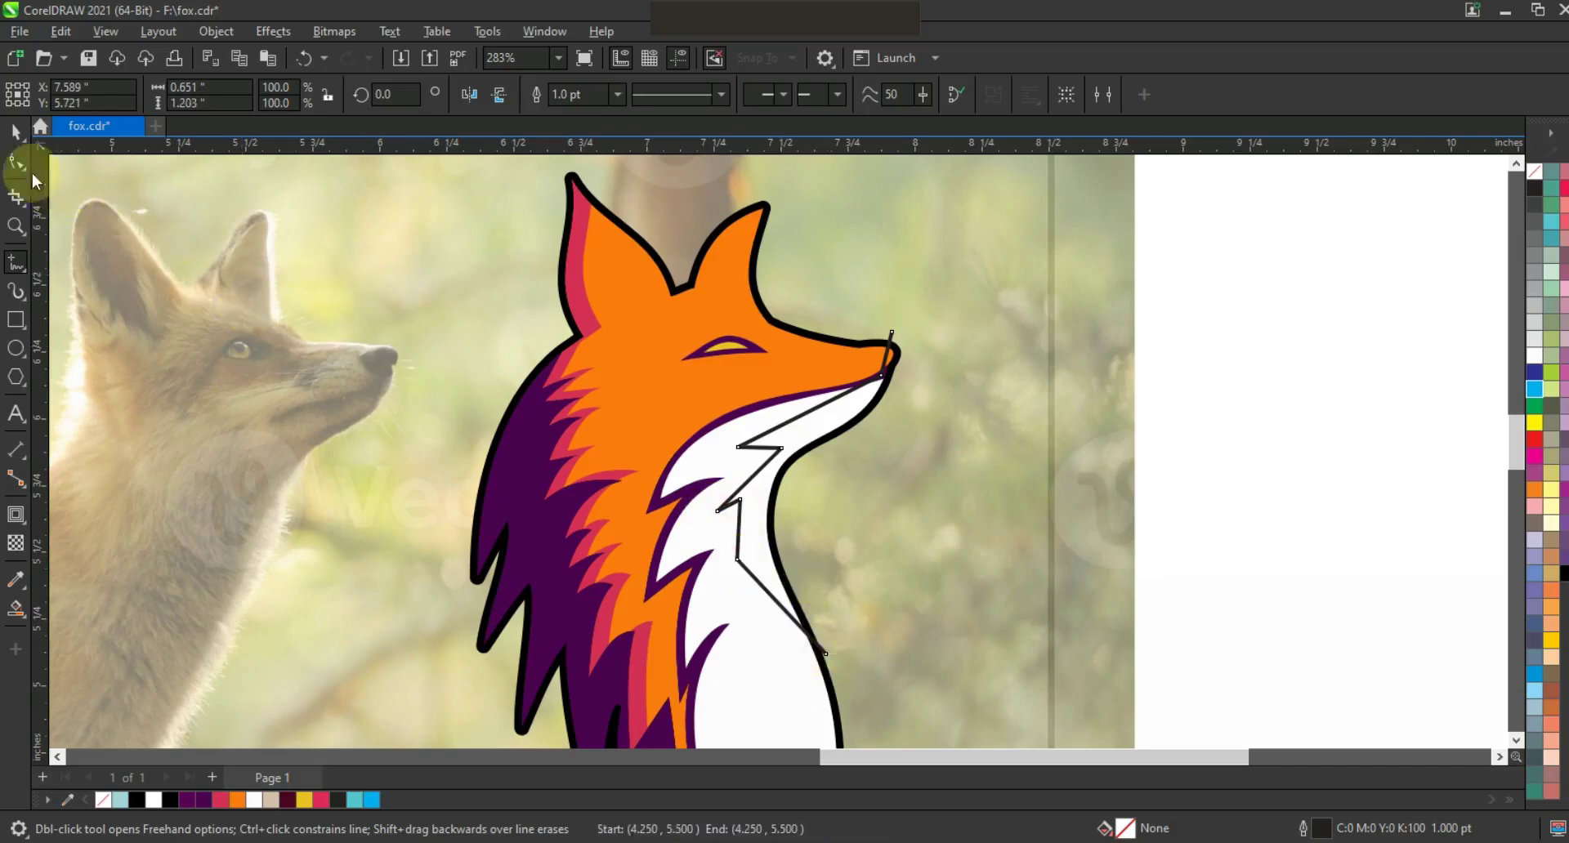
Convert the throat zigzag line's segments to curves, bend them into fur tufts, and delete the surplus node on its lower curve
click(18, 164)
drag(617, 297, 968, 705)
click(301, 94)
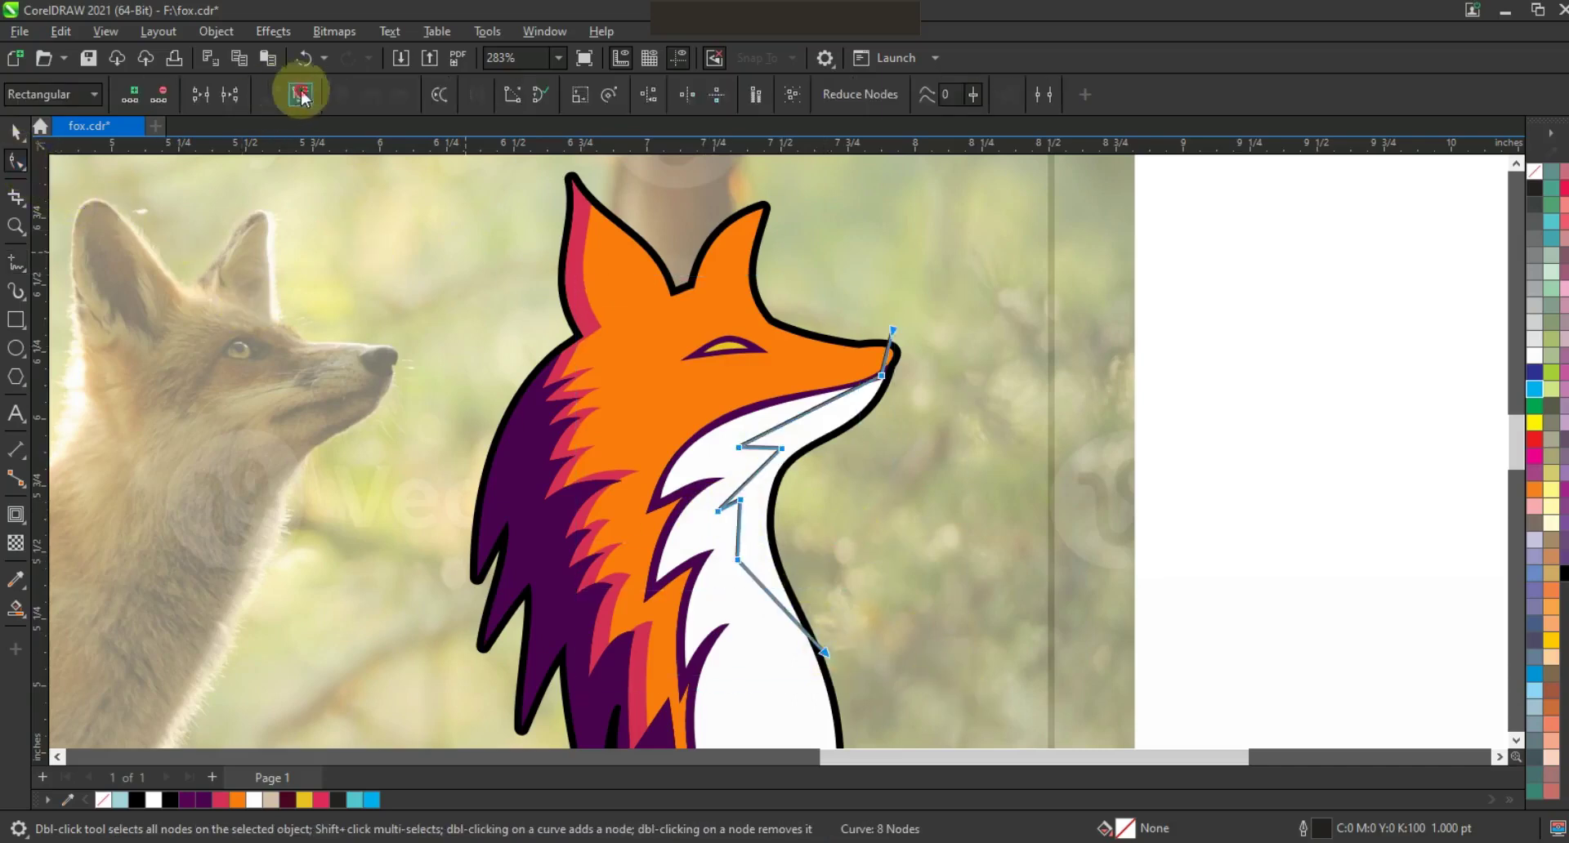
drag(837, 399, 884, 374)
drag(762, 474, 725, 526)
drag(758, 577, 756, 586)
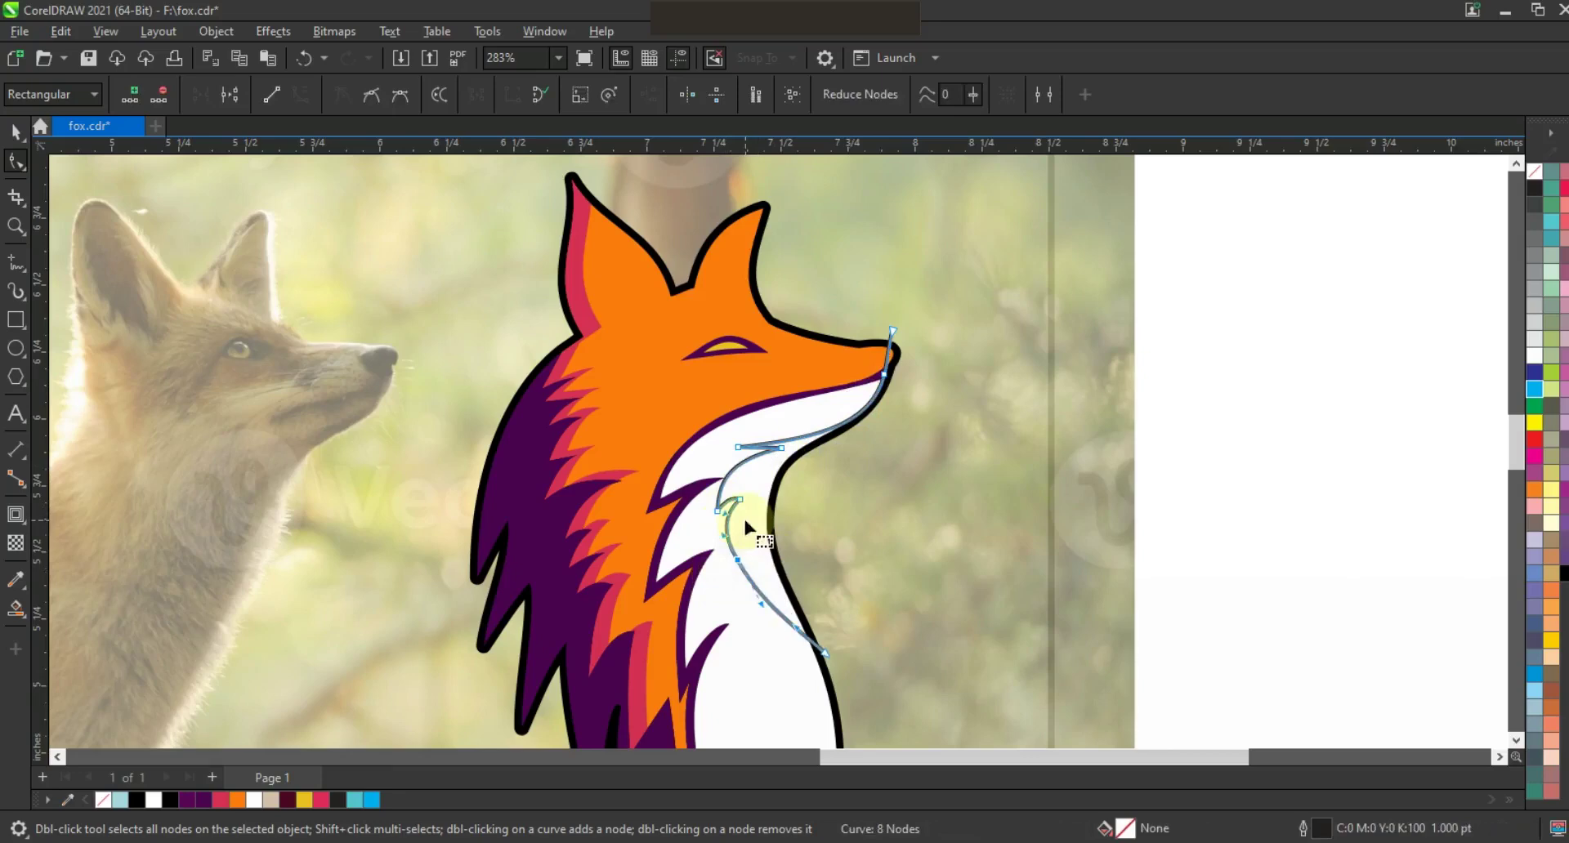
key(Delete)
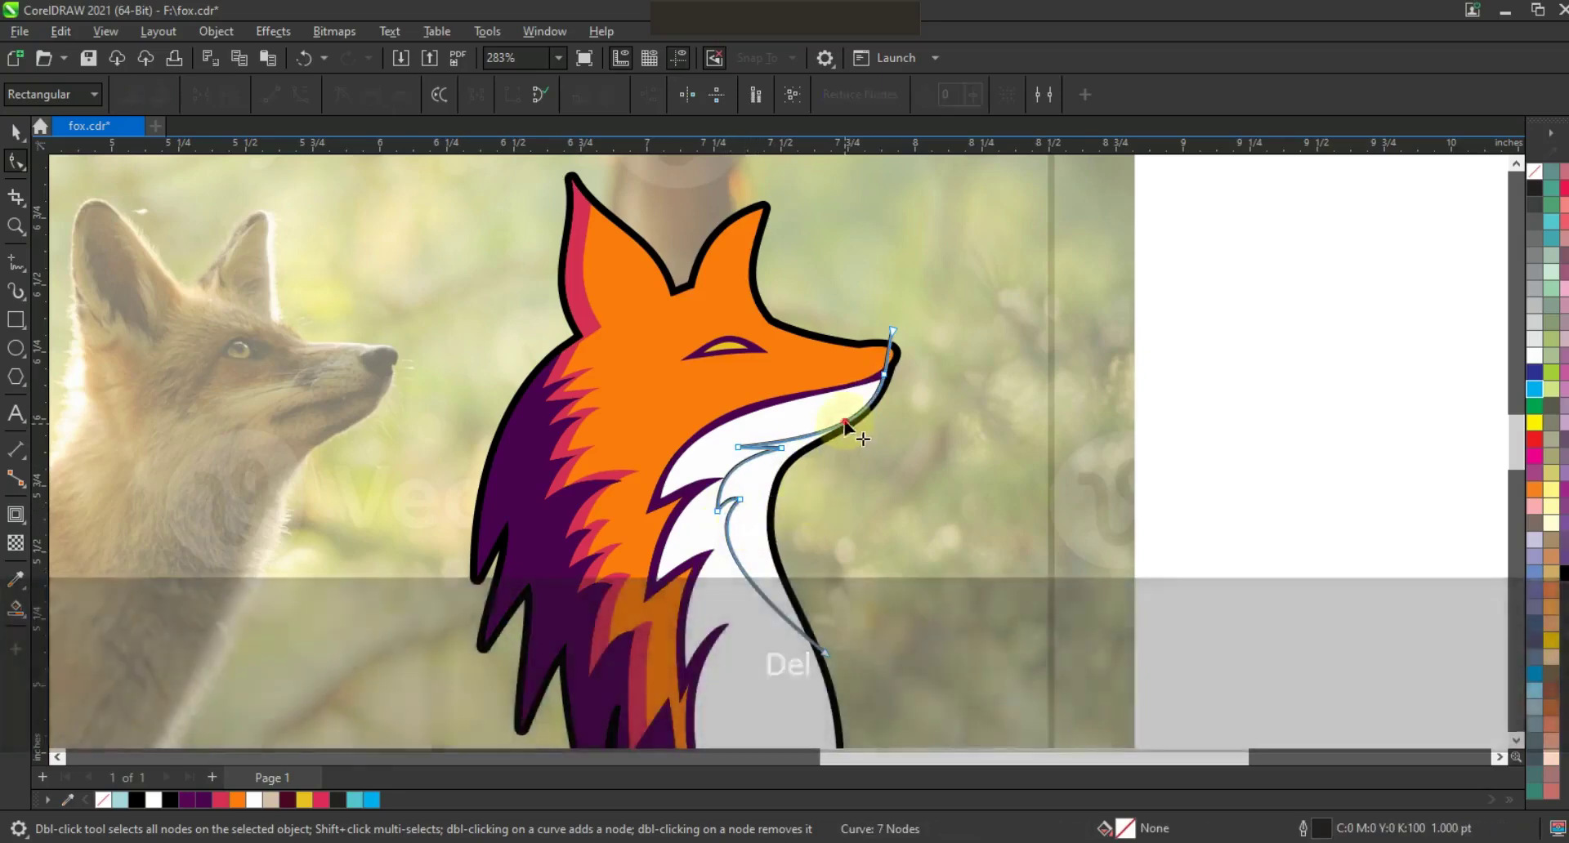
click(847, 414)
Smart Fill the area between the curved throat line and the front outline, and recolour it dark purple
click(13, 609)
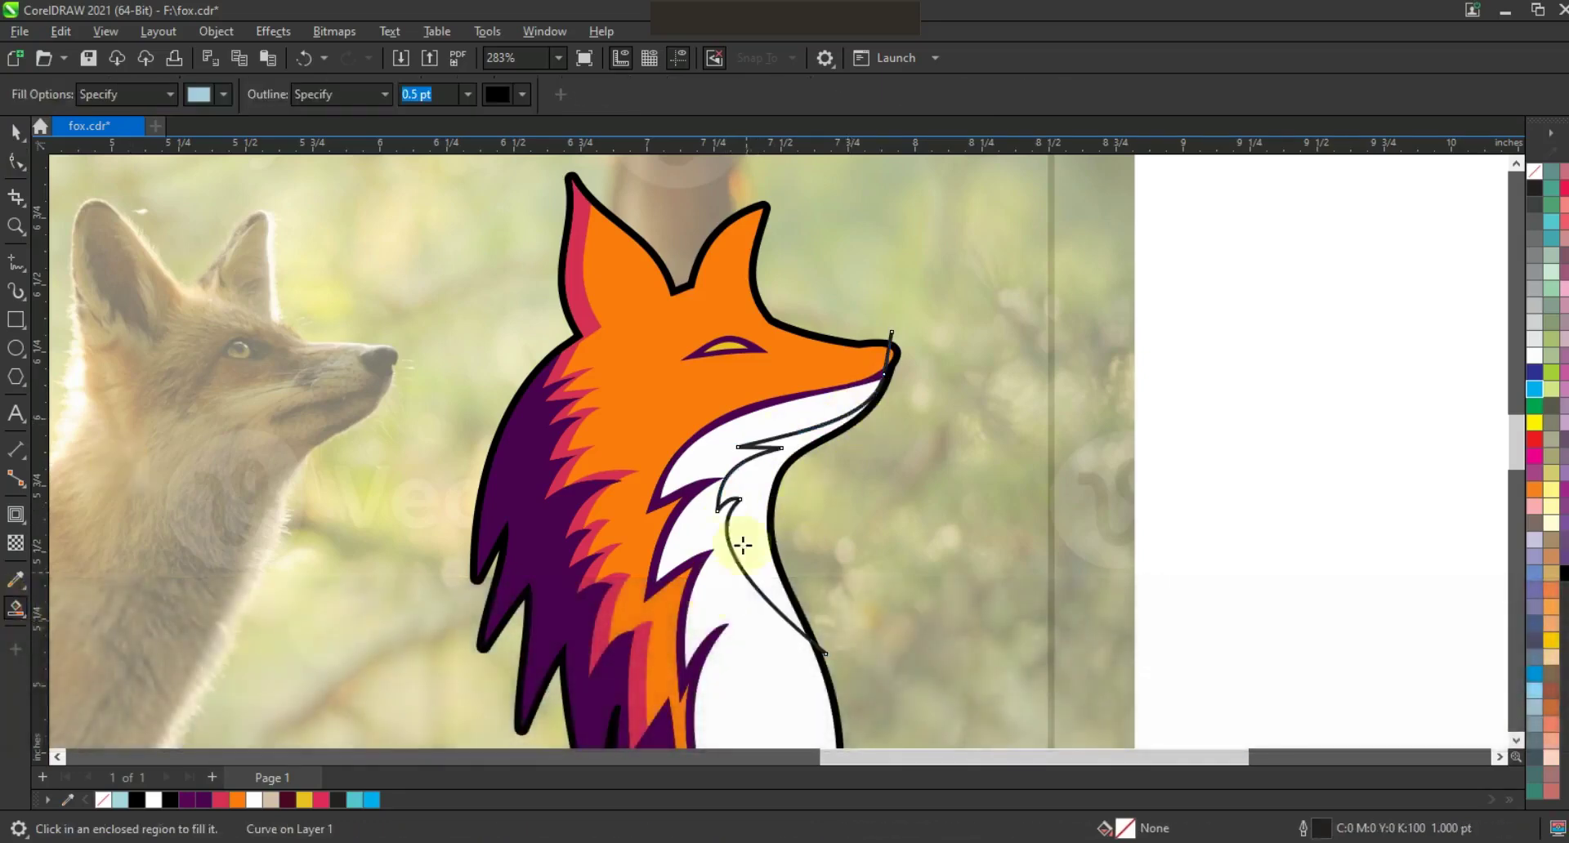
click(742, 534)
click(15, 132)
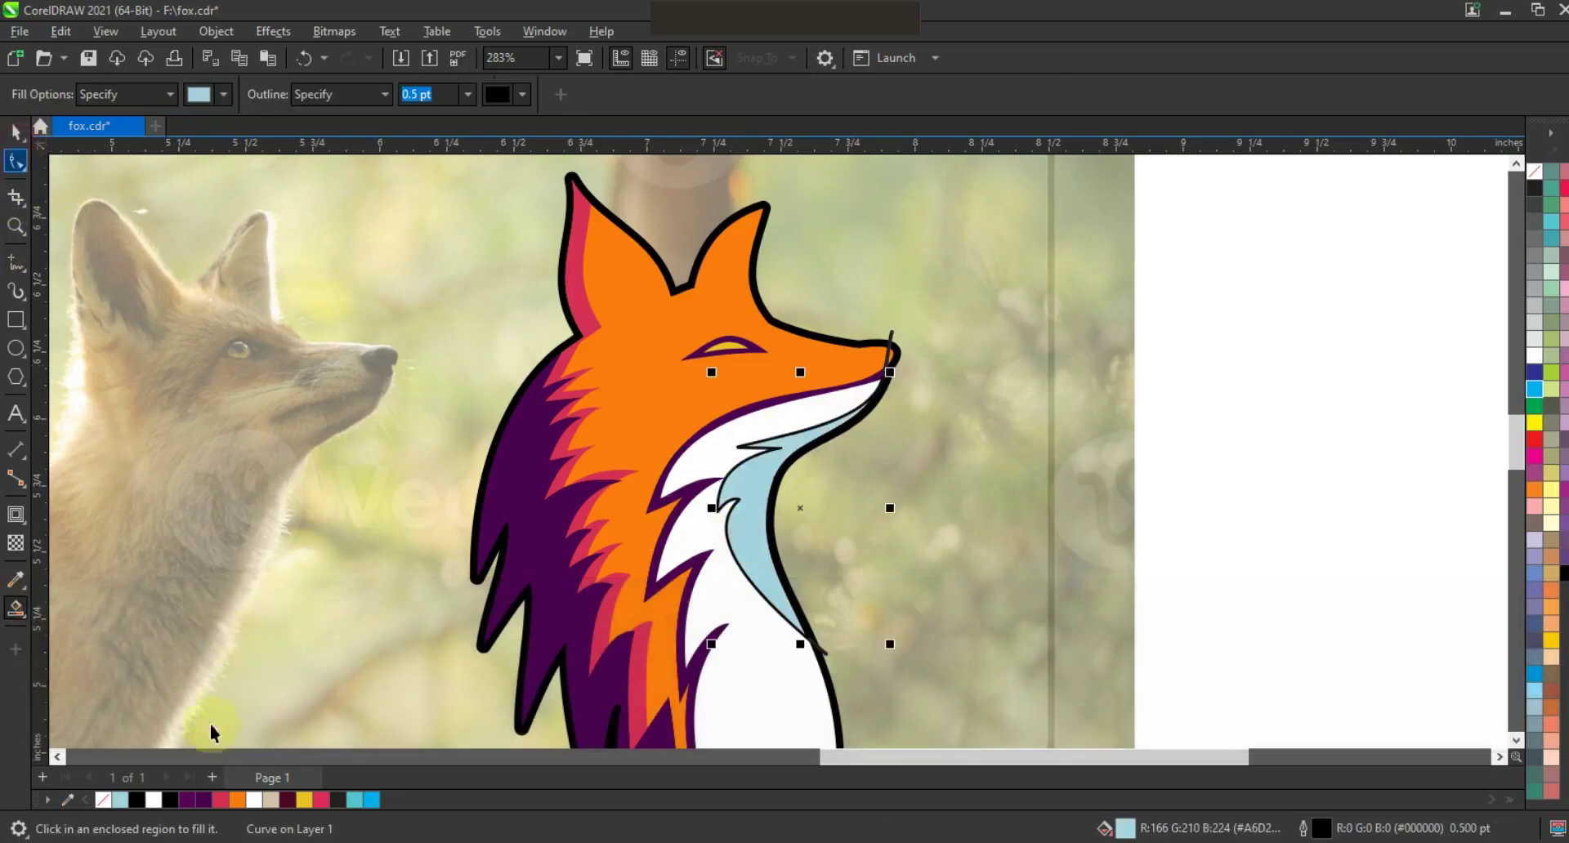
click(201, 800)
Delete the open curved guide line across the throat
click(822, 644)
key(Delete)
key(F3)
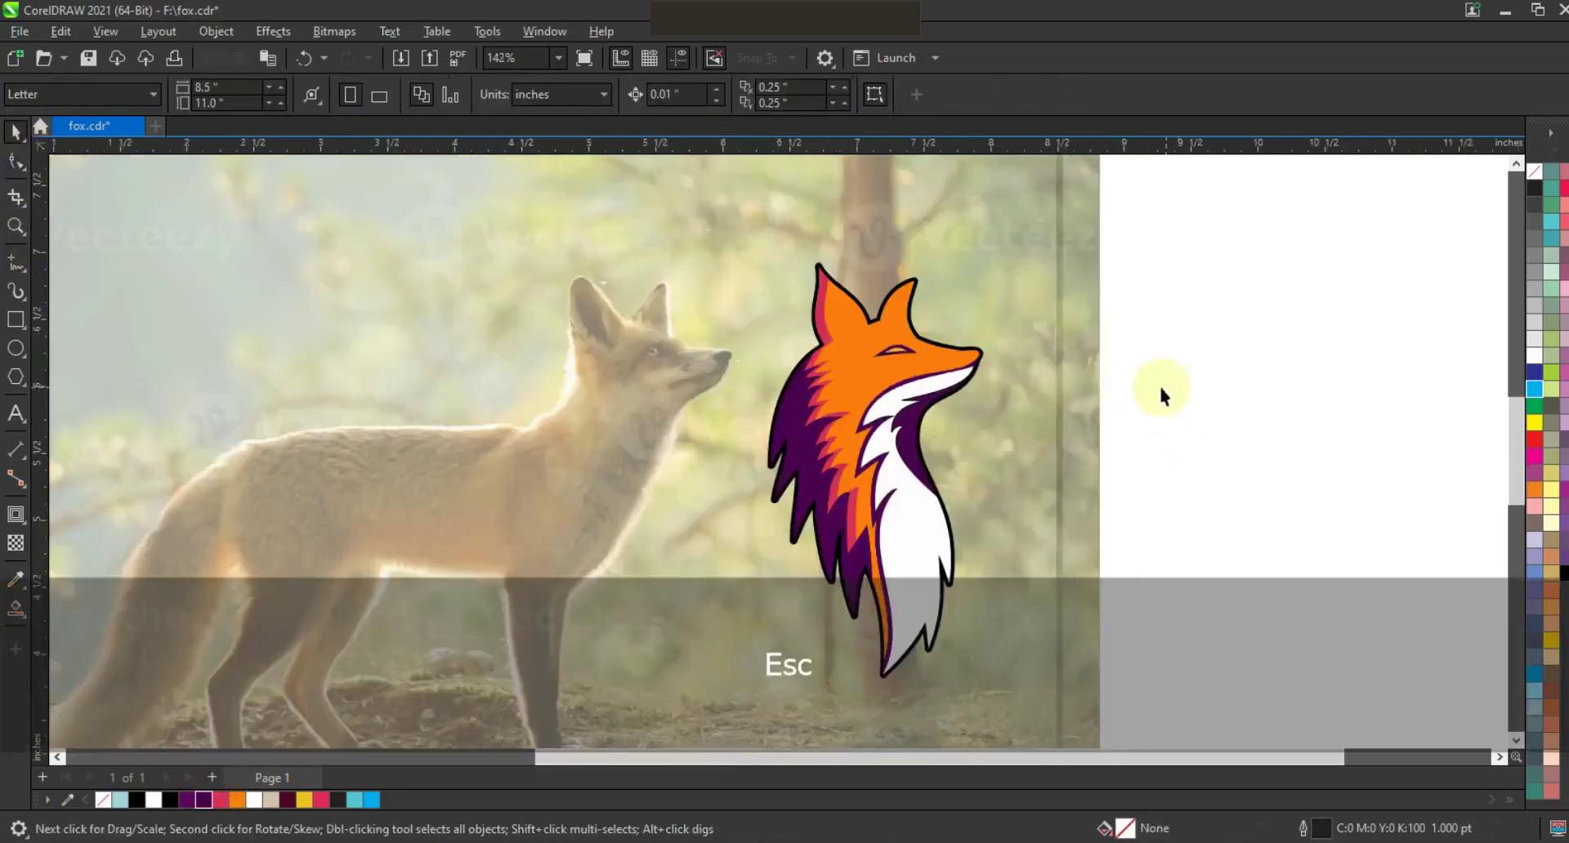
Draw a closed 1.0 pt Freehand curve over the nose in the fox photo, about 0.172 inch wide and 0.07 inch tall
click(16, 226)
mouse_move(689, 240)
mouse_down()
mouse_move(1022, 442)
mouse_move(1116, 478)
mouse_up()
drag(200, 409, 529, 538)
click(16, 262)
mouse_move(668, 304)
mouse_down()
mouse_move(553, 350)
mouse_move(598, 384)
mouse_move(784, 373)
mouse_move(713, 295)
mouse_move(672, 306)
mouse_up()
click(15, 131)
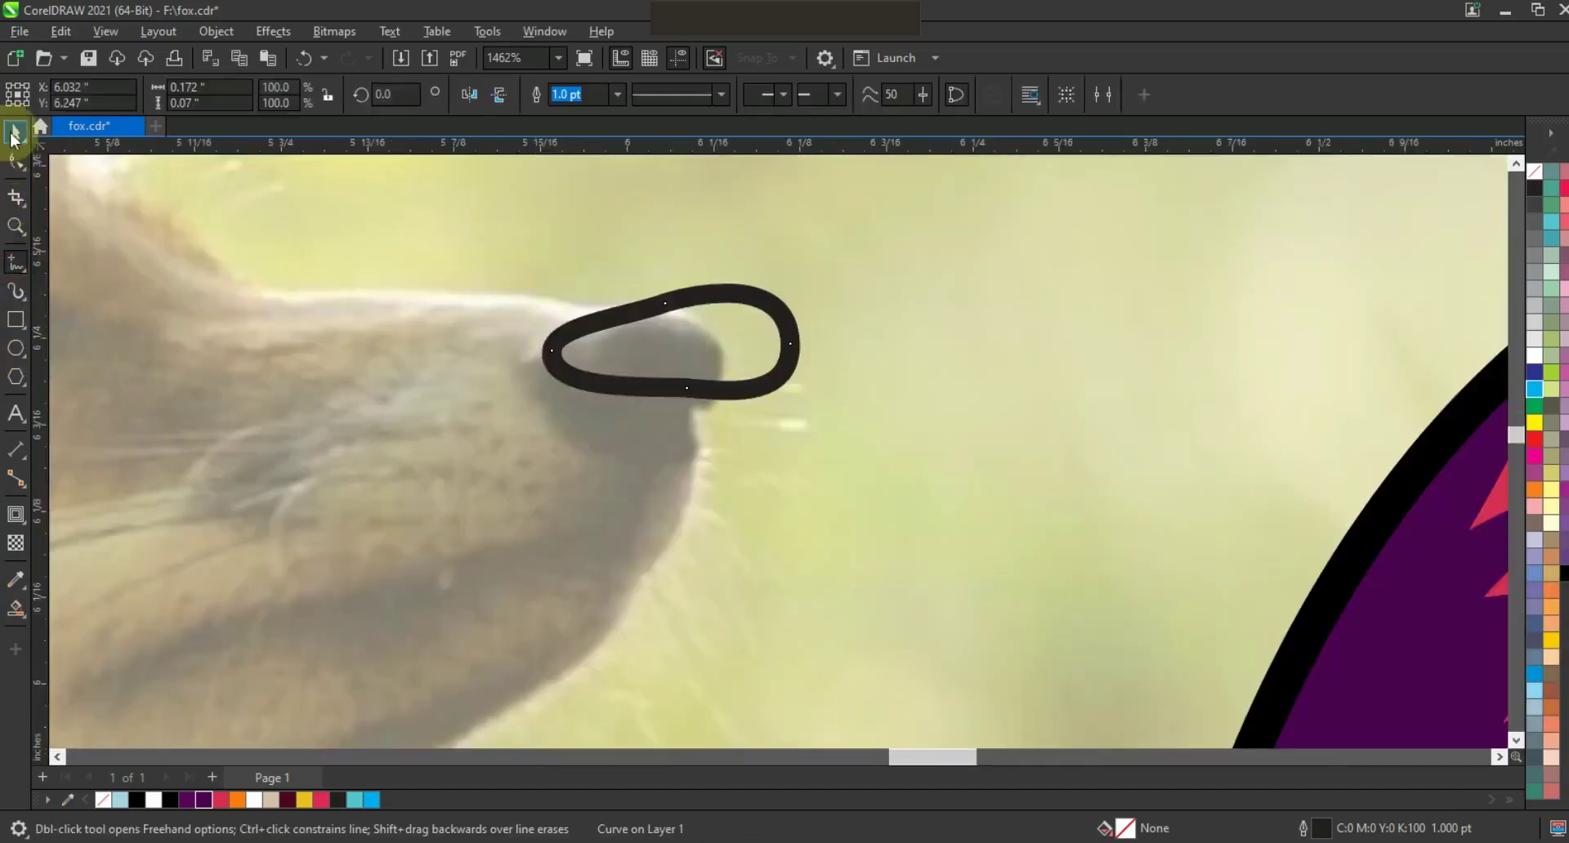
Move the nose curve onto the snout tip of the traced fox so that it overlaps the thick black outline
key(F3)
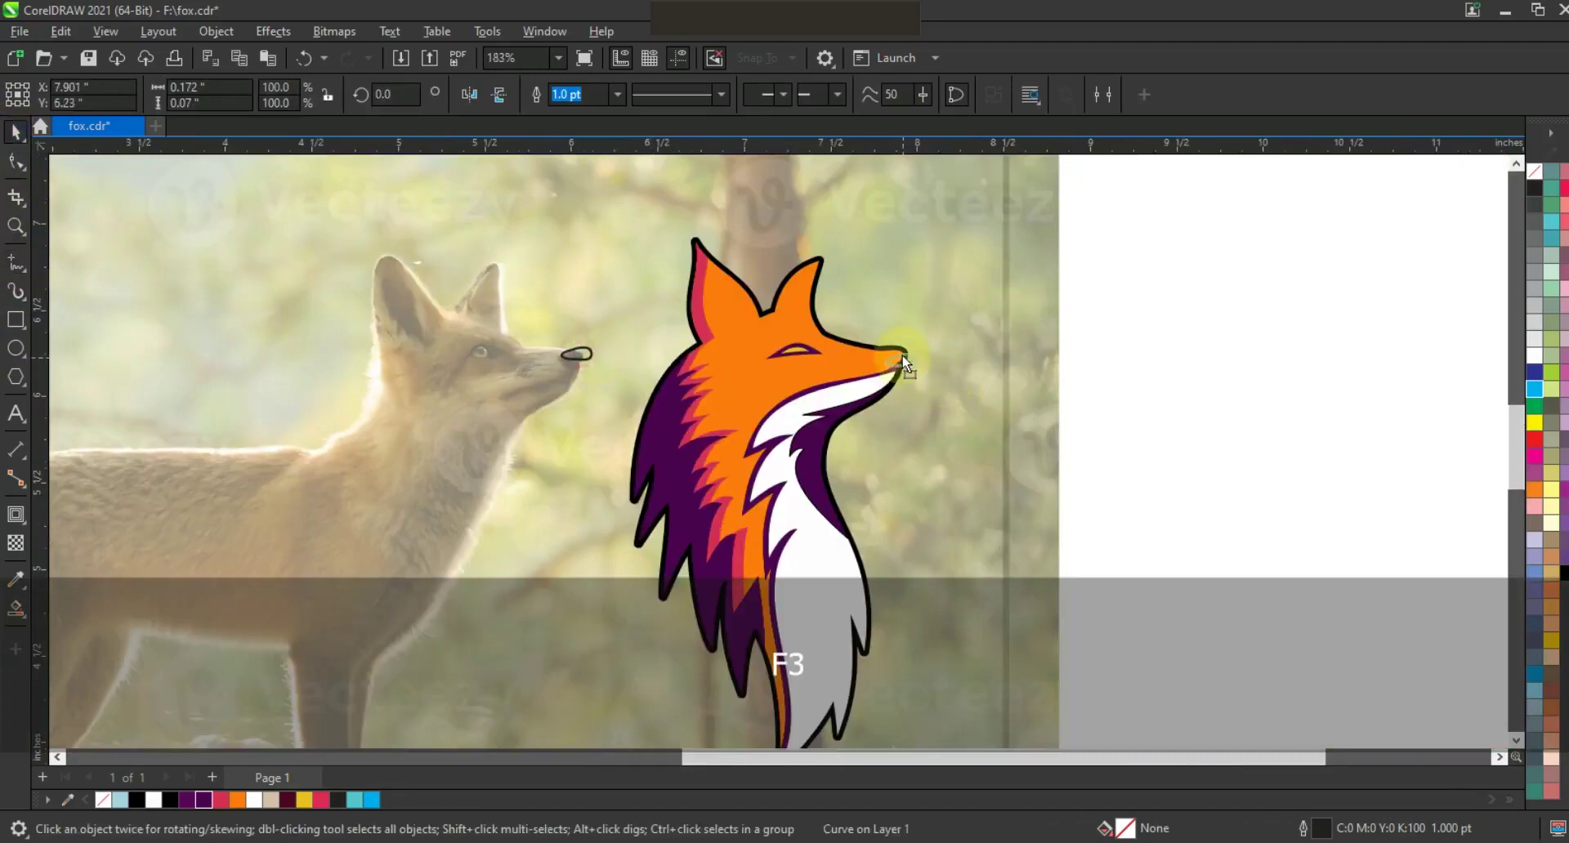
drag(903, 353, 903, 353)
key(shift+F2)
key(F3)
key(F3)
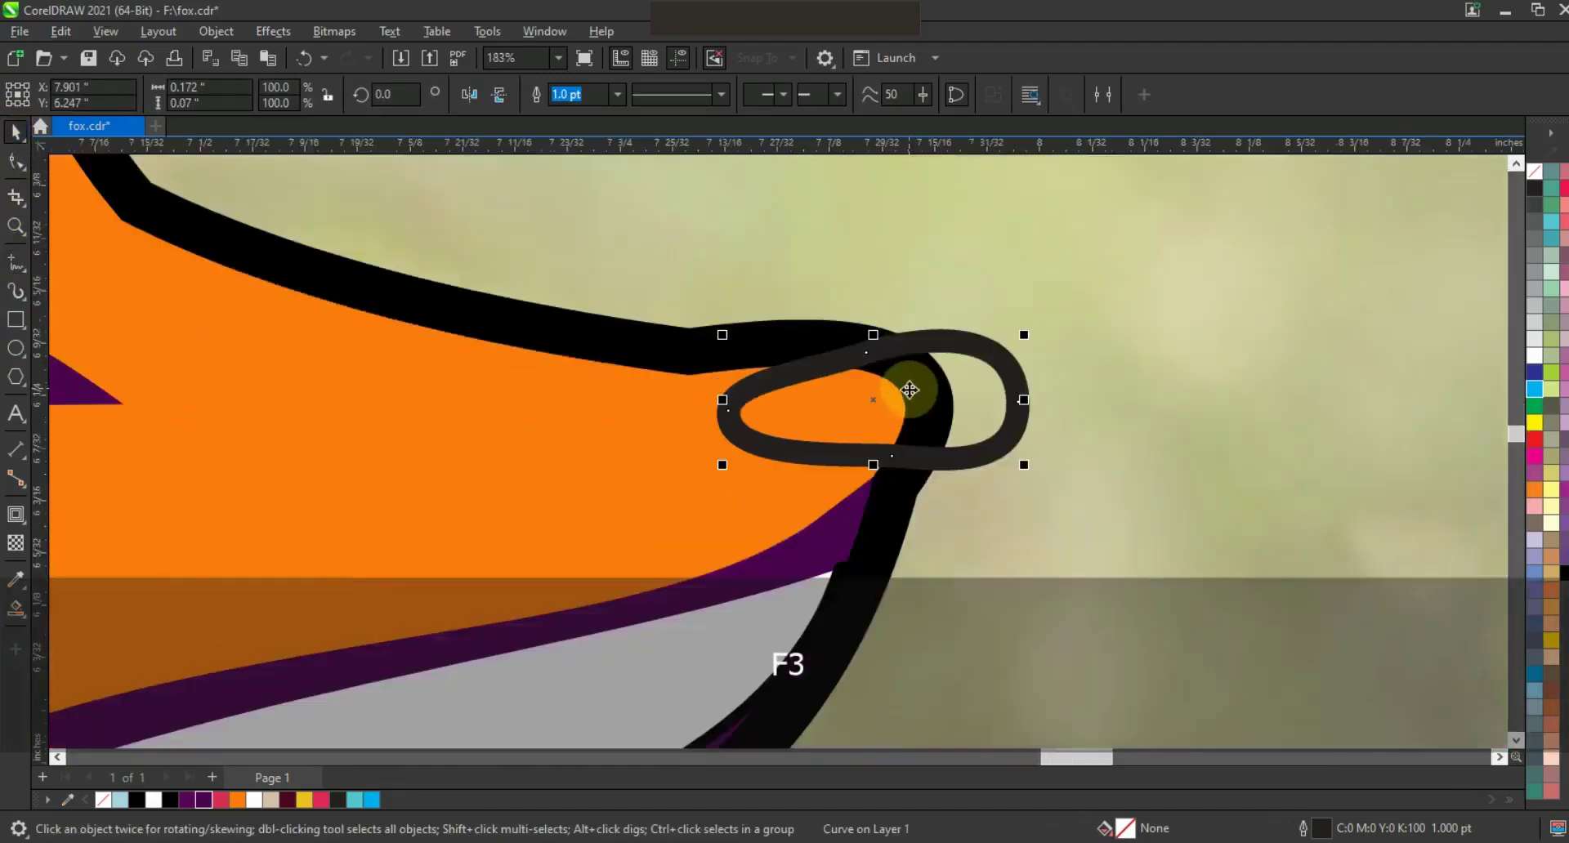
Smart Fill the area enclosed by the nose curve and the snout outline, and delete the original nose guide curve
click(16, 607)
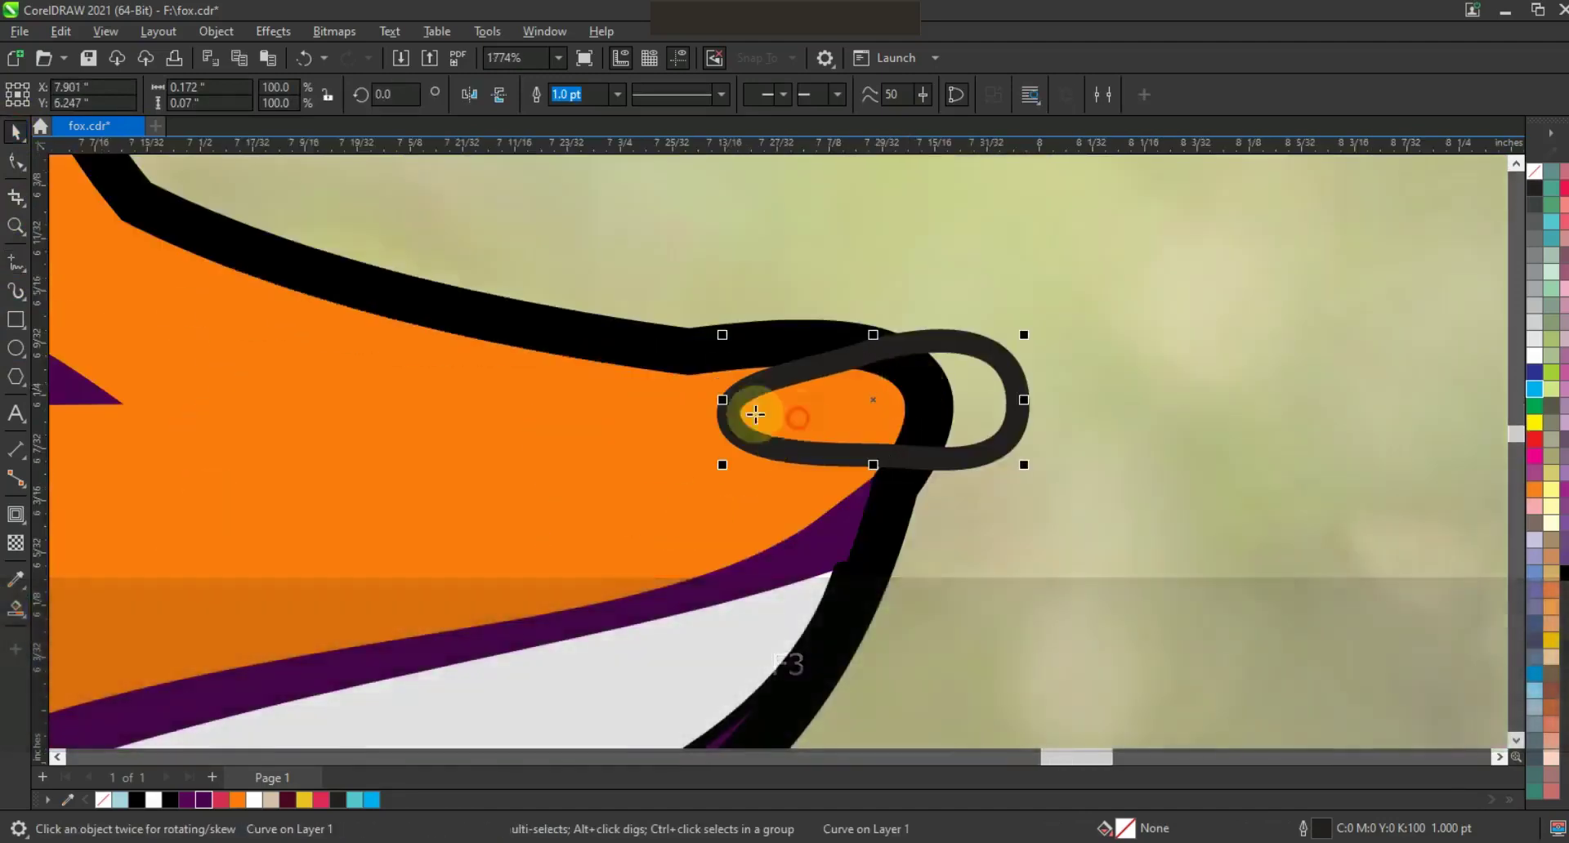
click(799, 413)
click(15, 131)
click(911, 351)
key(Delete)
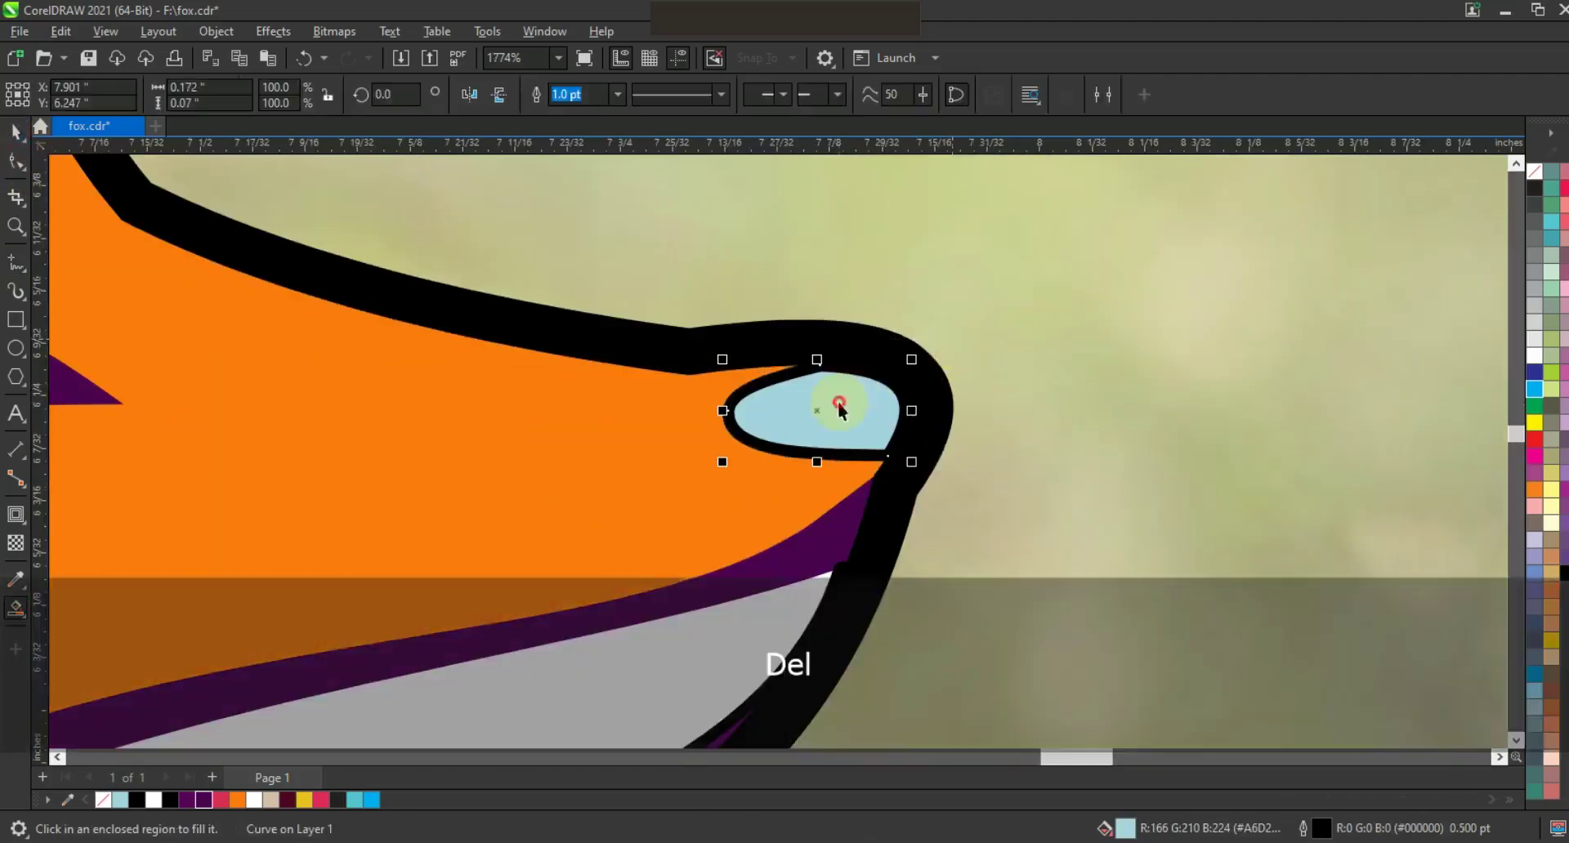
Recolour the filled nose shape dark purple, remove its outline, and deselect it
click(203, 797)
key(F3)
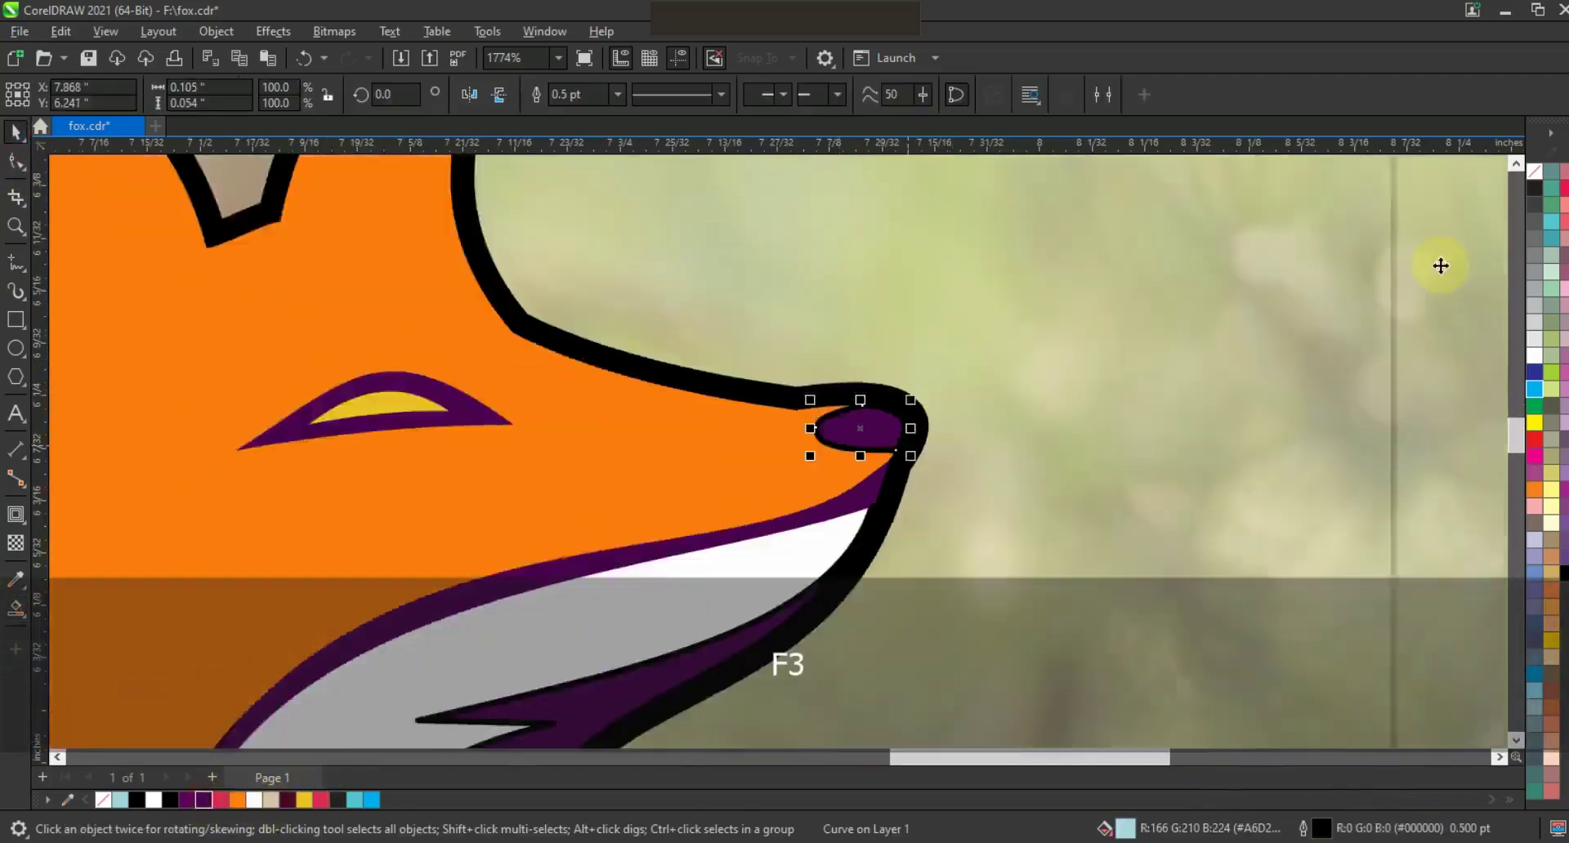
key(F3)
right_click(1536, 176)
click(1500, 200)
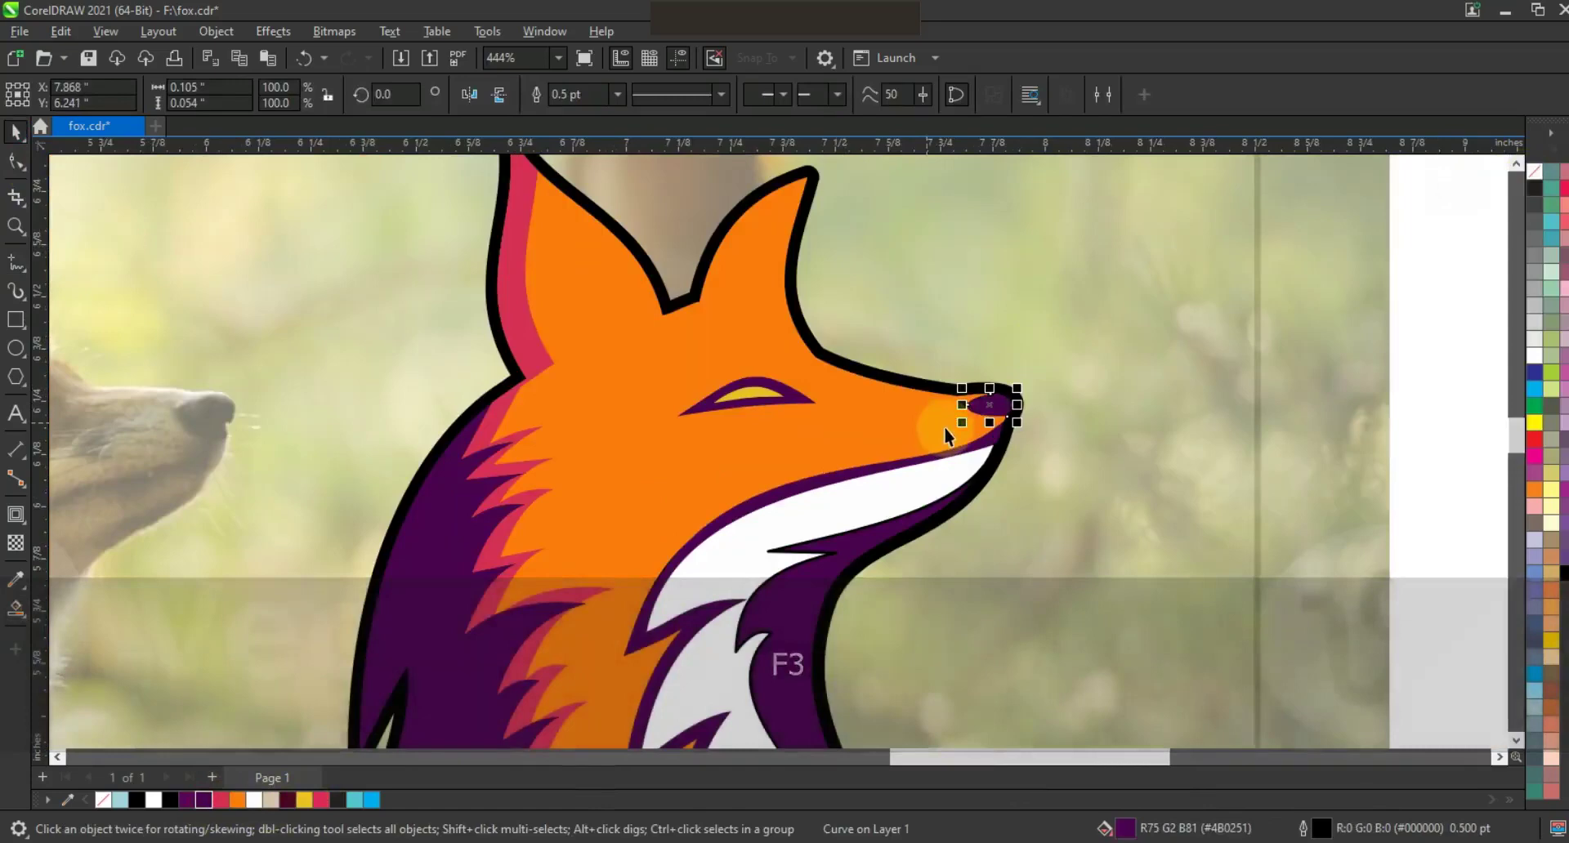
drag(953, 423, 1024, 429)
click(1356, 397)
key(F3)
key(F3)
key(Escape)
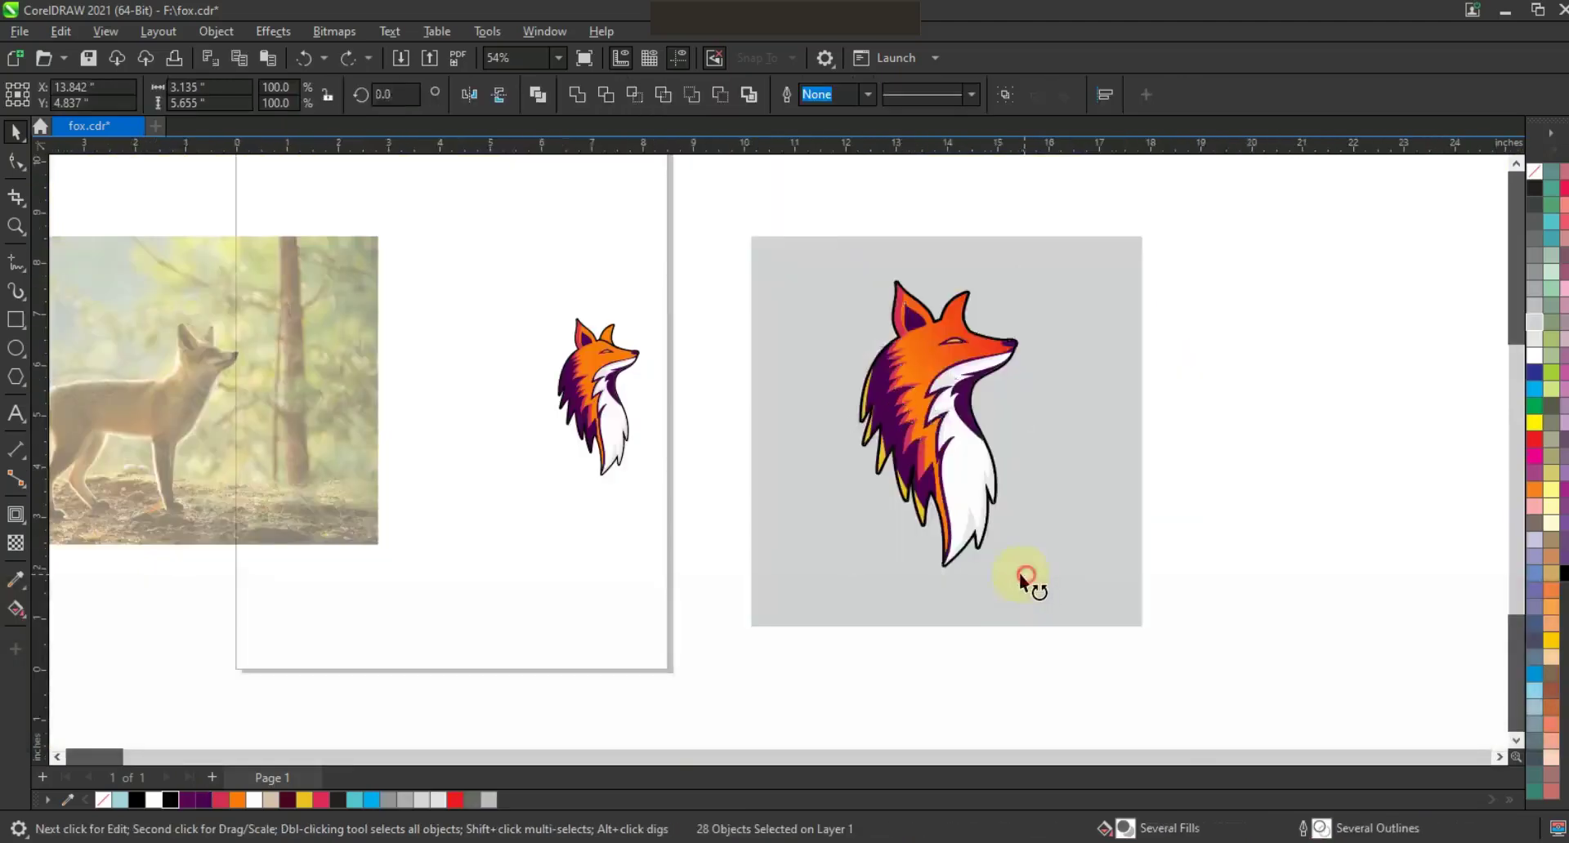
Examine the fox photo, the traced fox and the shaded version on the grey square side by side, including in full-screen preview
drag(1020, 572, 1013, 586)
drag(469, 266, 684, 506)
key(F3)
key(Escape)
click(1164, 568)
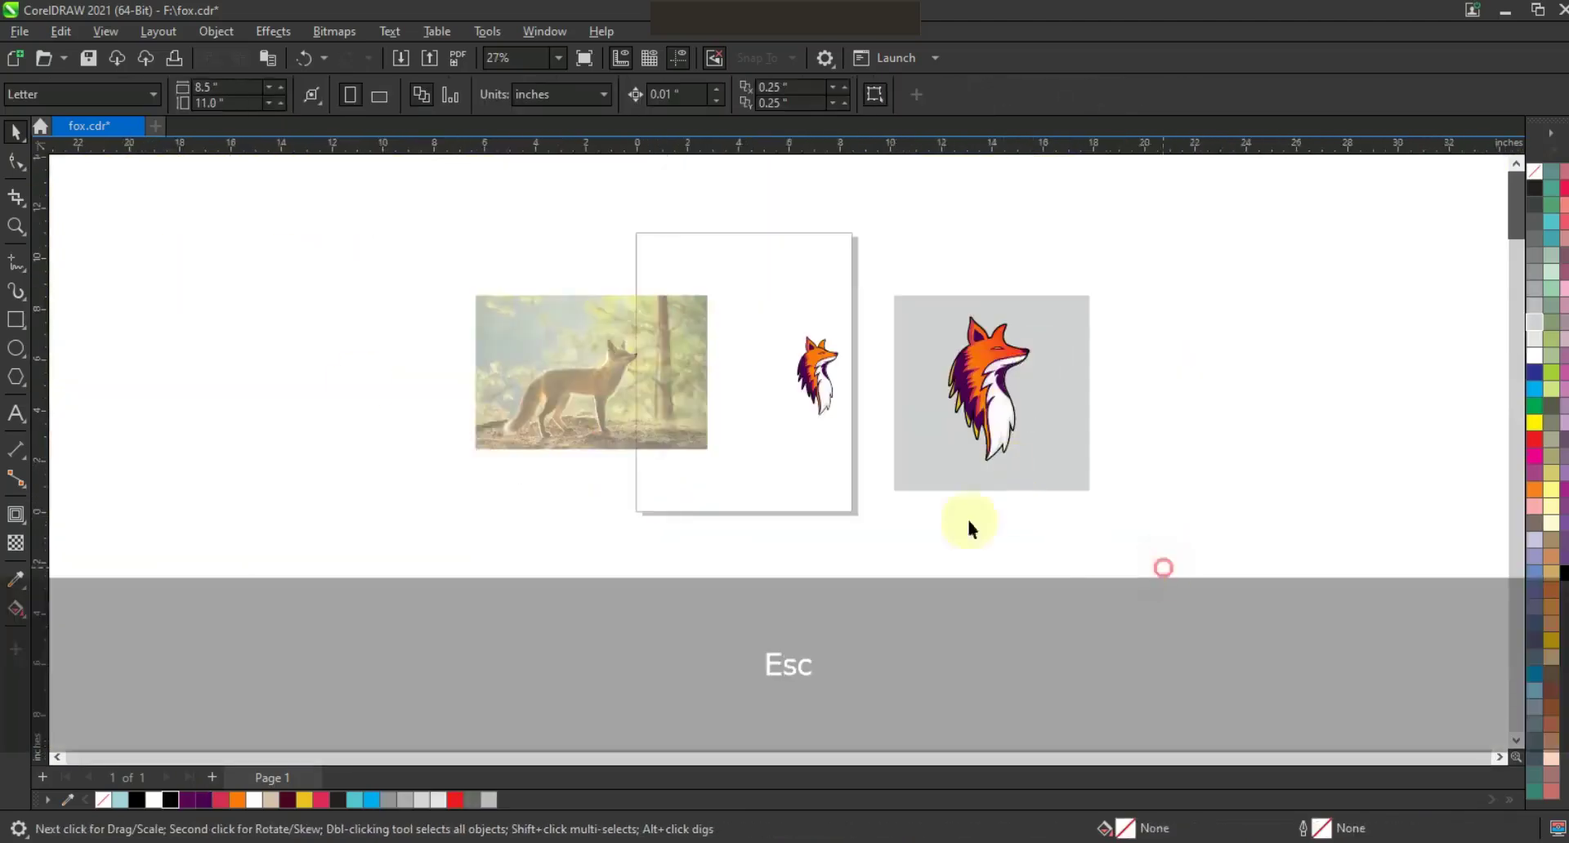
click(15, 226)
drag(490, 250, 1218, 523)
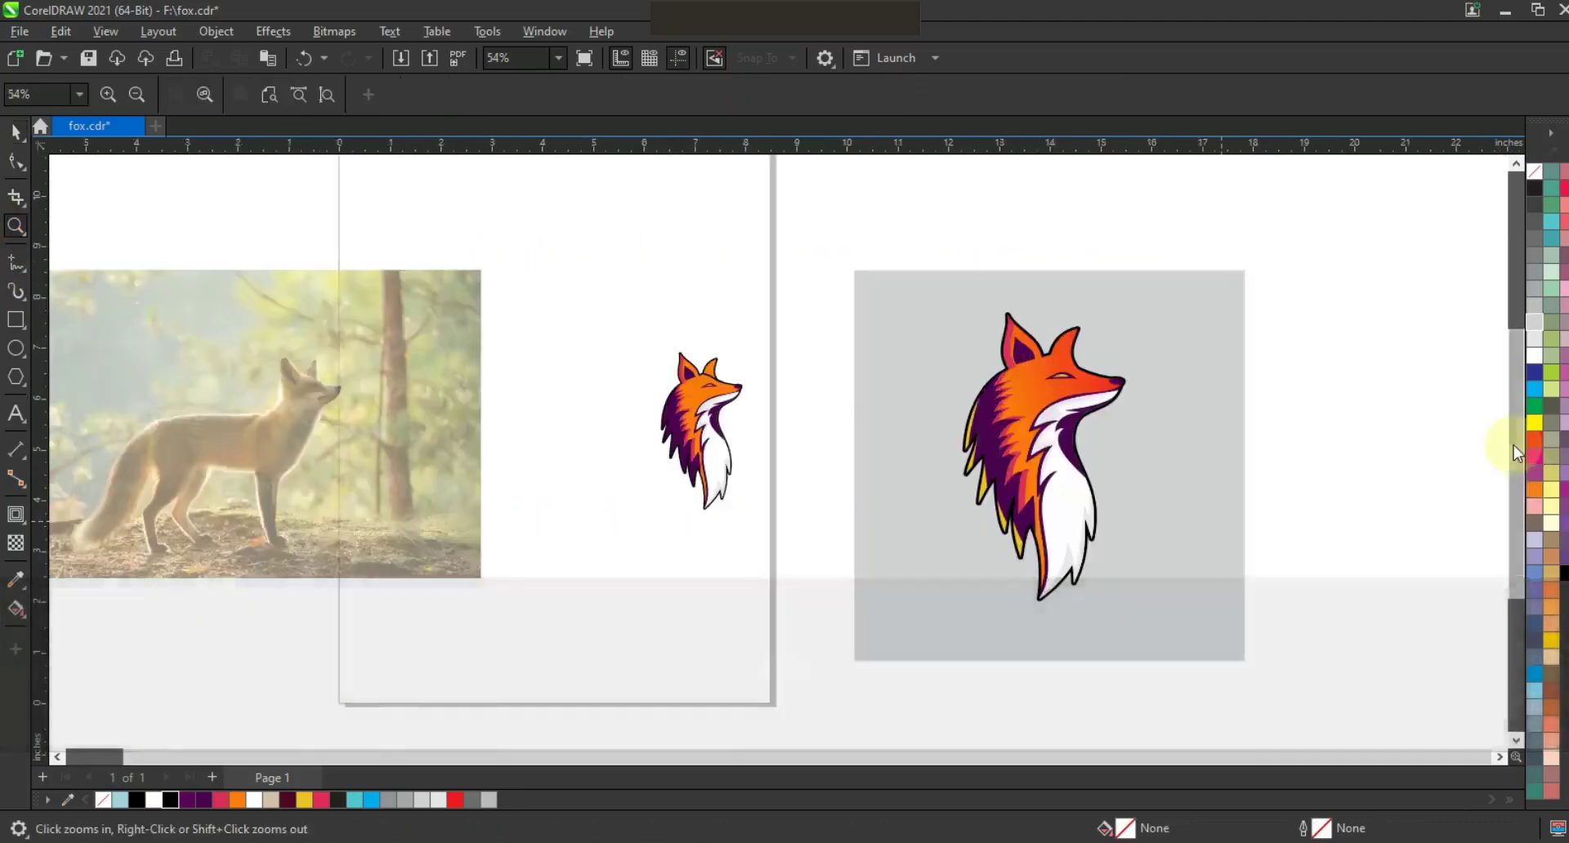
key(F9)
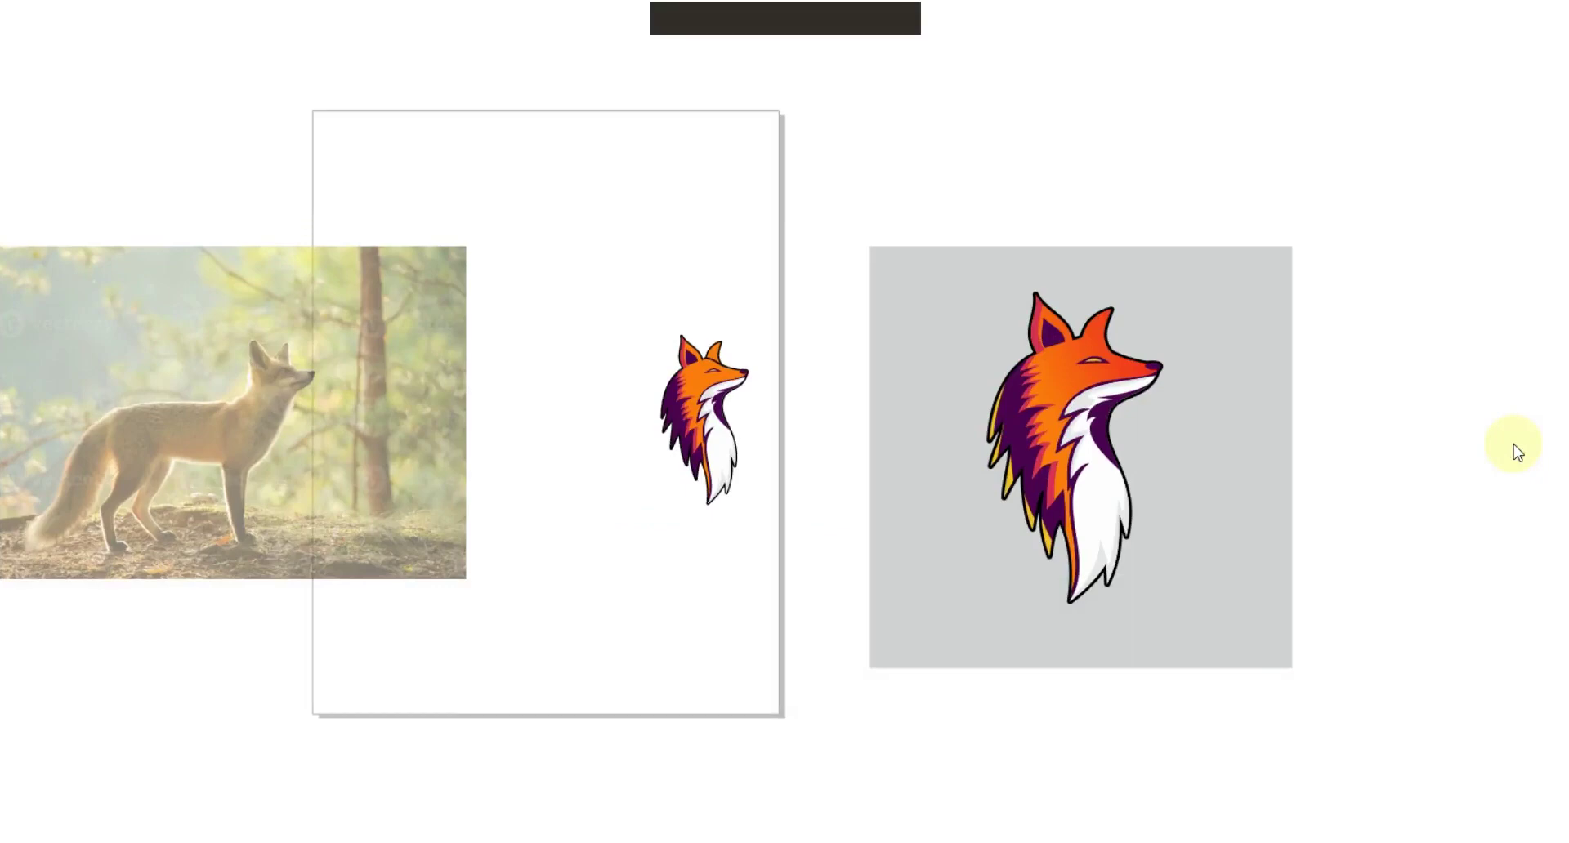
click(1517, 452)
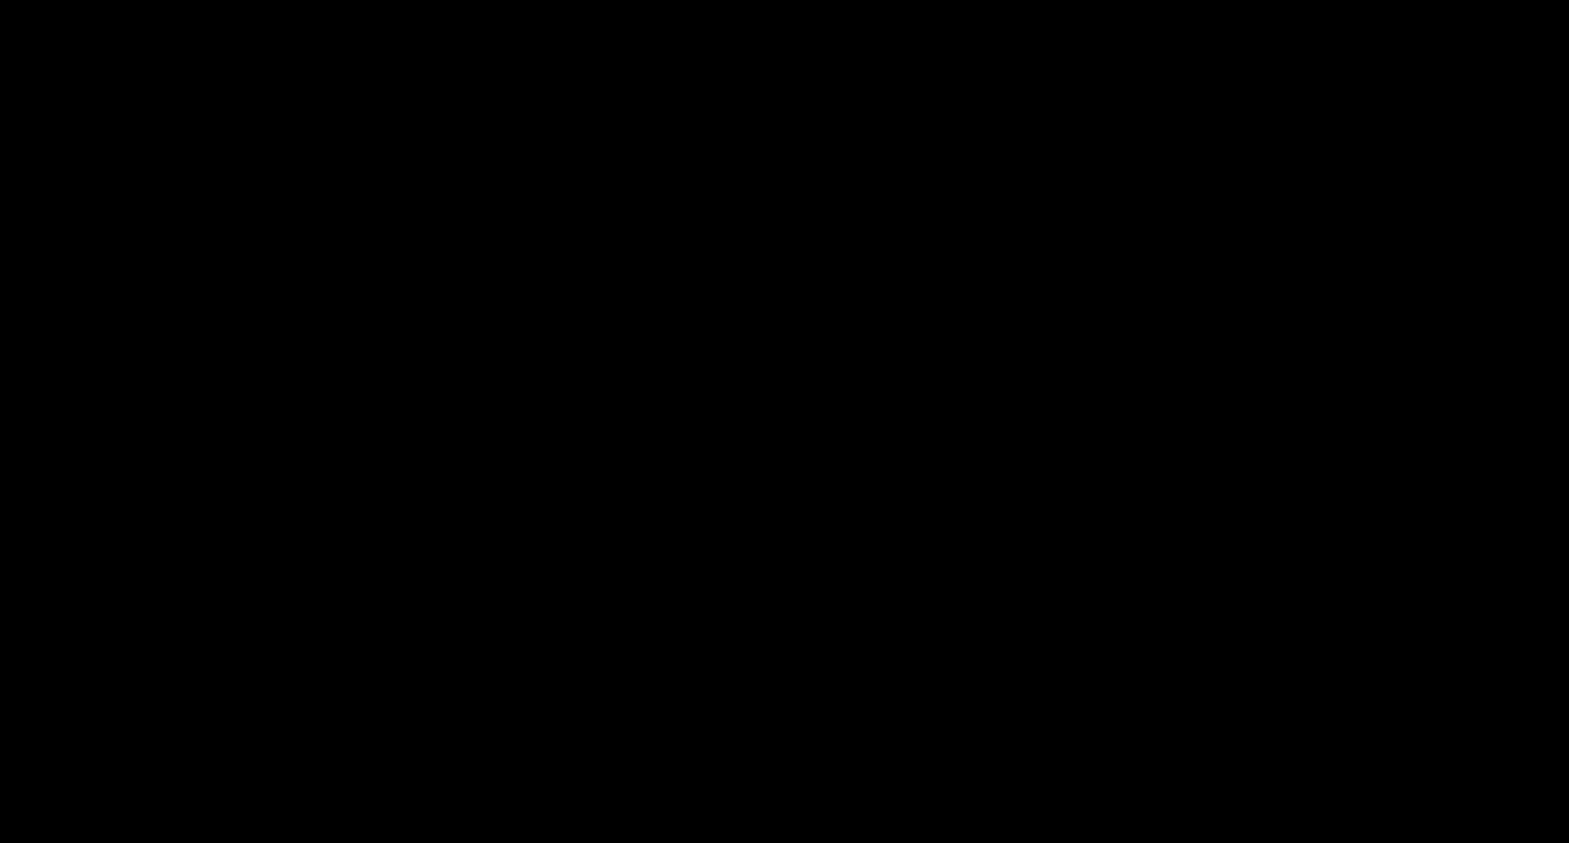